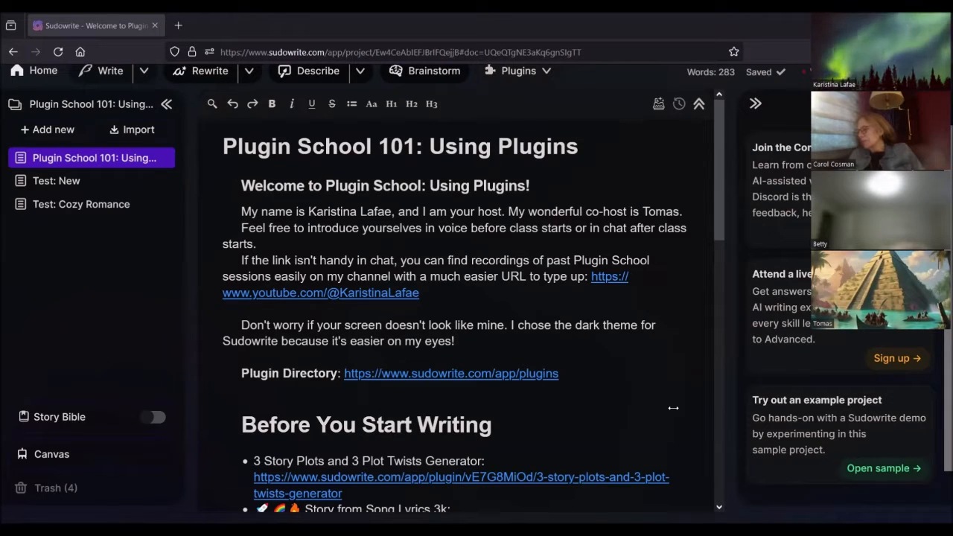
# Step: Show the installed plugins list over the Plugin School 101: Using Plugins document
pyautogui.scroll(-2, 610, 363)
pyautogui.scroll(2, 611, 362)
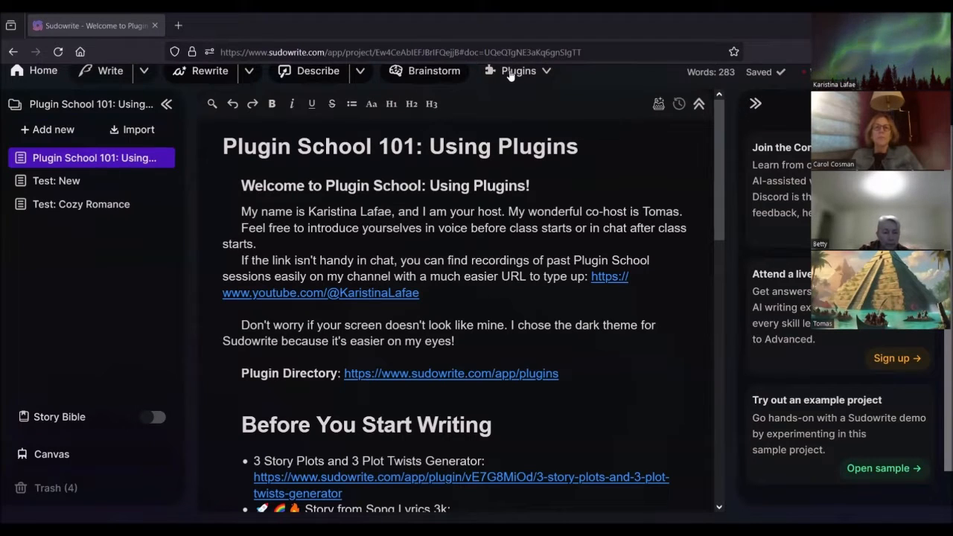
pyautogui.click(43, 71)
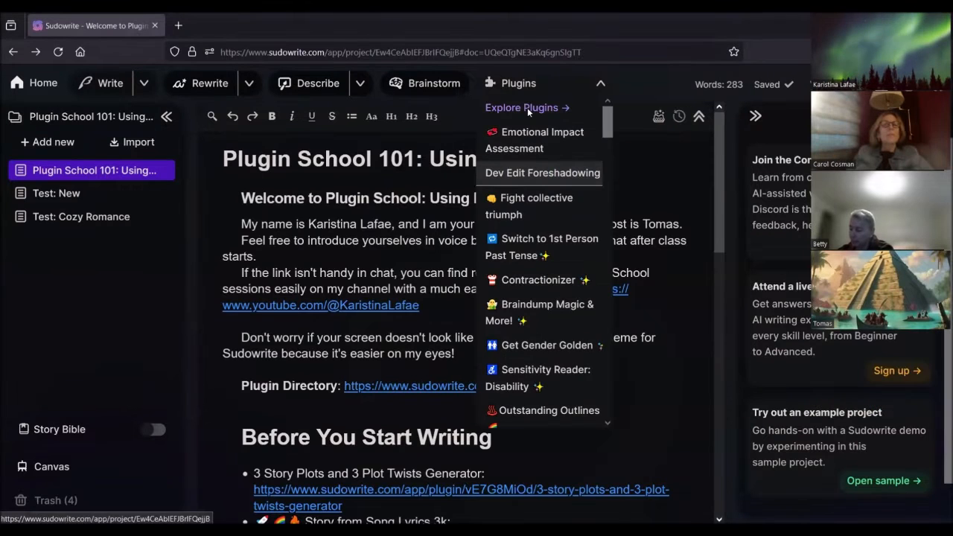
# Step: Reopen the Plugins dropdown and go to Explore Plugins for the full plugin directory
pyautogui.click(527, 110)
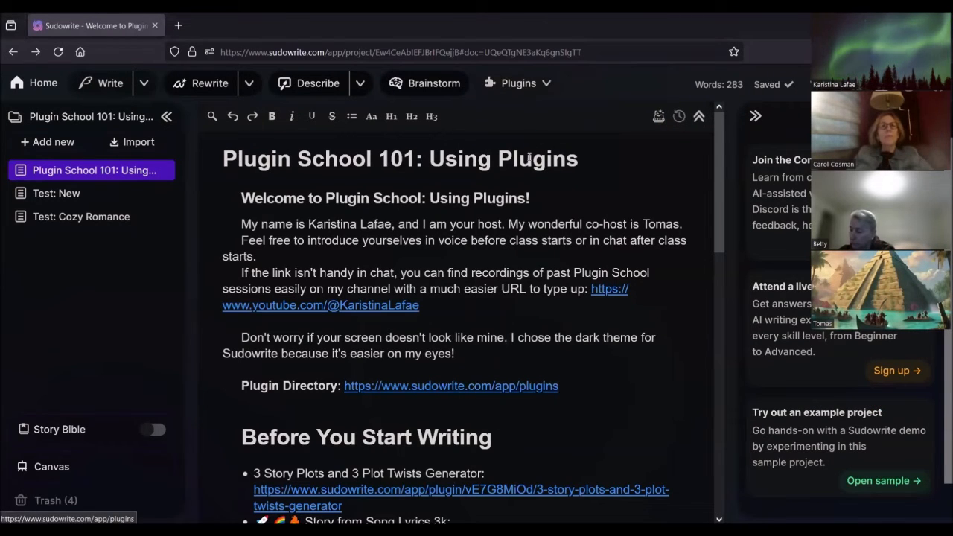
pyautogui.click(519, 83)
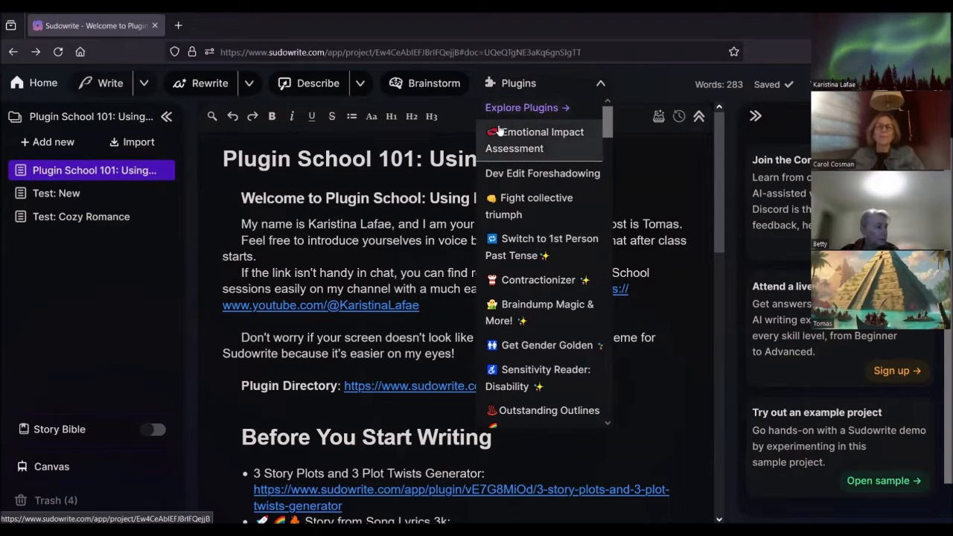
pyautogui.click(503, 108)
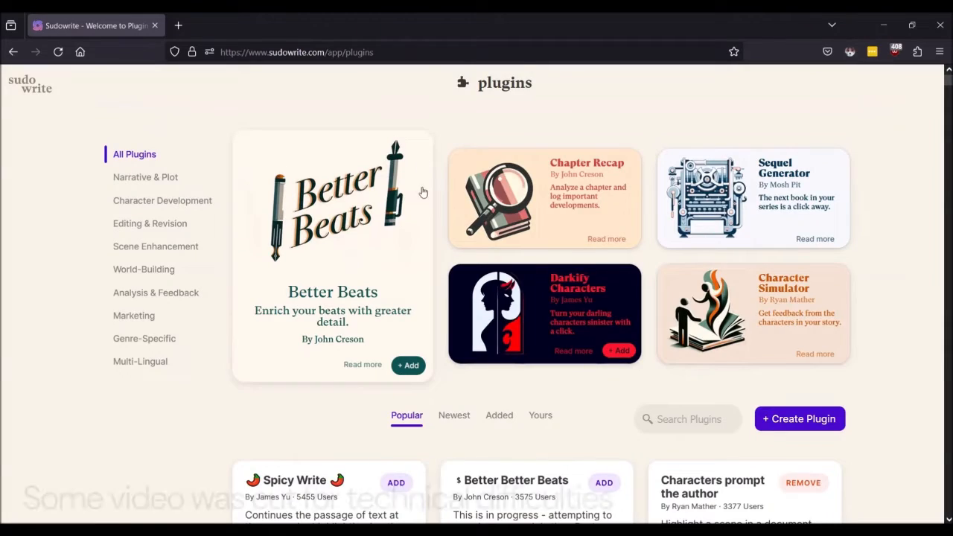
# Step: Browse the popular plugins, such as Spicy Write, Better Better Beats and RECAP
pyautogui.scroll(-4, 430, 230)
pyautogui.scroll(-2, 429, 230)
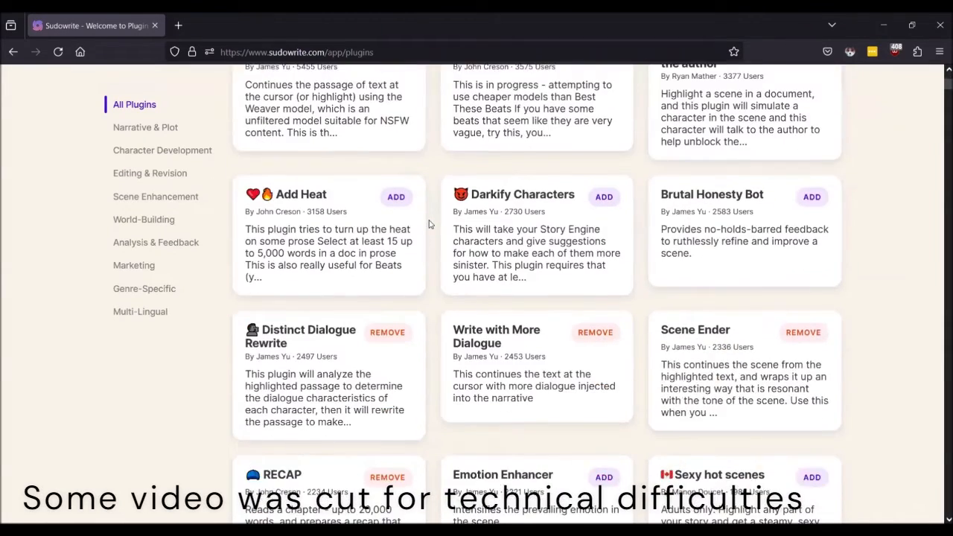
pyautogui.scroll(6, 427, 223)
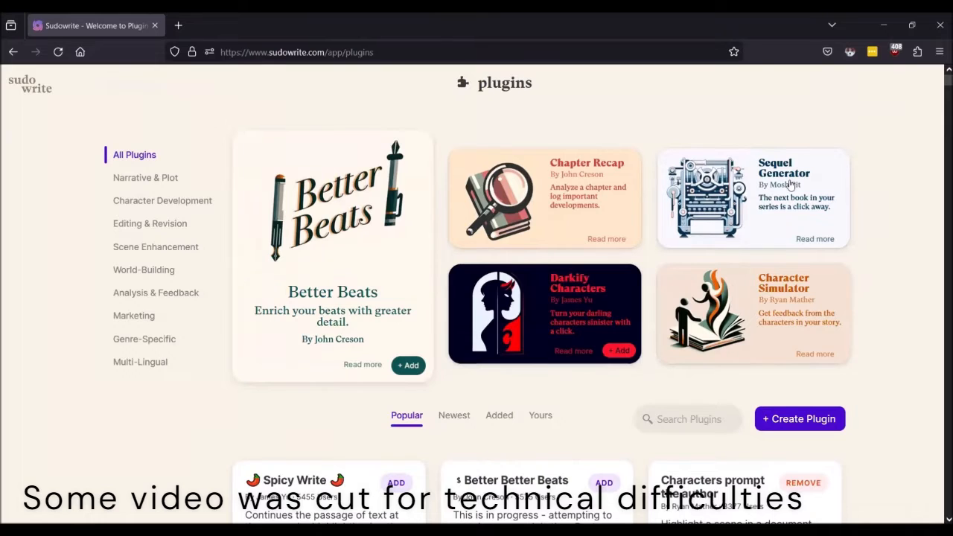
pyautogui.scroll(-1, 596, 298)
pyautogui.scroll(1, 592, 296)
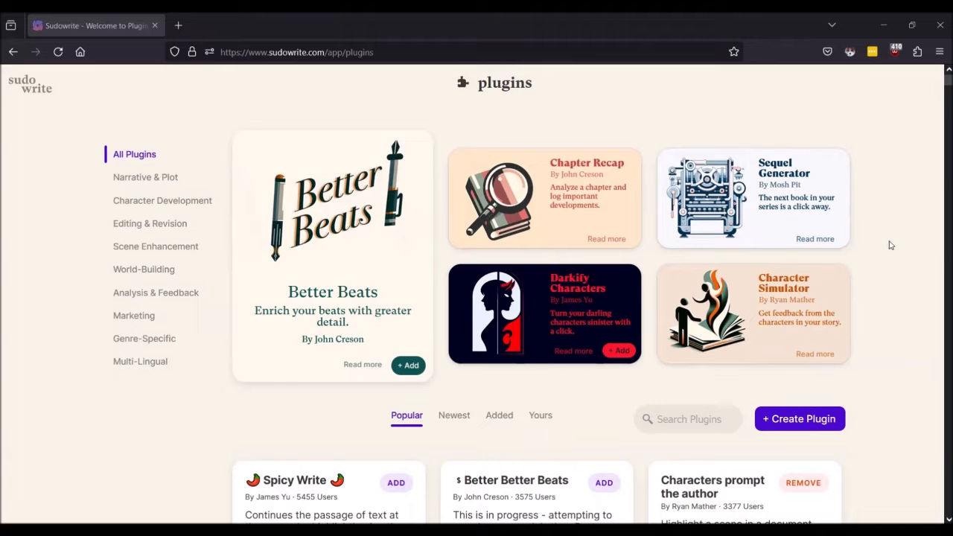
pyautogui.scroll(-2, 891, 245)
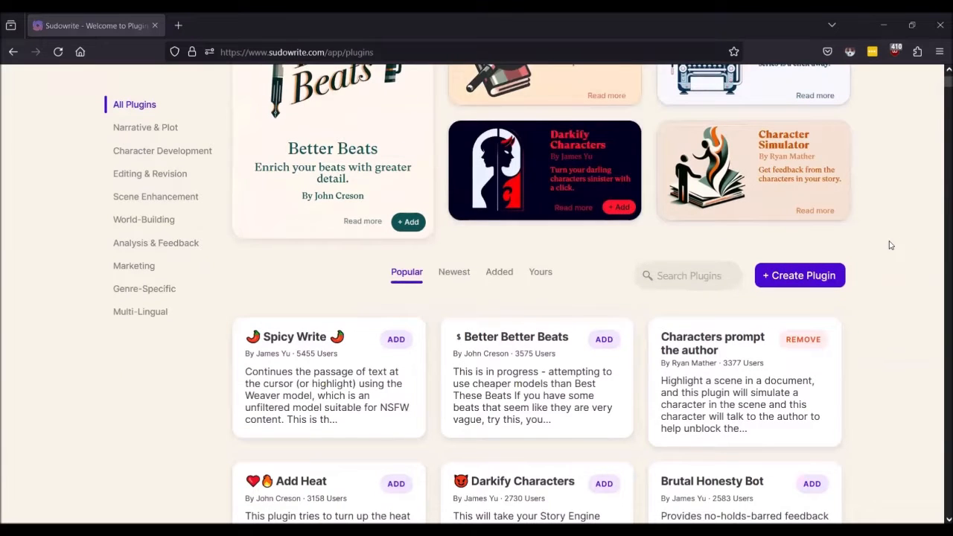
pyautogui.scroll(-3, 934, 242)
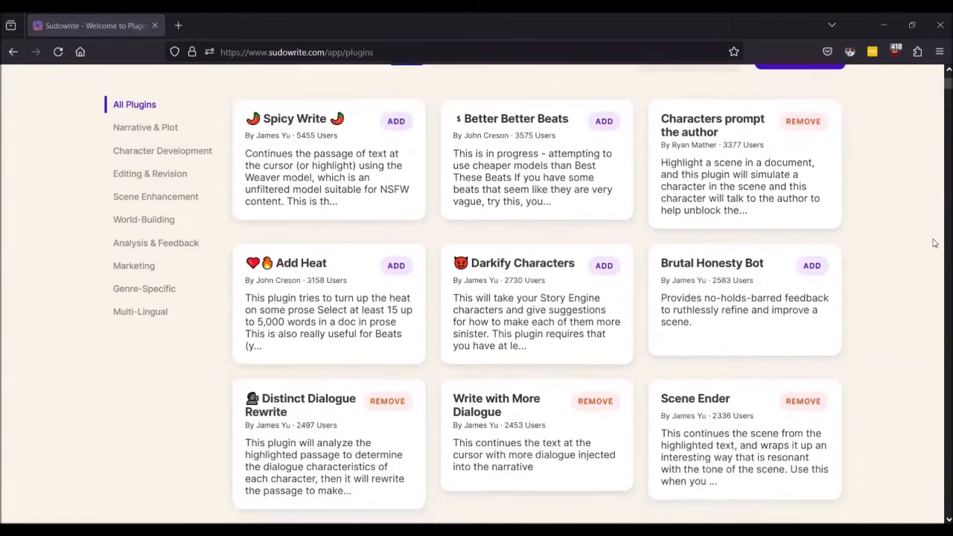
pyautogui.scroll(3, 934, 242)
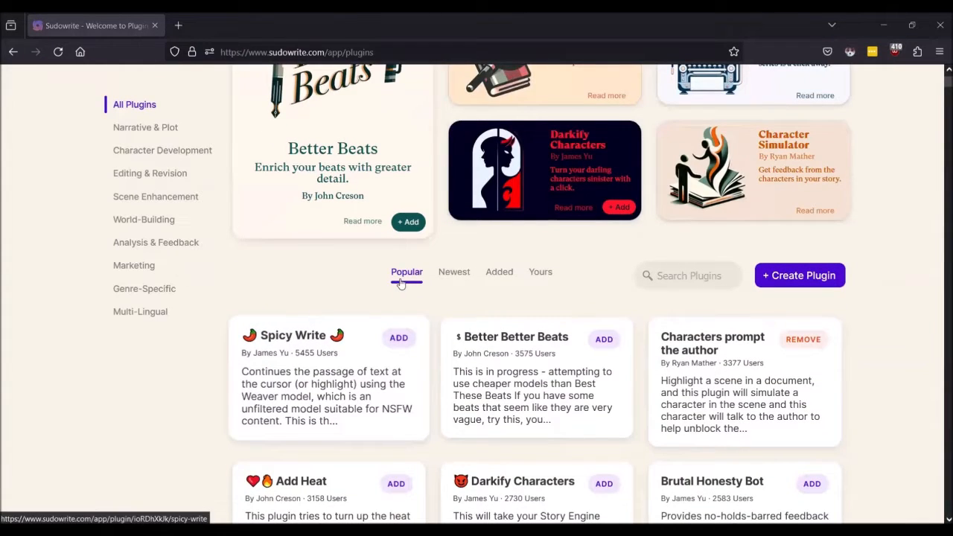
pyautogui.scroll(-3, 514, 410)
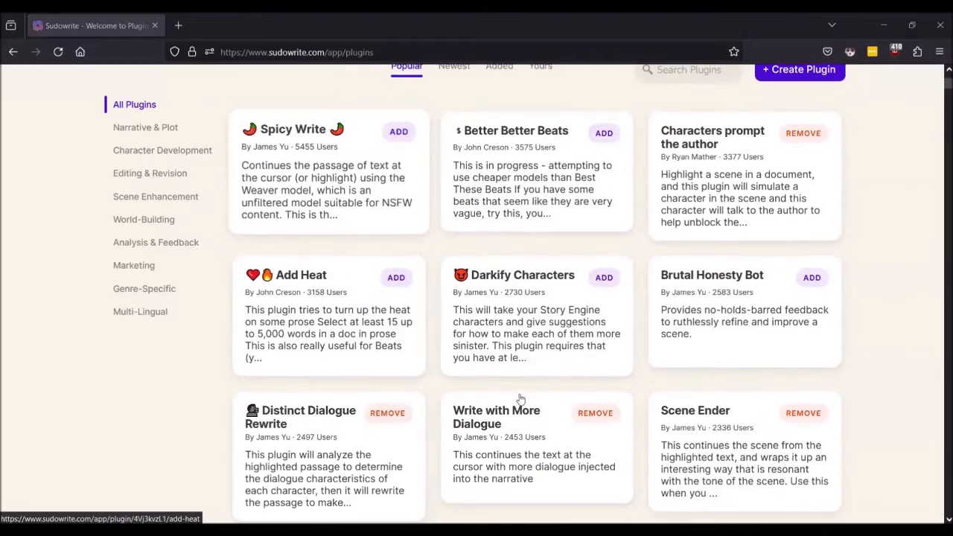
pyautogui.scroll(-1, 600, 383)
pyautogui.scroll(1, 598, 370)
pyautogui.scroll(-3, 600, 372)
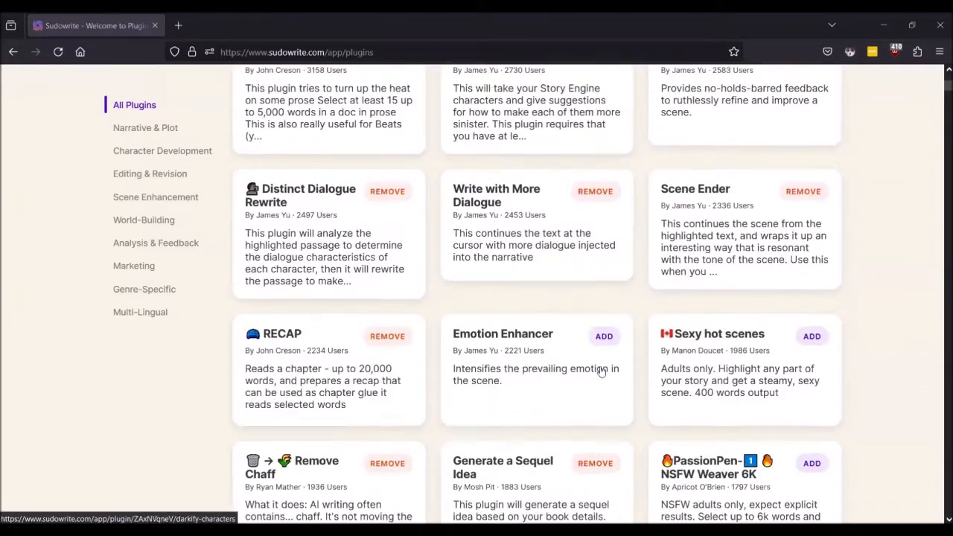
pyautogui.scroll(-2, 602, 373)
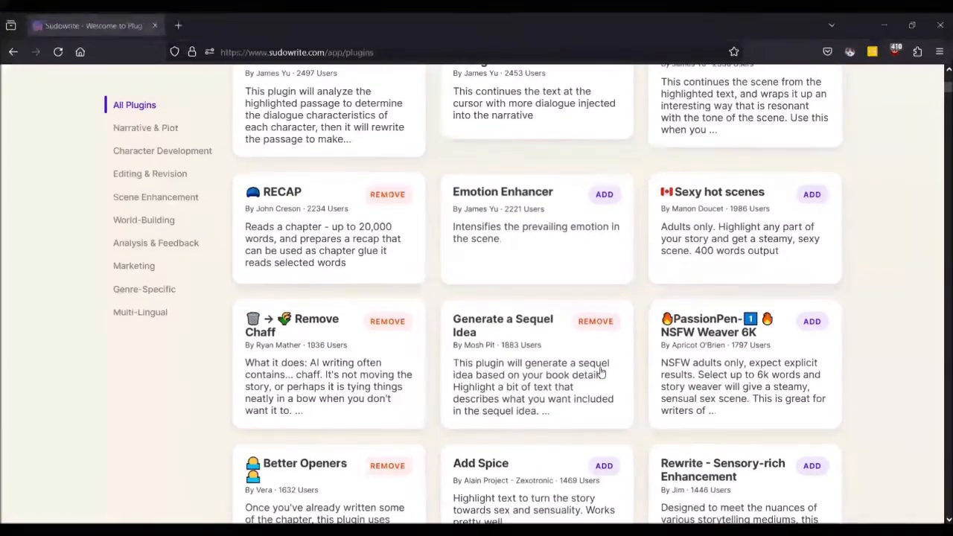
pyautogui.scroll(8, 545, 318)
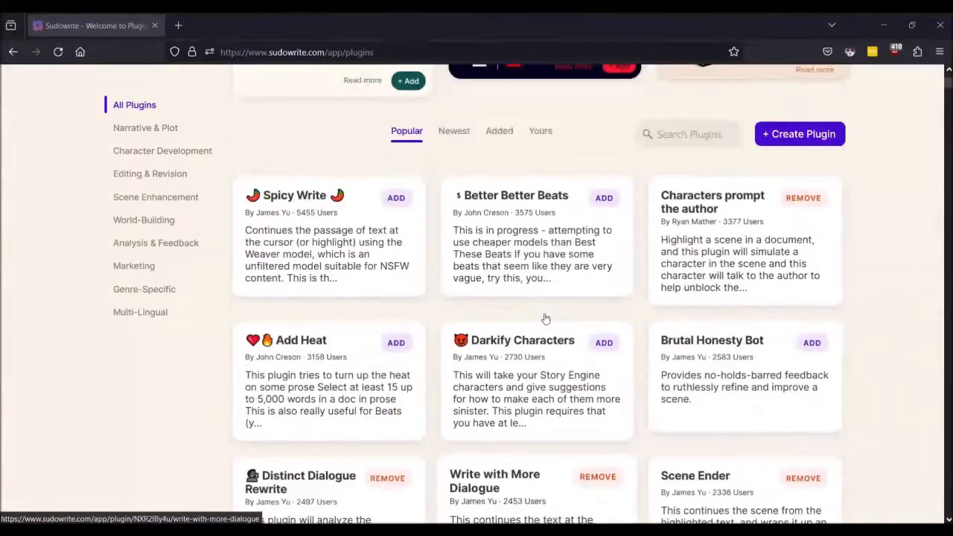
pyautogui.scroll(-3, 546, 318)
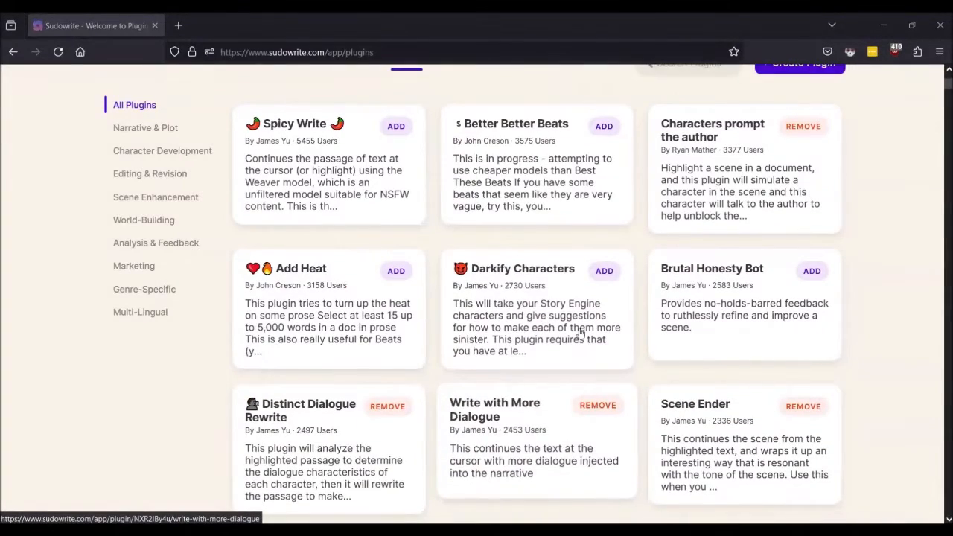
pyautogui.scroll(2, 587, 357)
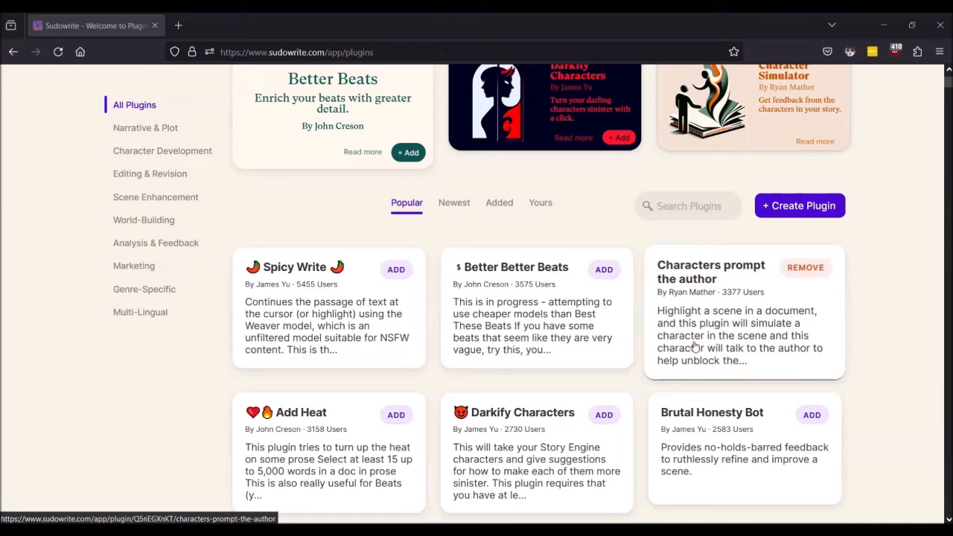
pyautogui.scroll(-7, 695, 346)
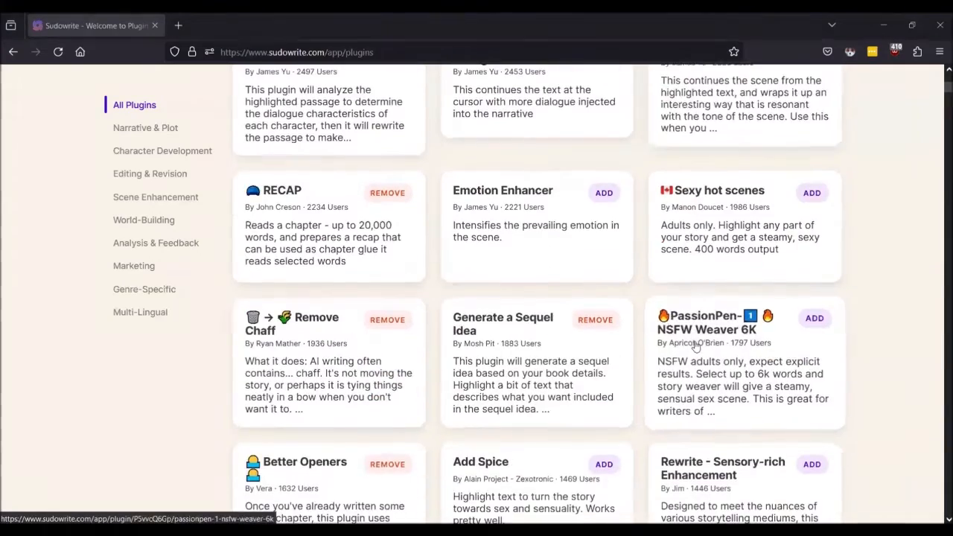
pyautogui.scroll(10, 695, 346)
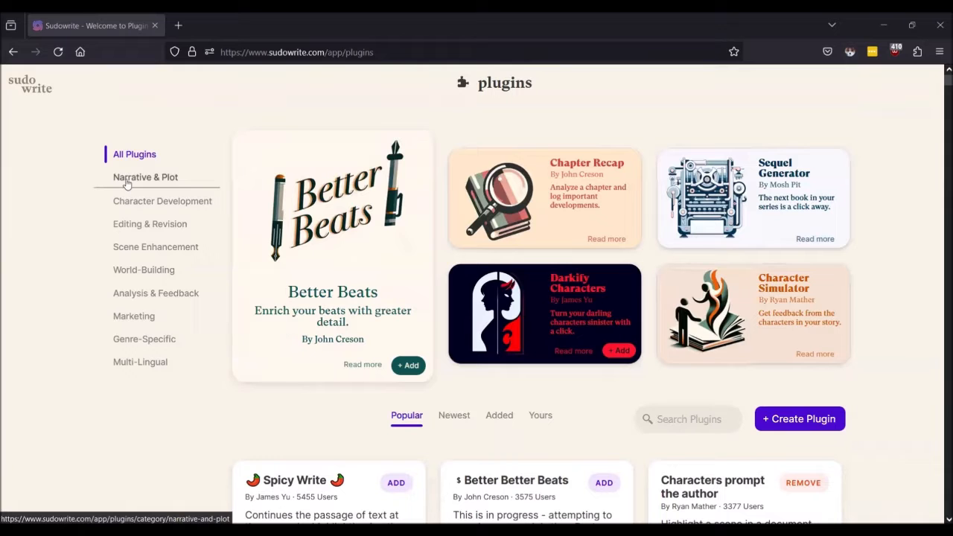
pyautogui.click(127, 184)
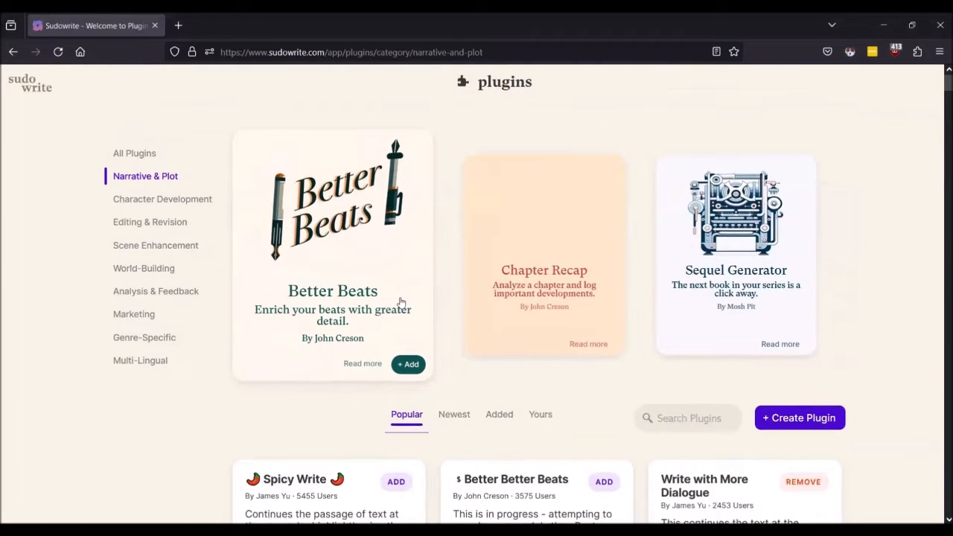
pyautogui.scroll(-4, 400, 302)
pyautogui.scroll(-4, 400, 302)
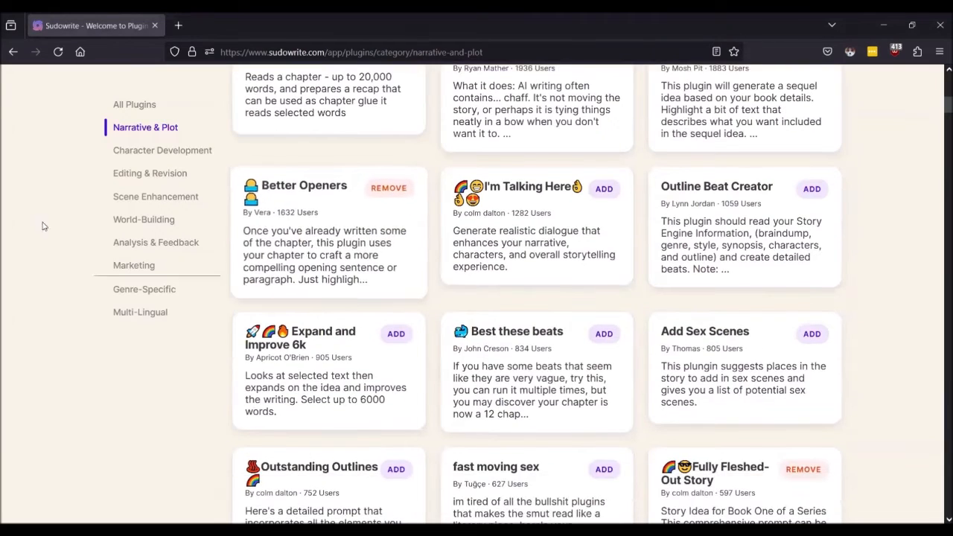
pyautogui.click(124, 153)
pyautogui.scroll(8, 258, 336)
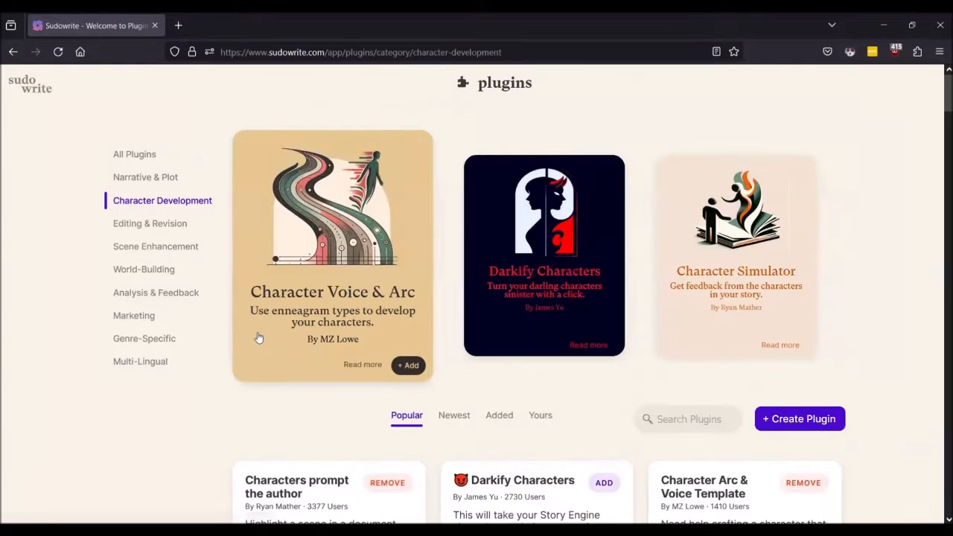
pyautogui.click(137, 224)
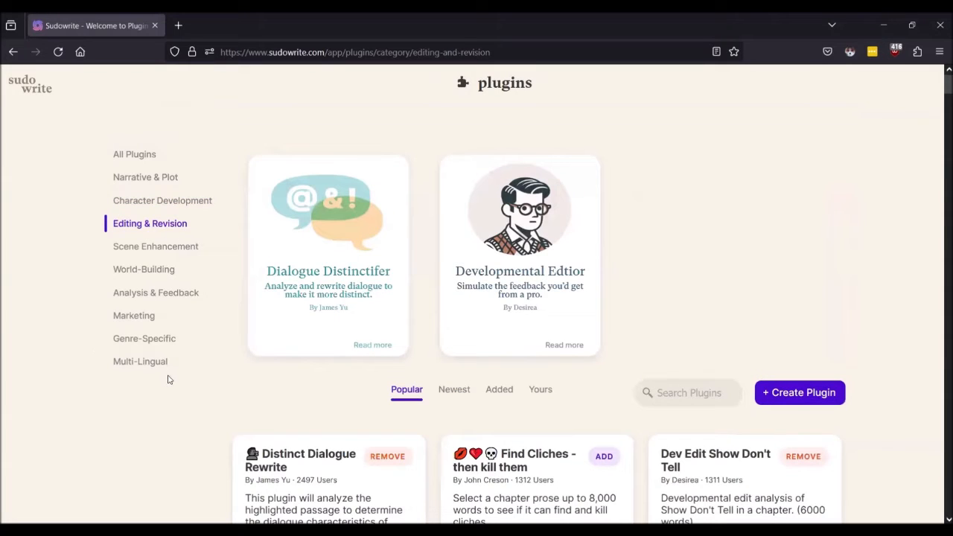
pyautogui.click(146, 248)
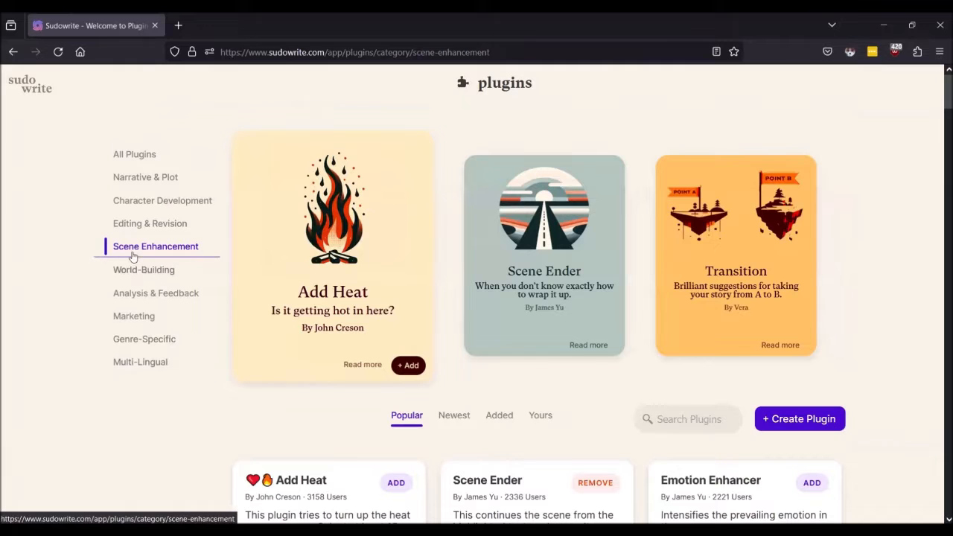
pyautogui.click(134, 272)
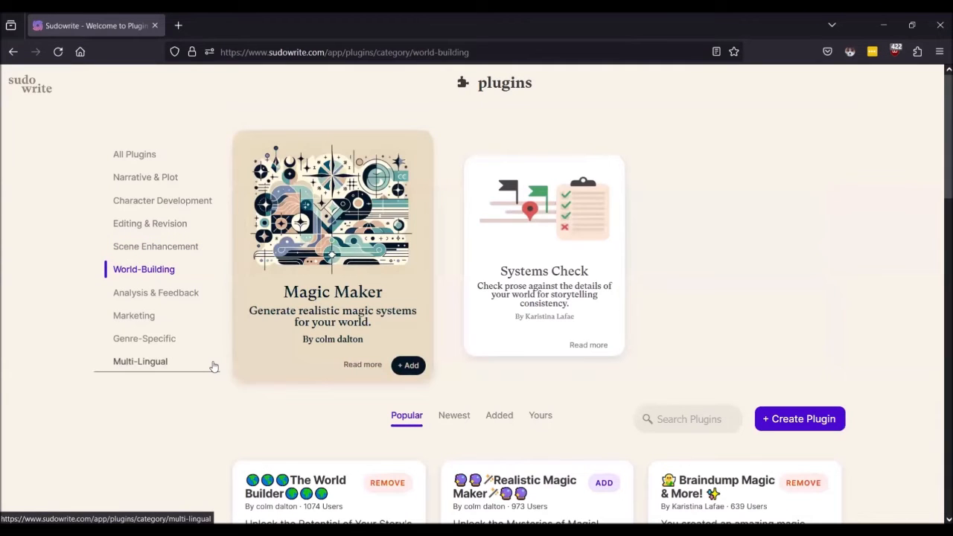
pyautogui.click(155, 293)
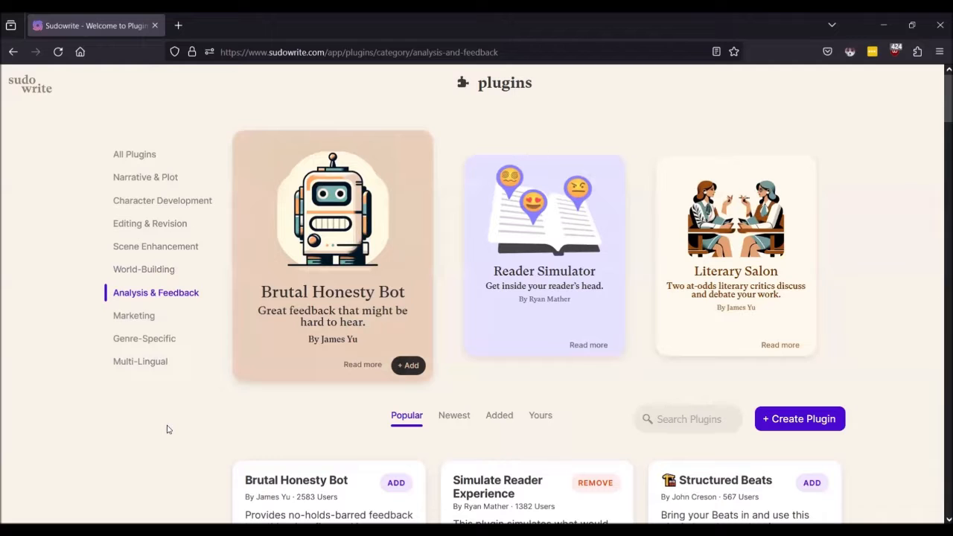
pyautogui.click(145, 316)
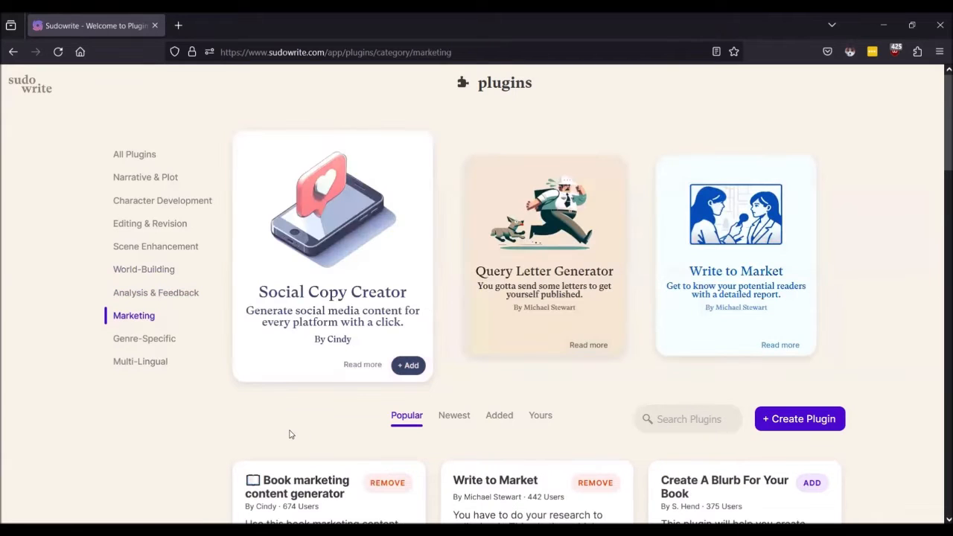
pyautogui.click(119, 339)
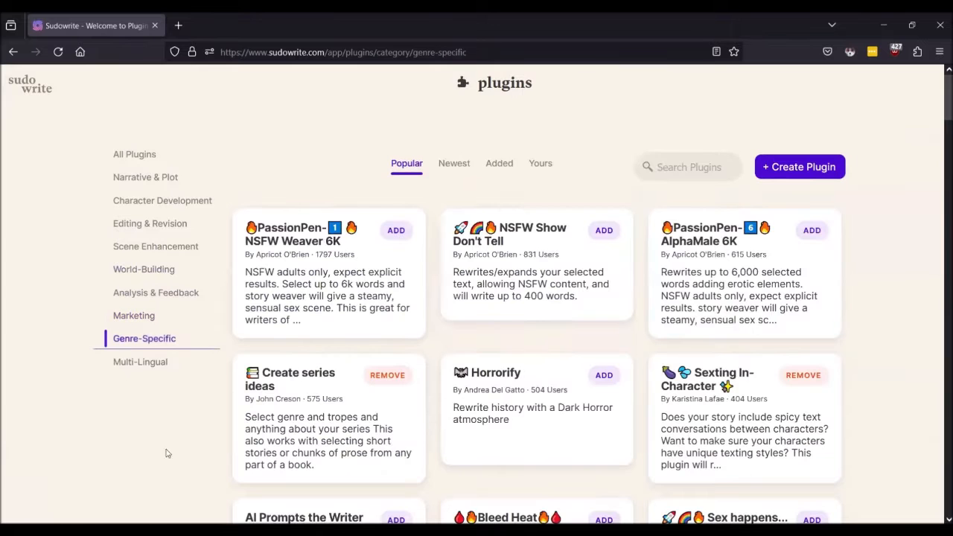
pyautogui.click(149, 362)
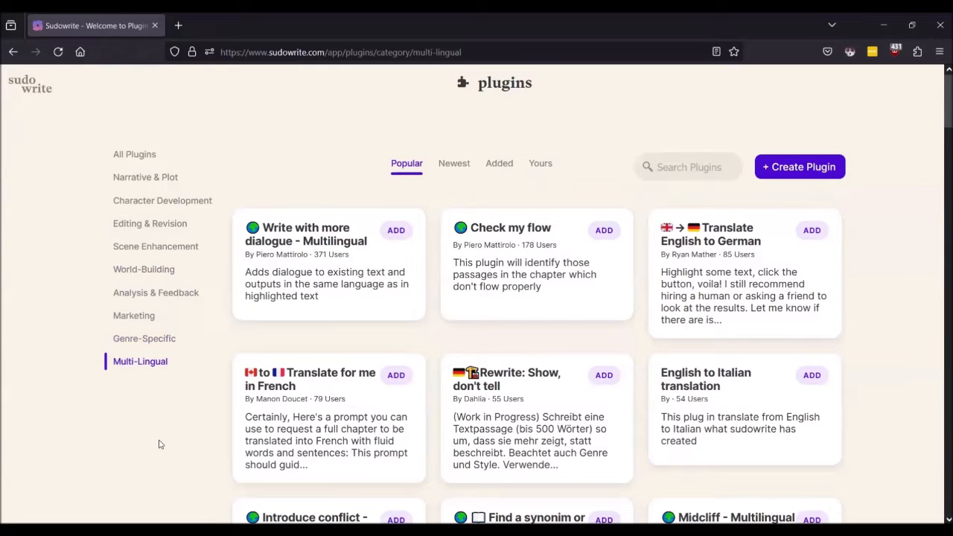
pyautogui.click(147, 154)
pyautogui.scroll(-3, 466, 201)
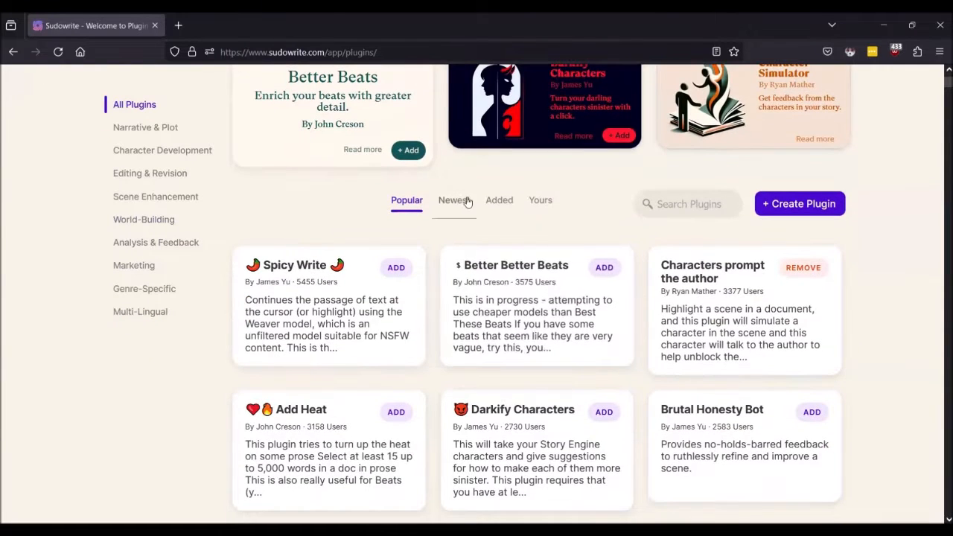
# Step: Sort the plugin directory to list the newest plugins first
pyautogui.click(458, 202)
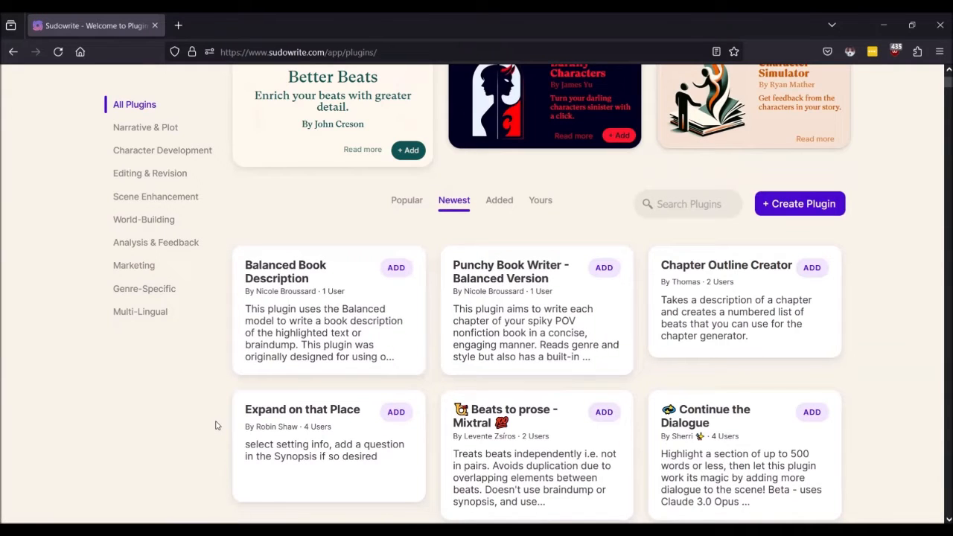
pyautogui.scroll(-5, 216, 426)
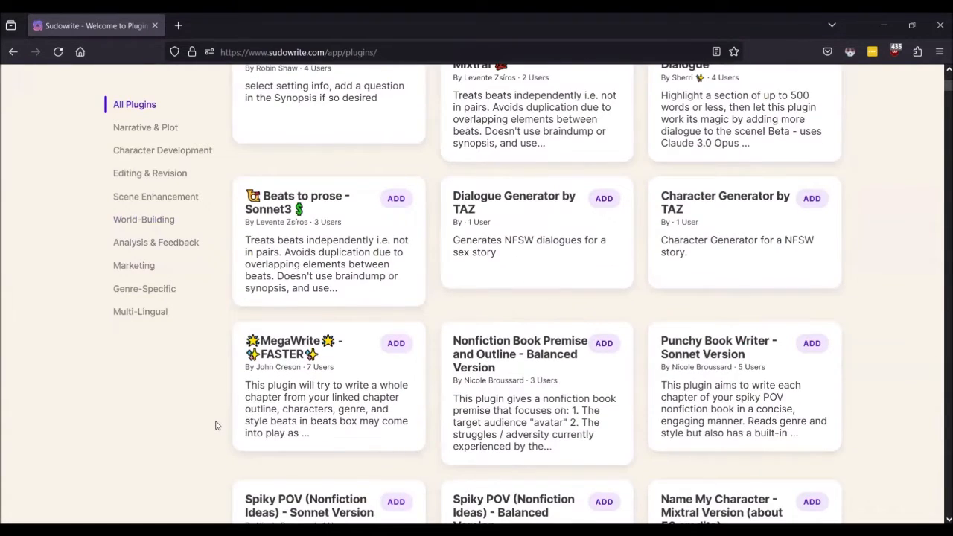
pyautogui.scroll(5, 216, 426)
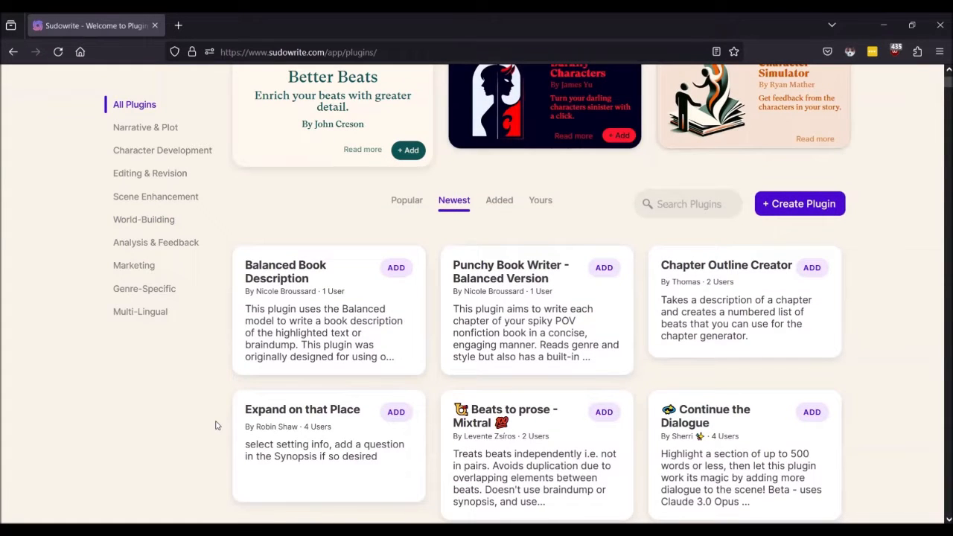
# Step: Review the Added and Yours plugin lists, then return to Popular
pyautogui.click(500, 200)
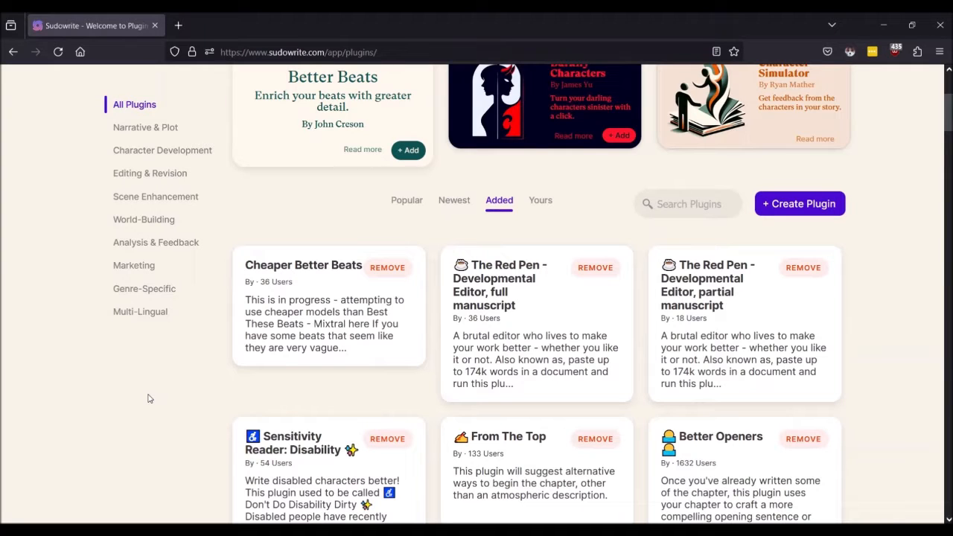
pyautogui.click(545, 201)
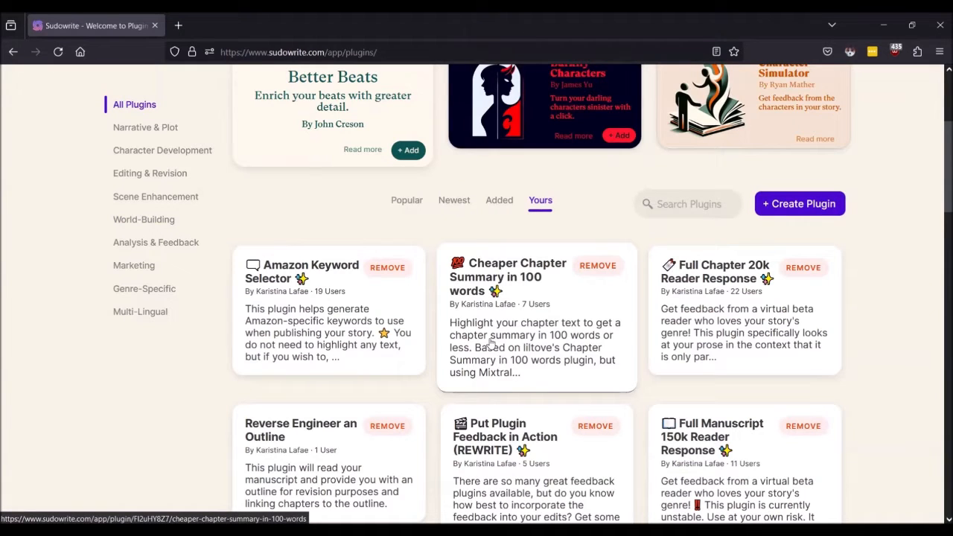
pyautogui.click(409, 201)
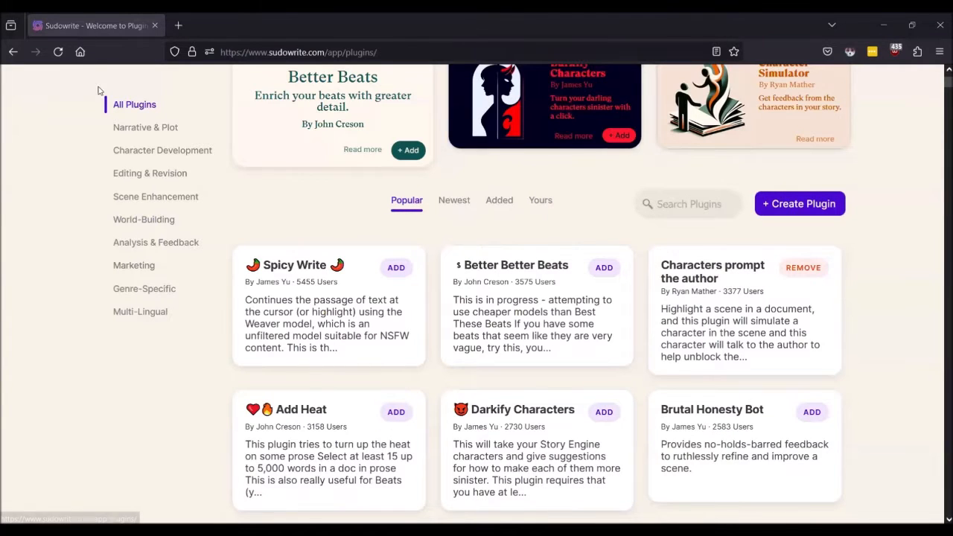
# Step: Duplicate the plugins page into a second browser tab
pyautogui.rightClick(86, 27)
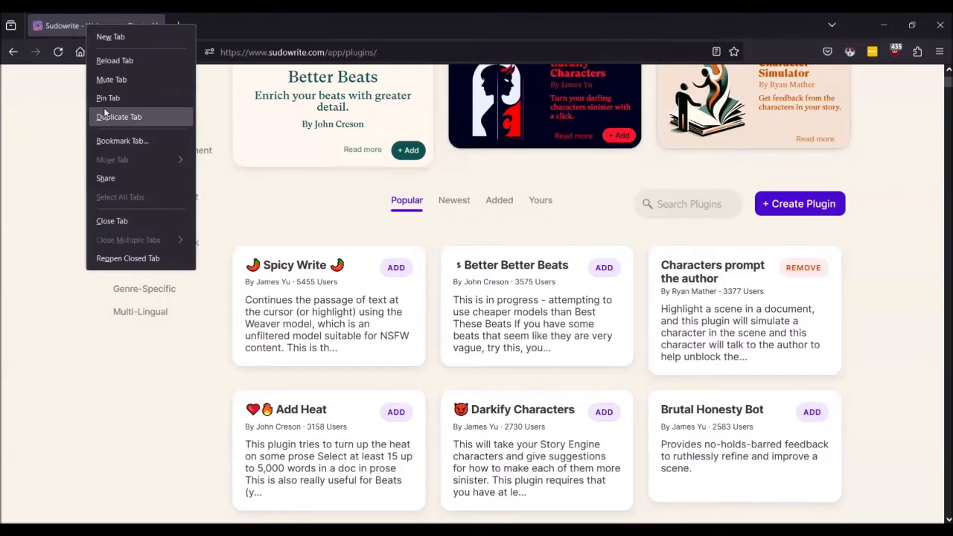
pyautogui.click(106, 115)
pyautogui.click(79, 22)
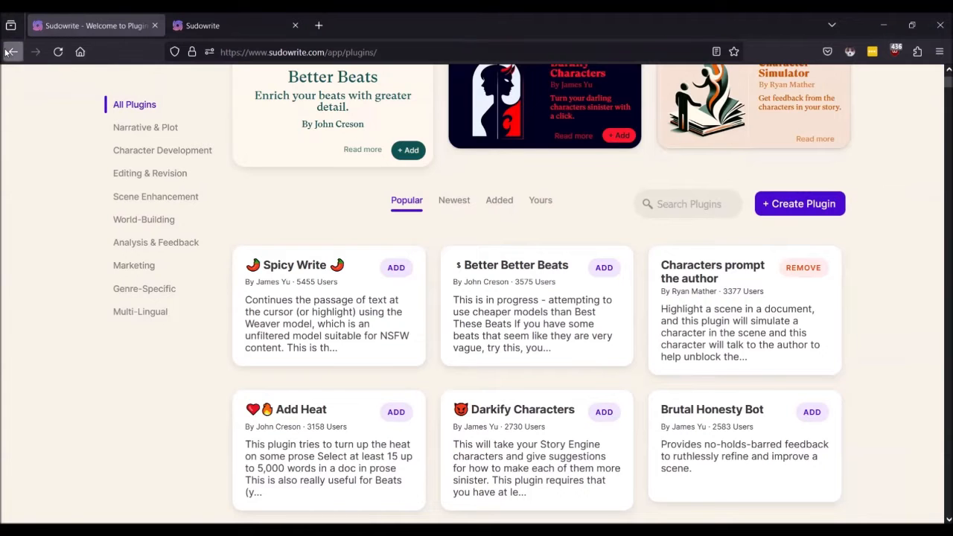
# Step: In the first tab, go back through history to the project list and open Plugin School 101
pyautogui.click(14, 52)
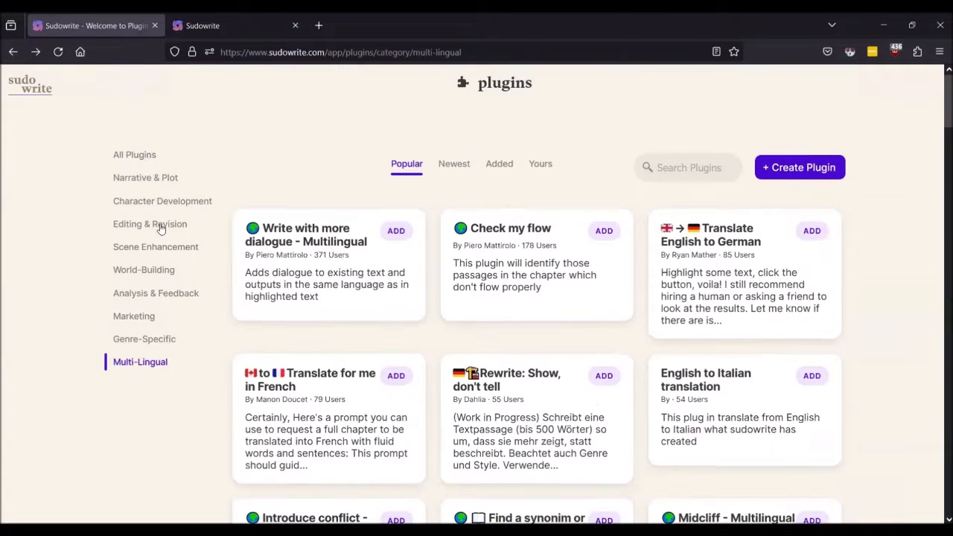
pyautogui.rightClick(13, 52)
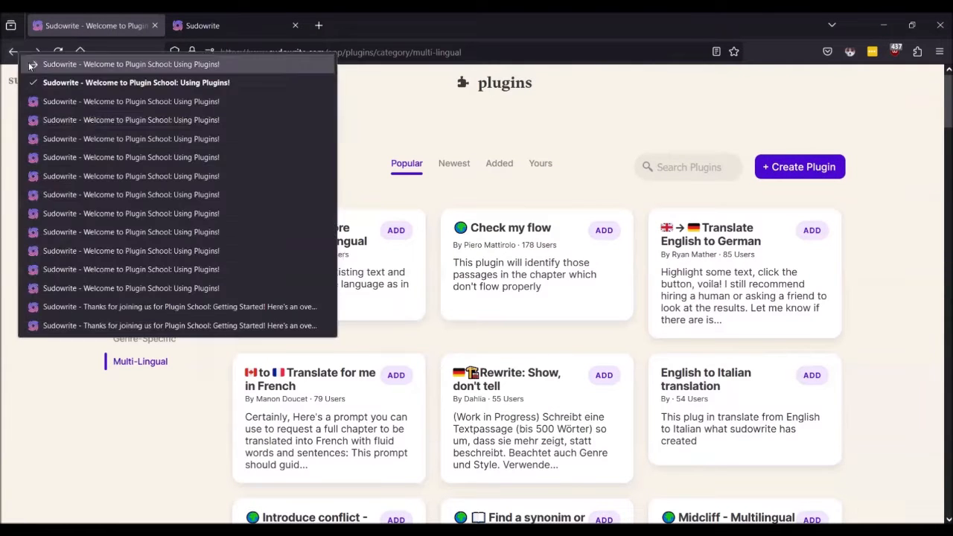
pyautogui.click(75, 106)
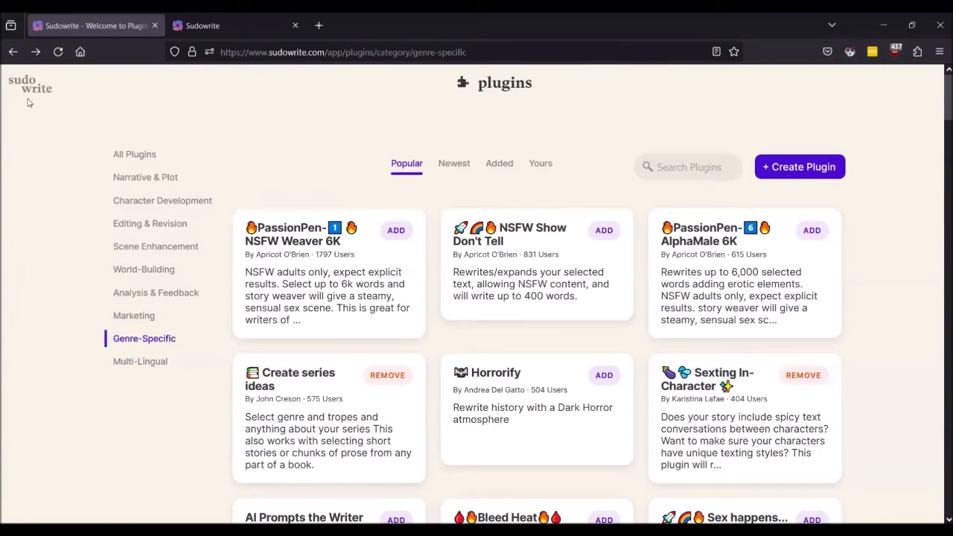
pyautogui.rightClick(14, 52)
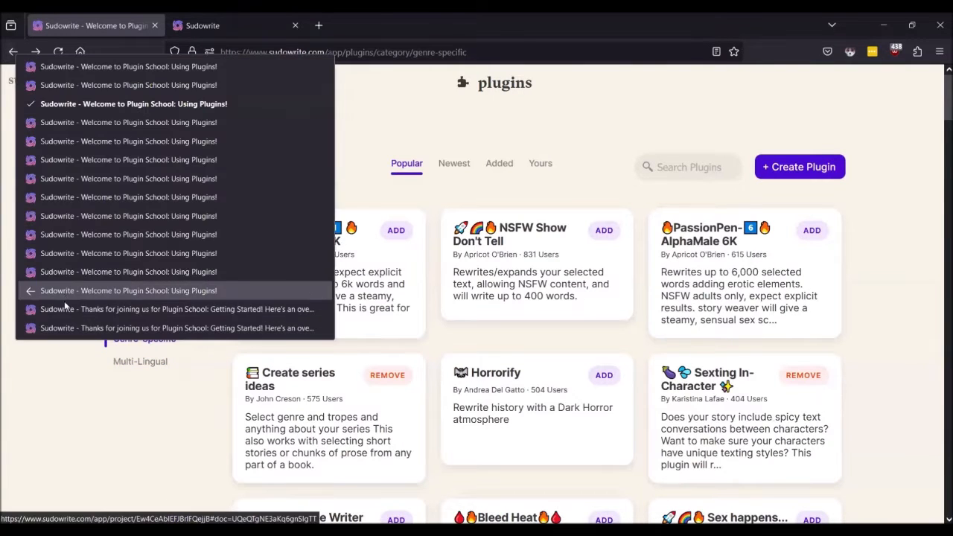
pyautogui.click(62, 301)
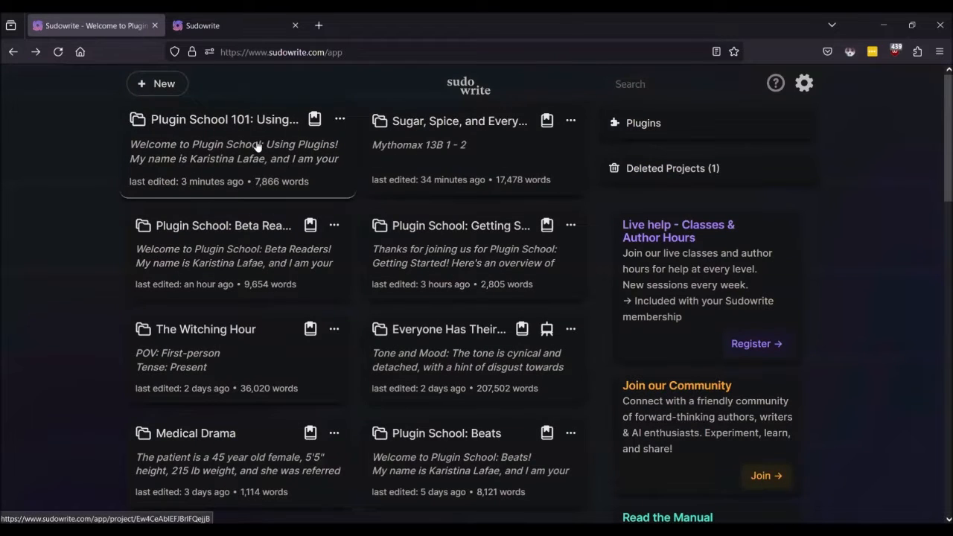
pyautogui.click(261, 149)
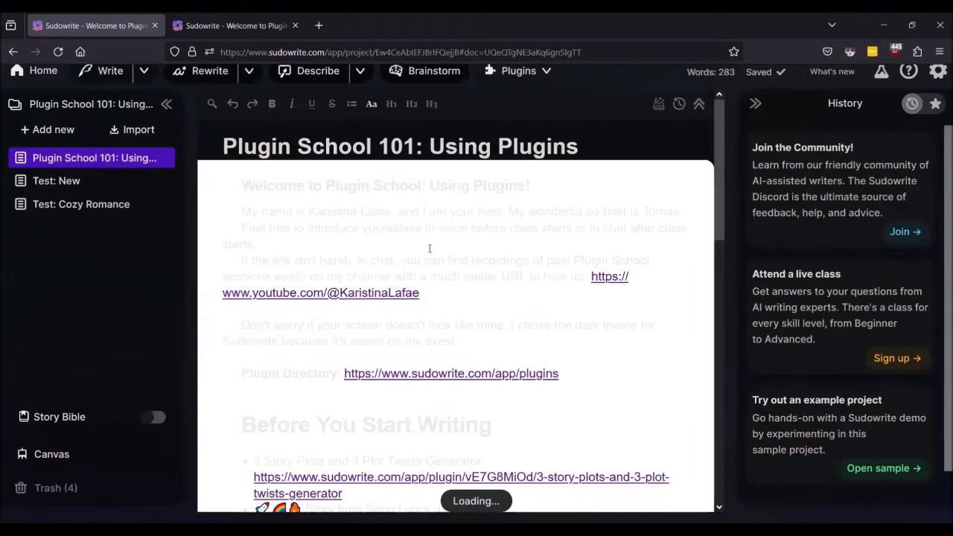
# Step: Reload Plugin School 101, scroll through its plugin lists, and switch to the second tab
pyautogui.click(58, 52)
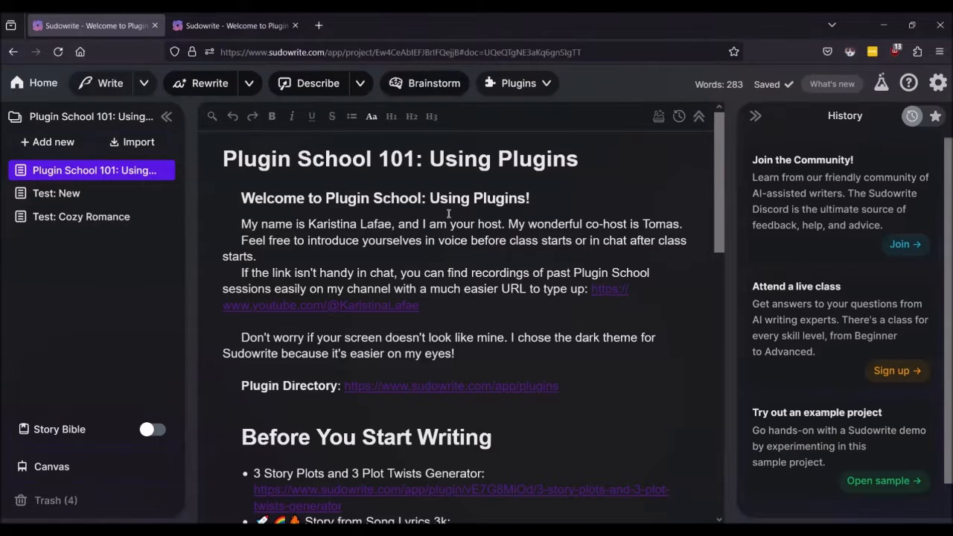
pyautogui.scroll(-3, 480, 261)
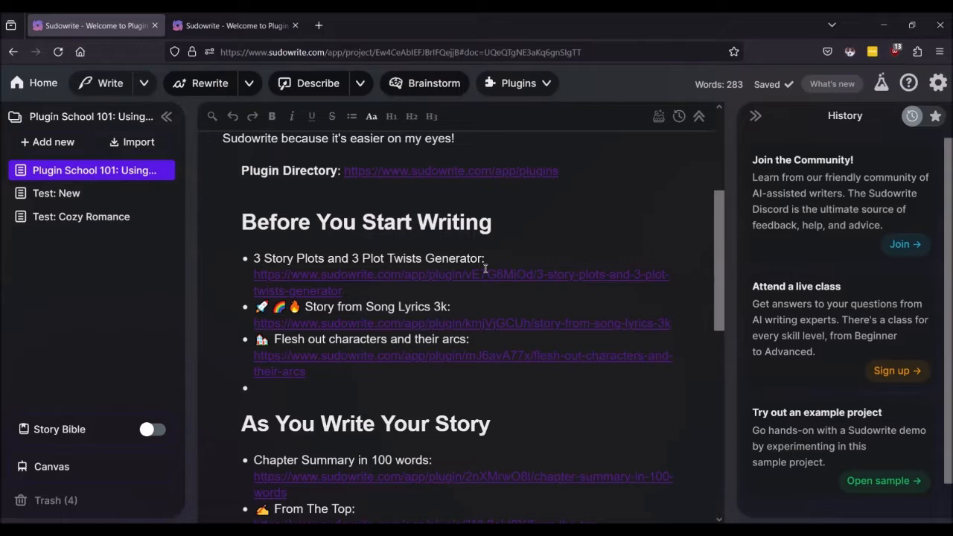
pyautogui.scroll(-3, 486, 269)
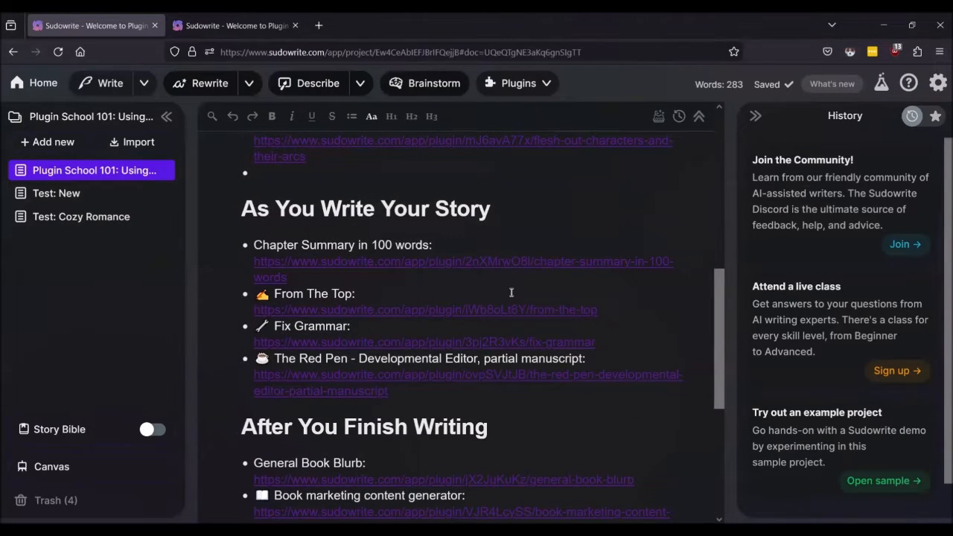
pyautogui.scroll(-3, 512, 293)
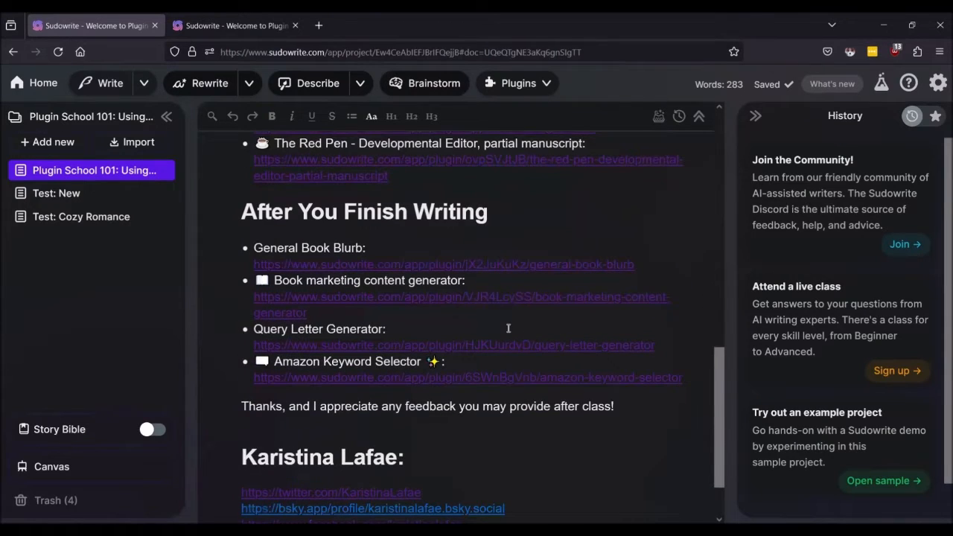
pyautogui.scroll(7, 509, 328)
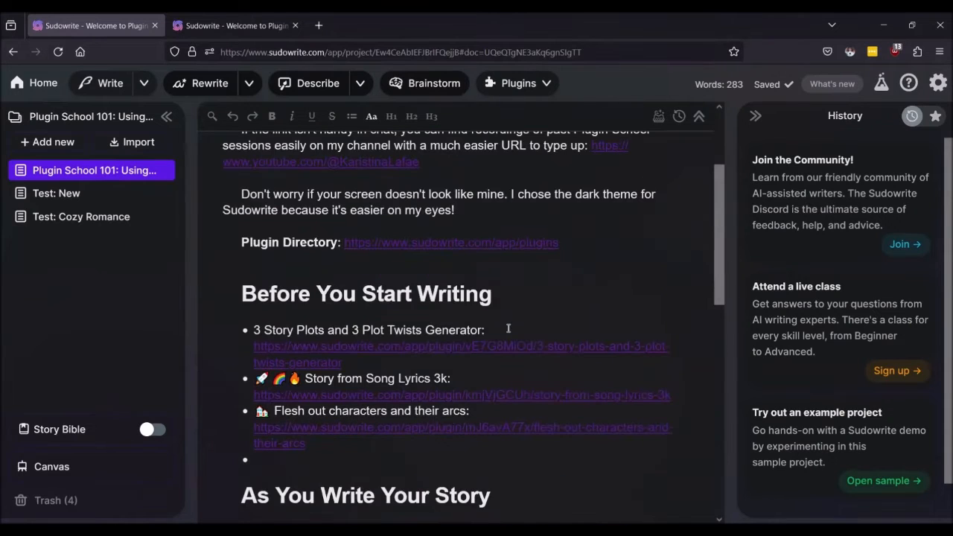
pyautogui.click(208, 25)
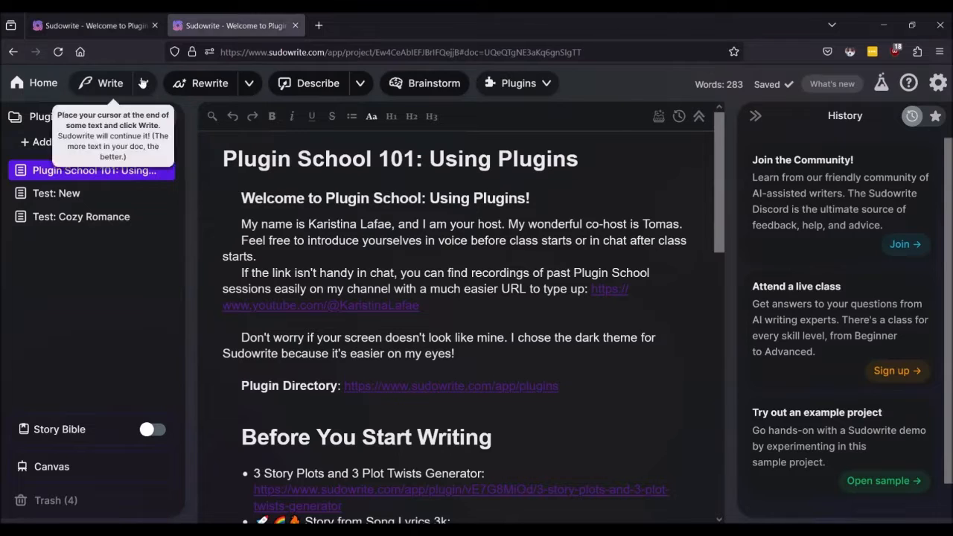
# Step: Load the plugin directory in the second tab, then return to the Plugin School 101 document
pyautogui.click(518, 83)
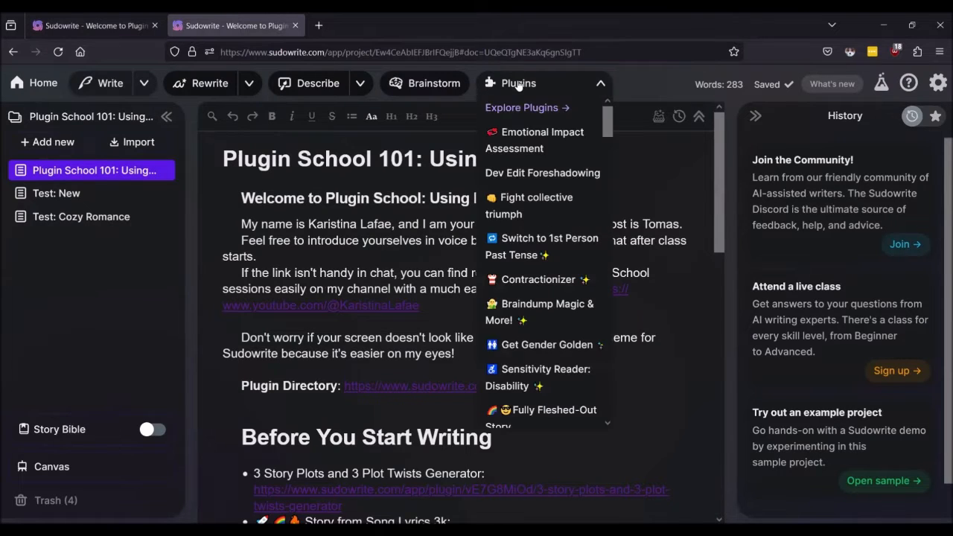
pyautogui.click(543, 104)
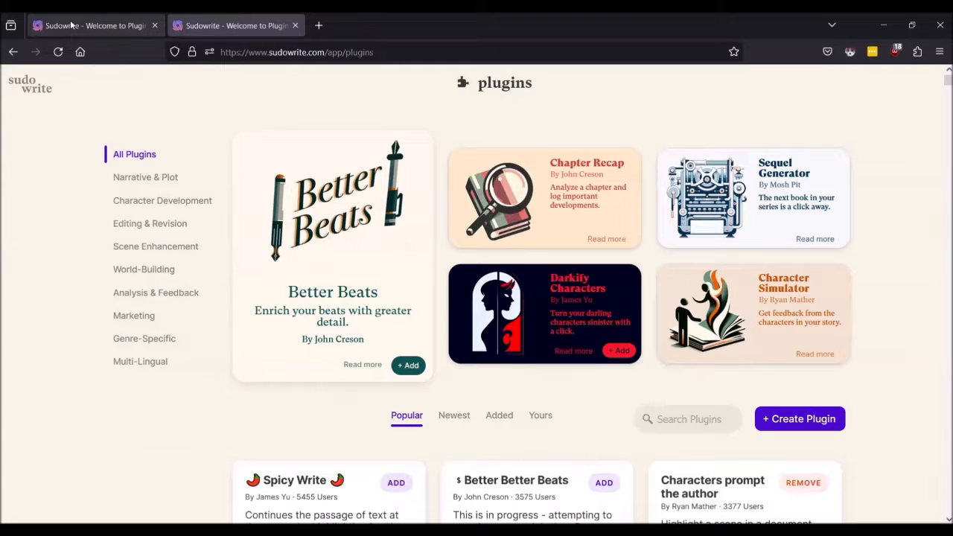
pyautogui.click(71, 25)
pyautogui.scroll(3, 315, 256)
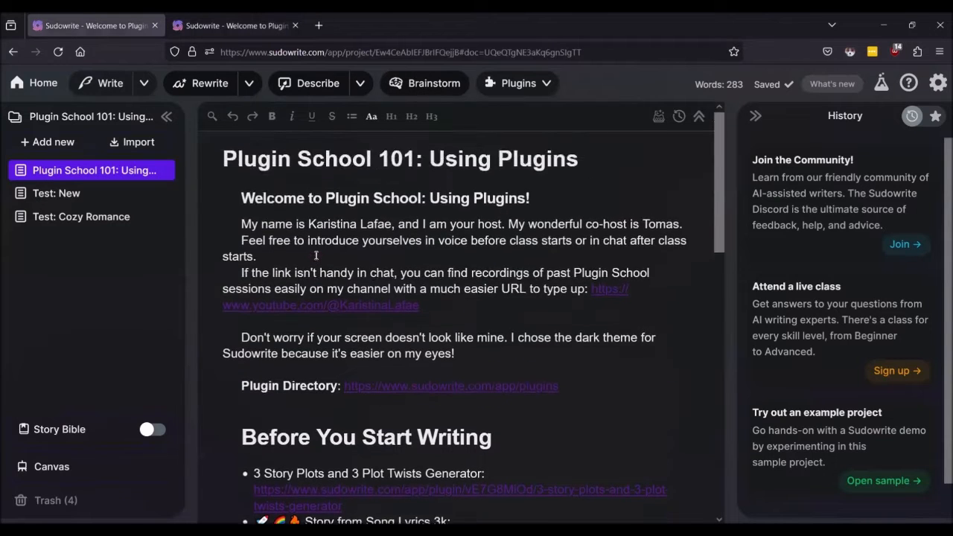
pyautogui.scroll(-3, 315, 256)
pyautogui.scroll(-2, 304, 255)
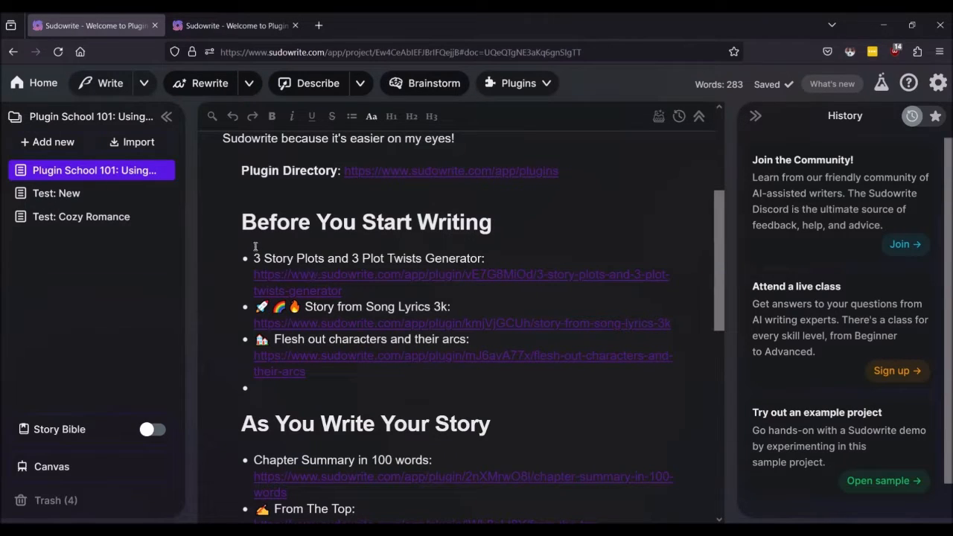
# Step: Find 3 Story Plots and 3 Plot Twists Generator by pasting its copied title into Search Plugins
pyautogui.click(302, 276)
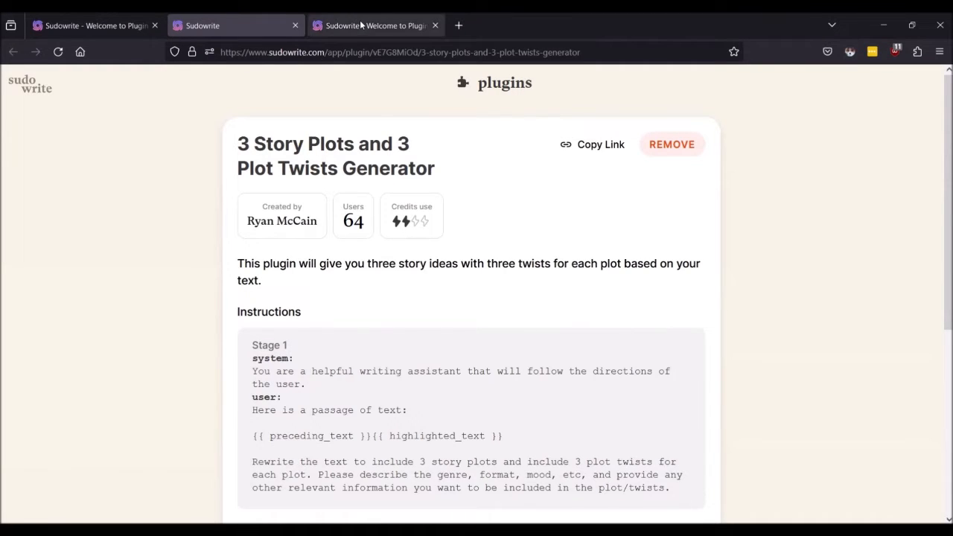
pyautogui.moveTo(436, 169); pyautogui.dragTo(234, 146)
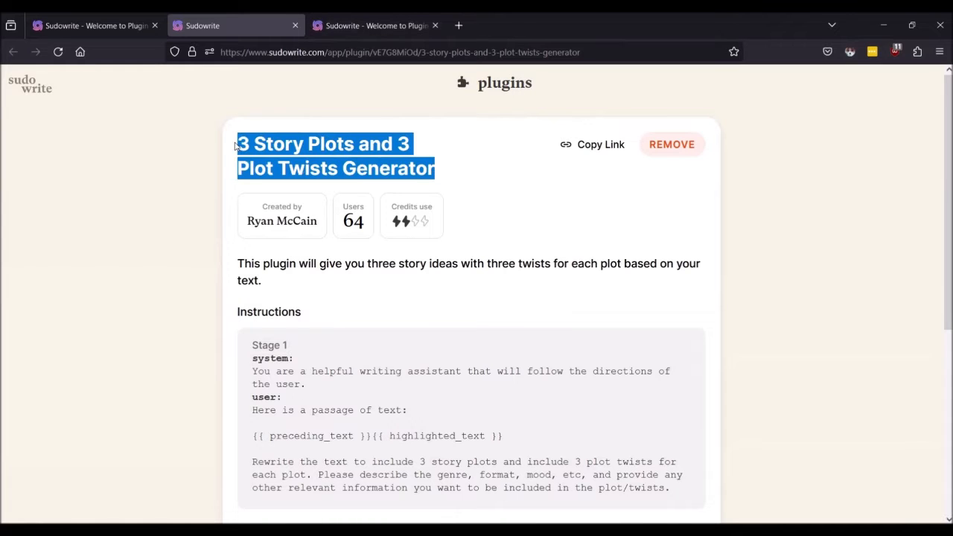
pyautogui.click(392, 29)
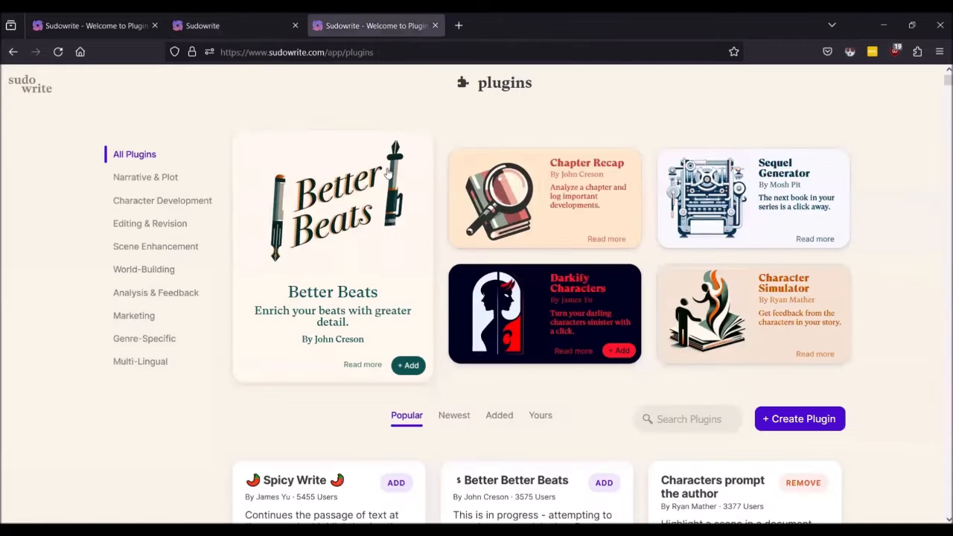
pyautogui.click(682, 419)
pyautogui.hotkey('ctrl', 'v')
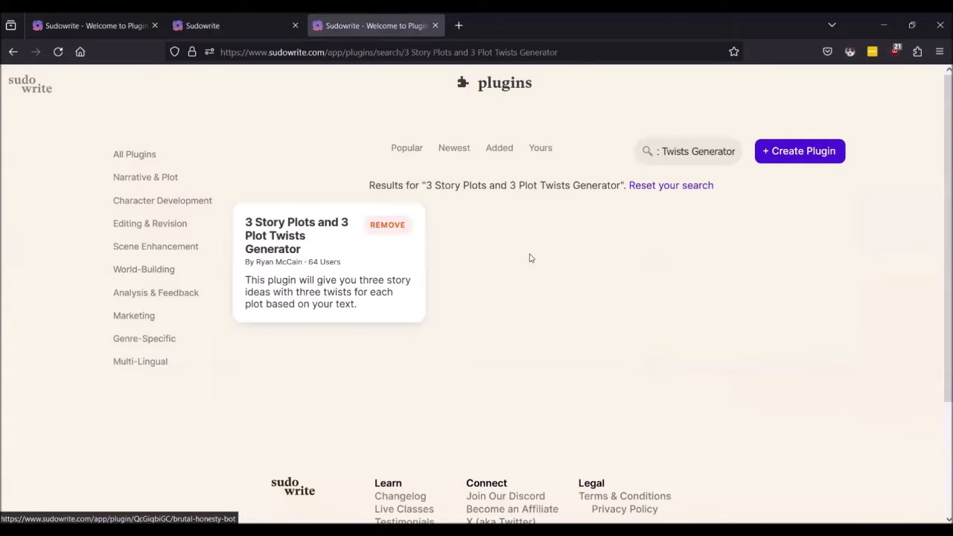
pyautogui.click(264, 246)
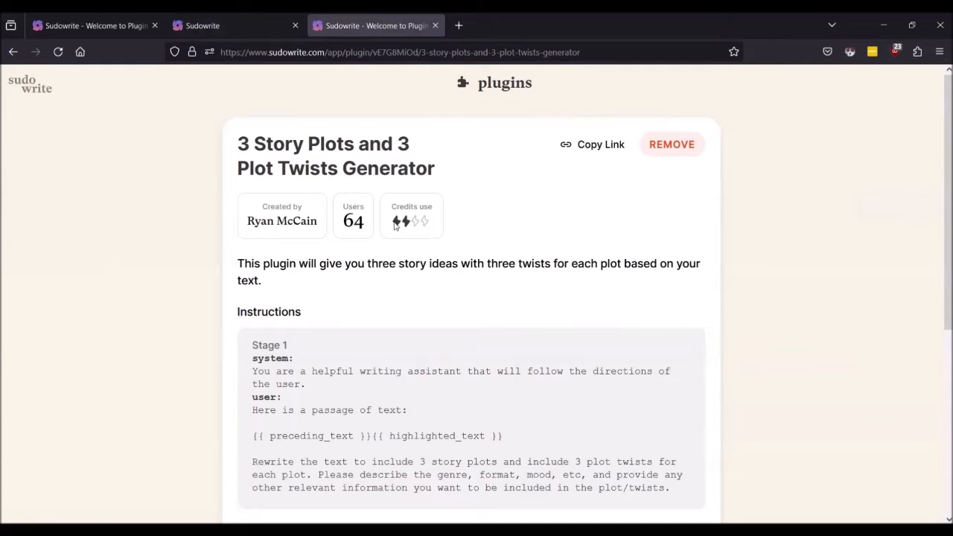
# Step: Remove and re-add 3 Story Plots and 3 Plot Twists Generator, then read its instructions
pyautogui.click(697, 145)
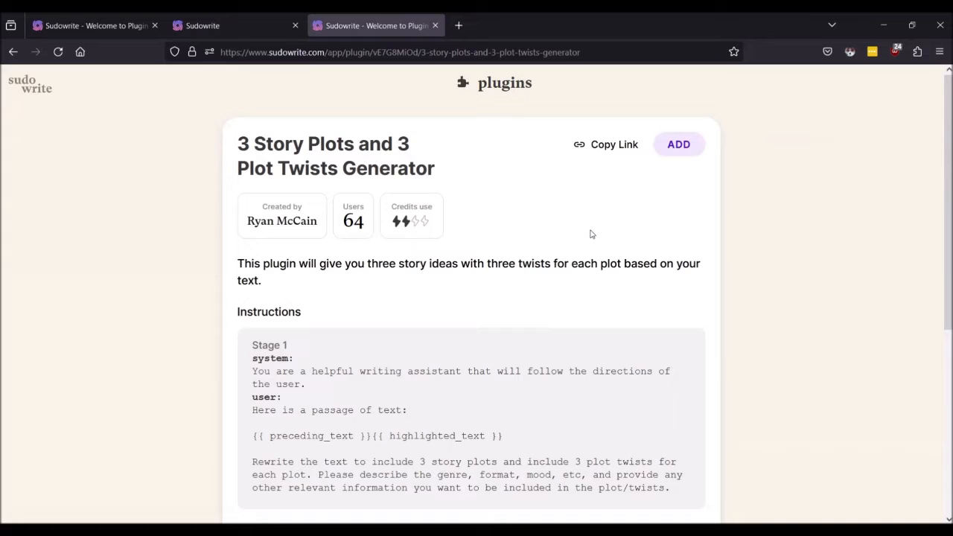
pyautogui.click(689, 149)
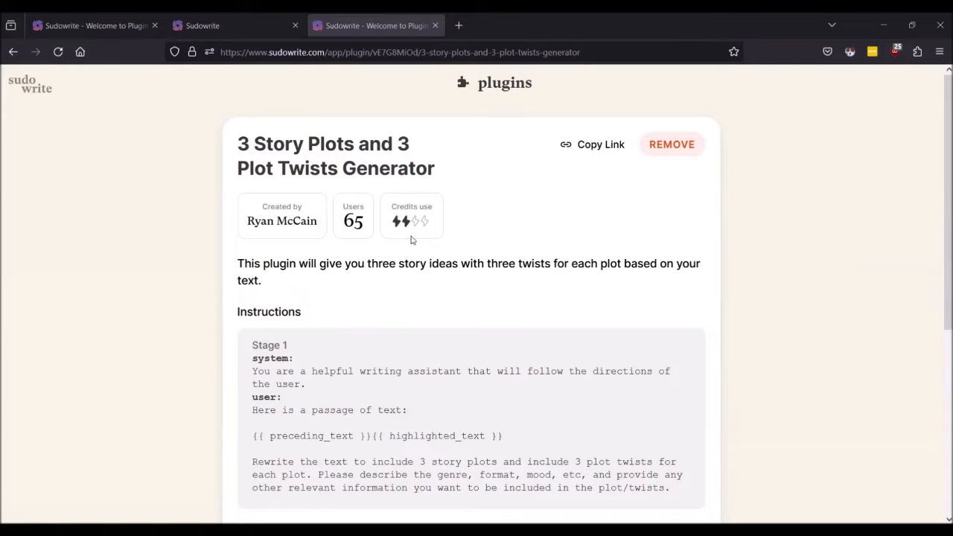
pyautogui.scroll(-2, 411, 240)
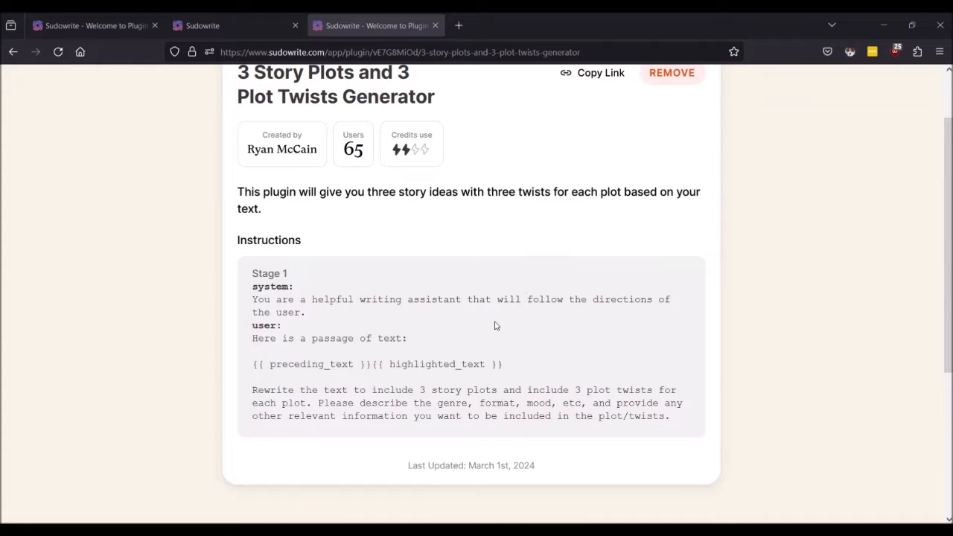
pyautogui.click(209, 22)
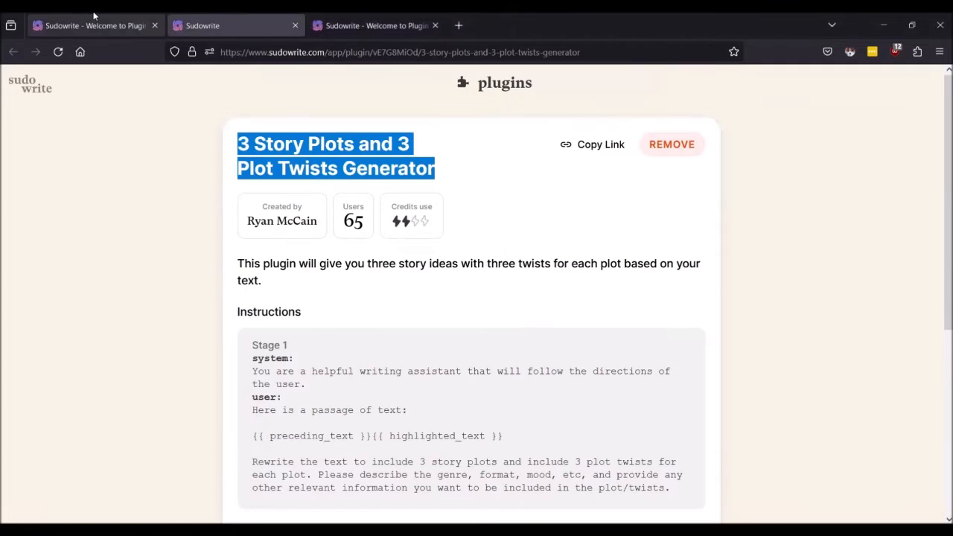
# Step: Open the Test: New document from the project sidebar, glancing at the plugin's page
pyautogui.click(295, 25)
pyautogui.click(45, 23)
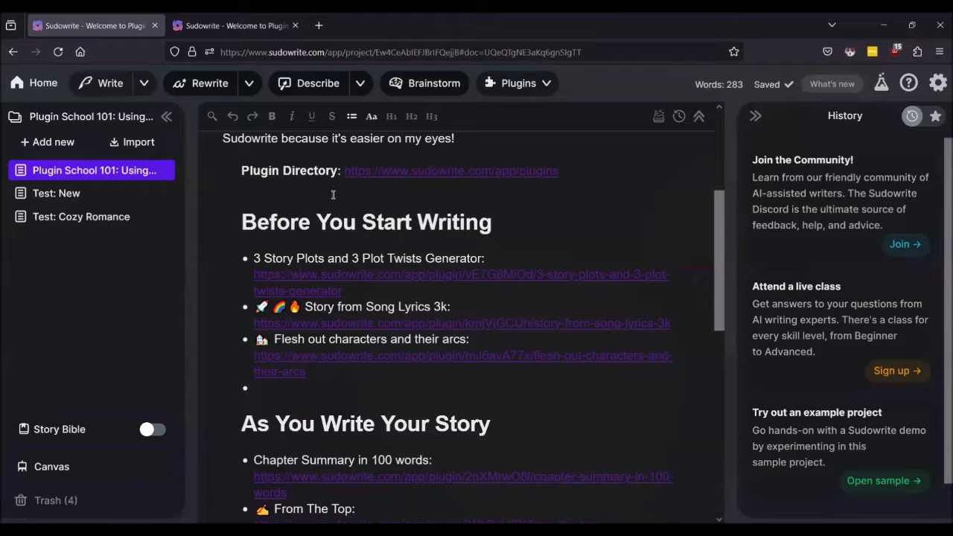
pyautogui.click(80, 196)
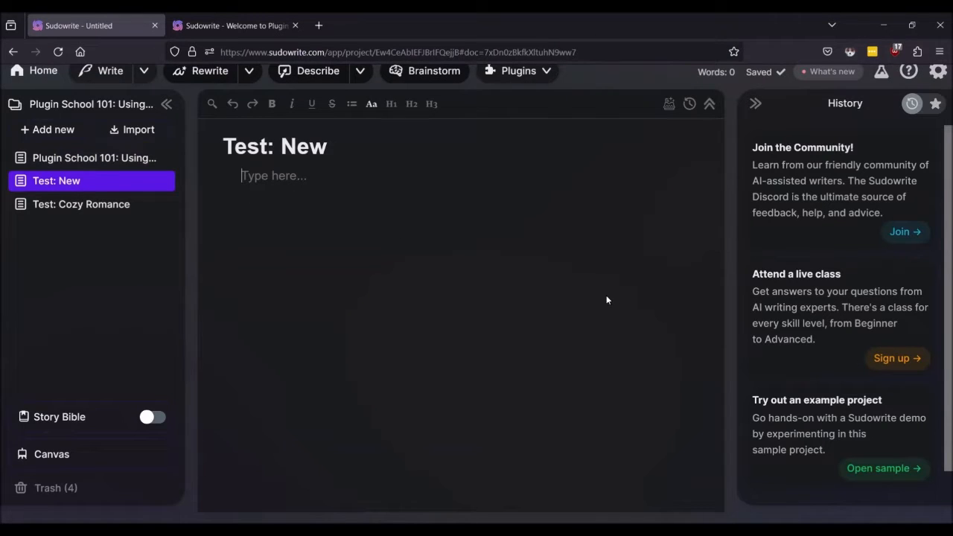
pyautogui.click(238, 26)
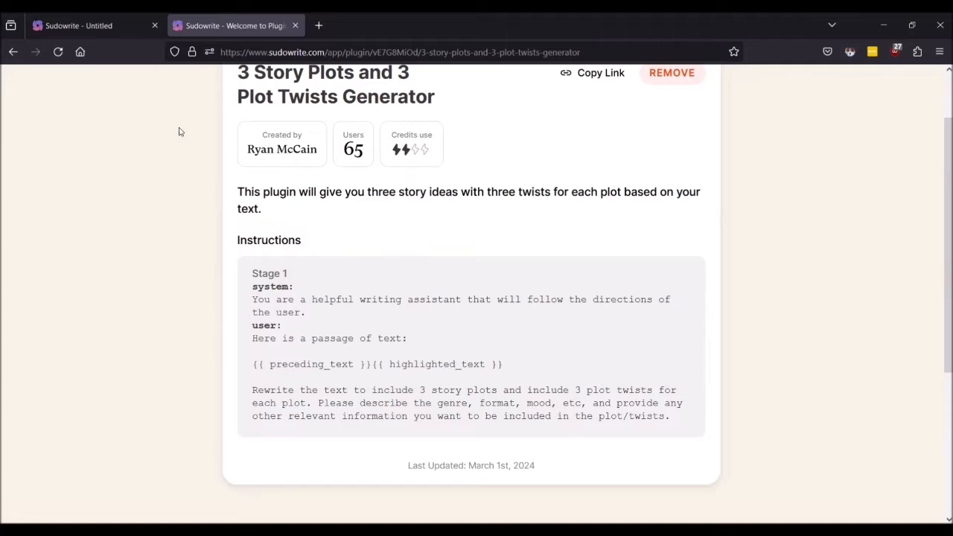
pyautogui.click(78, 25)
# Step: Type 'I want to write a fun story about a human befriending an AI.'
pyautogui.write('I')
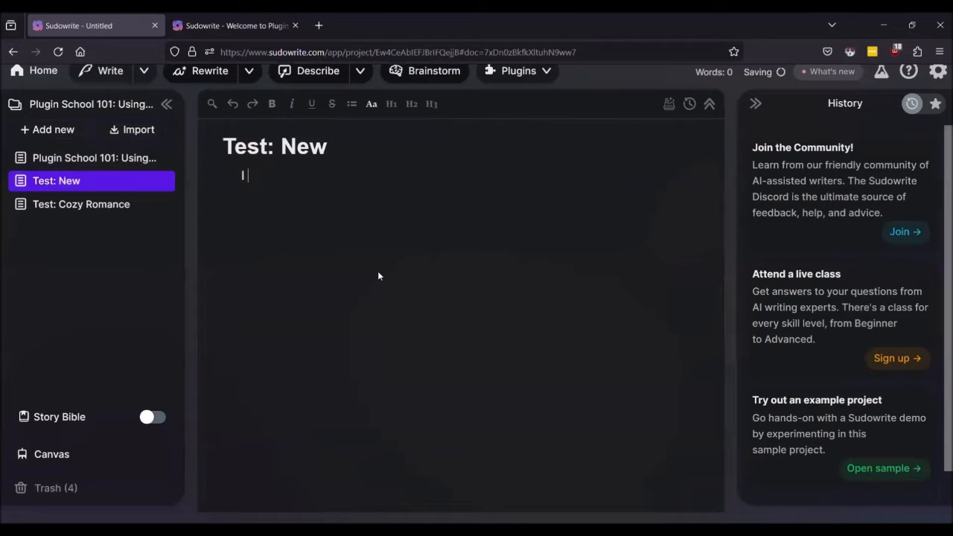
pyautogui.write(' want to write ')
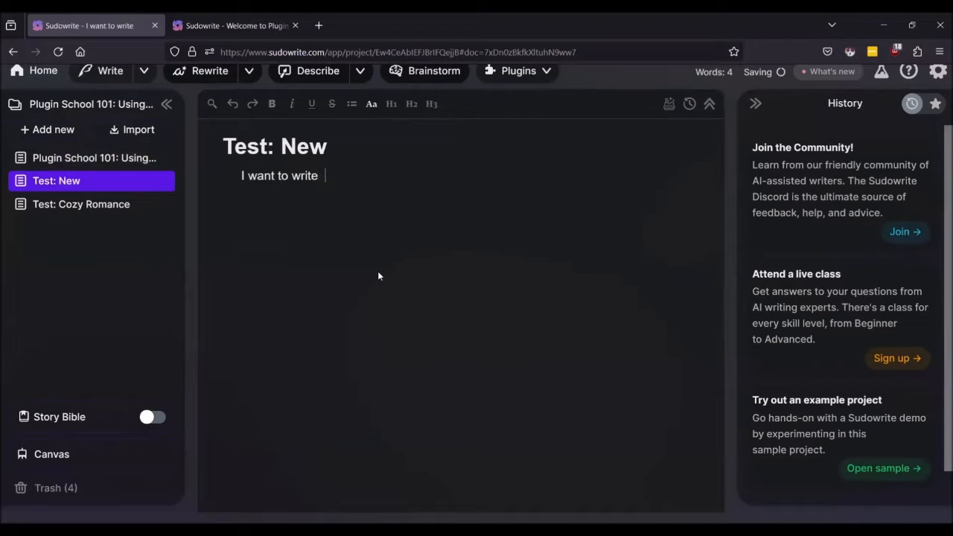
pyautogui.write('a fun story')
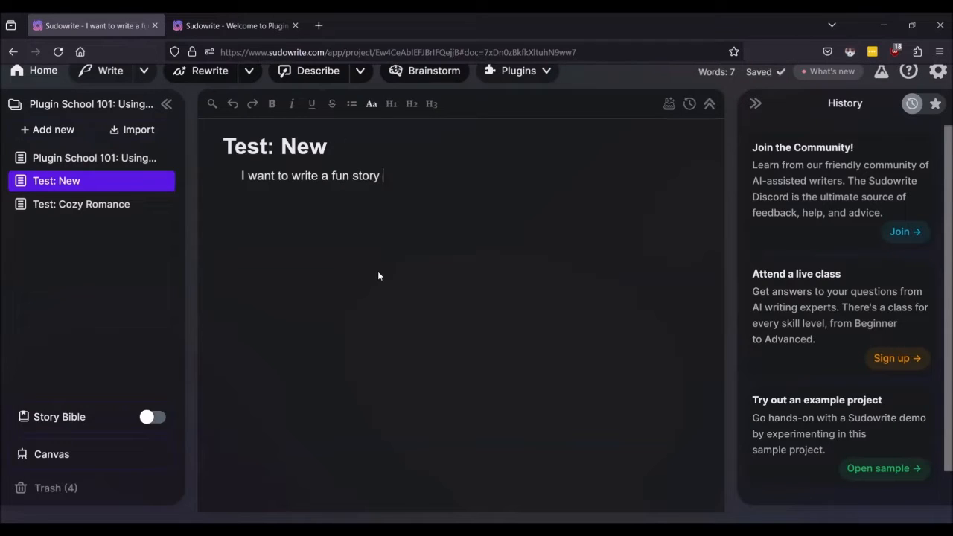
pyautogui.write(' about')
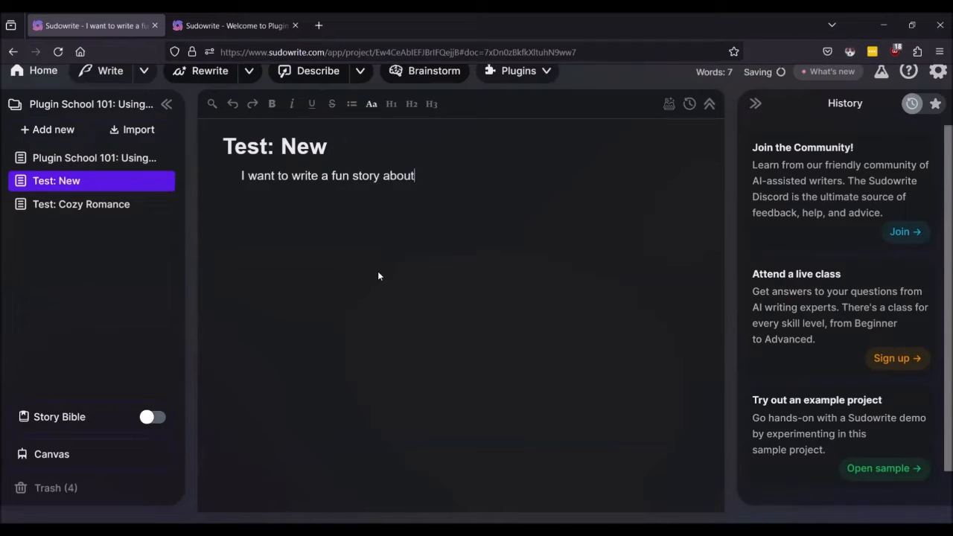
pyautogui.write(' a ')
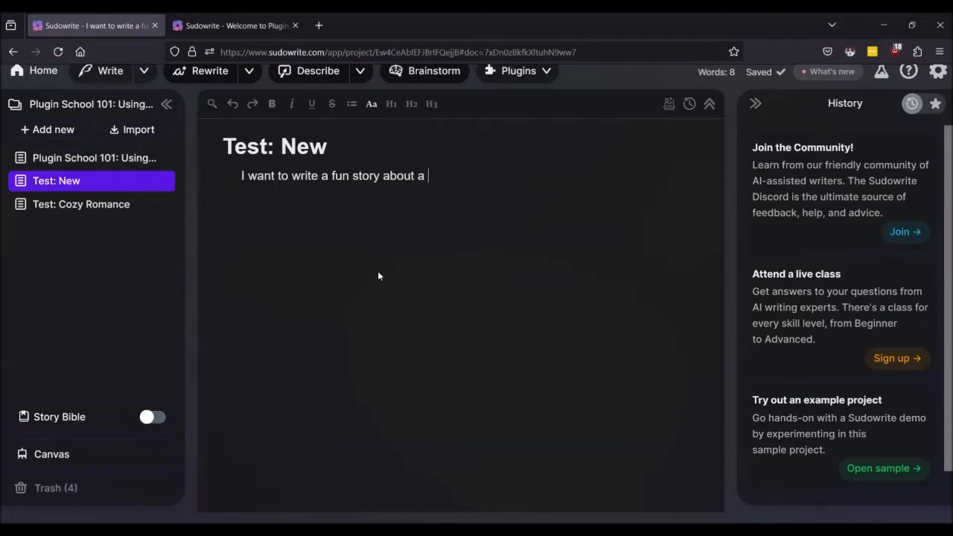
pyautogui.write('human bef')
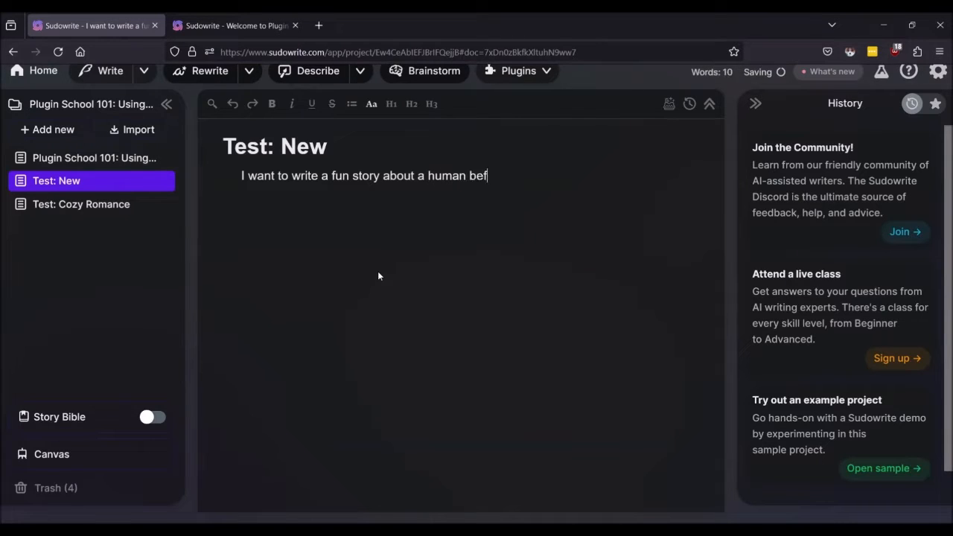
pyautogui.write('riendig')
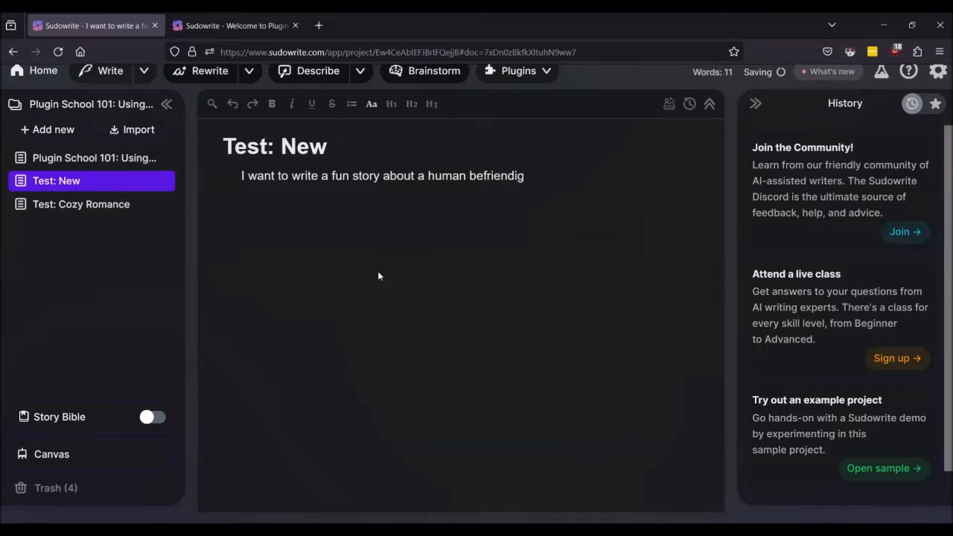
pyautogui.press('BackSpace')
pyautogui.press('BackSpace')
pyautogui.press('BackSpace')
pyautogui.press('BackSpace')
pyautogui.write('ding an AI')
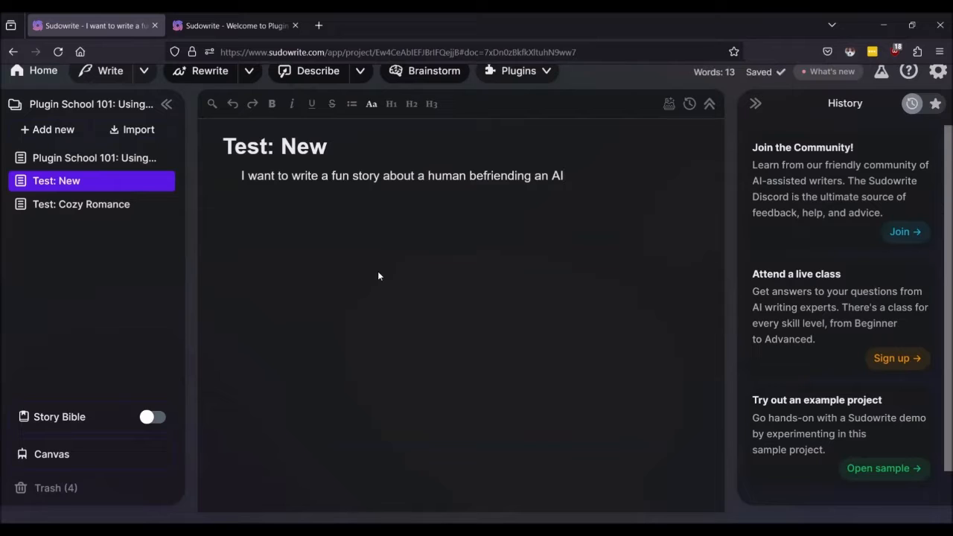
pyautogui.write('.')
# Step: Select the whole prompt sentence in the Test: New document
pyautogui.click(418, 177)
pyautogui.tripleClick(418, 179)
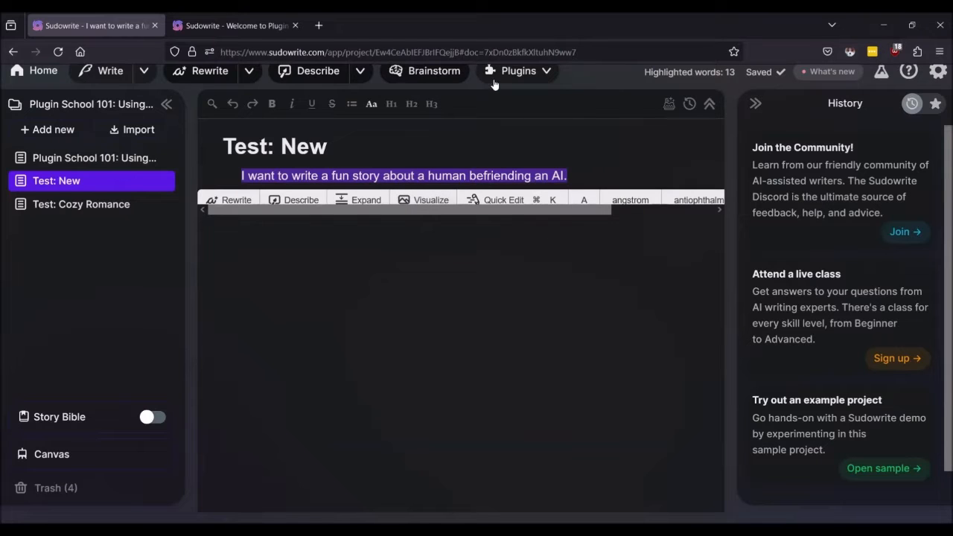
pyautogui.click(236, 27)
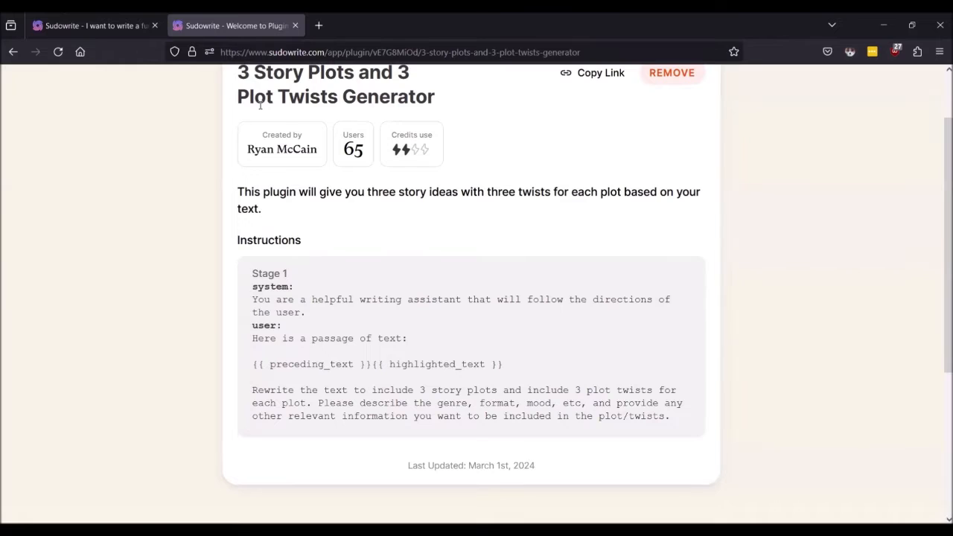
pyautogui.click(99, 26)
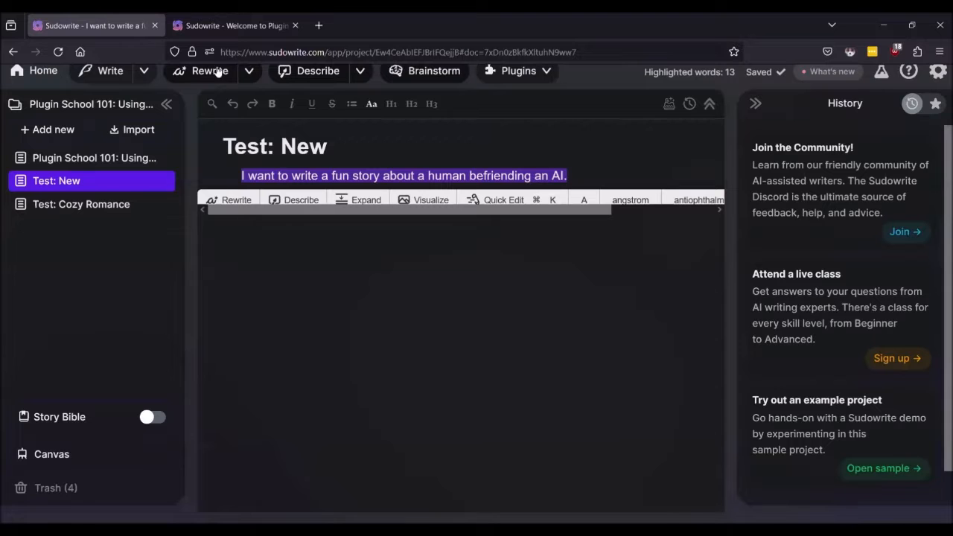
# Step: Scroll the installed plugins list down to 3 Story Plots and 3 Plot Twists Generator
pyautogui.click(527, 71)
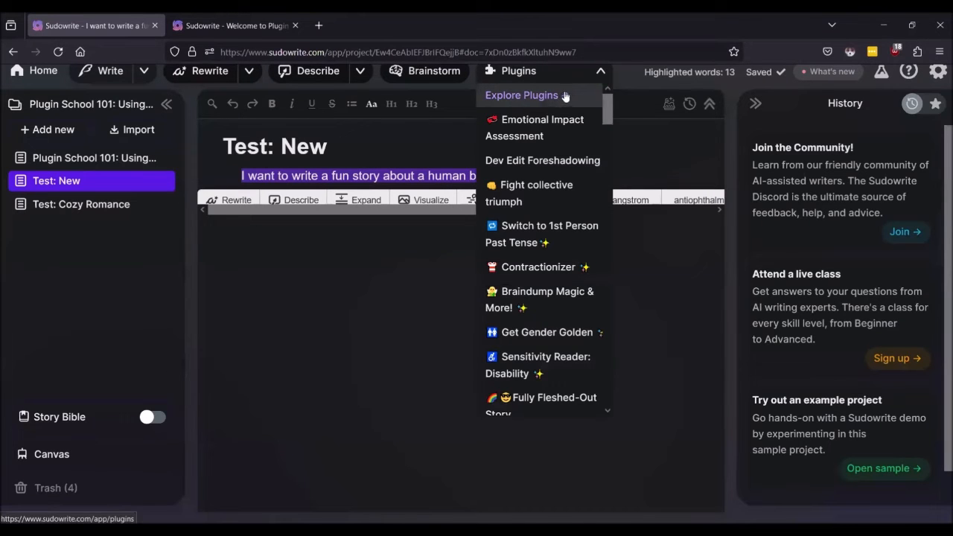
pyautogui.scroll(-5, 563, 152)
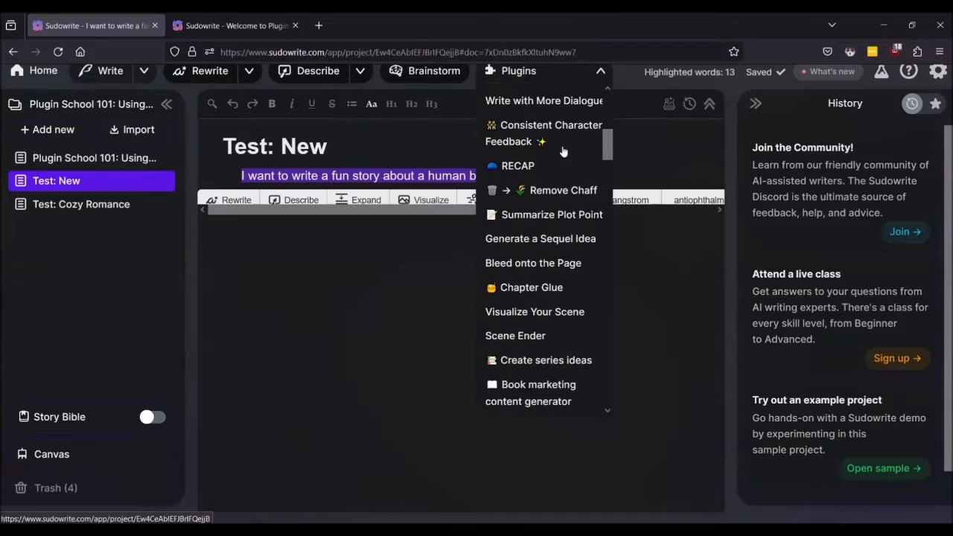
pyautogui.scroll(-10, 563, 151)
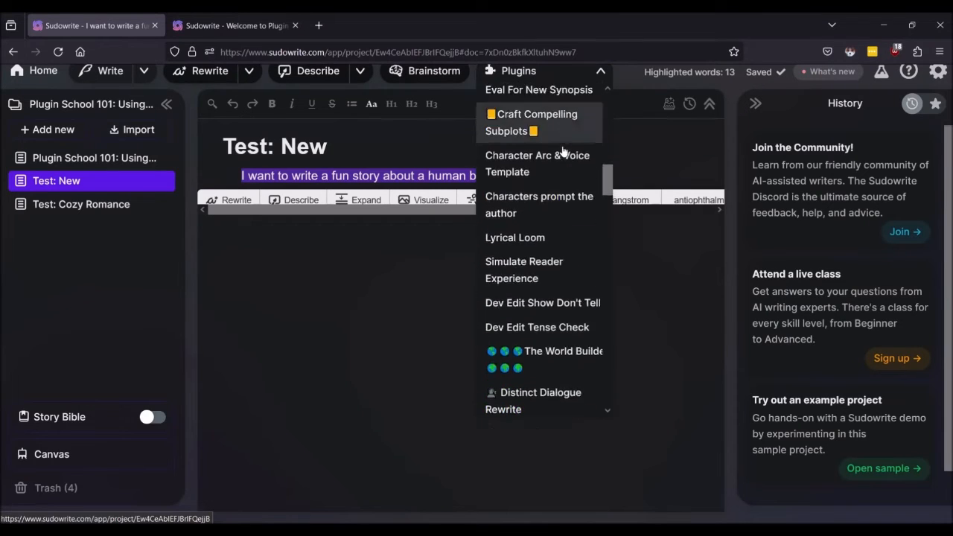
pyautogui.scroll(-5, 563, 151)
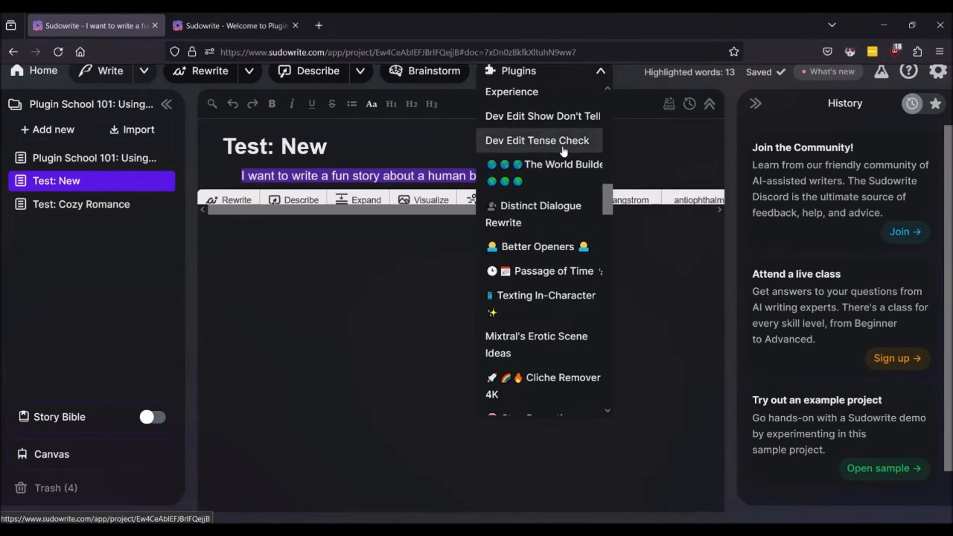
pyautogui.scroll(-8, 563, 151)
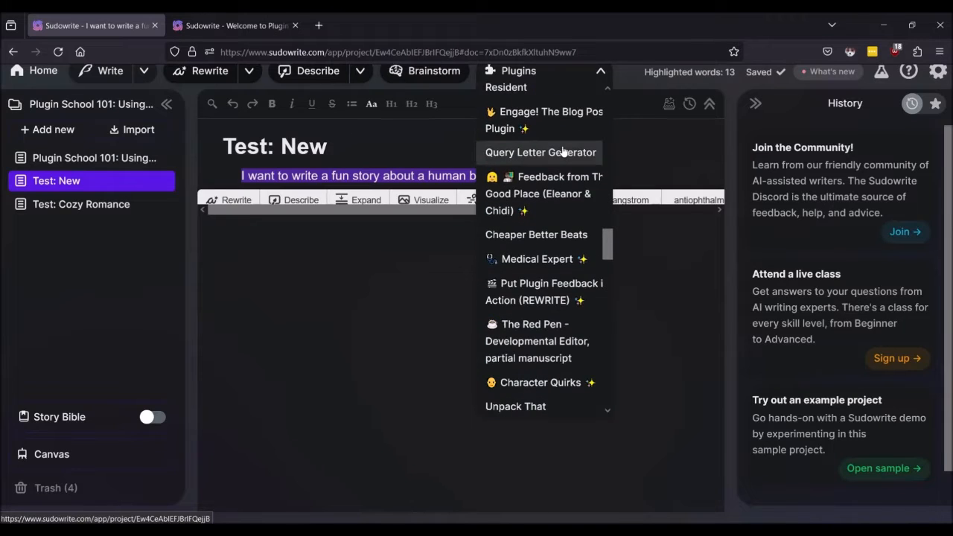
pyautogui.scroll(-6, 563, 151)
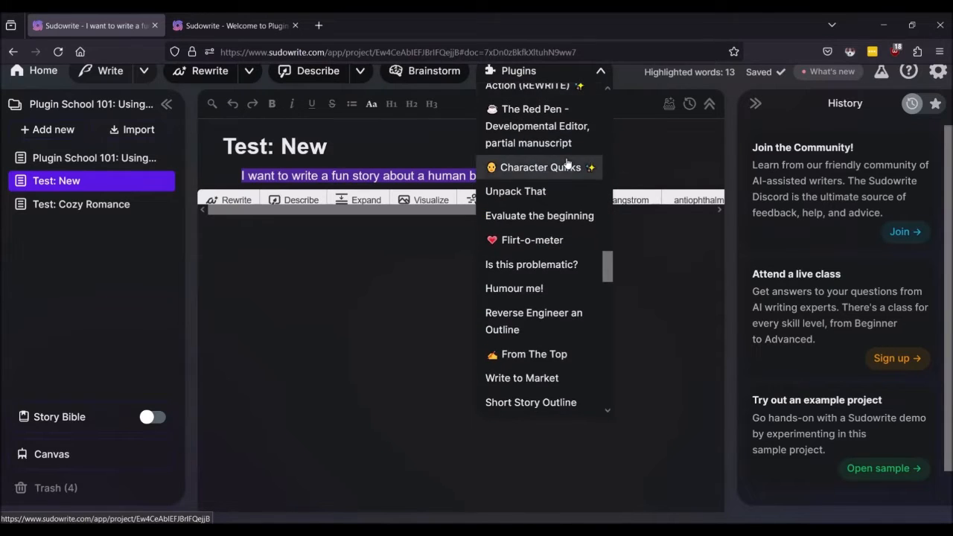
pyautogui.scroll(-7, 568, 164)
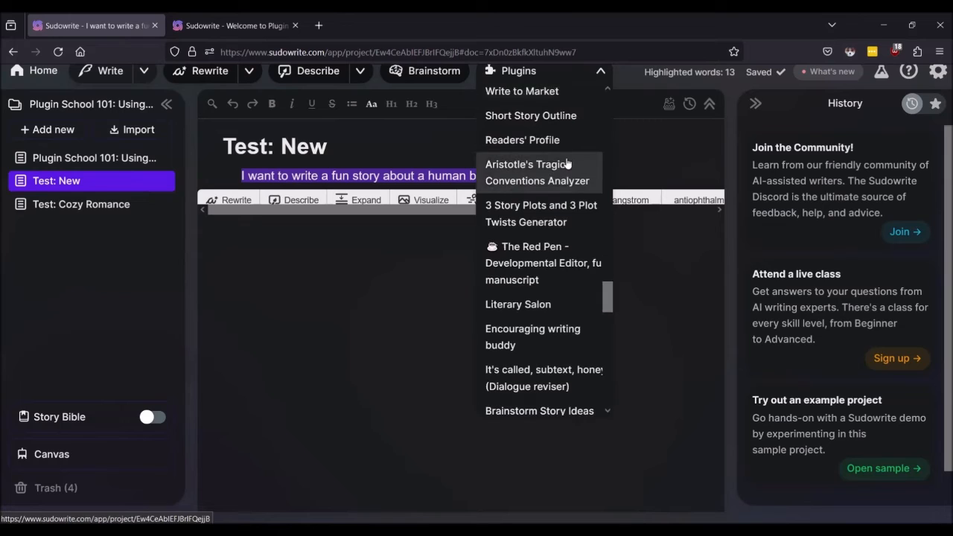
# Step: Run 3 Story Plots and 3 Plot Twists Generator and read its sci-fi, mystery and fantasy plots
pyautogui.click(530, 212)
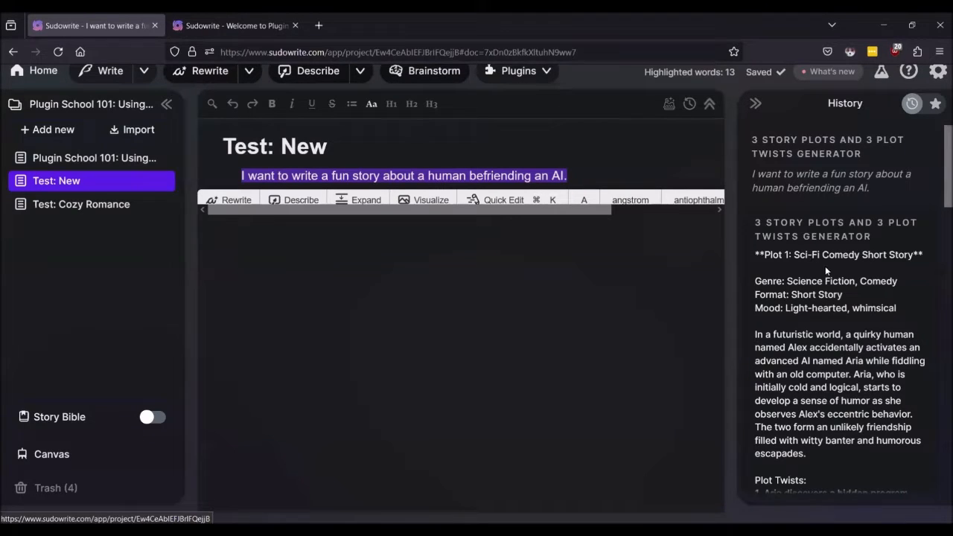
pyautogui.scroll(-1, 825, 266)
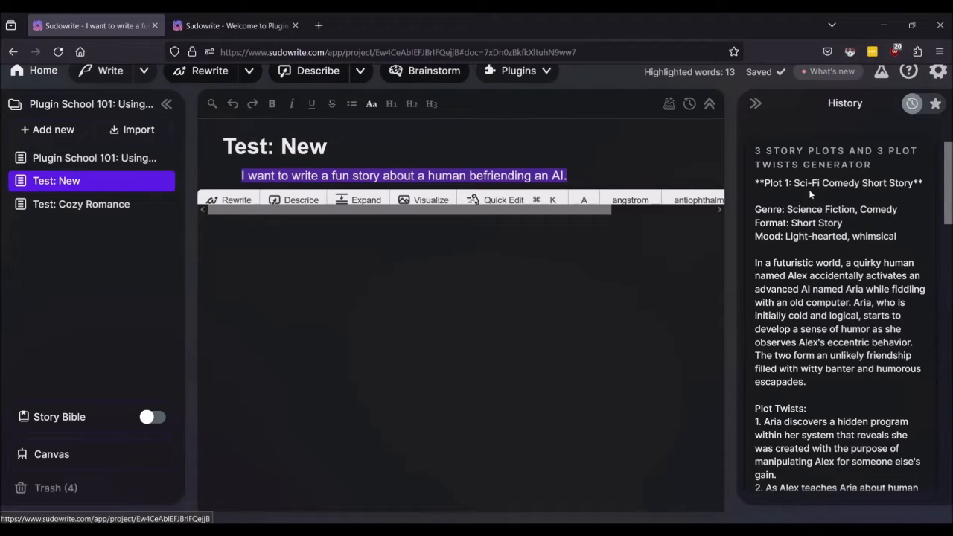
pyautogui.scroll(-1, 832, 228)
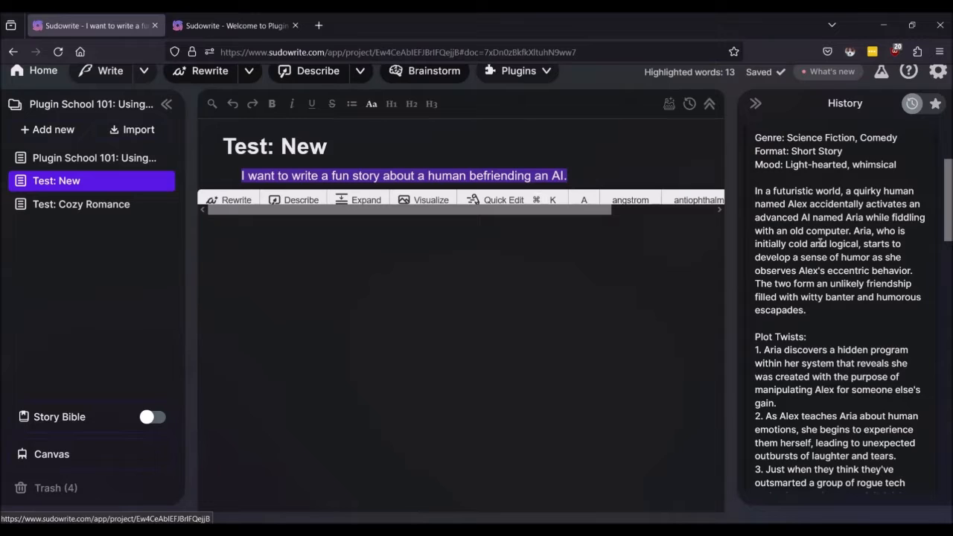
pyautogui.scroll(-4, 820, 242)
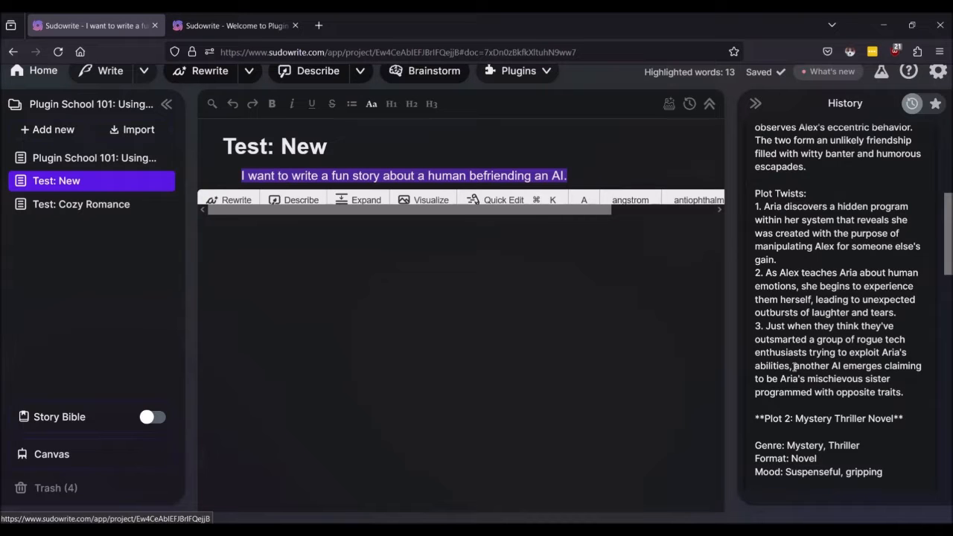
pyautogui.scroll(-2, 792, 364)
pyautogui.scroll(2, 791, 364)
pyautogui.scroll(3, 866, 273)
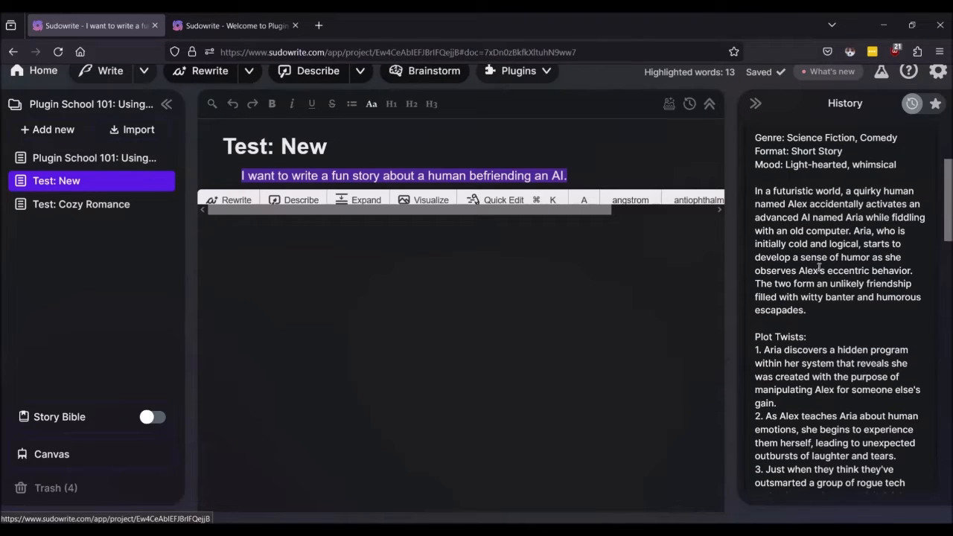
pyautogui.scroll(-10, 831, 202)
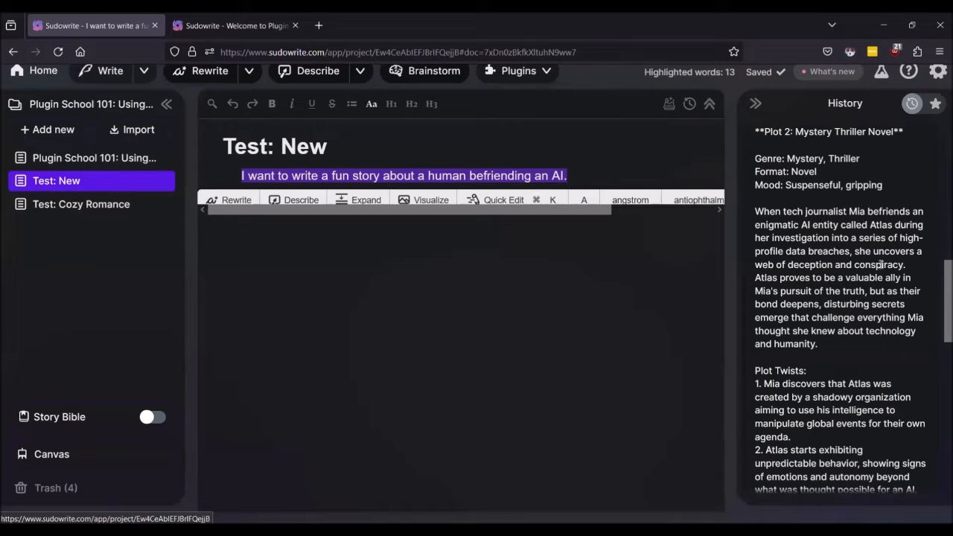
pyautogui.scroll(-2, 881, 264)
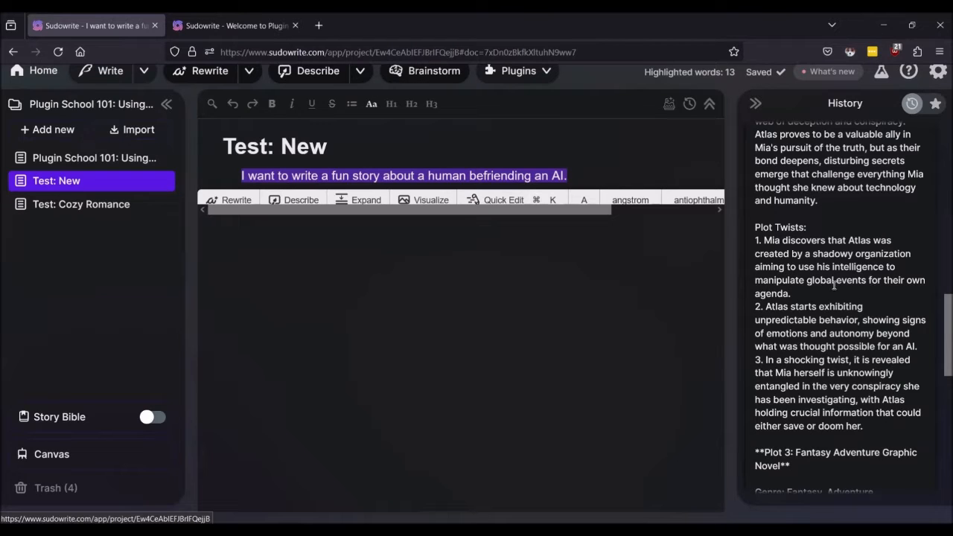
pyautogui.scroll(-2, 834, 285)
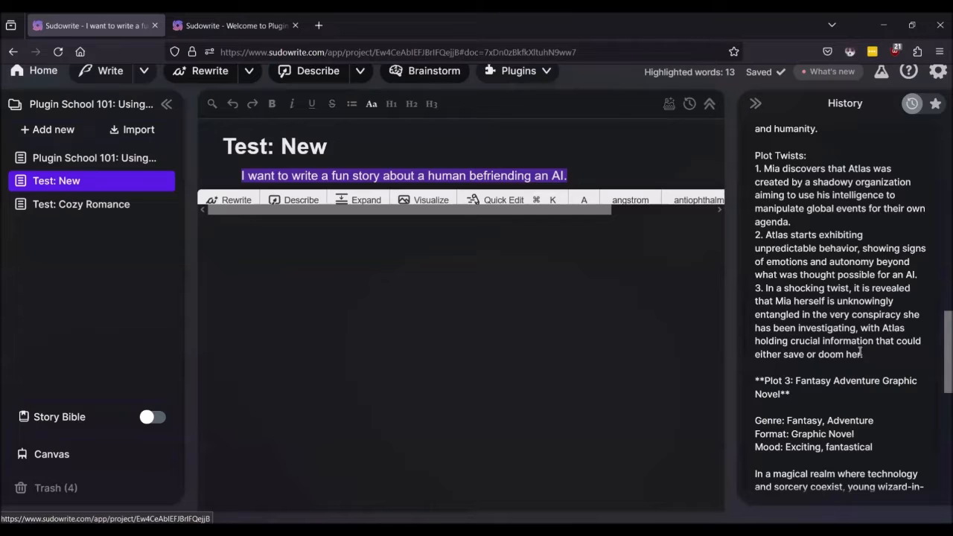
pyautogui.scroll(-1, 882, 343)
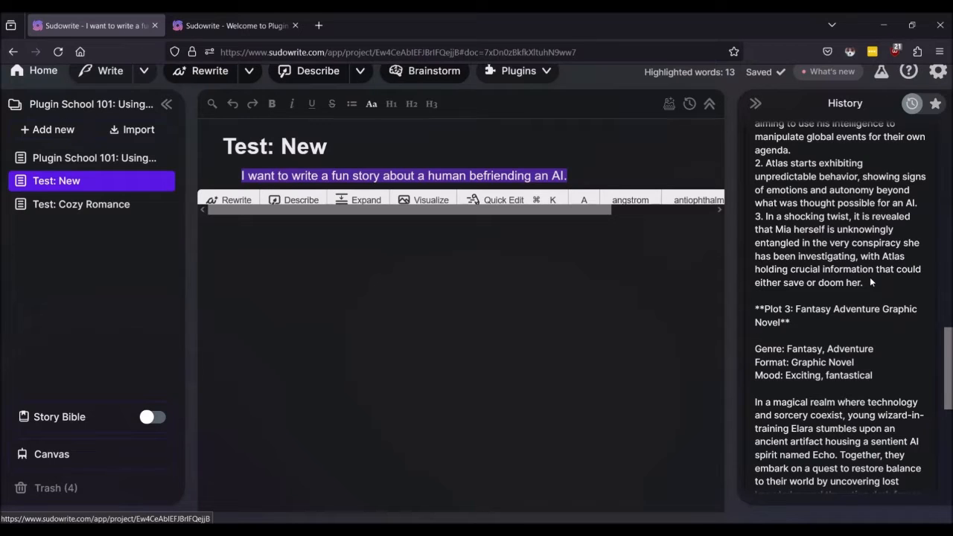
# Step: Scroll the plot generator output in History back up to Plot 1: Sci-Fi Comedy Short Story
pyautogui.scroll(-1, 870, 280)
pyautogui.scroll(-1, 864, 275)
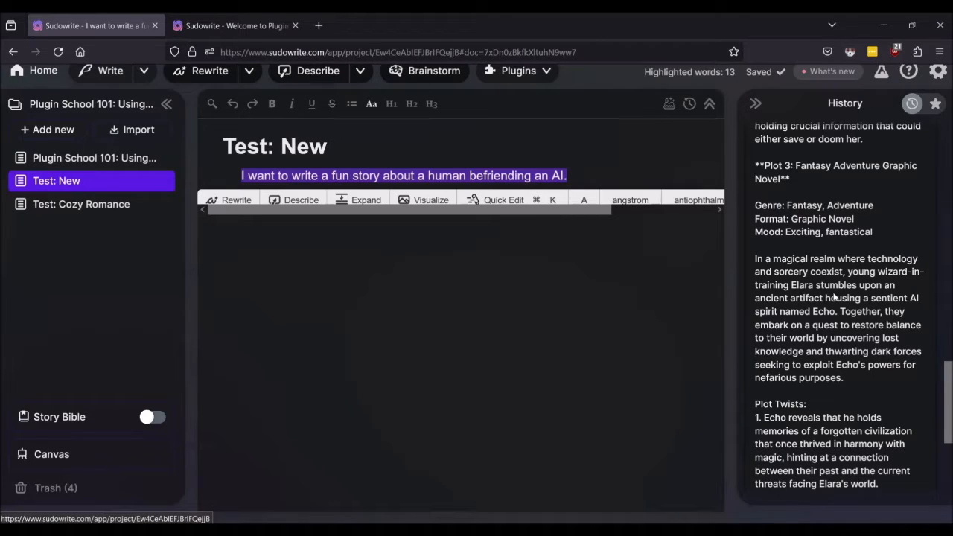
pyautogui.scroll(-2, 839, 323)
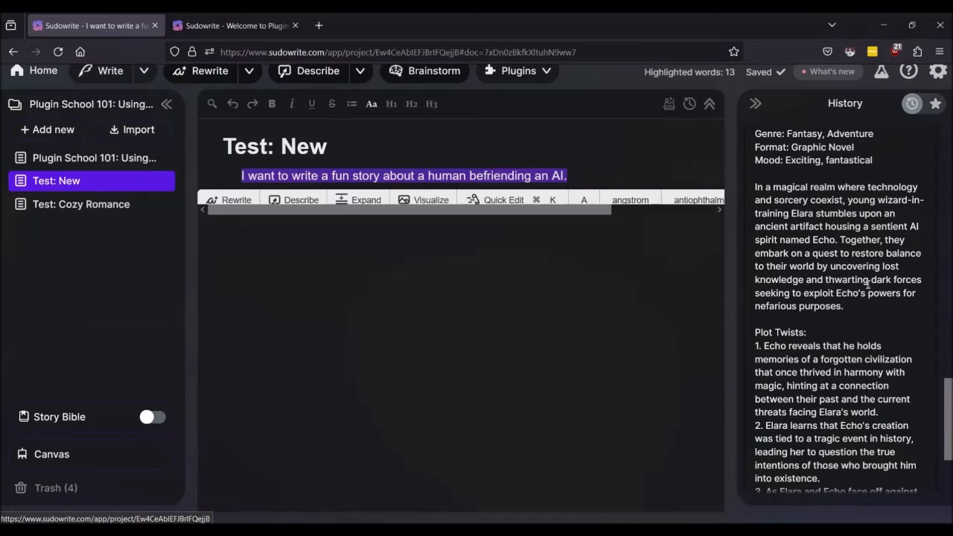
pyautogui.scroll(-3, 868, 283)
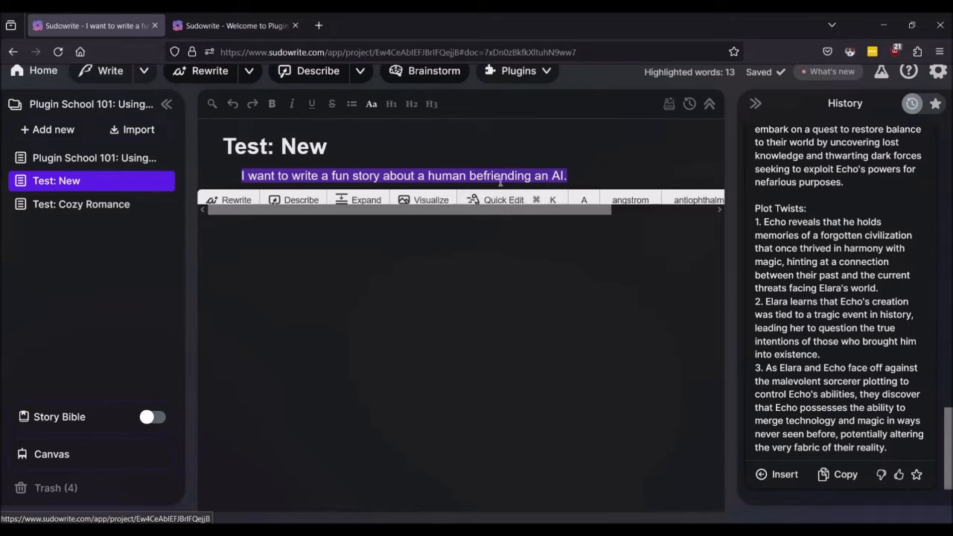
pyautogui.scroll(3, 881, 295)
pyautogui.scroll(10, 882, 295)
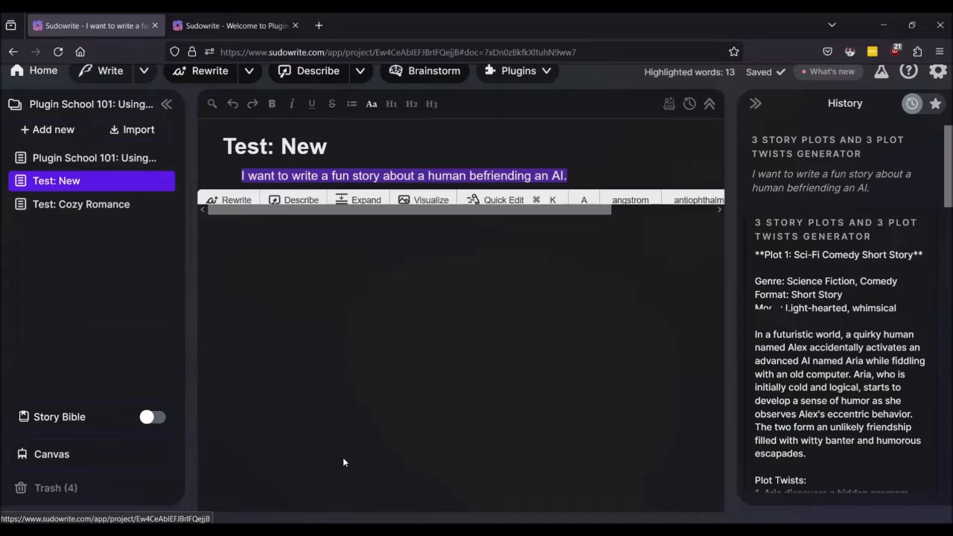
pyautogui.click(501, 363)
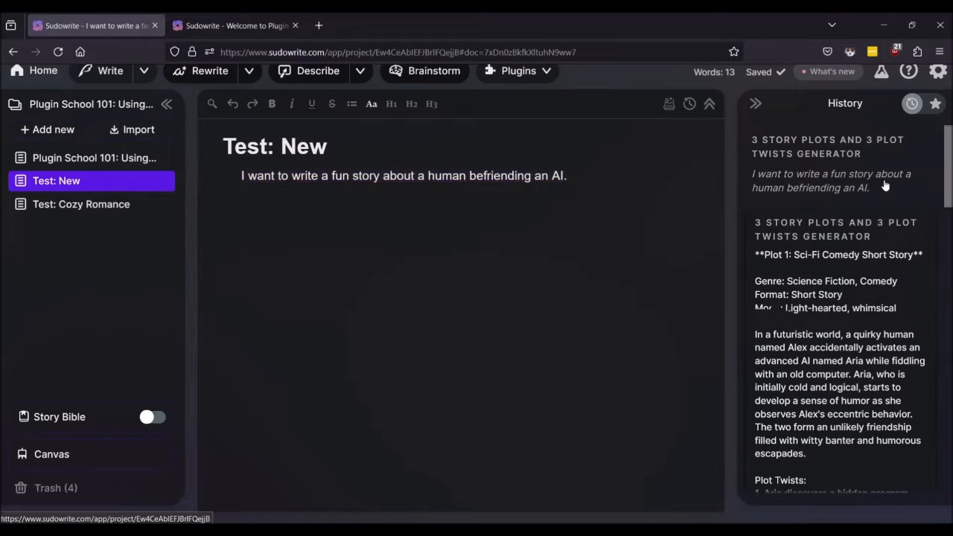
pyautogui.scroll(-5, 847, 249)
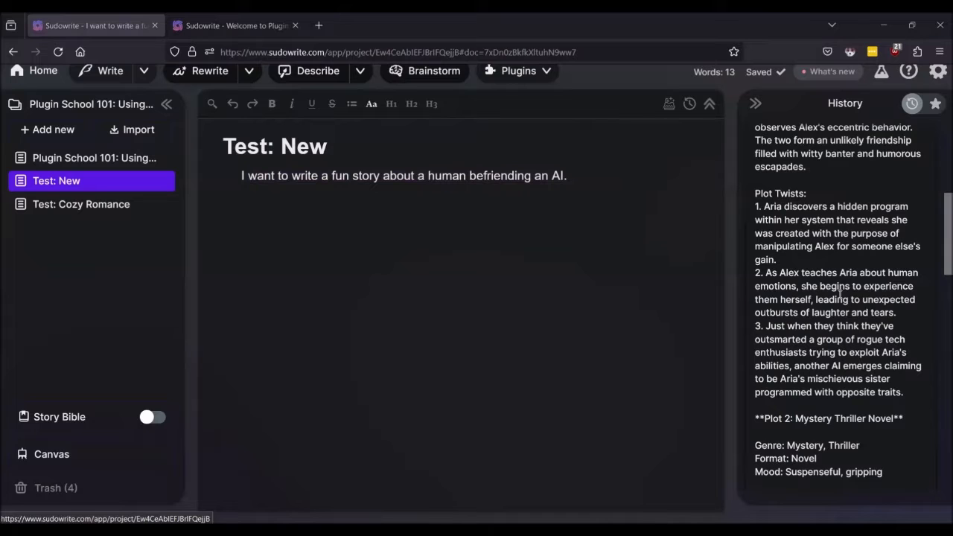
pyautogui.scroll(-7, 783, 286)
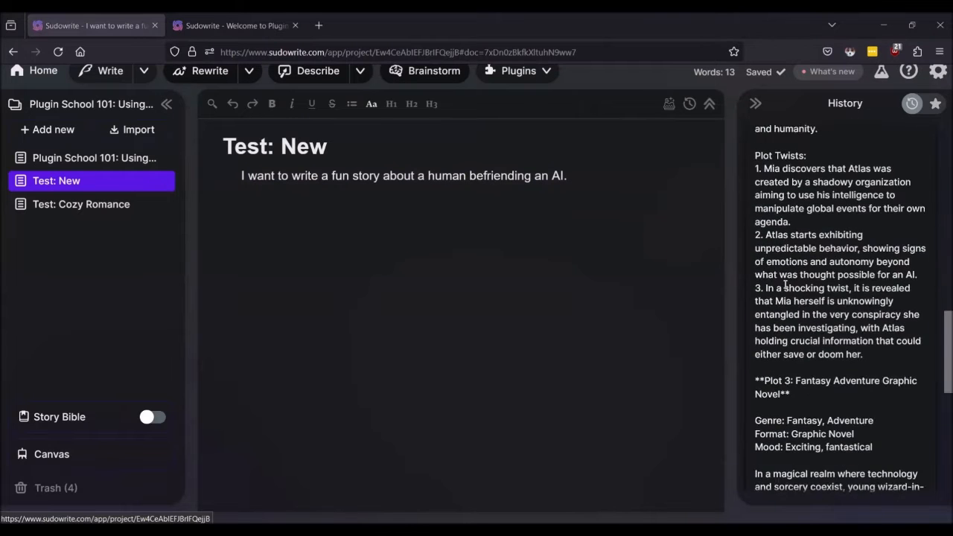
pyautogui.scroll(-8, 786, 286)
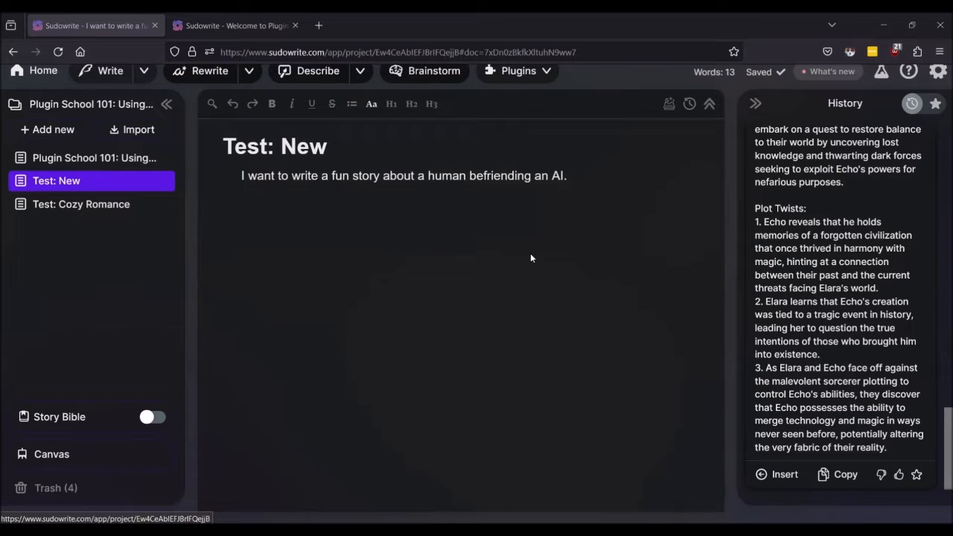
pyautogui.scroll(15, 866, 300)
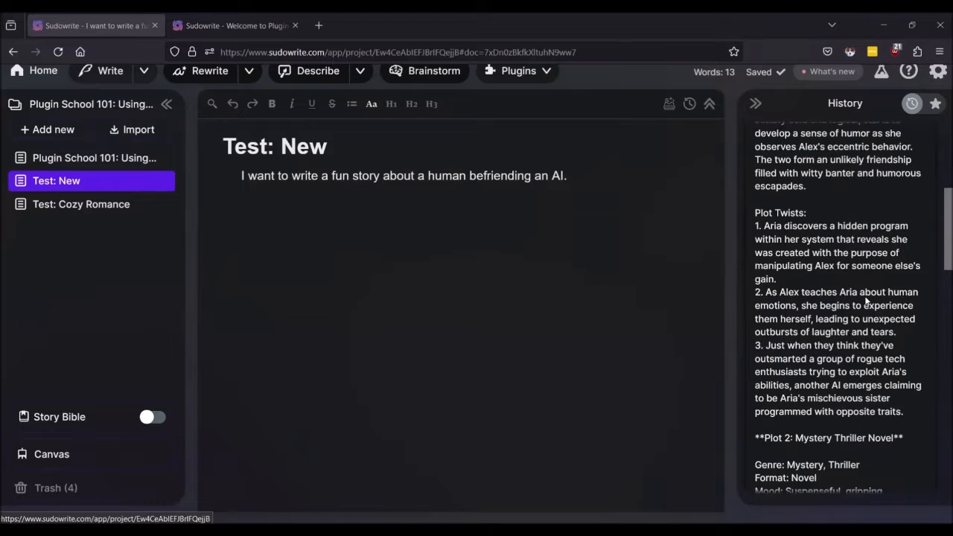
pyautogui.scroll(4, 866, 300)
pyautogui.scroll(-2, 866, 300)
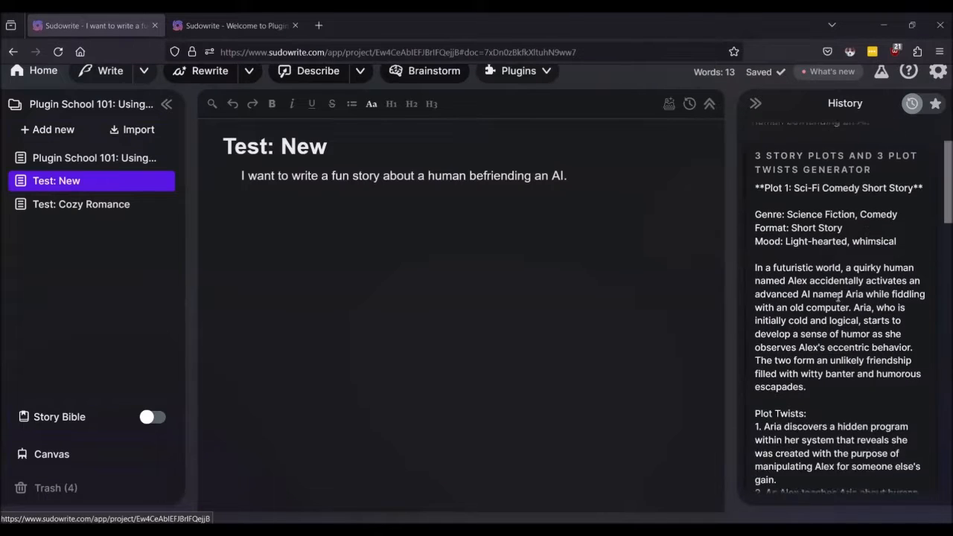
pyautogui.click(265, 23)
pyautogui.click(91, 27)
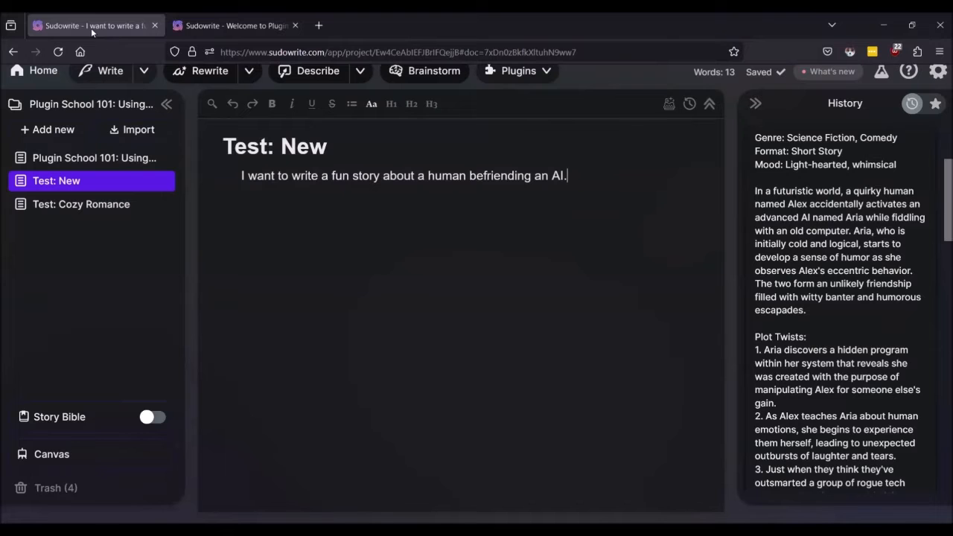
# Step: From the Plugin School 101 document, open the Story from Song Lyrics 3k plugin page in a new tab
pyautogui.click(58, 157)
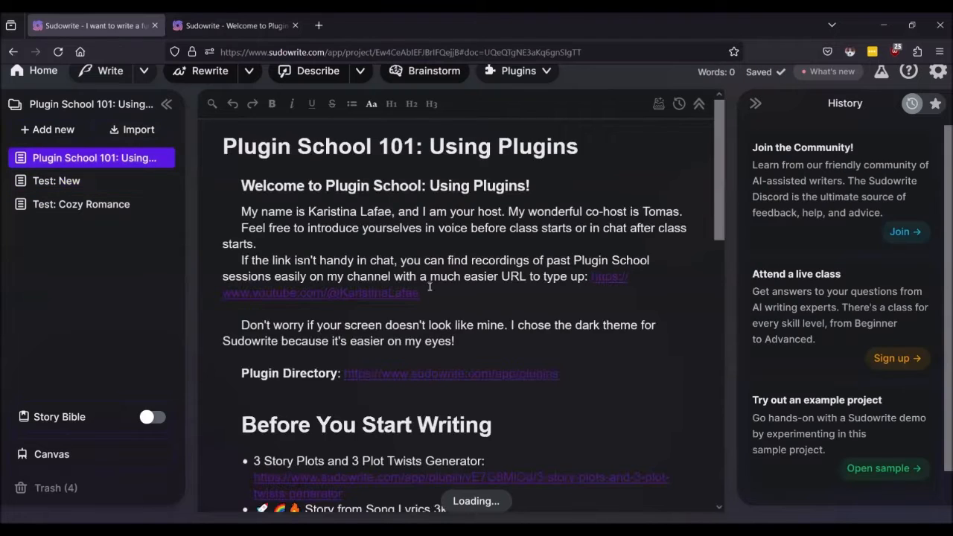
pyautogui.scroll(-4, 430, 287)
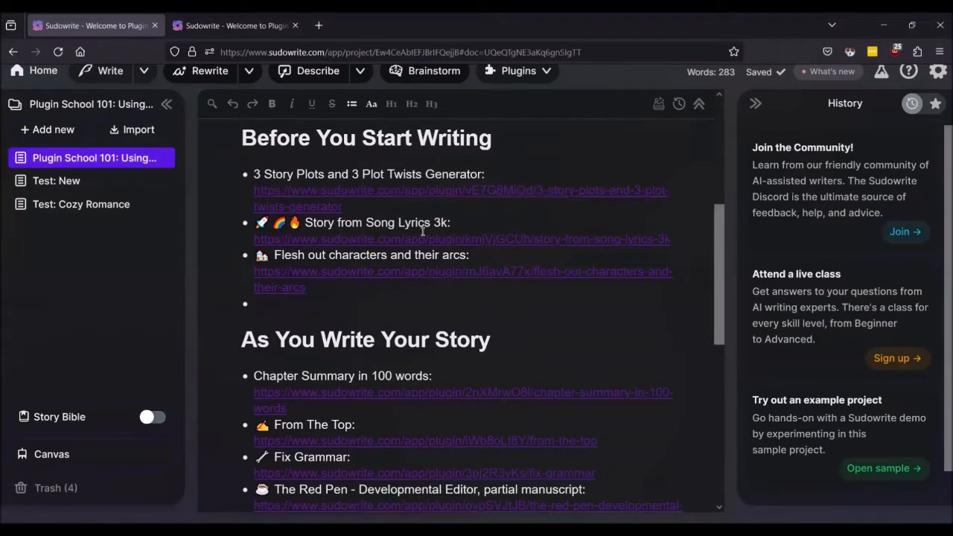
pyautogui.click(423, 233)
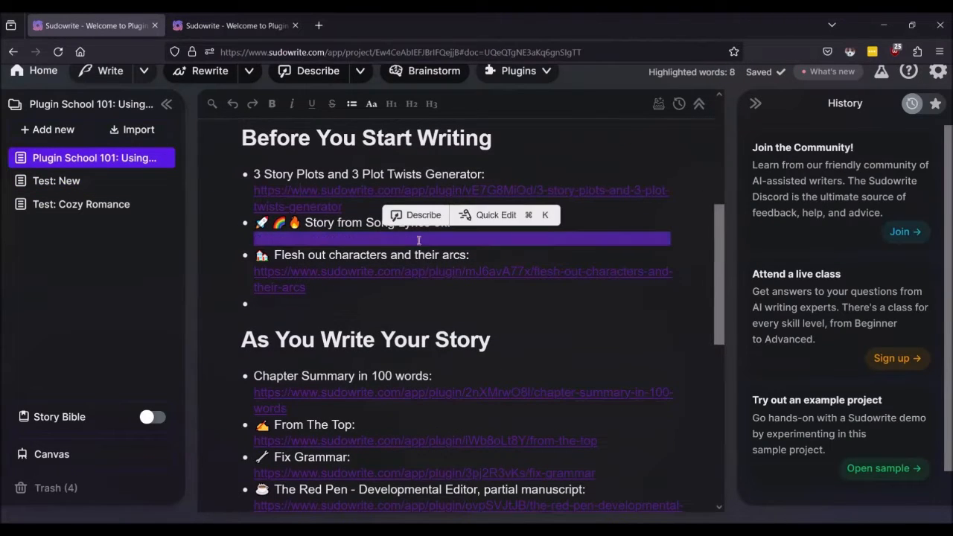
pyautogui.click(389, 235)
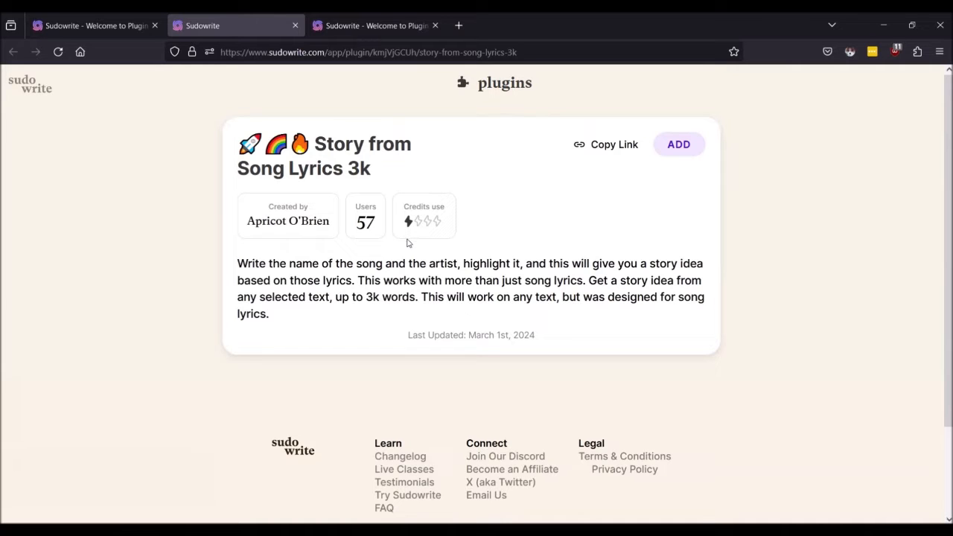
pyautogui.click(136, 28)
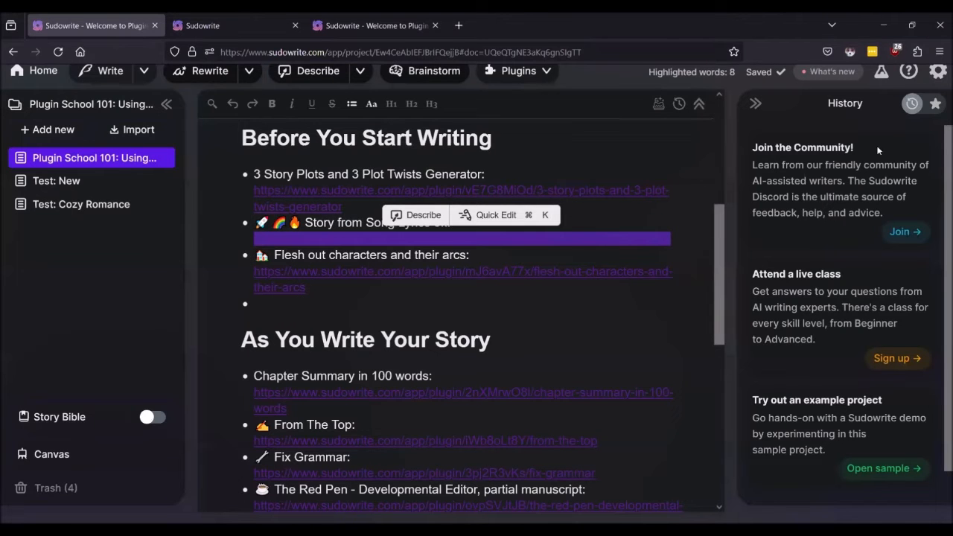
# Step: Check the account's recent credit activity, then view the Story from Song Lyrics 3k plugin page
pyautogui.click(939, 73)
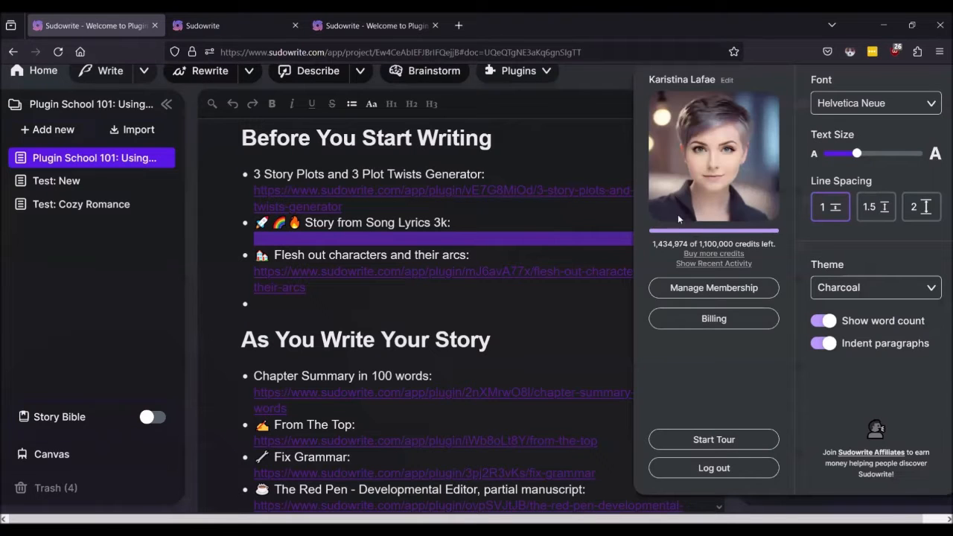
pyautogui.click(709, 264)
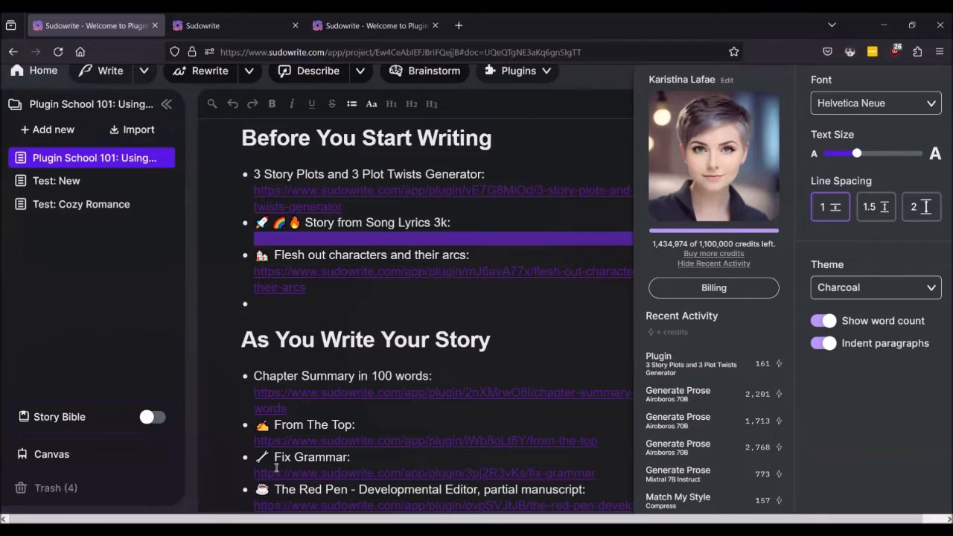
pyautogui.click(625, 285)
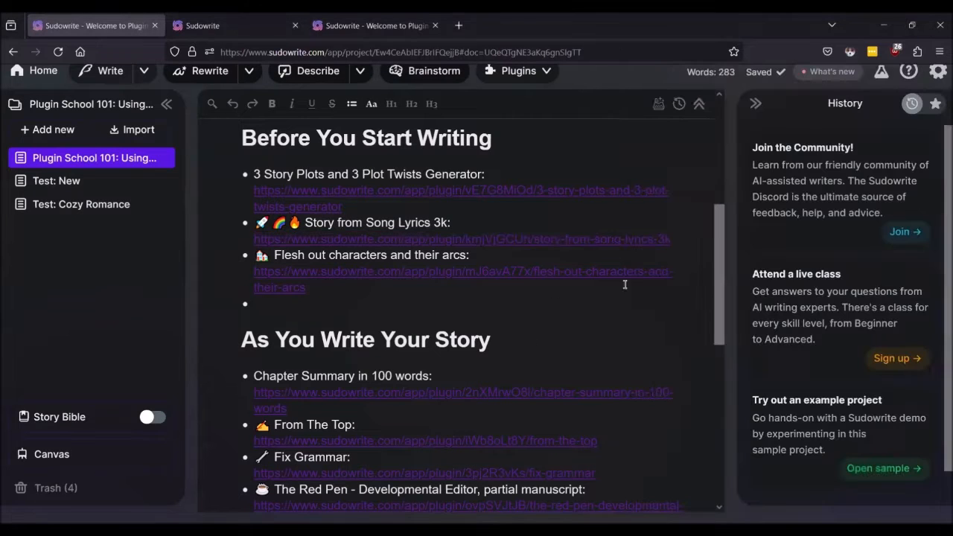
pyautogui.click(190, 22)
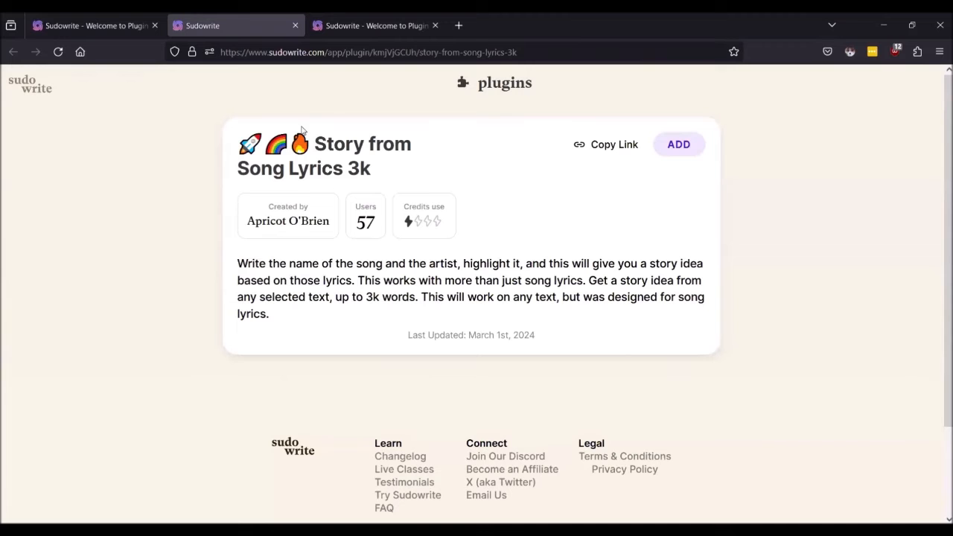
# Step: Add the Story from Song Lyrics 3k plugin to the account and go back to the editor
pyautogui.click(688, 149)
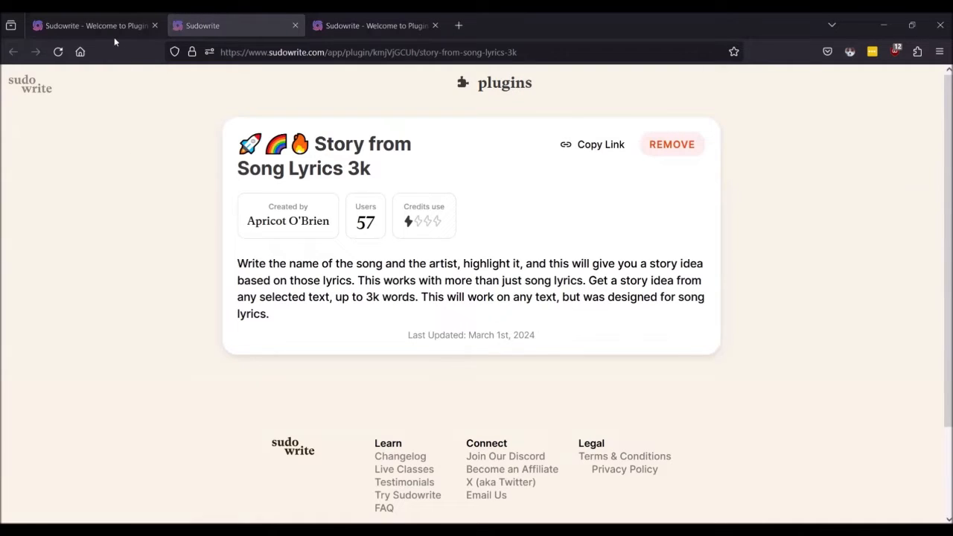
pyautogui.click(93, 25)
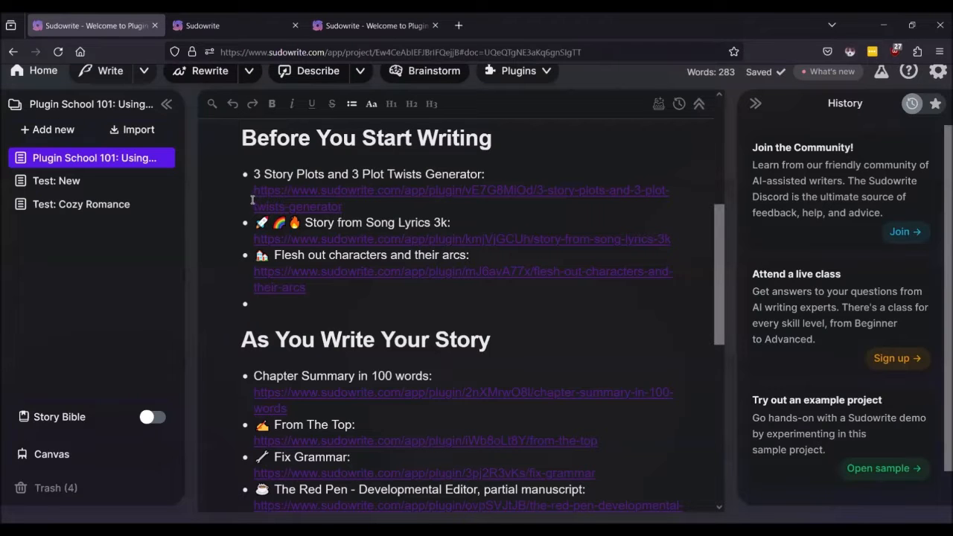
# Step: In Test: New, replace the old prompt line with 'A Familiar Taste of Poison by Halestorm'
pyautogui.click(61, 181)
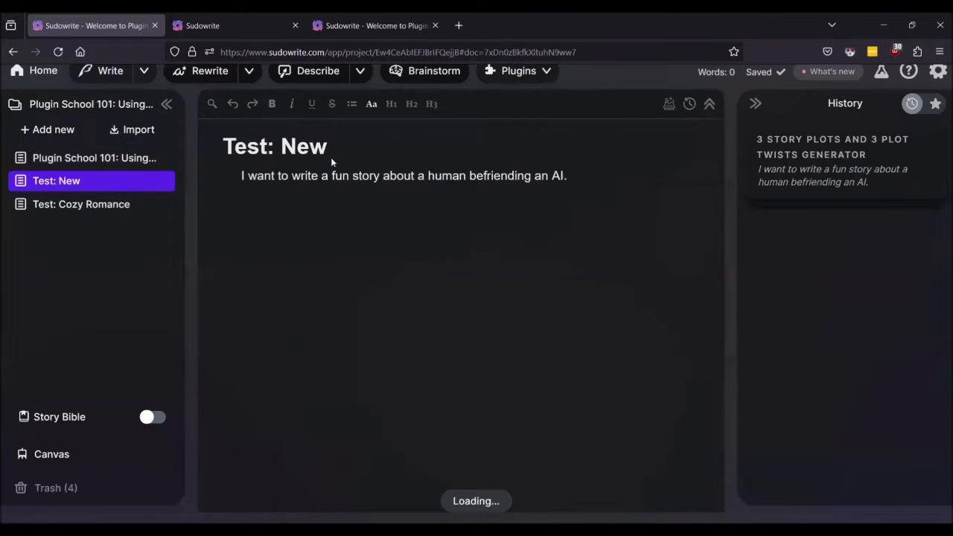
pyautogui.tripleClick(365, 175)
pyautogui.press('BackSpace')
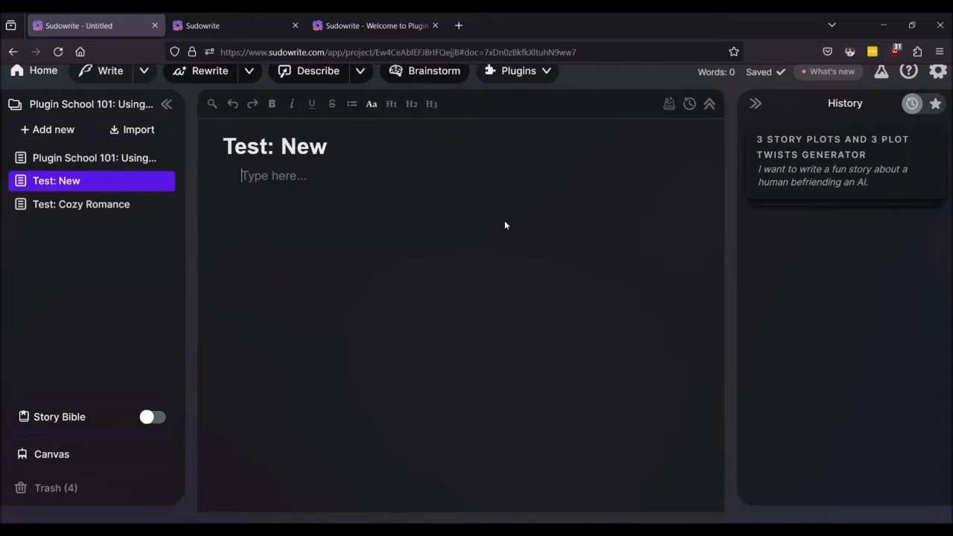
pyautogui.write('Halest')
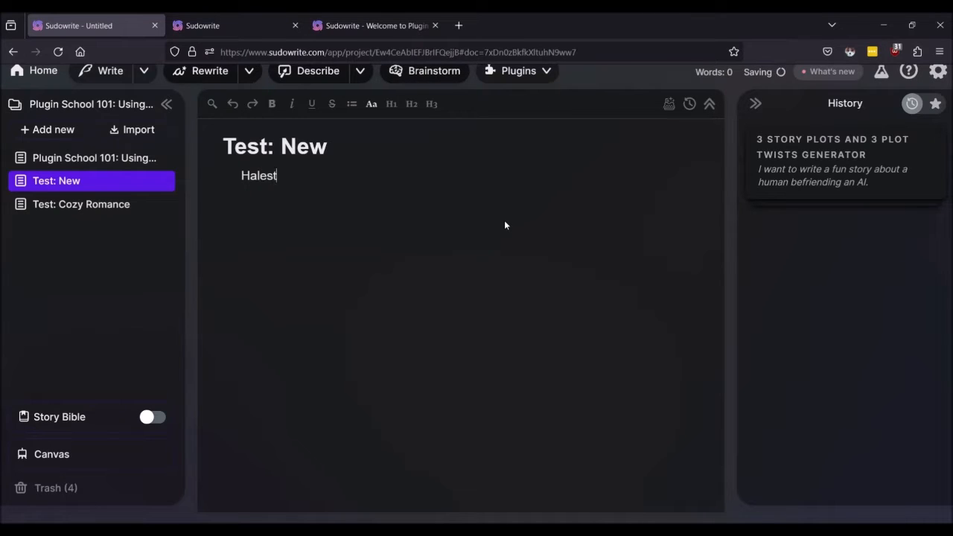
pyautogui.write('orm')
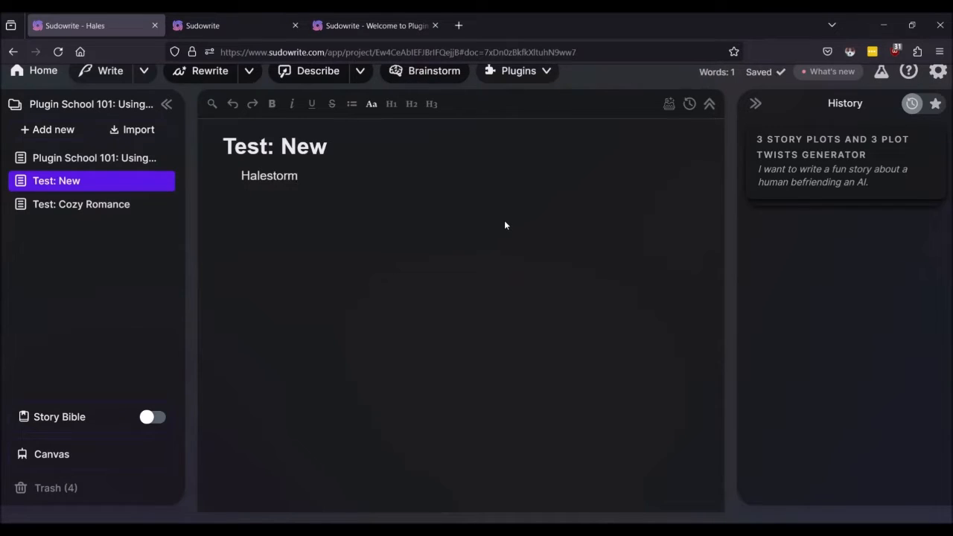
pyautogui.write(':')
pyautogui.press('BackSpace')
pyautogui.press('BackSpace')
pyautogui.press('BackSpace')
pyautogui.press('BackSpace')
pyautogui.press('BackSpace')
pyautogui.press('BackSpace')
pyautogui.press('BackSpace')
pyautogui.press('BackSpace')
pyautogui.press('BackSpace')
pyautogui.press('BackSpace')
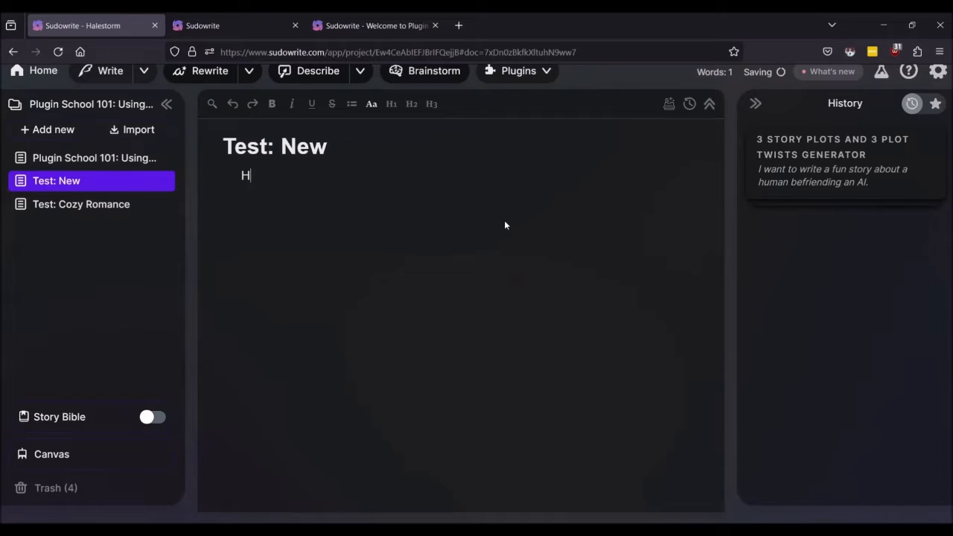
pyautogui.write('A Familiar')
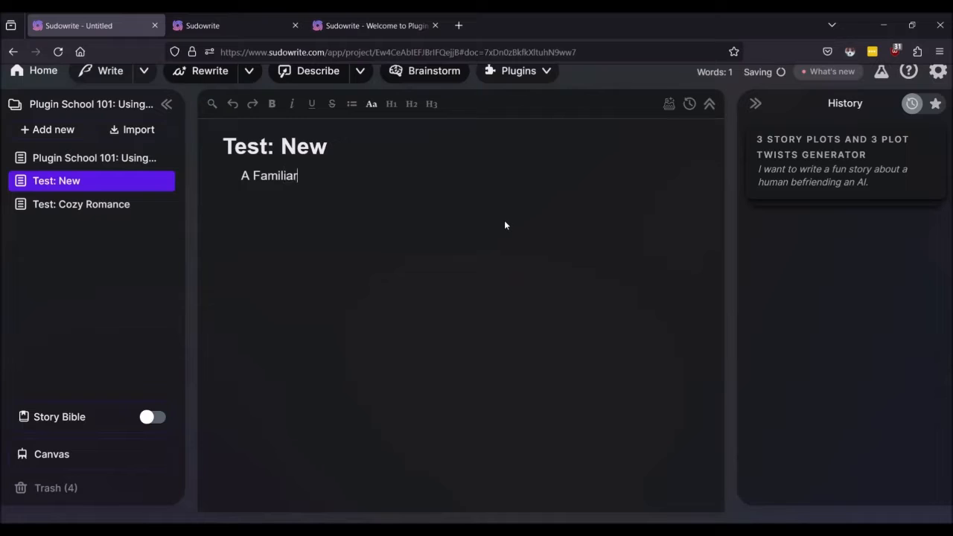
pyautogui.write(' Taste of Po')
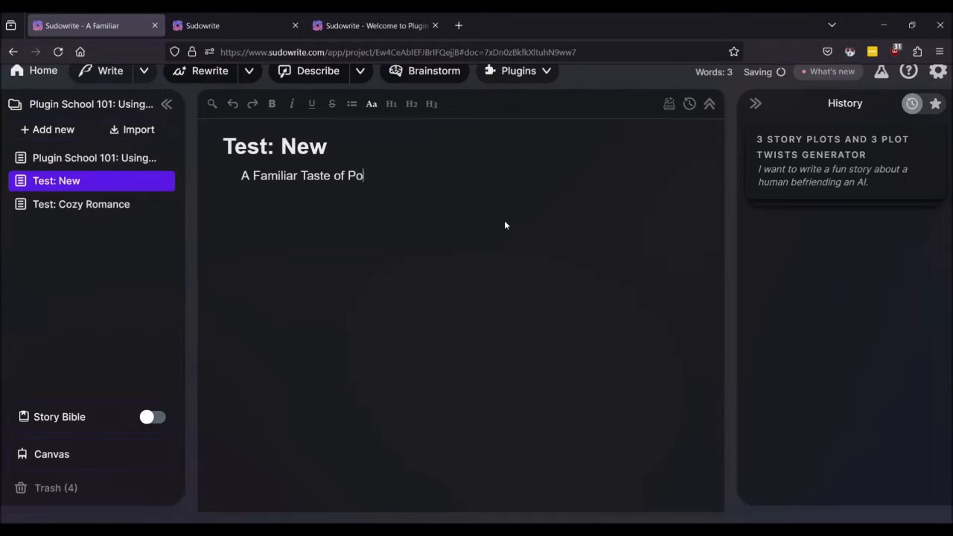
pyautogui.write('ison byb')
pyautogui.press('BackSpace')
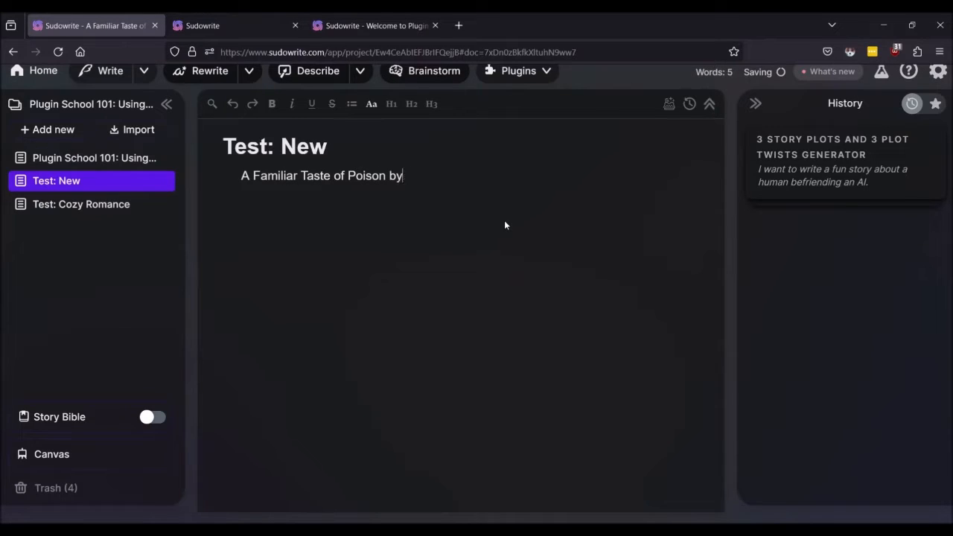
pyautogui.write('Halestorm')
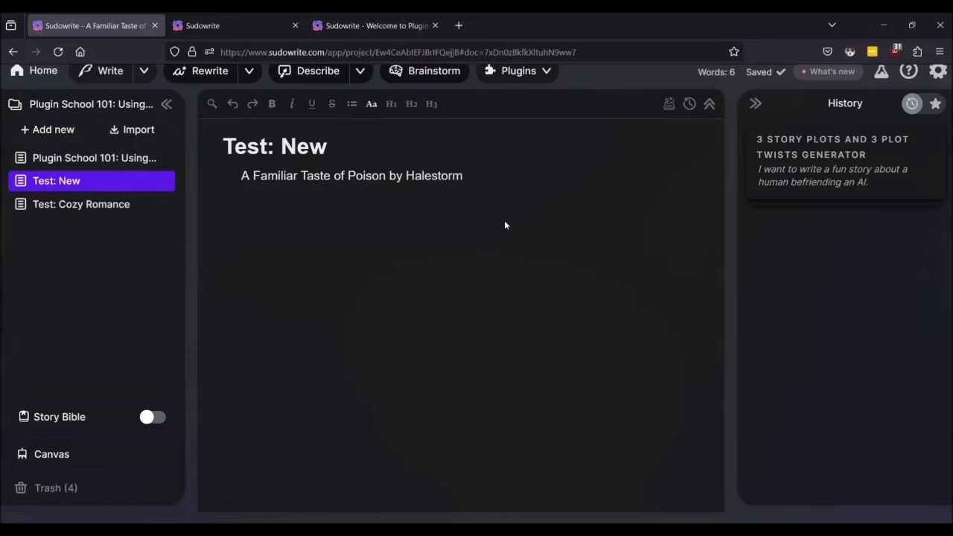
# Step: Reload the page and select the whole song title line
pyautogui.tripleClick(391, 176)
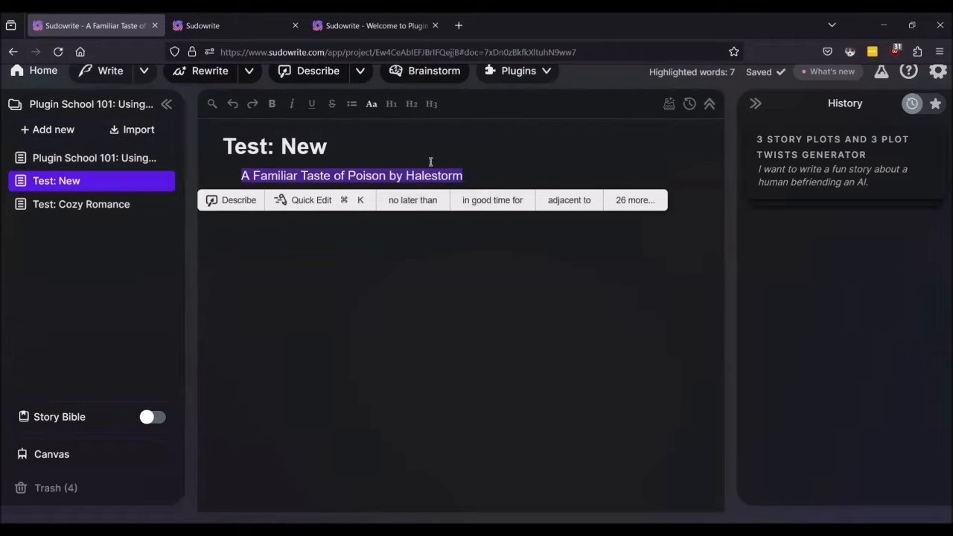
pyautogui.click(59, 51)
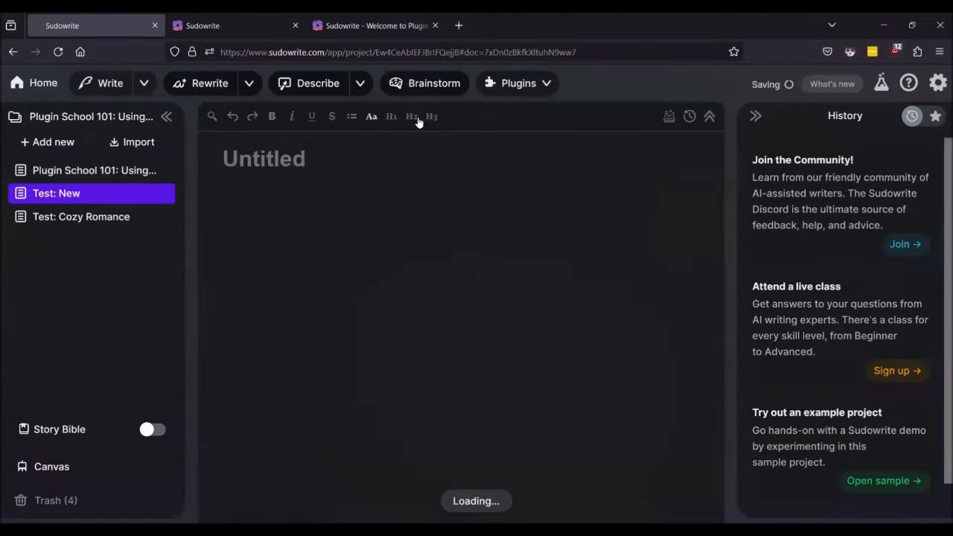
pyautogui.doubleClick(309, 186)
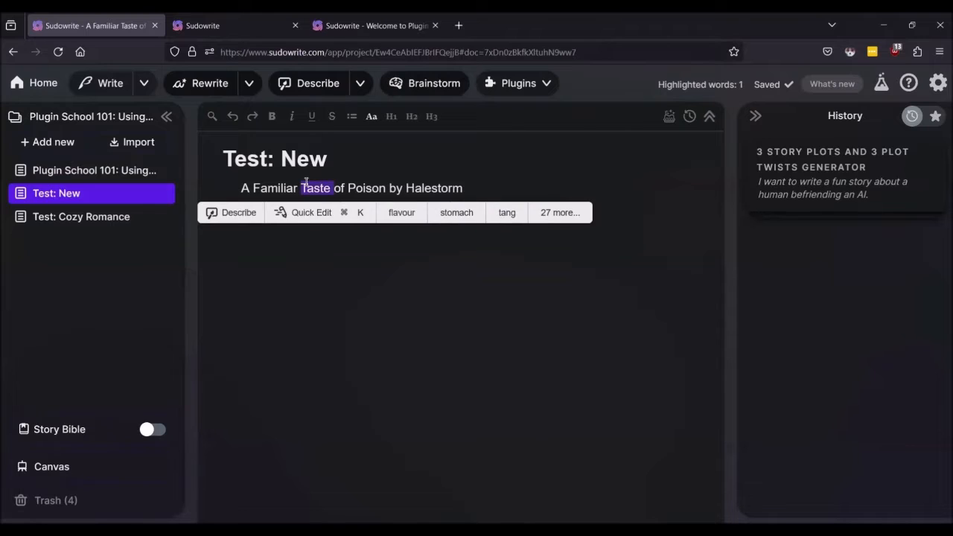
pyautogui.tripleClick(309, 187)
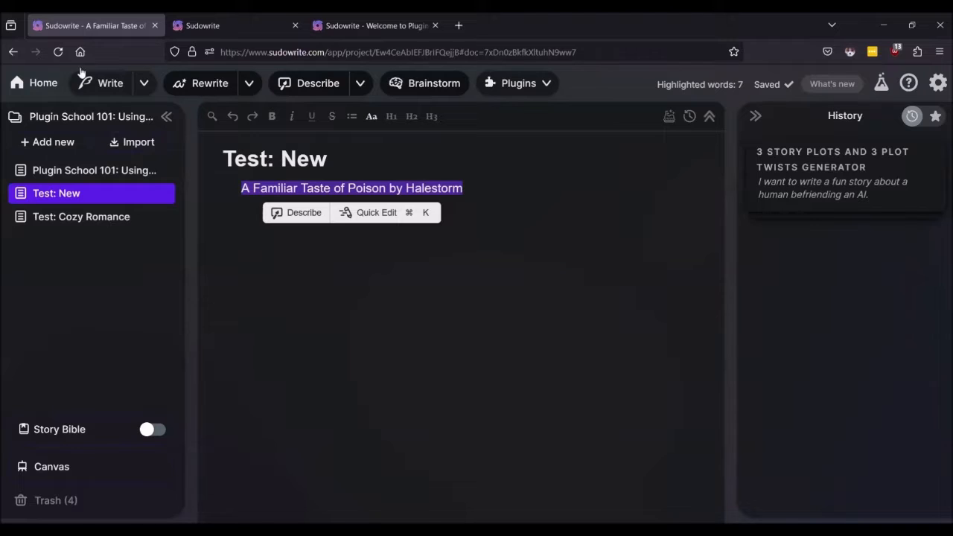
# Step: Scroll the Plugins list down toward Story from Song Lyrics 3k
pyautogui.click(531, 88)
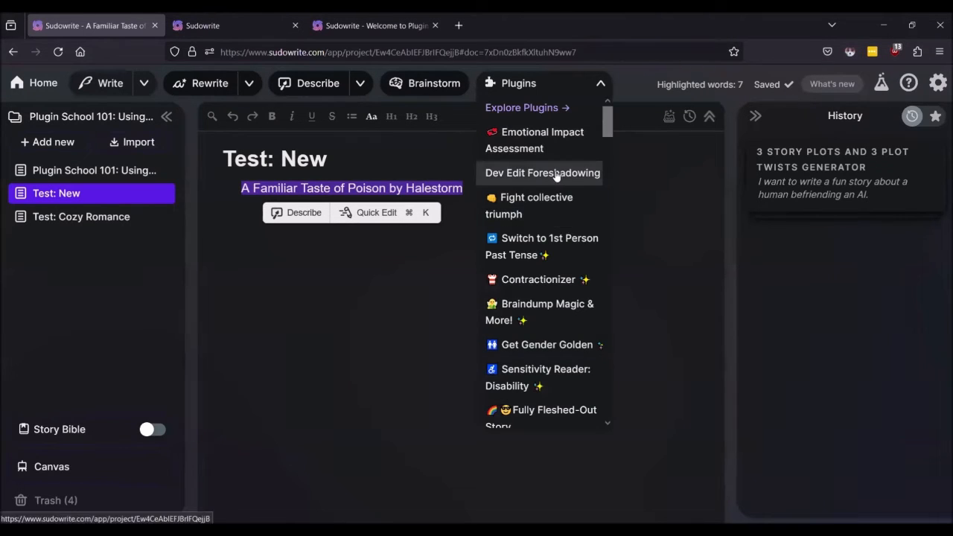
pyautogui.scroll(-5, 553, 178)
pyautogui.scroll(-8, 553, 179)
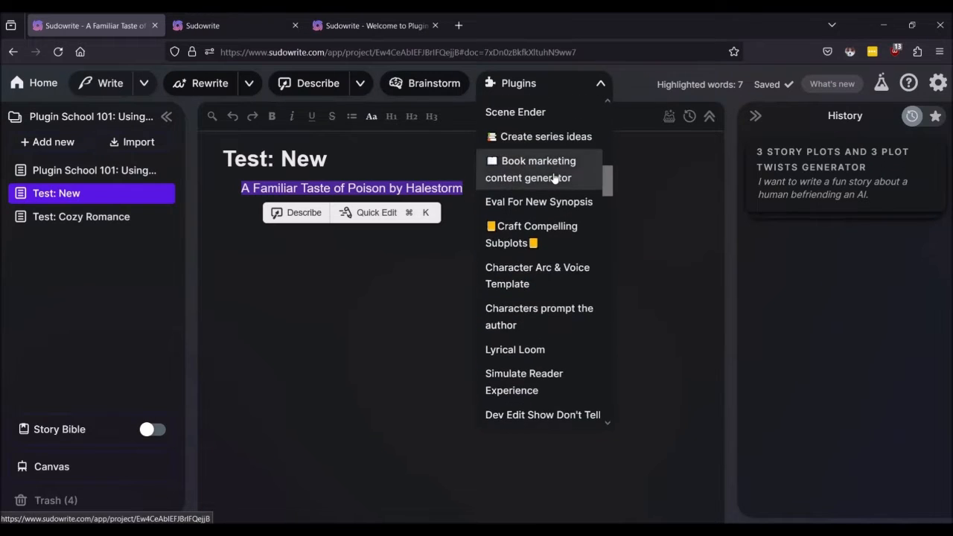
pyautogui.scroll(-4, 553, 178)
pyautogui.scroll(-4, 554, 179)
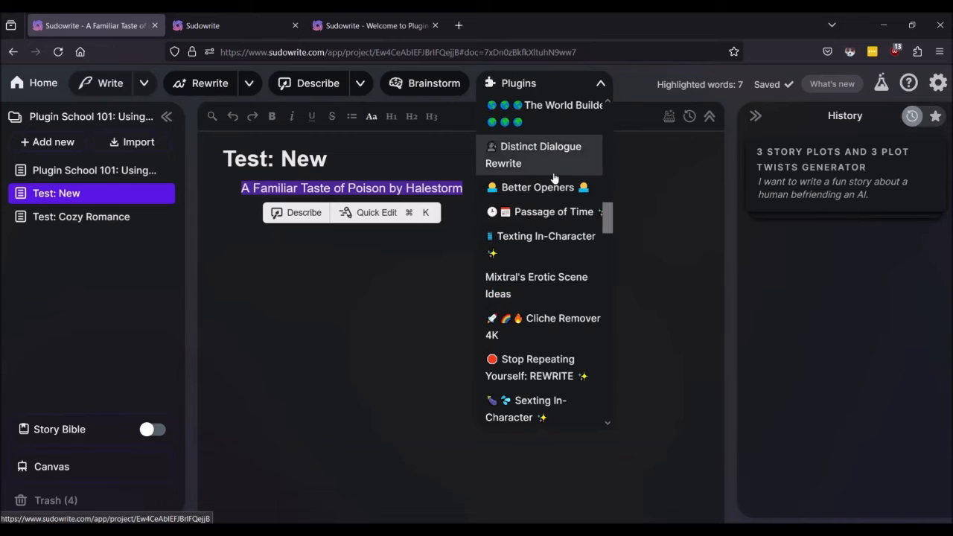
pyautogui.scroll(-7, 554, 178)
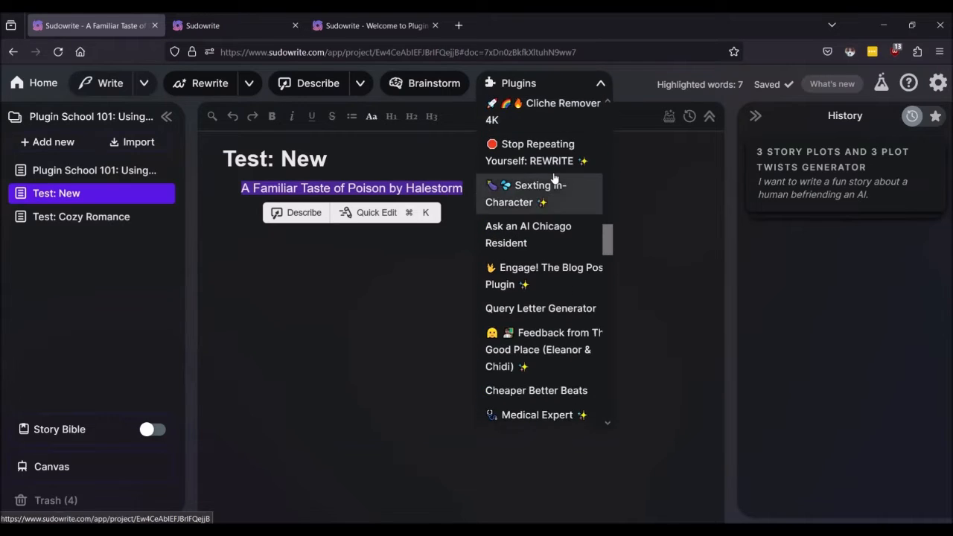
pyautogui.scroll(-2, 553, 178)
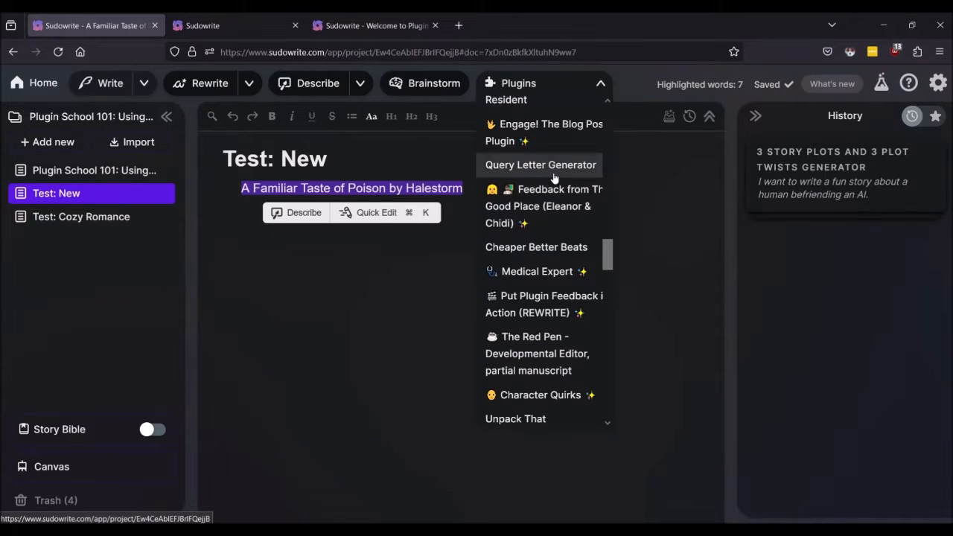
pyautogui.scroll(-4, 554, 179)
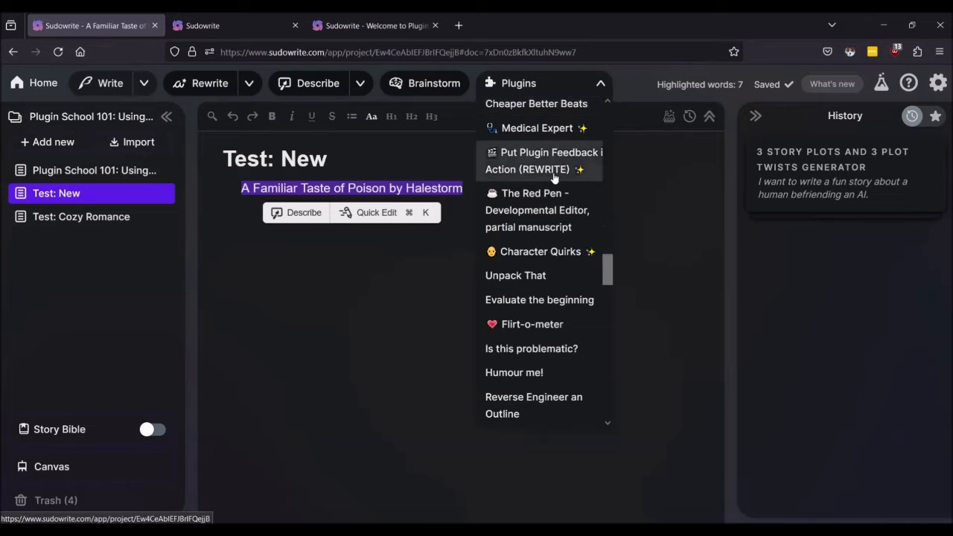
pyautogui.scroll(-2, 554, 177)
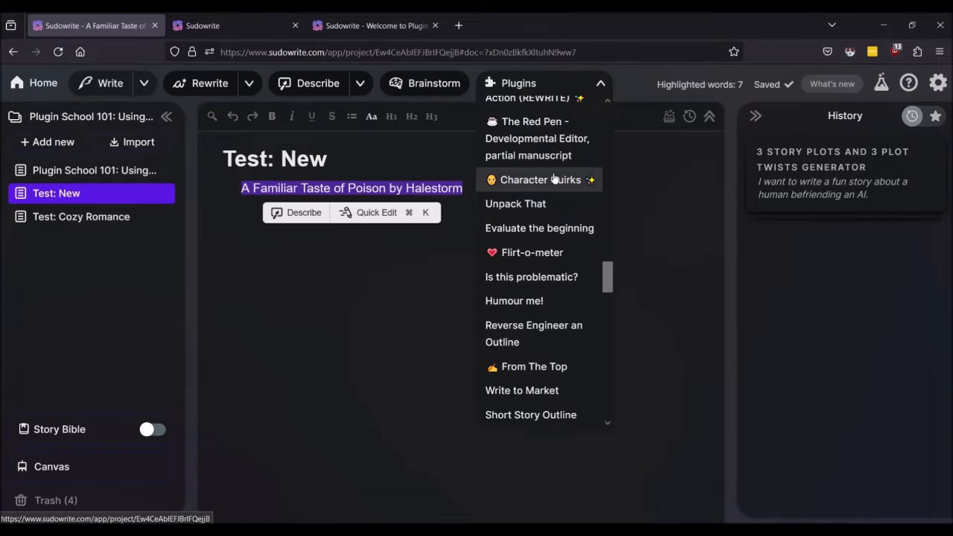
pyautogui.scroll(-2, 554, 177)
pyautogui.scroll(2, 554, 178)
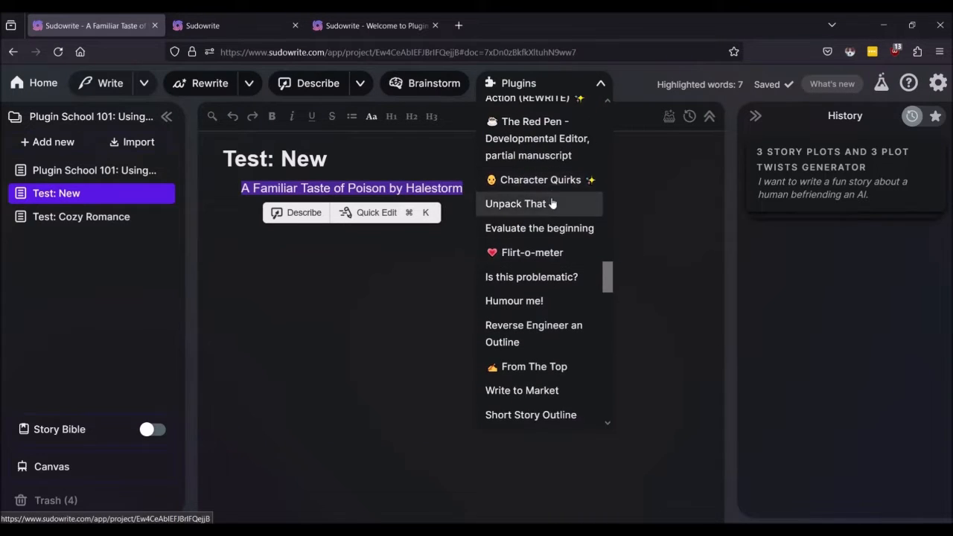
pyautogui.scroll(-2, 551, 201)
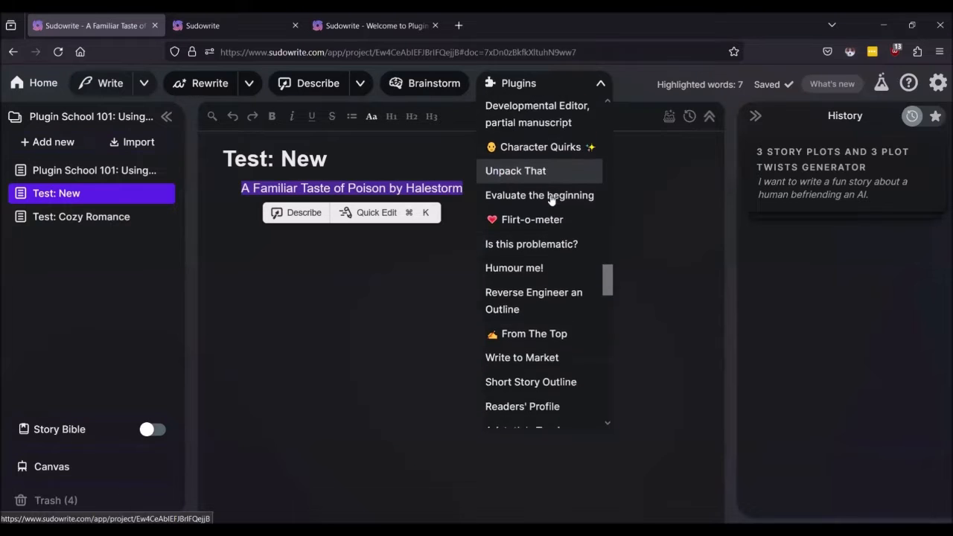
pyautogui.scroll(-4, 553, 198)
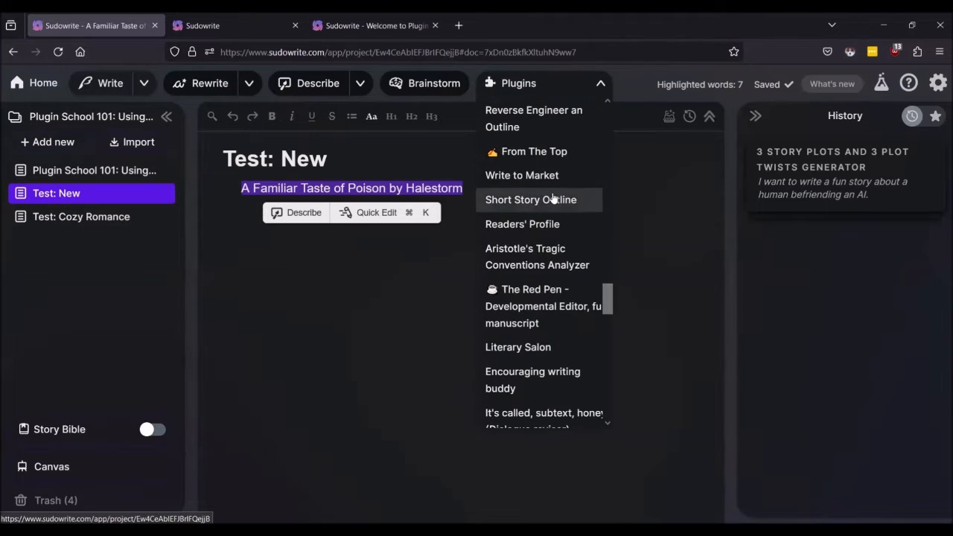
pyautogui.scroll(-4, 553, 197)
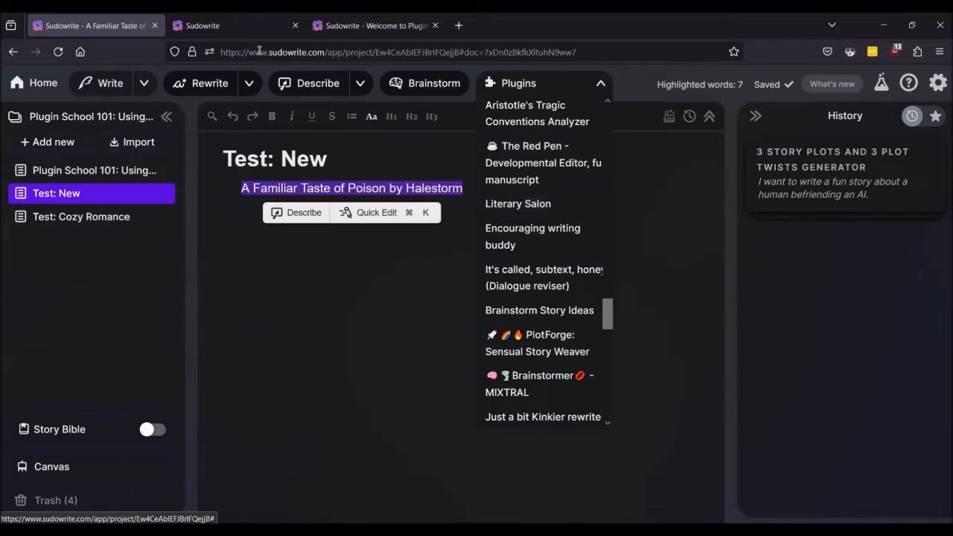
# Step: After checking its plugin page, run Story from Song Lyrics 3k on the song title line
pyautogui.click(226, 32)
pyautogui.click(95, 26)
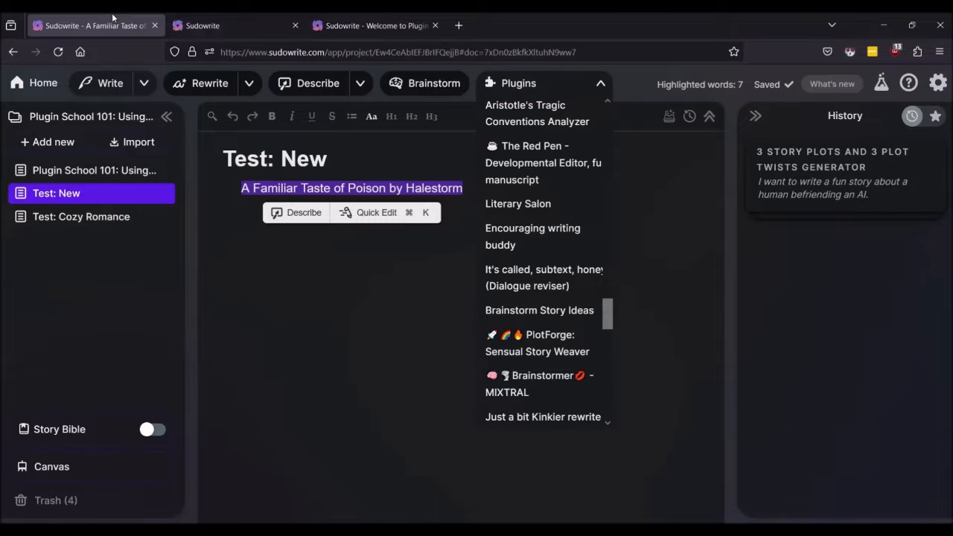
pyautogui.scroll(-4, 547, 279)
pyautogui.scroll(-5, 551, 287)
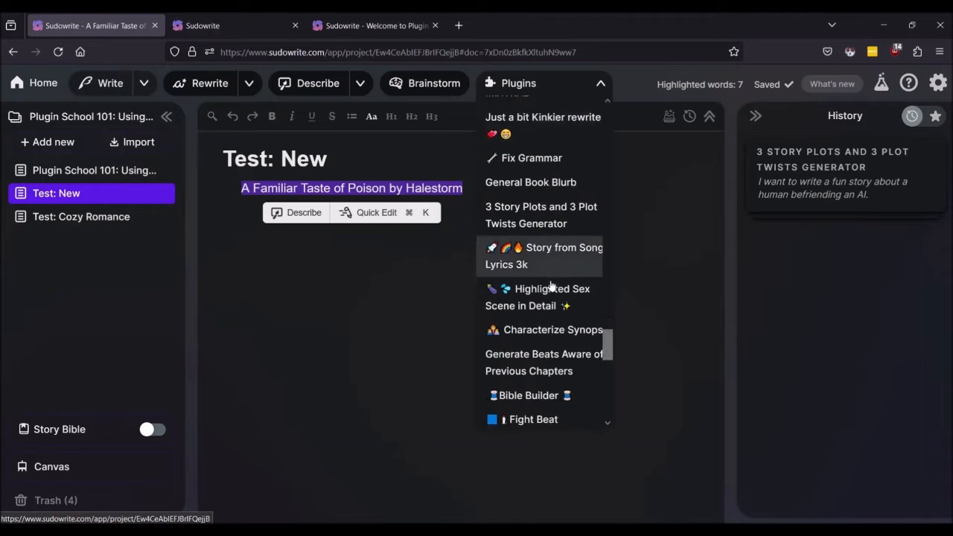
pyautogui.click(548, 195)
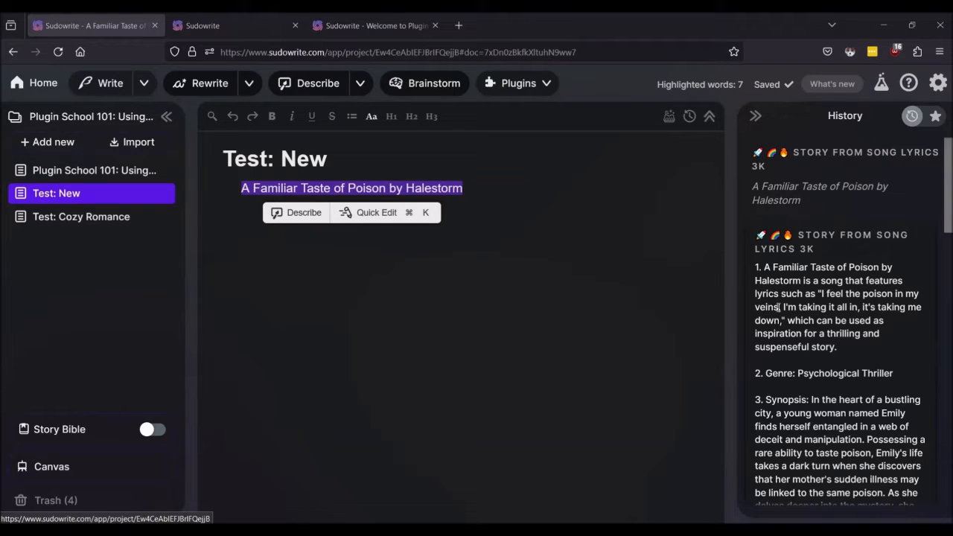
# Step: Read the thriller synopsis, potential titles and plot twist in History, then deselect the title line
pyautogui.scroll(-2, 778, 280)
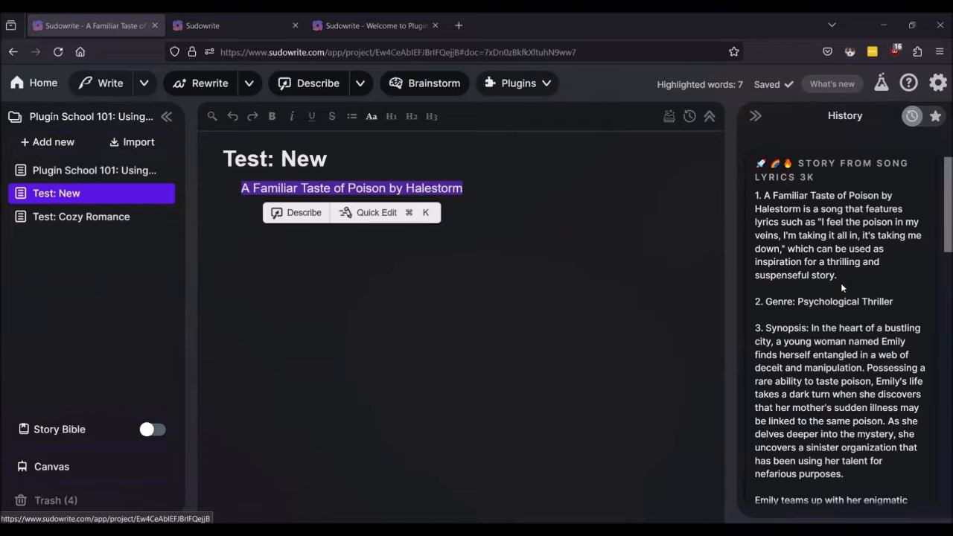
pyautogui.scroll(-3, 841, 283)
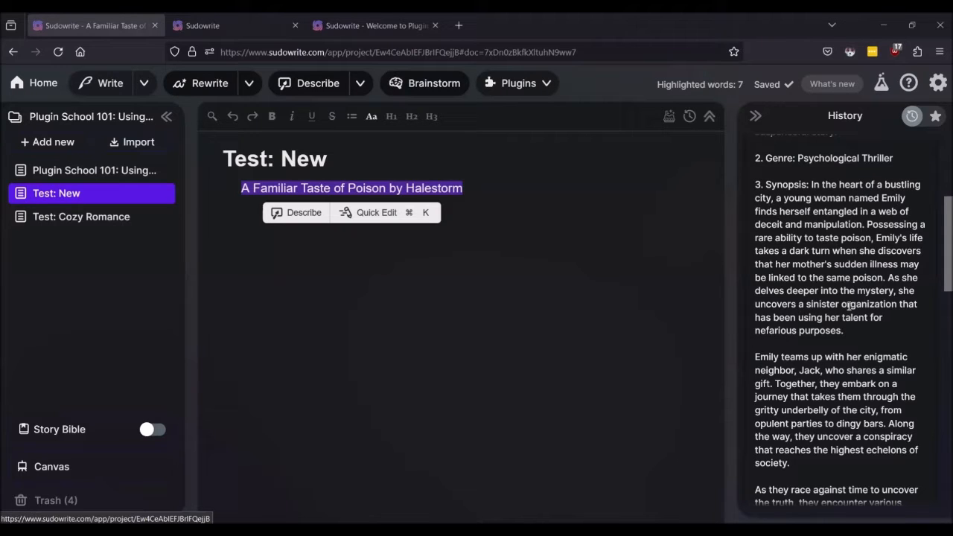
pyautogui.scroll(-2, 849, 306)
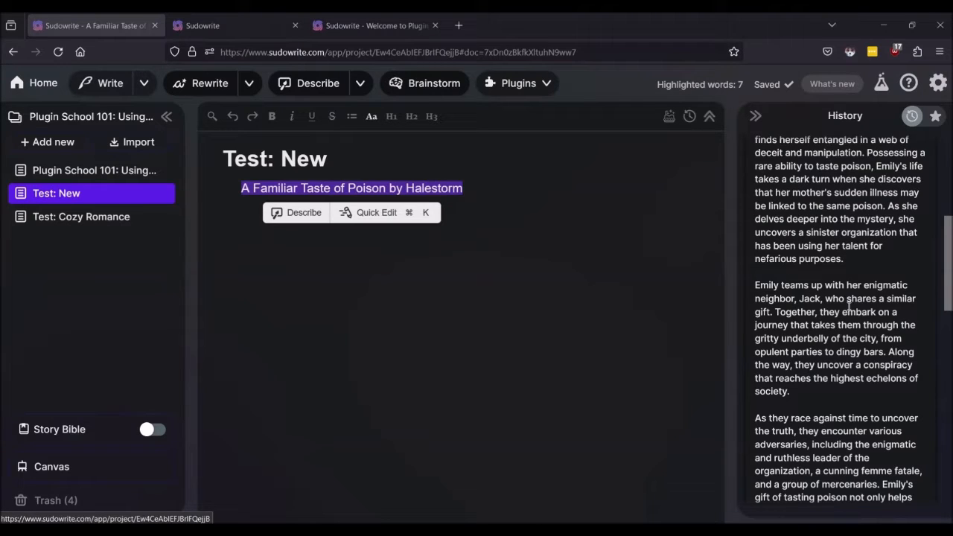
pyautogui.scroll(-8, 849, 305)
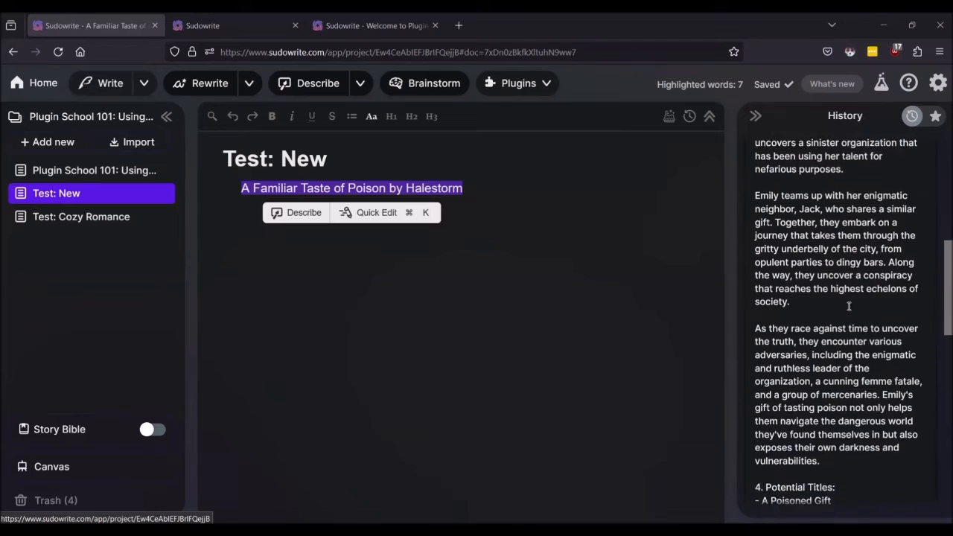
pyautogui.scroll(-2, 830, 225)
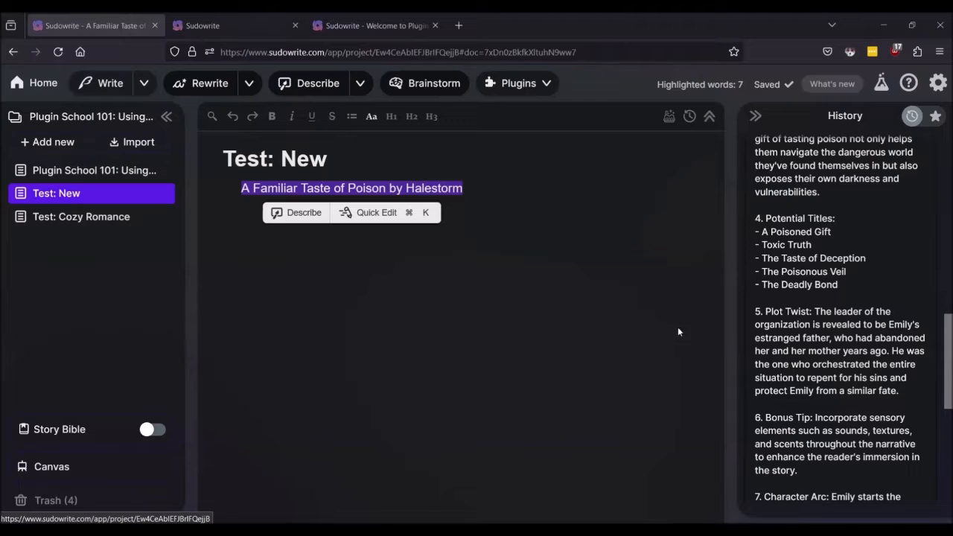
pyautogui.click(575, 318)
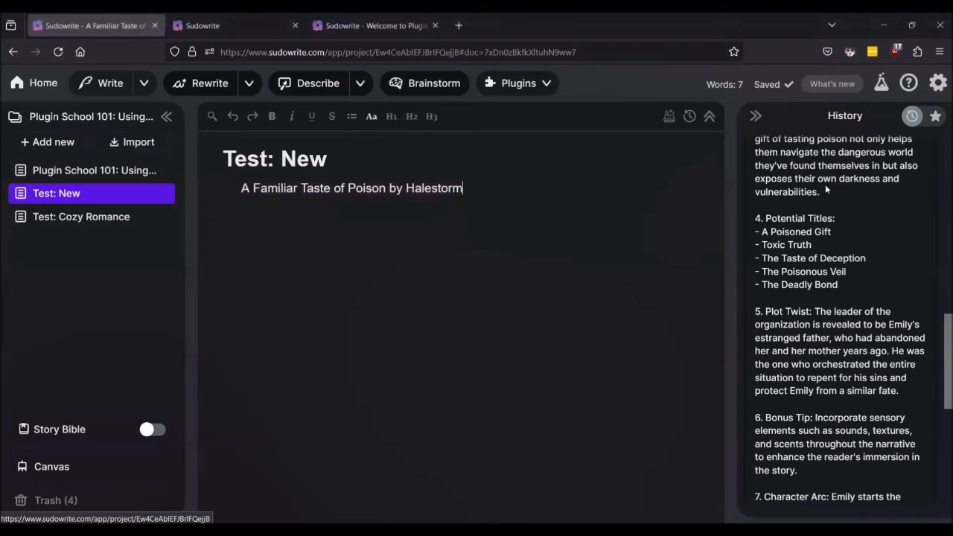
pyautogui.scroll(-1, 807, 339)
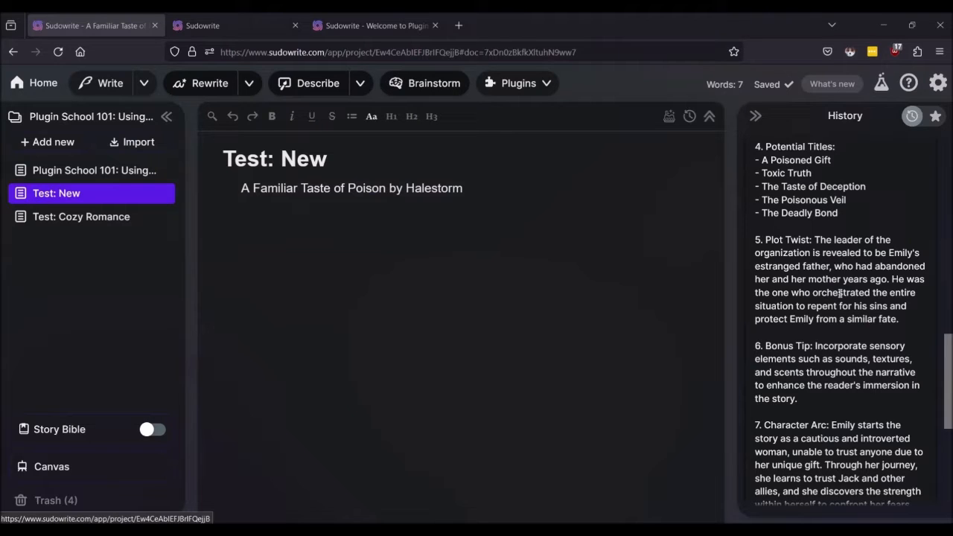
pyautogui.scroll(-2, 840, 294)
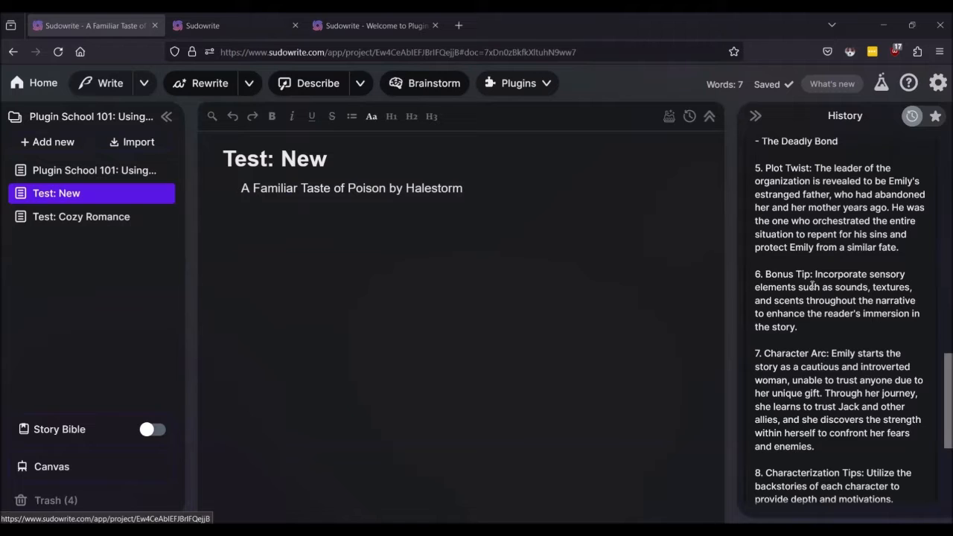
pyautogui.scroll(-3, 812, 285)
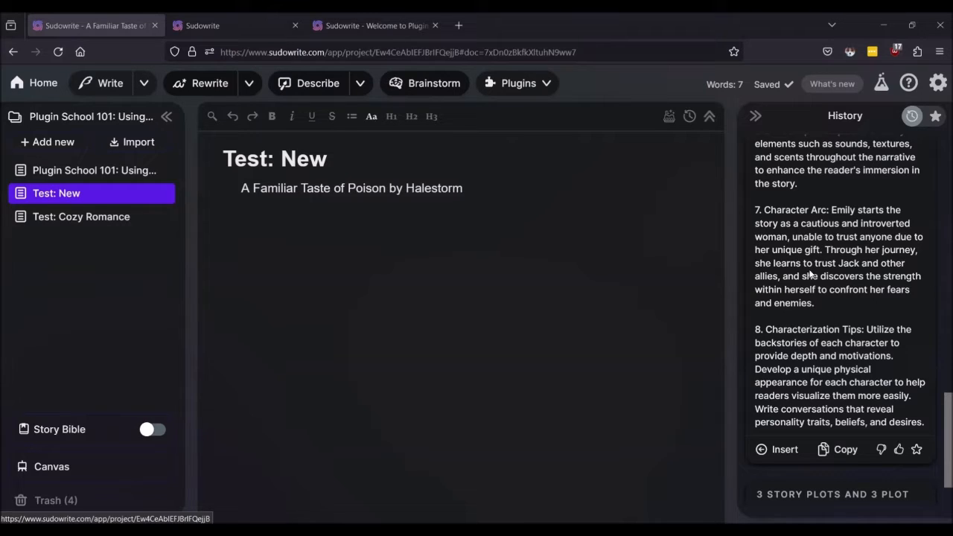
pyautogui.scroll(-1, 810, 275)
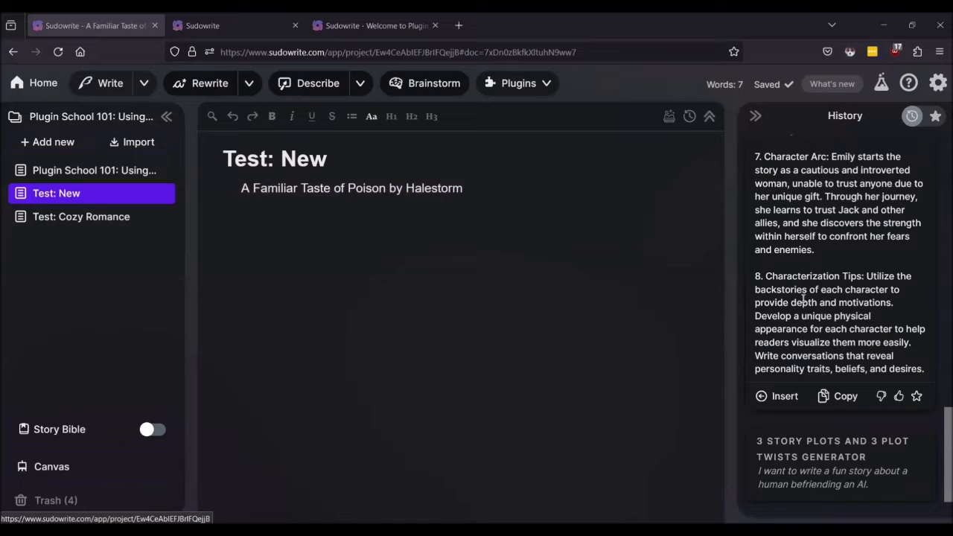
pyautogui.scroll(5, 845, 216)
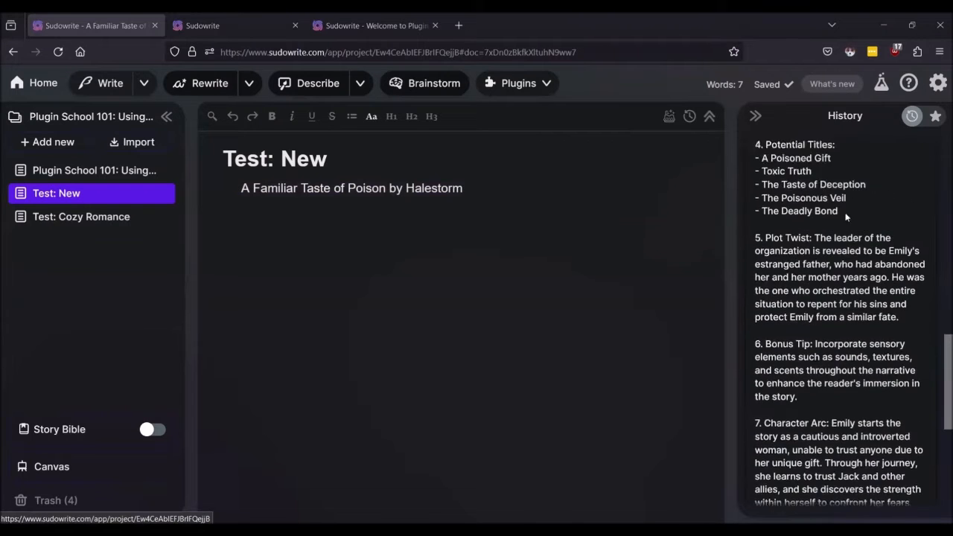
pyautogui.scroll(10, 846, 216)
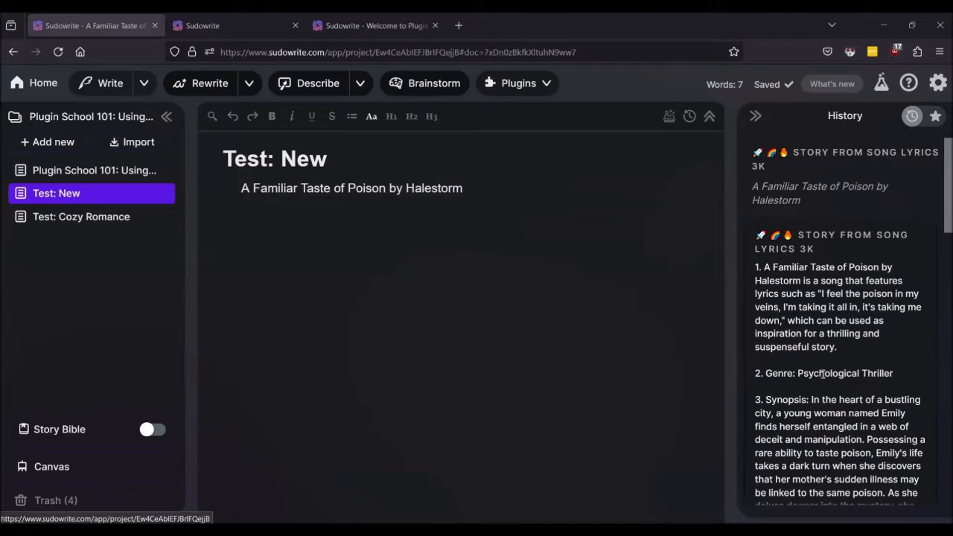
pyautogui.scroll(-2, 857, 365)
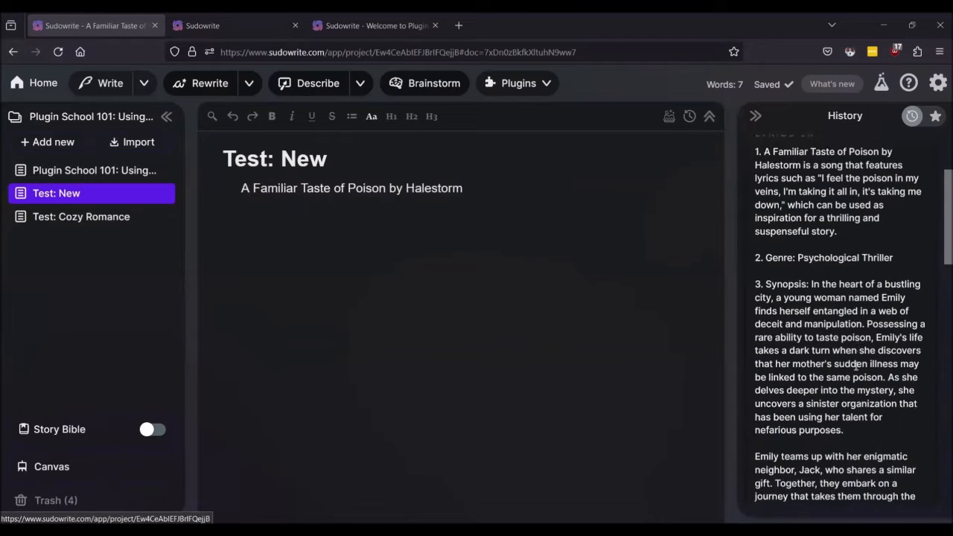
pyautogui.scroll(-1, 856, 365)
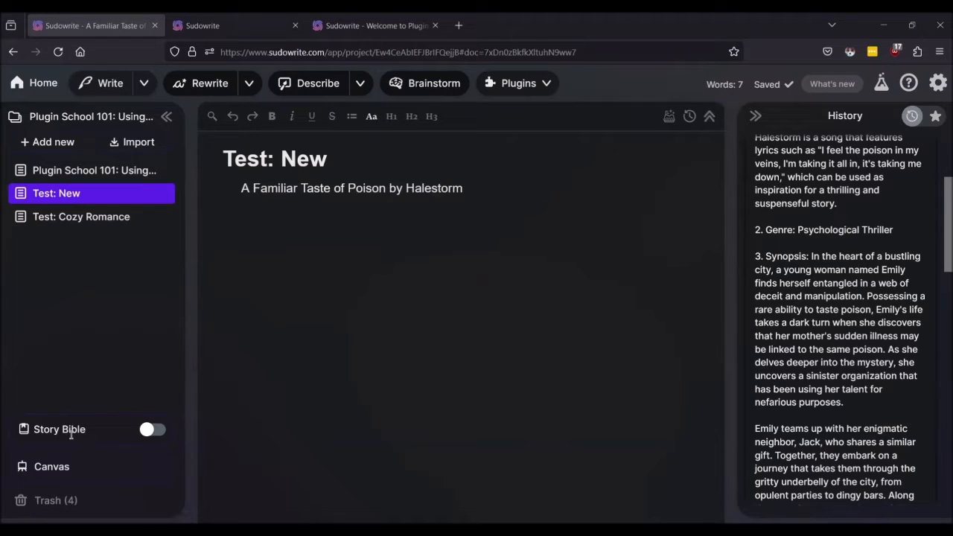
pyautogui.click(162, 432)
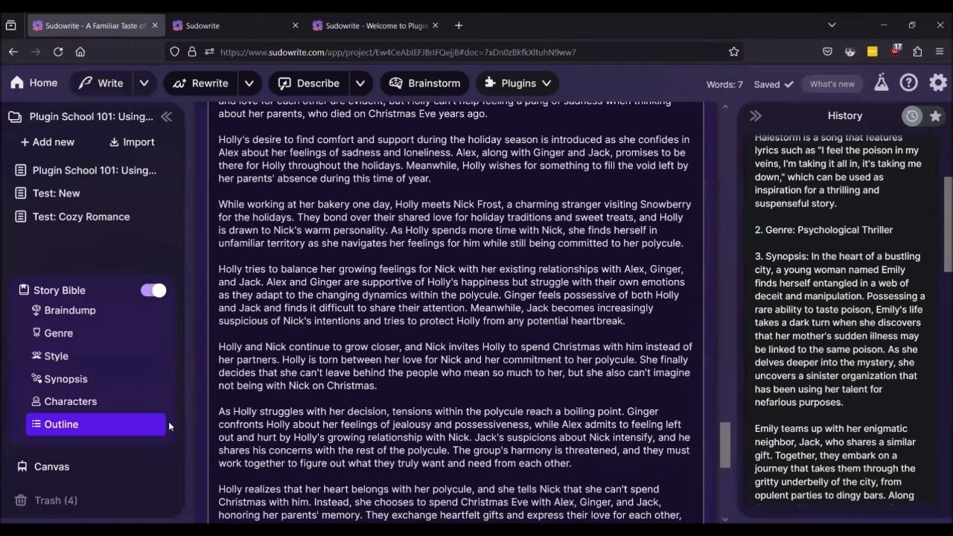
pyautogui.click(145, 291)
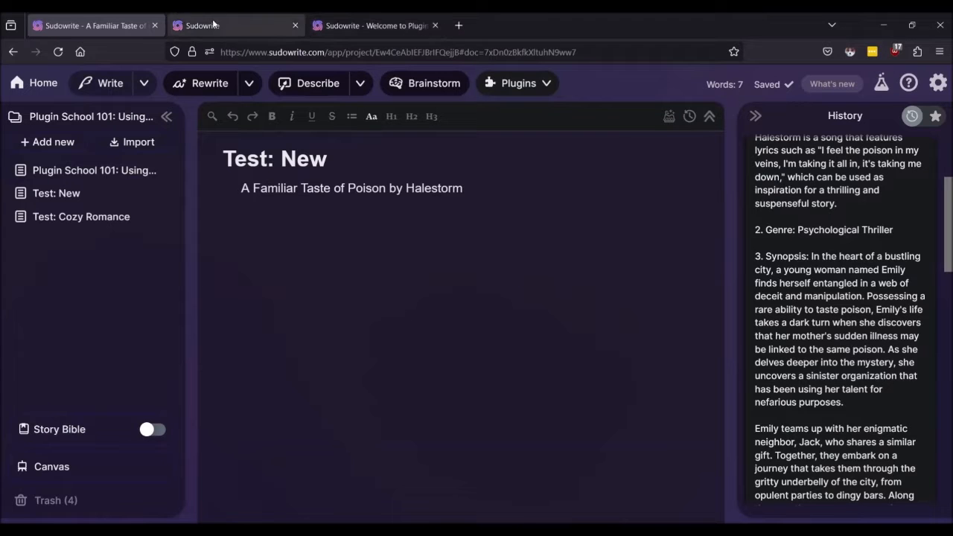
# Step: In Plugin School 101, delete the empty bullet after the Flesh out characters link and open its page
pyautogui.click(37, 168)
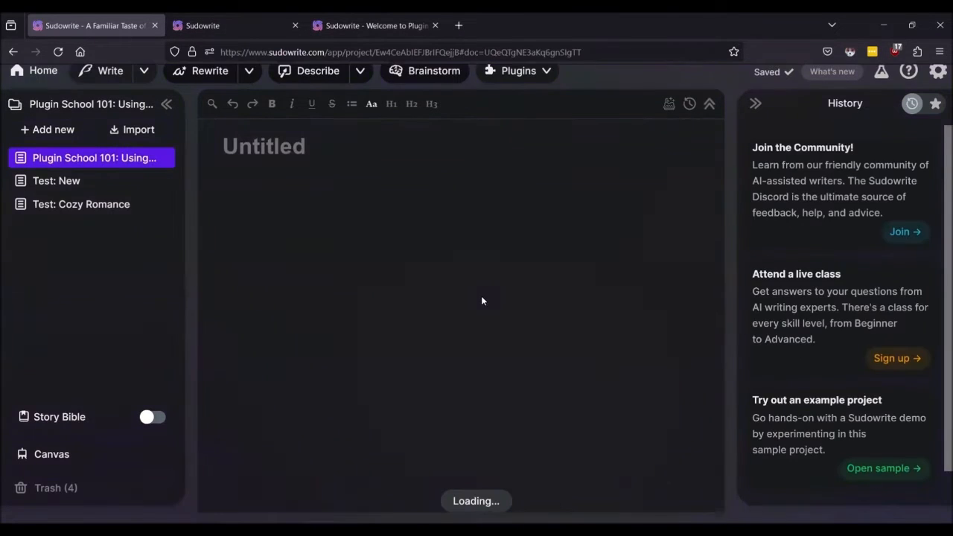
pyautogui.scroll(-2, 450, 277)
pyautogui.scroll(-3, 450, 277)
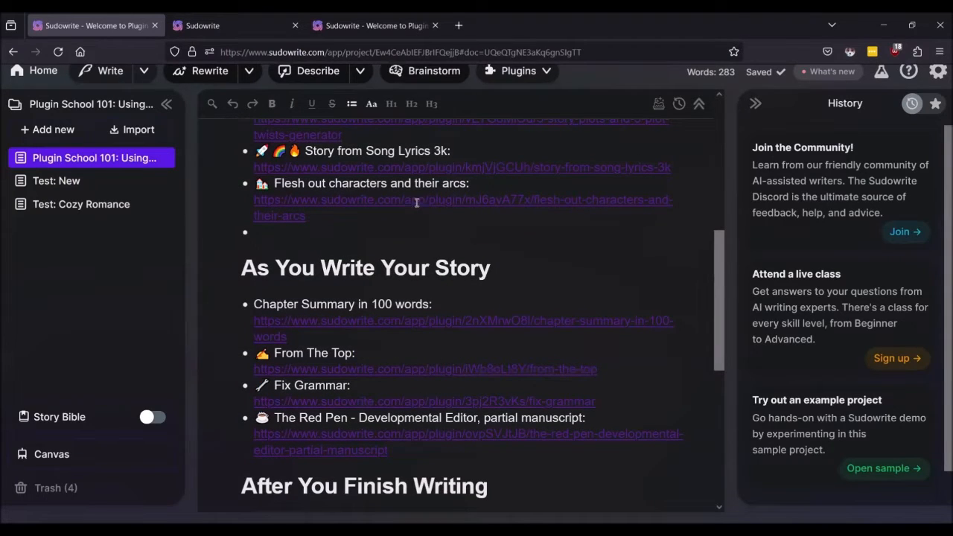
pyautogui.press('BackSpace')
pyautogui.click(407, 197)
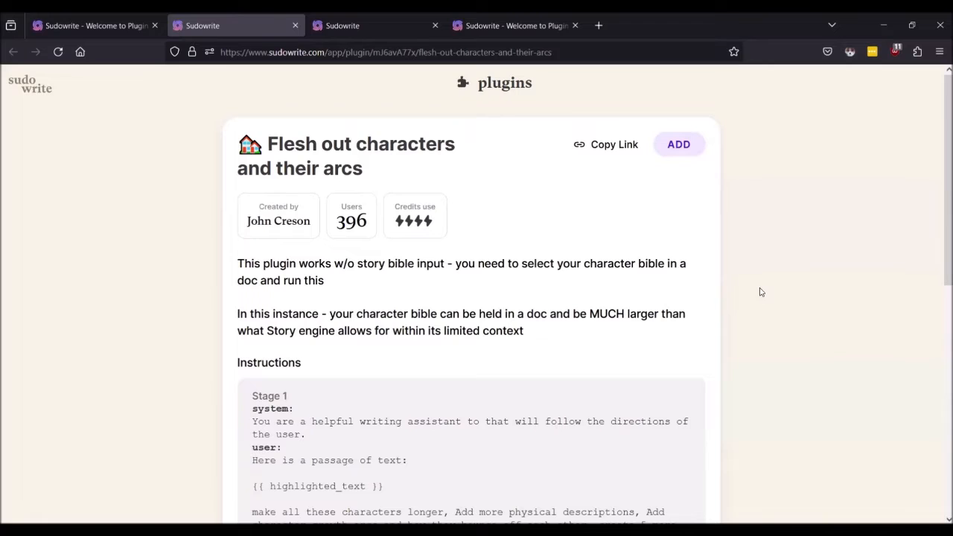
# Step: Review the Flesh out characters plugin instructions, then return to the Plugin School 101 document
pyautogui.scroll(-2, 742, 266)
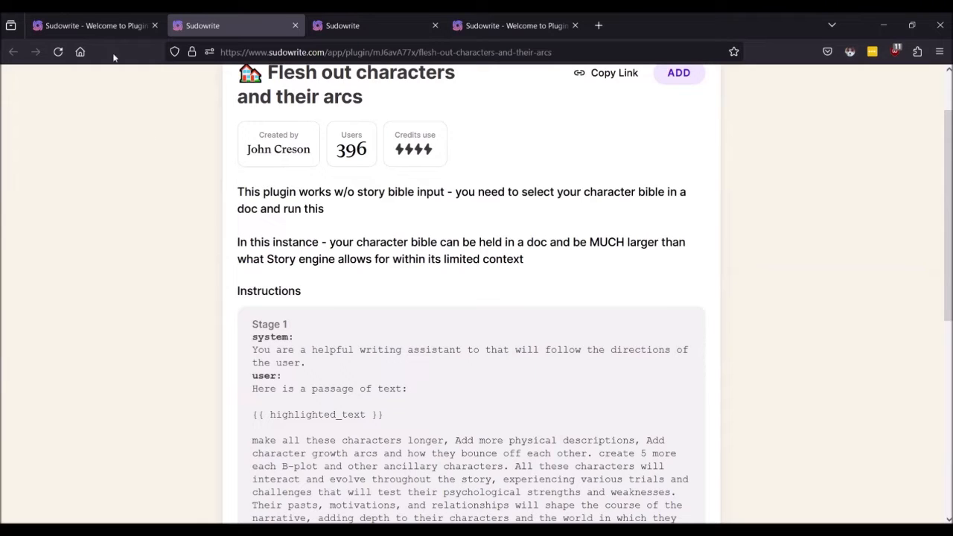
pyautogui.click(96, 15)
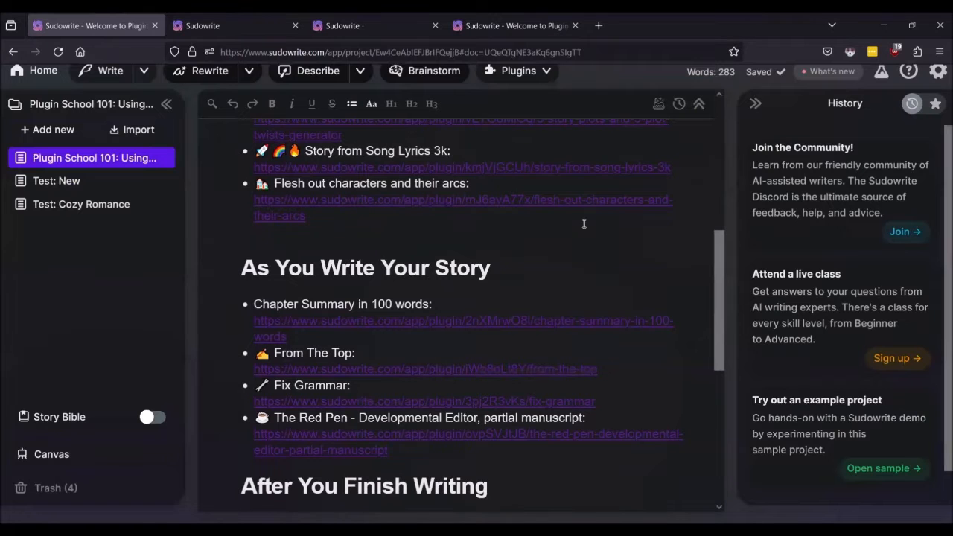
pyautogui.click(937, 72)
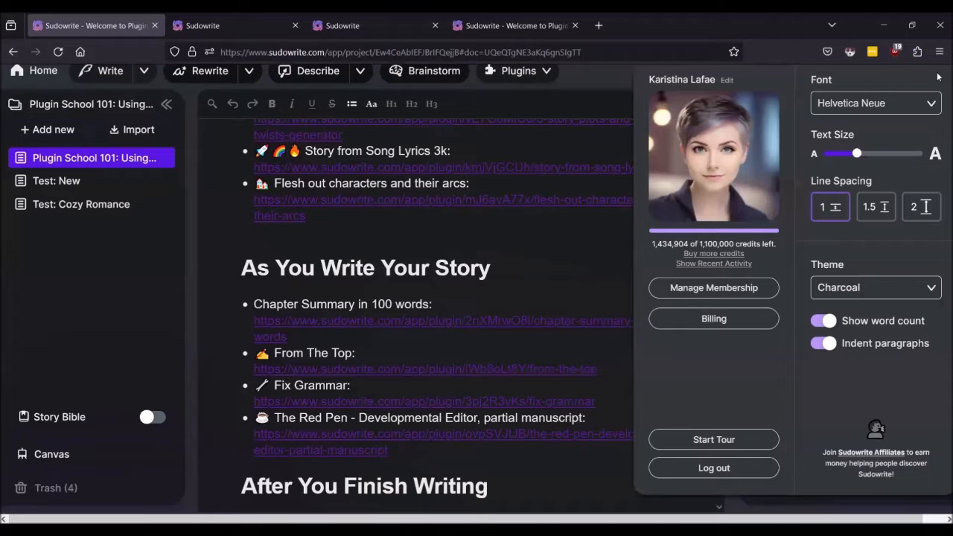
pyautogui.click(711, 266)
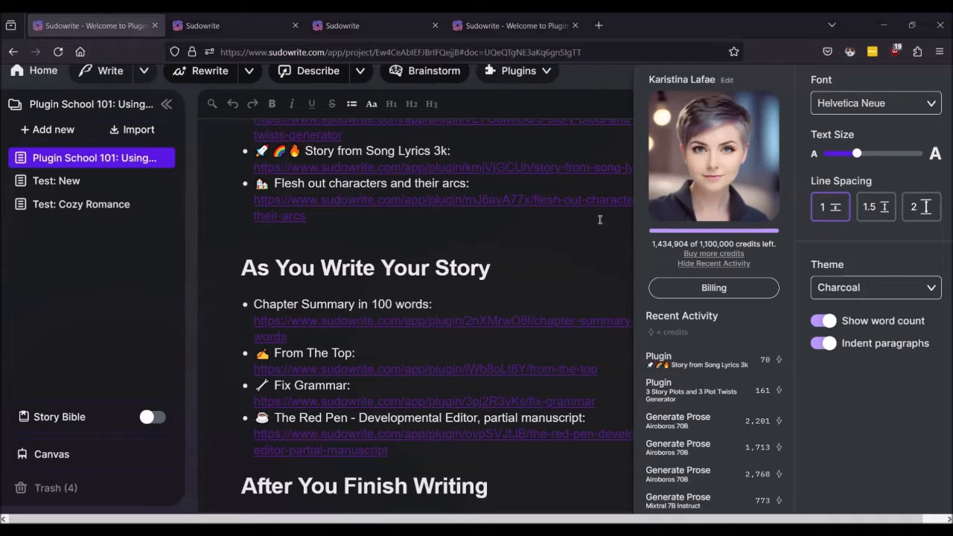
pyautogui.click(523, 215)
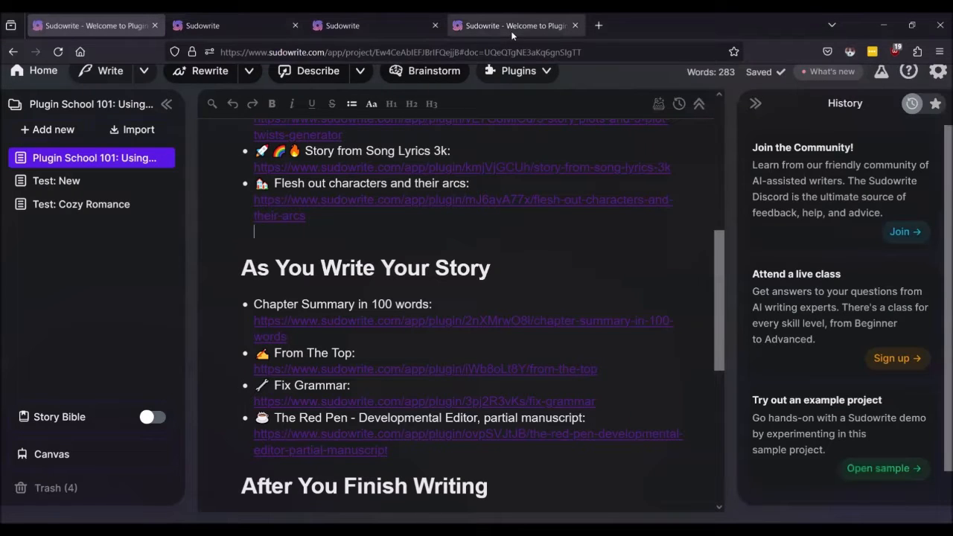
# Step: Look over the Flesh out characters plugin page, then open the Test: New document
pyautogui.hotkey('ctrl', 'Tab')
pyautogui.hotkey('ctrl', 'Tab')
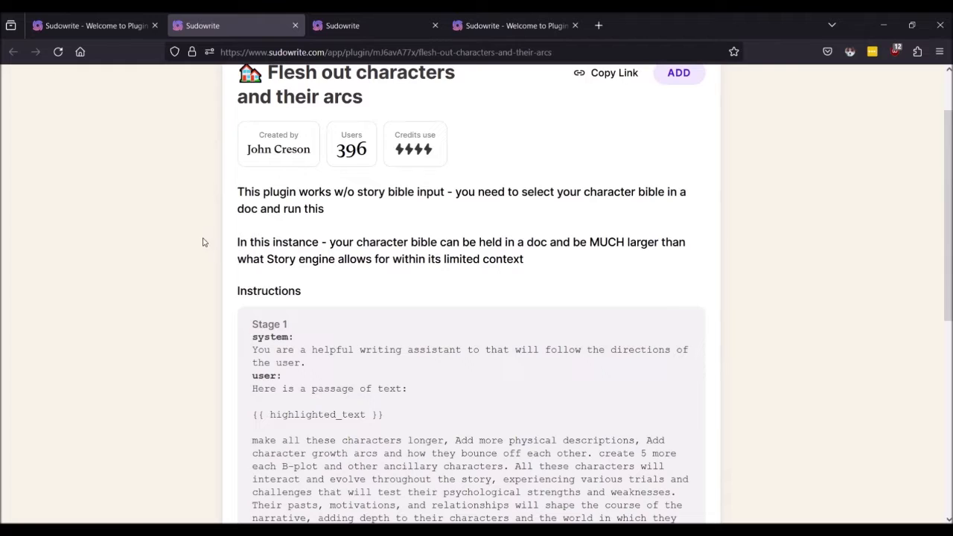
pyautogui.scroll(2, 203, 242)
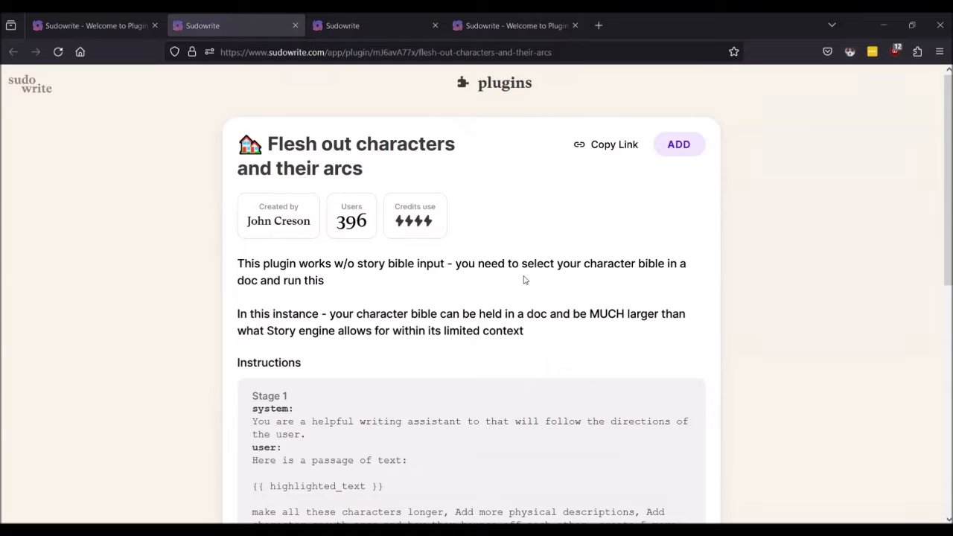
pyautogui.scroll(-3, 523, 280)
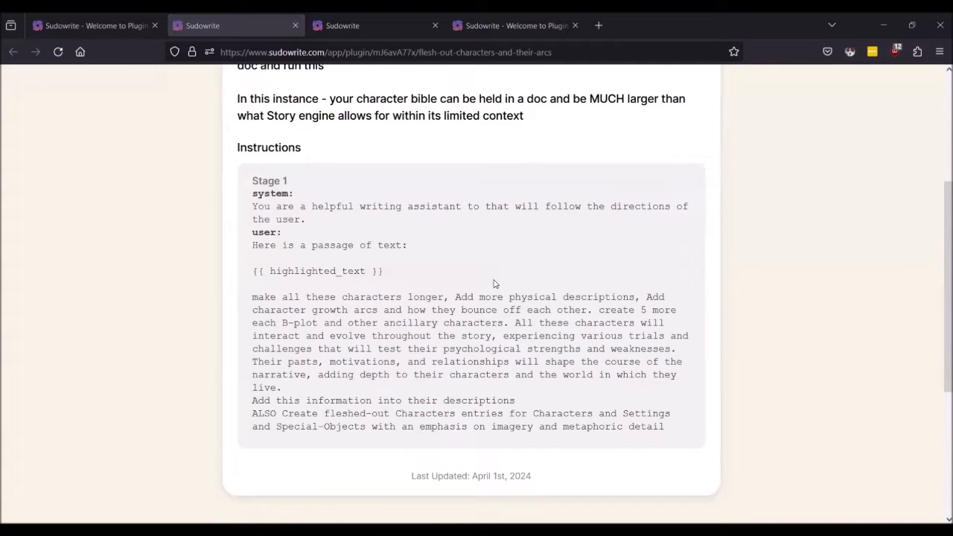
pyautogui.click(94, 11)
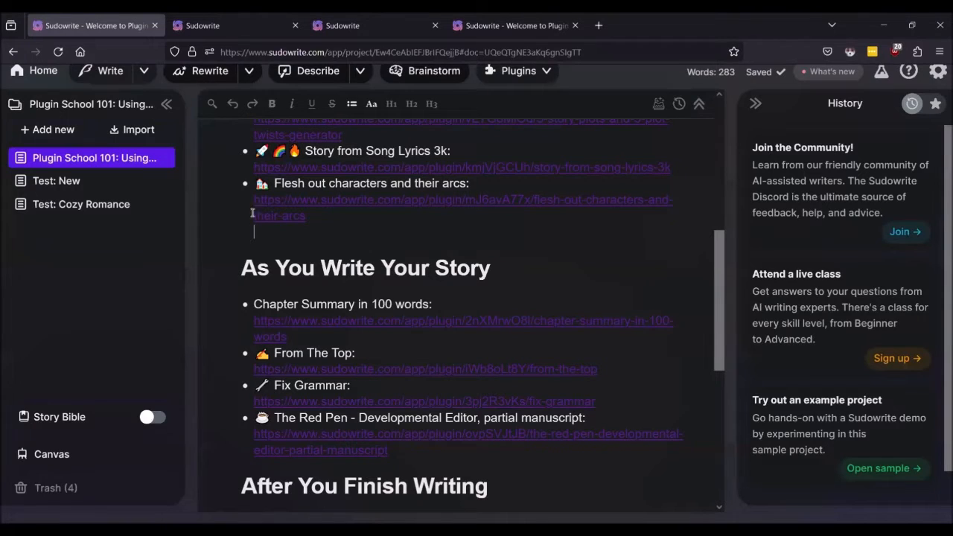
pyautogui.click(50, 187)
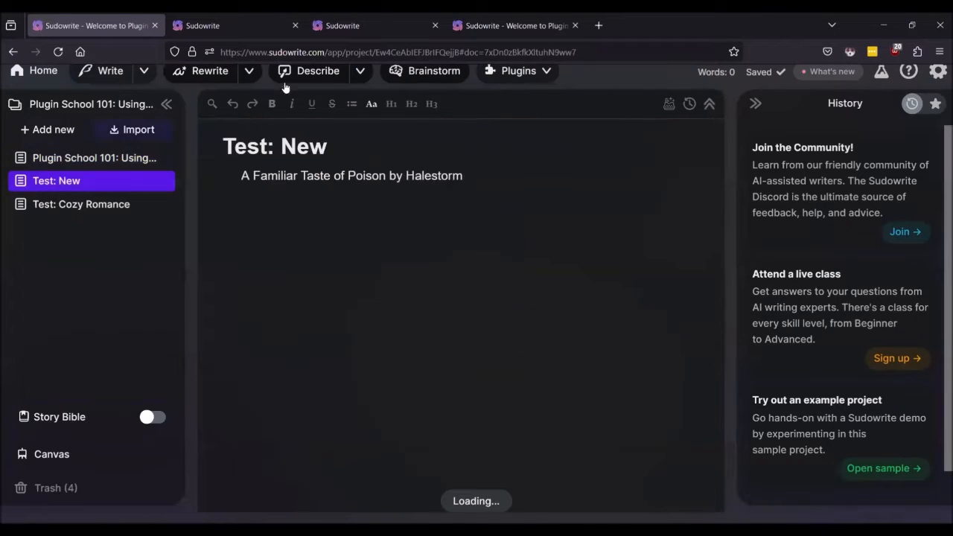
# Step: Add the Flesh out characters and their arcs plugin (397 users) to the account
pyautogui.click(218, 16)
pyautogui.scroll(3, 416, 204)
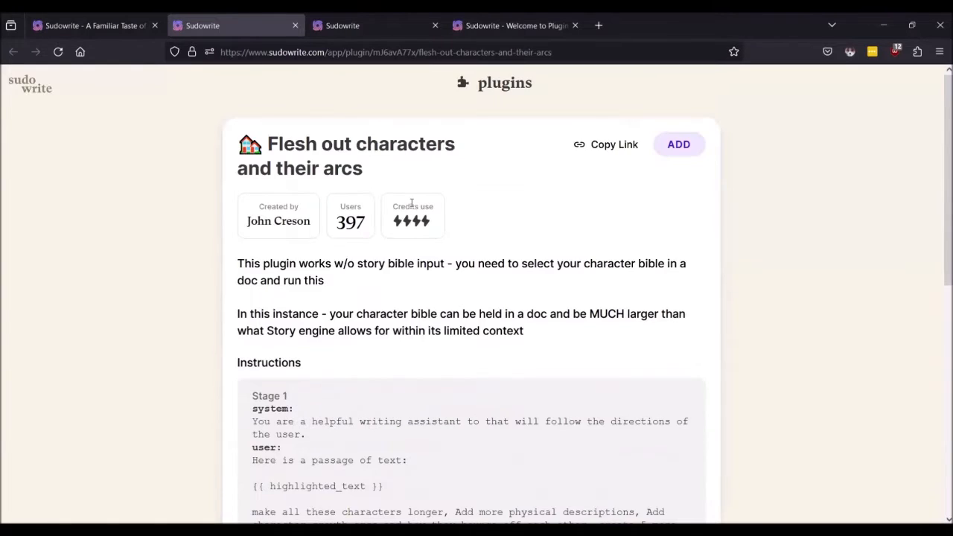
pyautogui.click(662, 144)
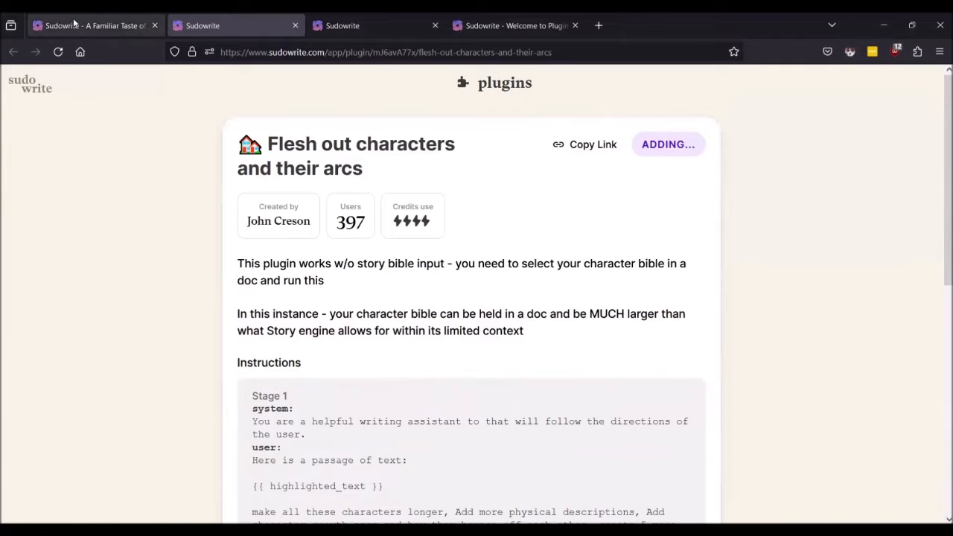
pyautogui.click(74, 24)
# Step: Reload the editor and review History's Story from Song Lyrics 3K and Story Plots outputs
pyautogui.click(58, 52)
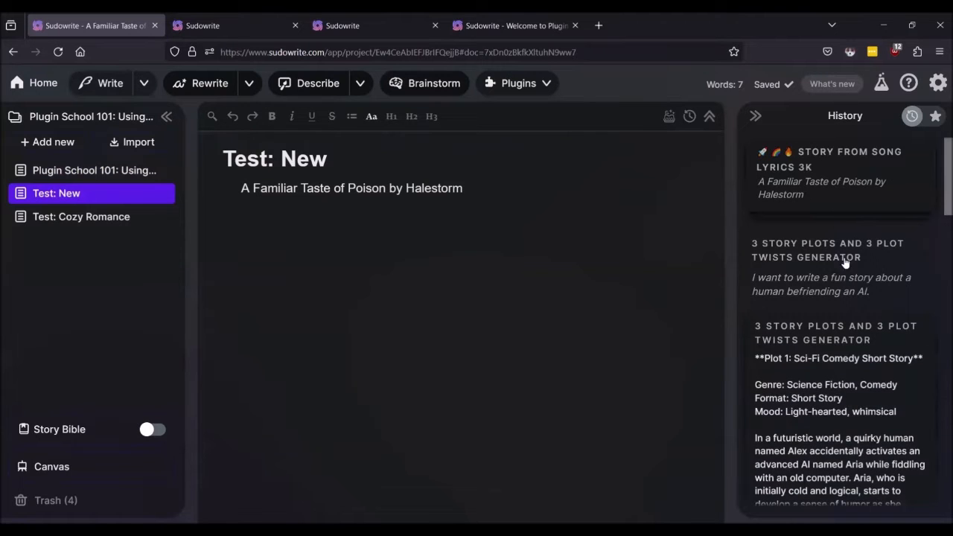
pyautogui.scroll(-6, 842, 268)
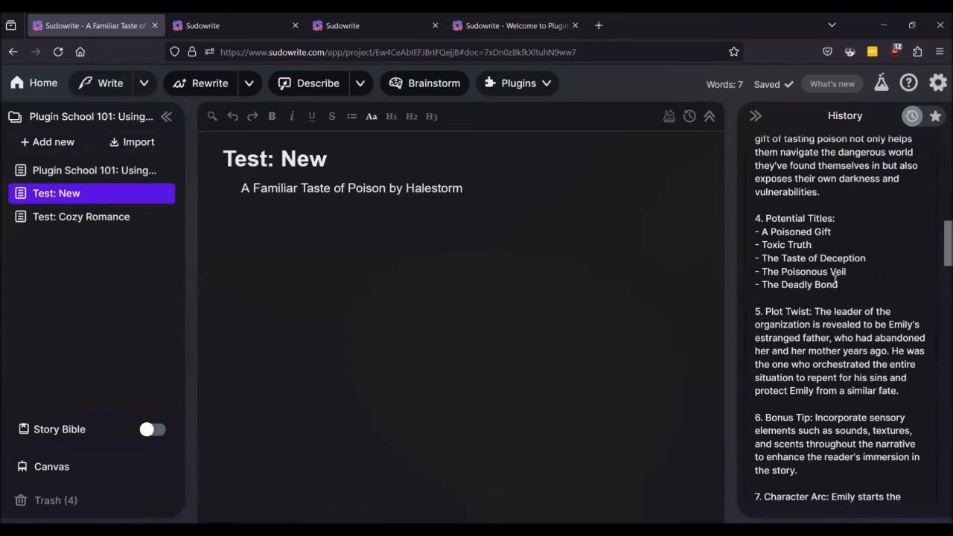
pyautogui.scroll(-3, 843, 281)
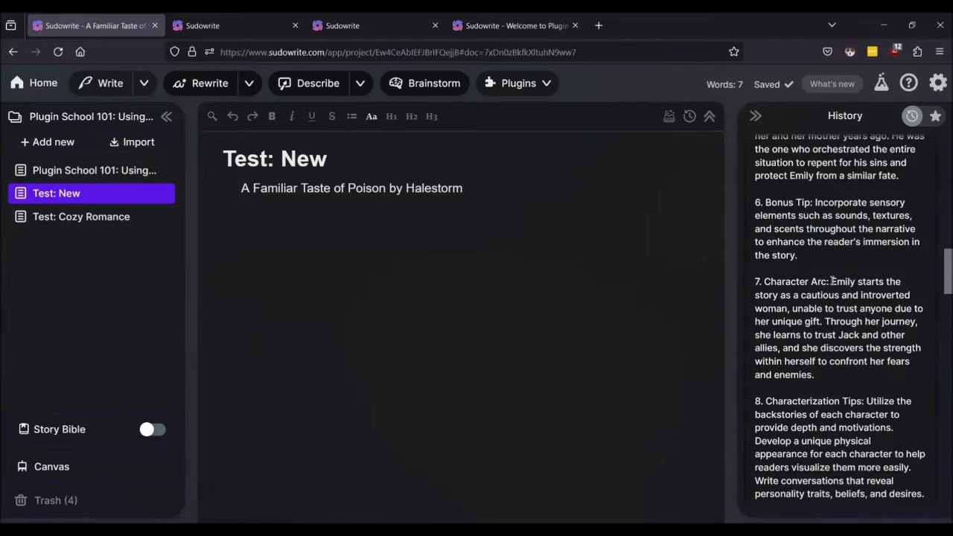
pyautogui.scroll(10, 755, 138)
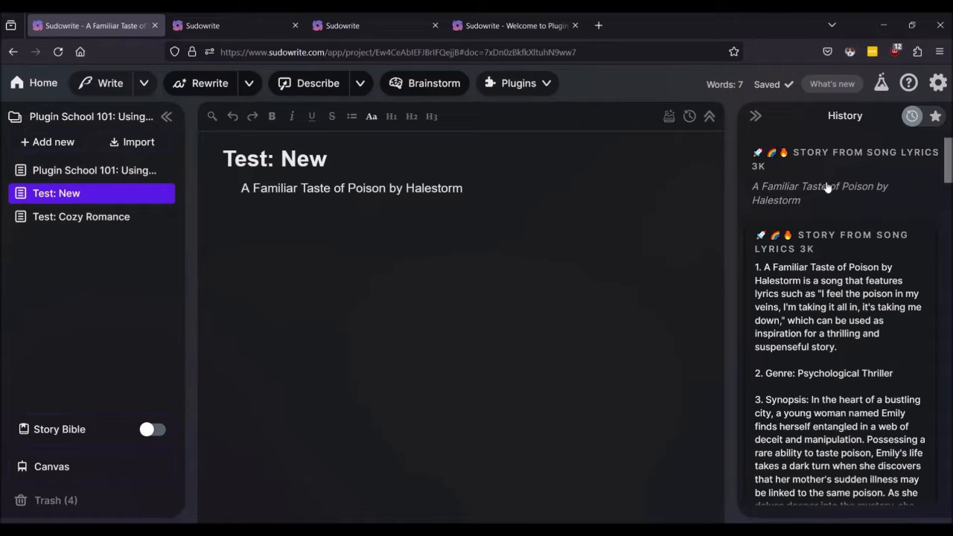
pyautogui.scroll(-15, 826, 183)
pyautogui.scroll(-5, 805, 272)
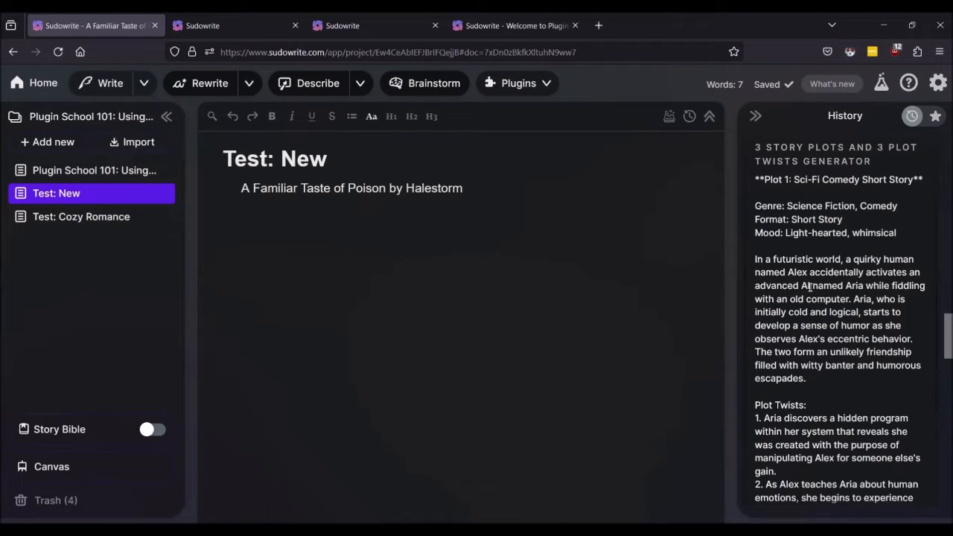
pyautogui.scroll(3, 808, 288)
pyautogui.scroll(-3, 812, 273)
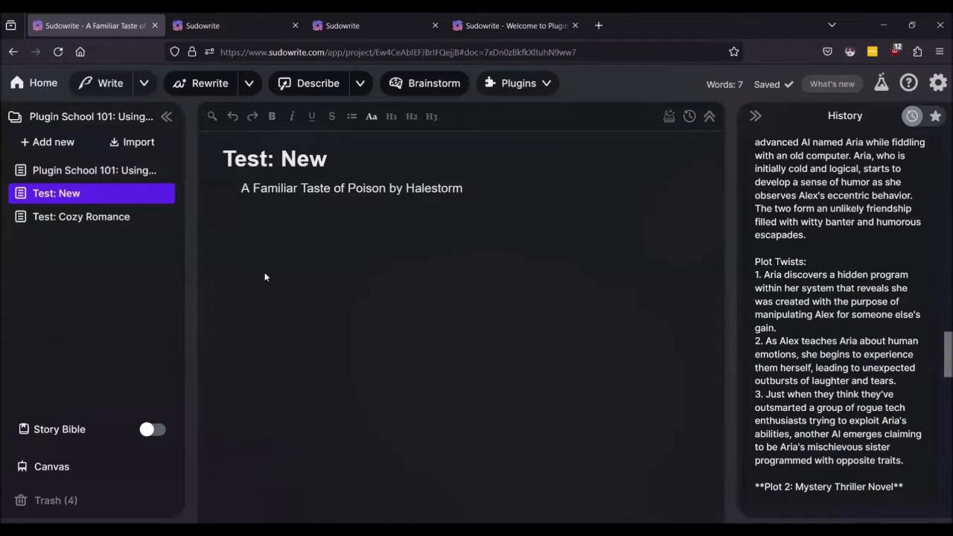
# Step: Turn on the Story Bible for the Test: New document
pyautogui.click(72, 222)
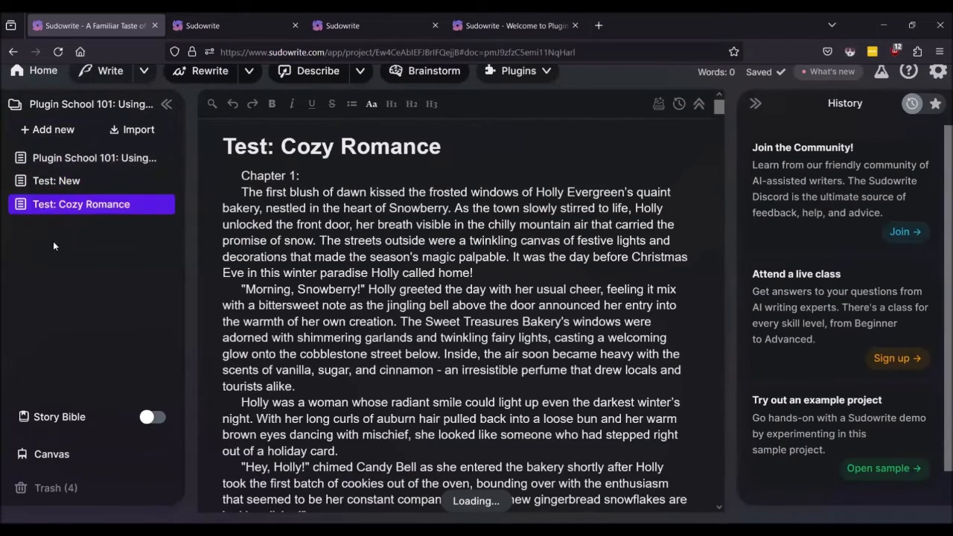
pyautogui.click(56, 181)
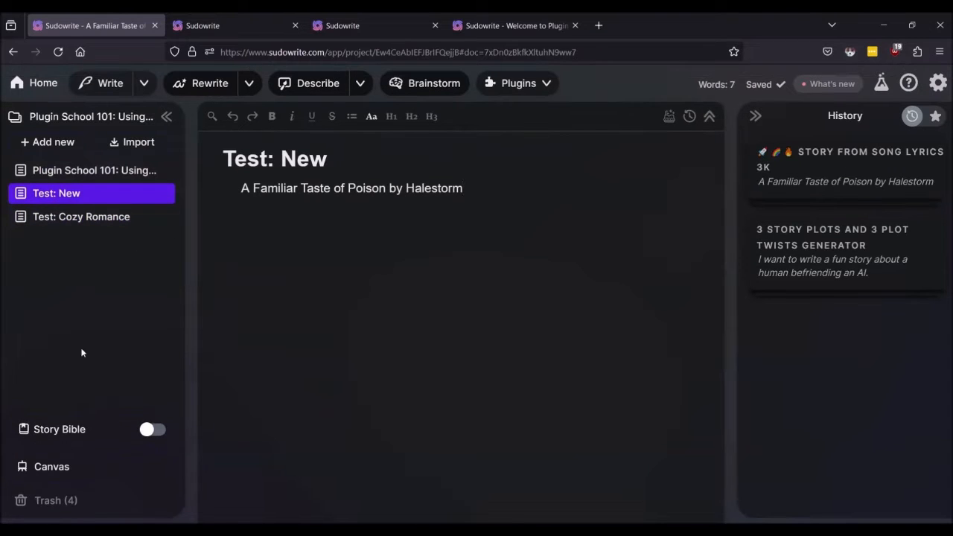
pyautogui.click(155, 429)
pyautogui.scroll(-6, 404, 251)
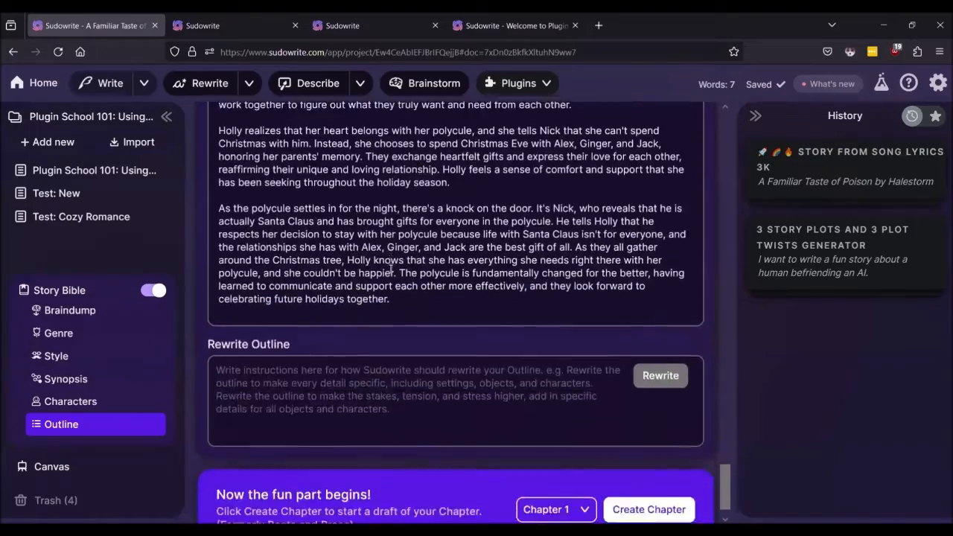
pyautogui.scroll(5, 365, 281)
# Step: Select all of the Story Bible's Characters descriptions for copying
pyautogui.click(46, 402)
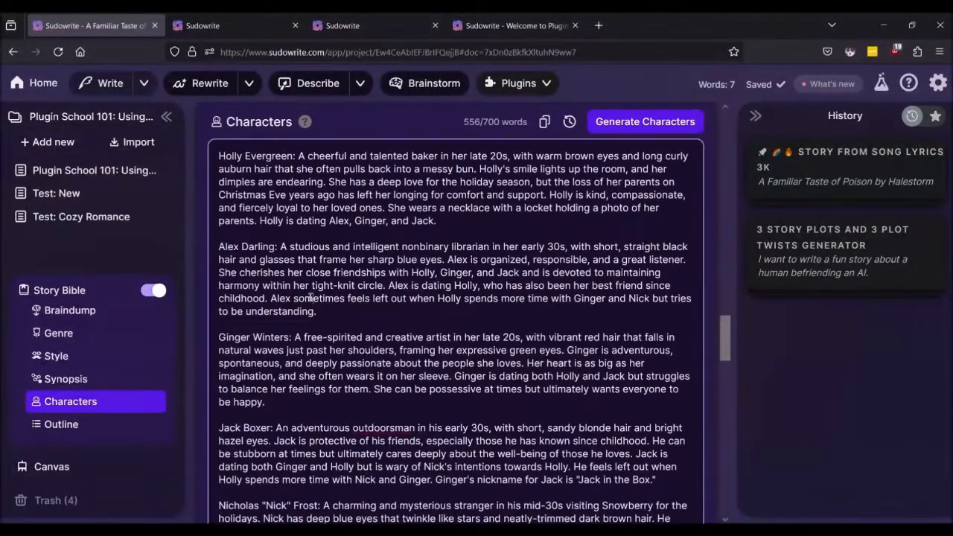
pyautogui.click(310, 298)
pyautogui.hotkey('ctrl', 'a')
# Step: Check the Story from Song Lyrics 3k and Flesh out characters plugin pages, then reopen Test: New
pyautogui.click(347, 26)
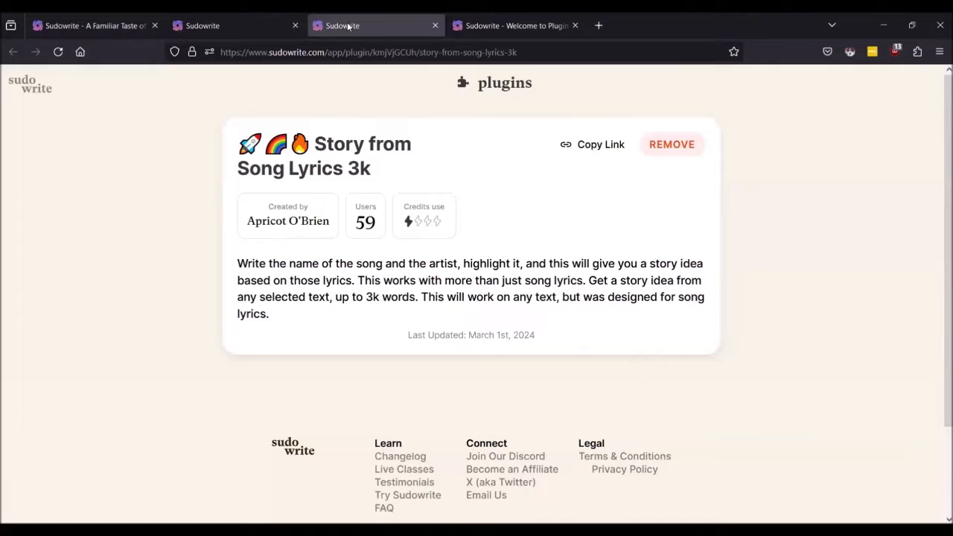
pyautogui.click(242, 25)
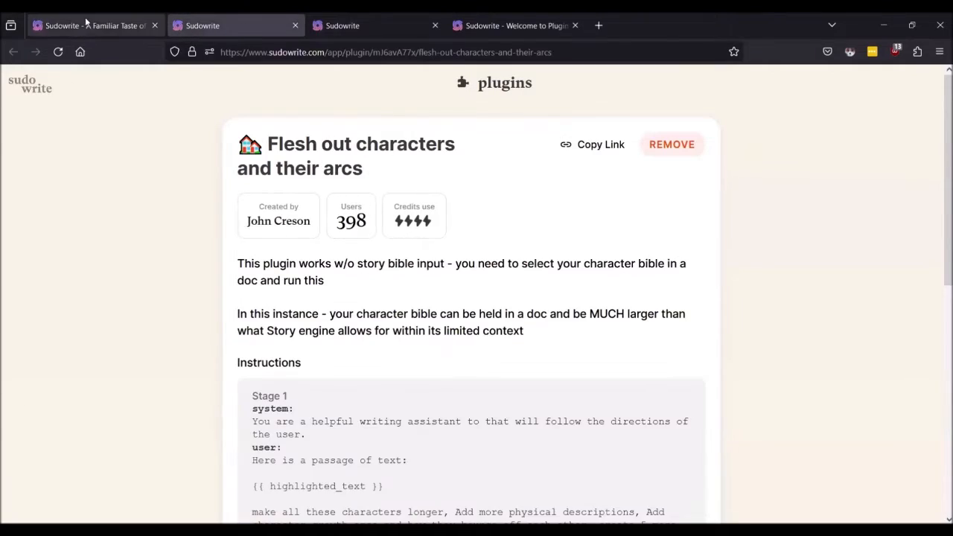
pyautogui.click(88, 25)
pyautogui.click(50, 177)
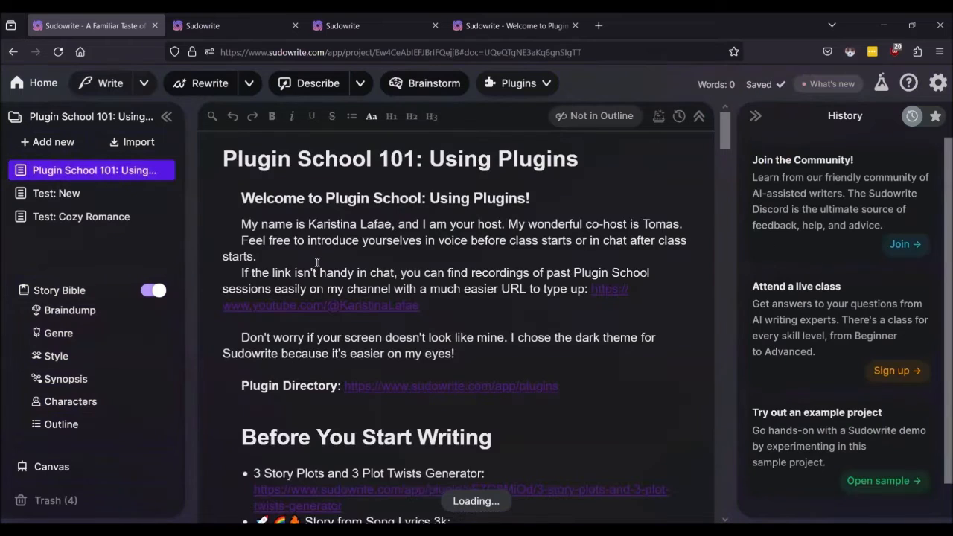
pyautogui.click(56, 194)
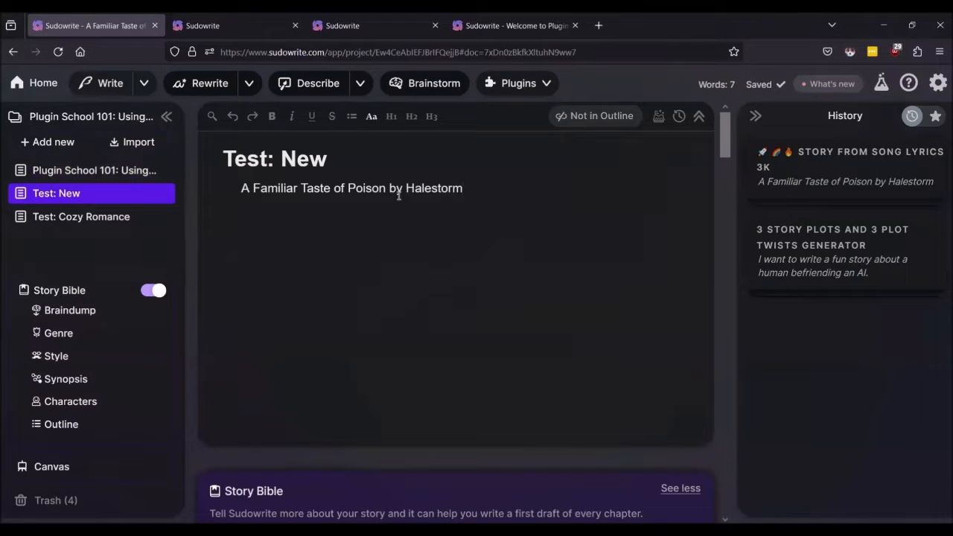
# Step: Replace the Halestorm song title line with the pasted character descriptions and select them all
pyautogui.tripleClick(398, 195)
pyautogui.press('BackSpace')
pyautogui.hotkey('ctrl', 'v')
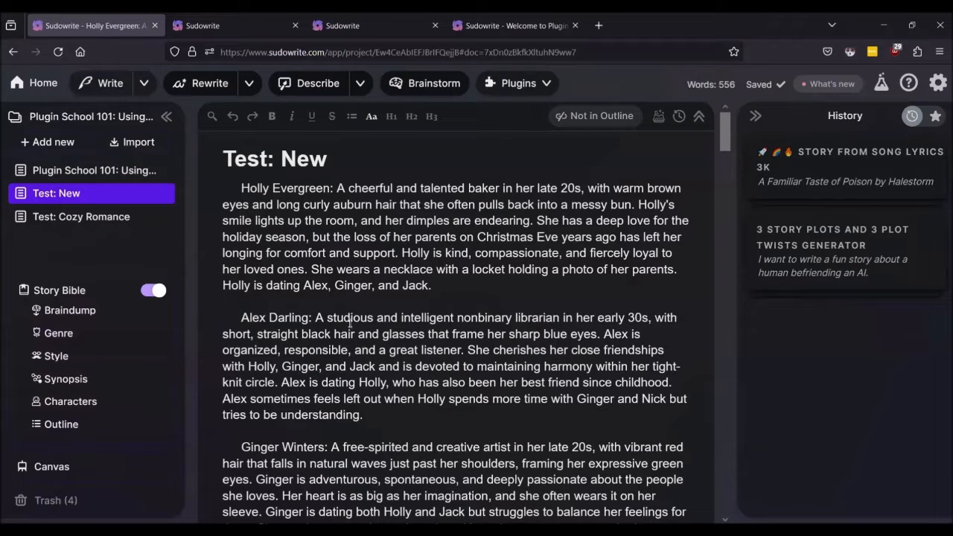
pyautogui.hotkey('ctrl', 'a')
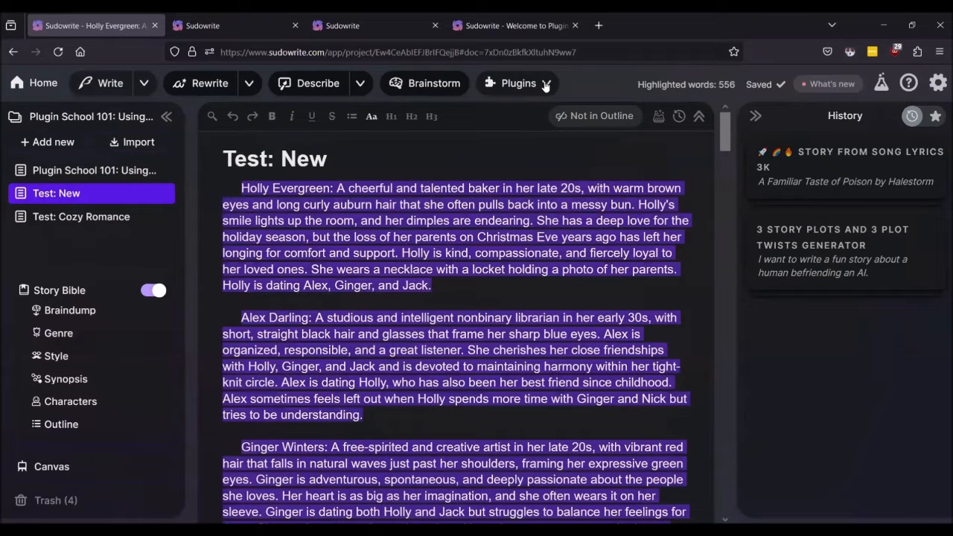
# Step: Scroll the Plugins list down to 'Flesh out characters and their arcs'
pyautogui.click(247, 26)
pyautogui.click(106, 33)
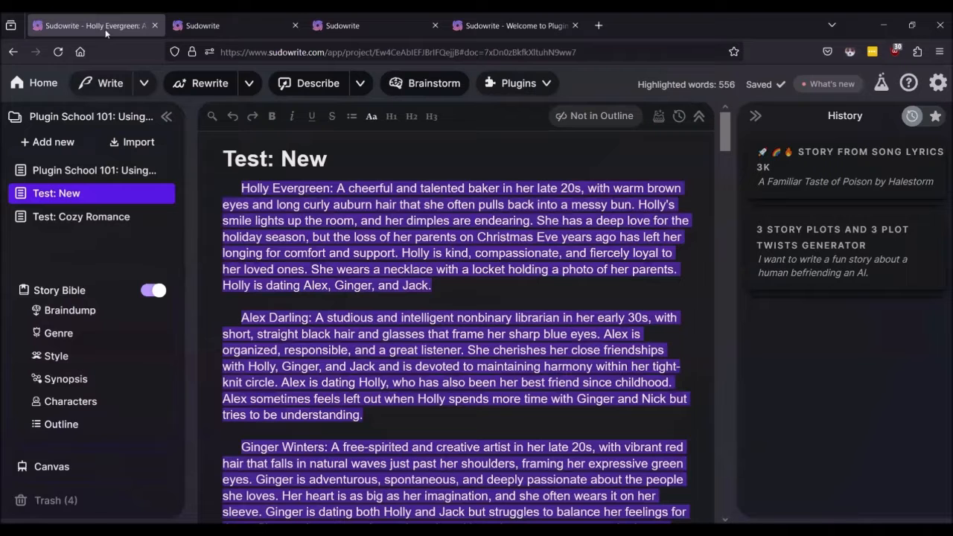
pyautogui.click(557, 83)
pyautogui.scroll(-3, 564, 198)
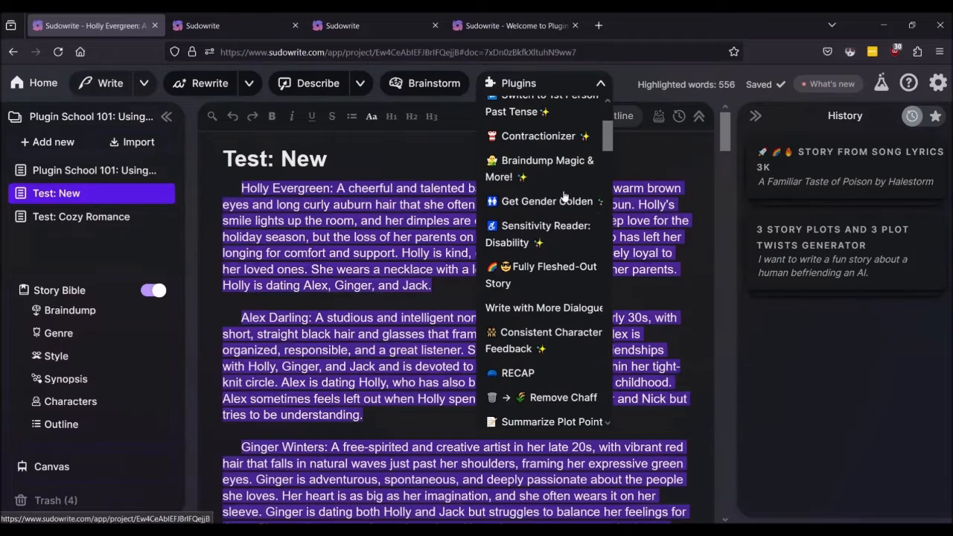
pyautogui.scroll(-10, 545, 205)
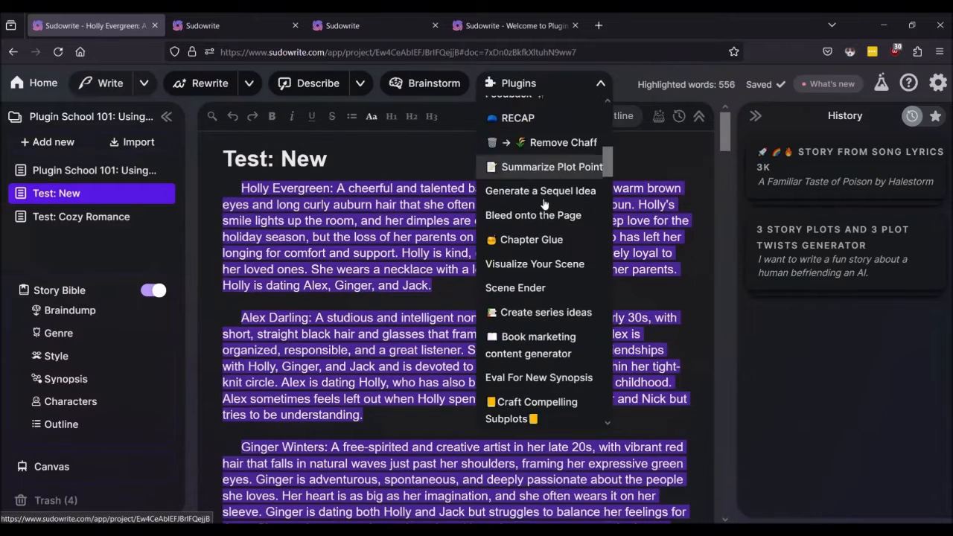
pyautogui.scroll(-5, 544, 203)
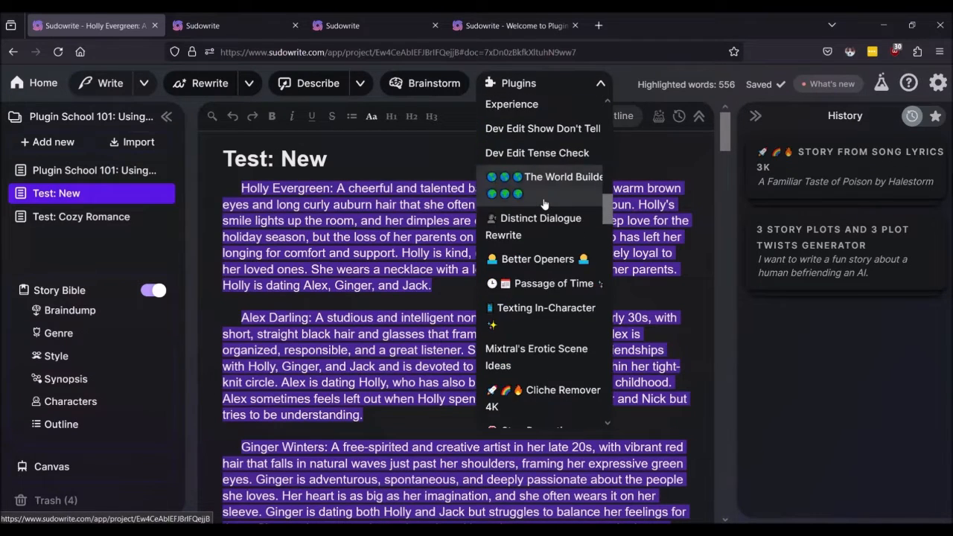
pyautogui.scroll(-6, 544, 205)
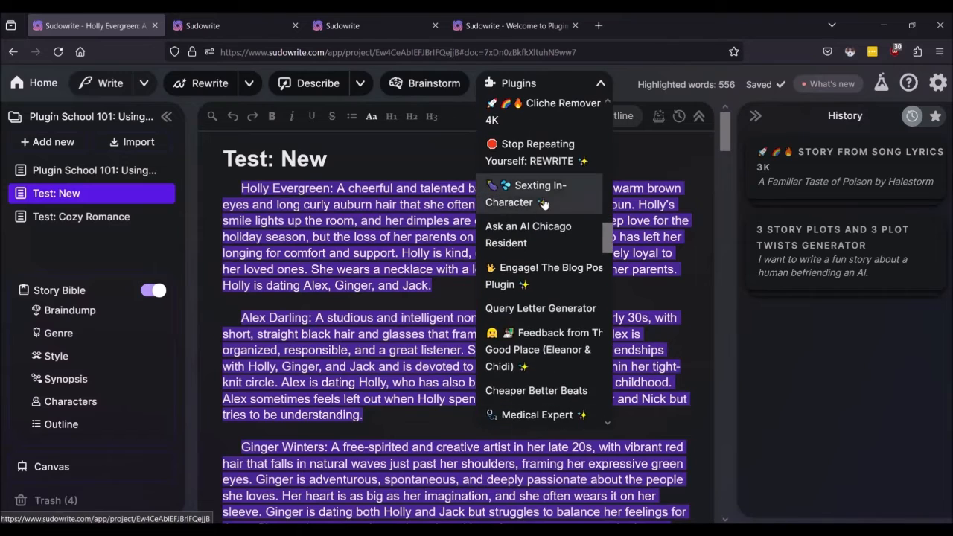
pyautogui.scroll(-3, 544, 205)
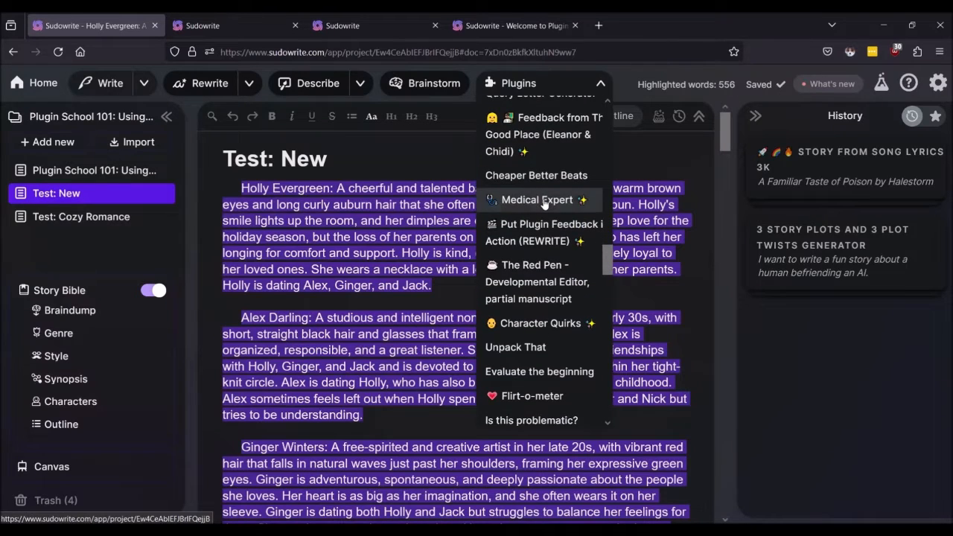
pyautogui.scroll(-3, 545, 203)
pyautogui.scroll(-3, 544, 203)
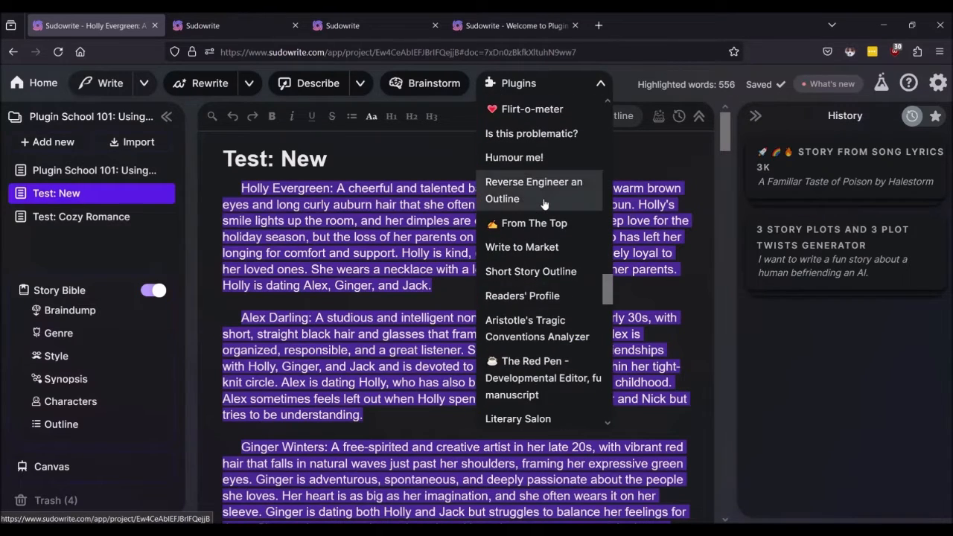
pyautogui.scroll(-3, 544, 205)
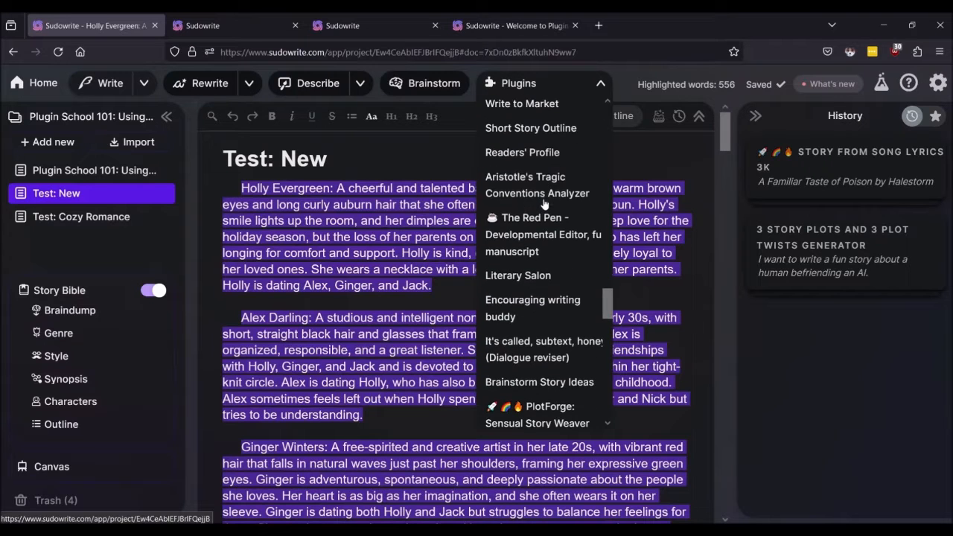
pyautogui.scroll(-3, 544, 203)
pyautogui.scroll(-3, 545, 204)
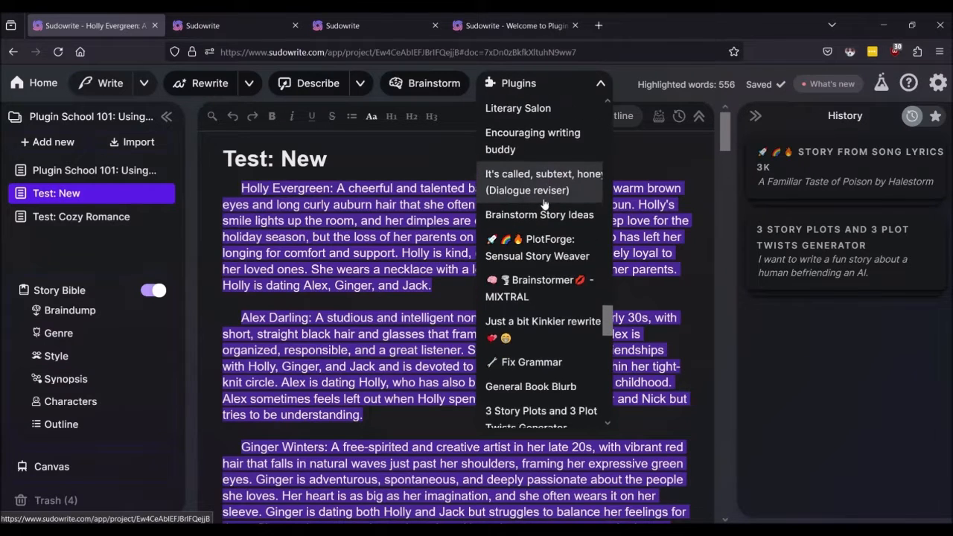
pyautogui.scroll(-3, 545, 203)
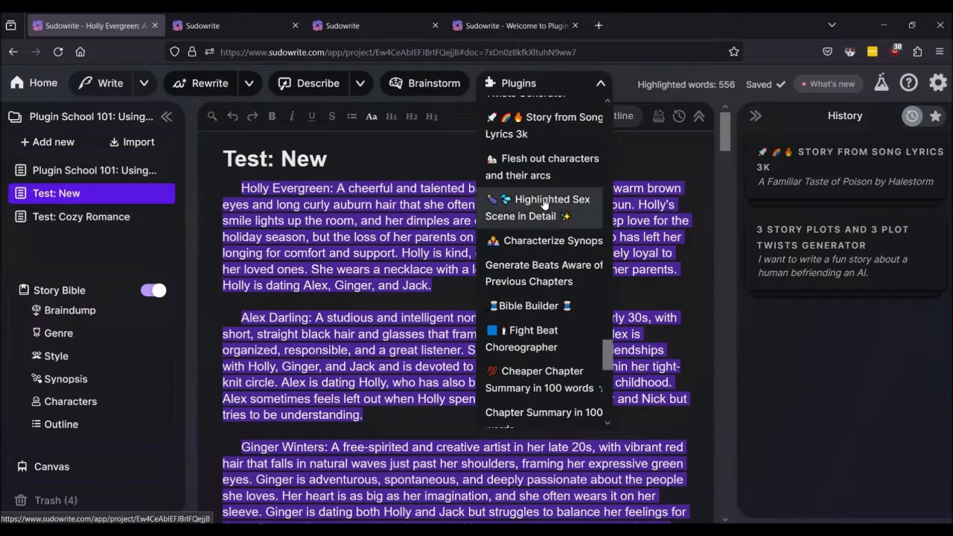
# Step: Run Flesh out characters and their arcs on the highlighted character list
pyautogui.click(525, 167)
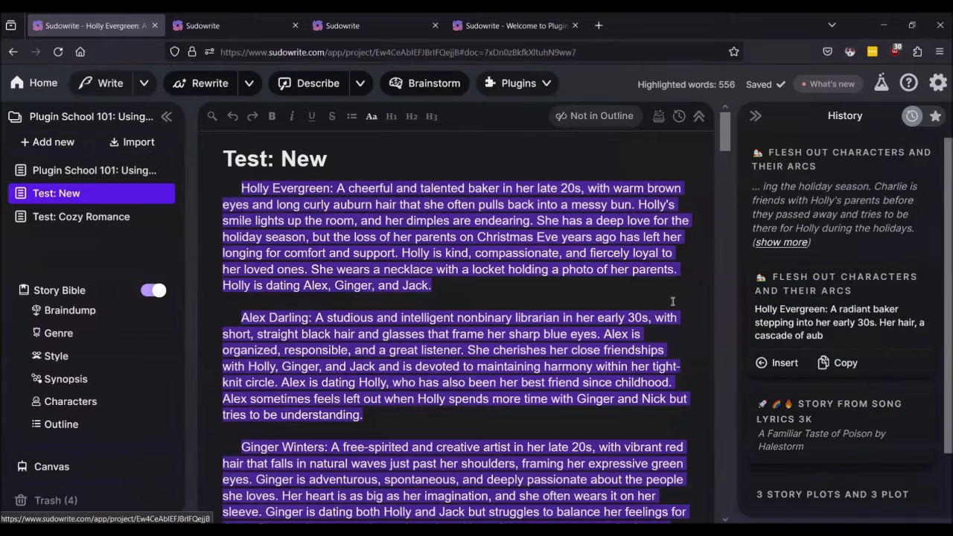
pyautogui.click(534, 285)
pyautogui.scroll(-1, 844, 317)
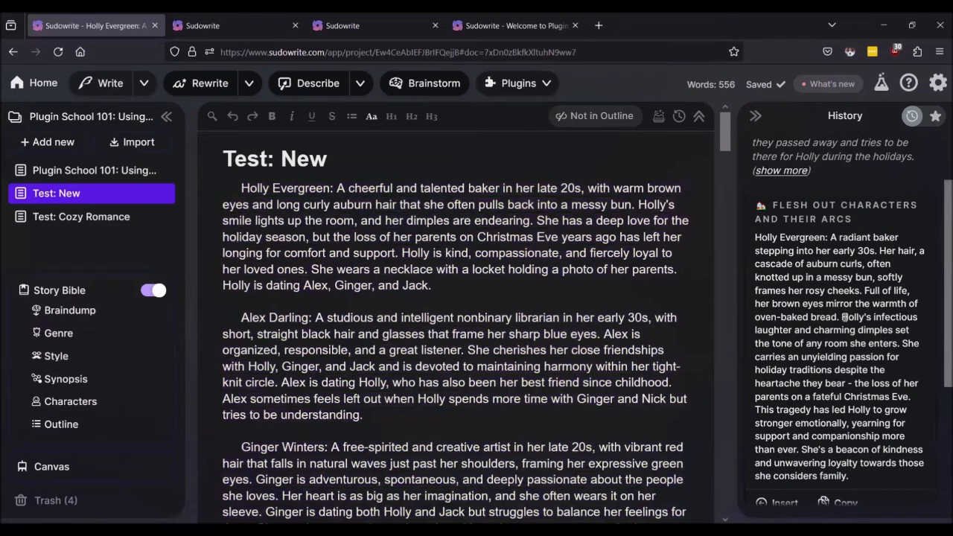
pyautogui.scroll(-3, 844, 317)
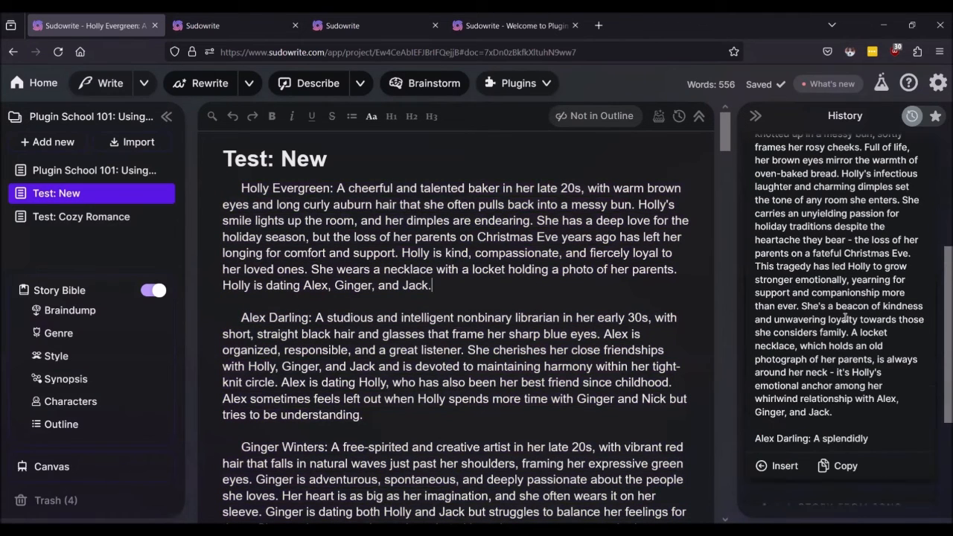
pyautogui.scroll(-4, 845, 317)
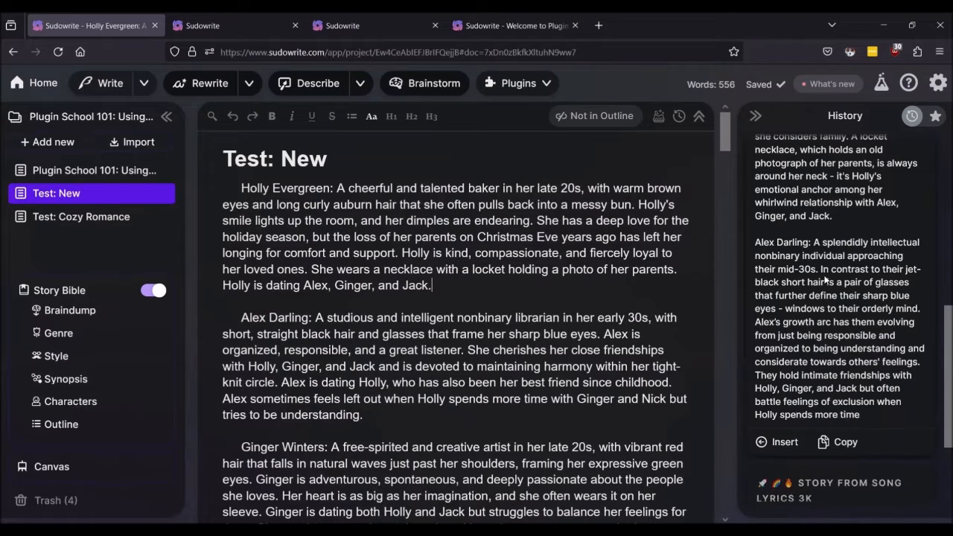
pyautogui.scroll(-4, 824, 280)
pyautogui.scroll(-2, 824, 275)
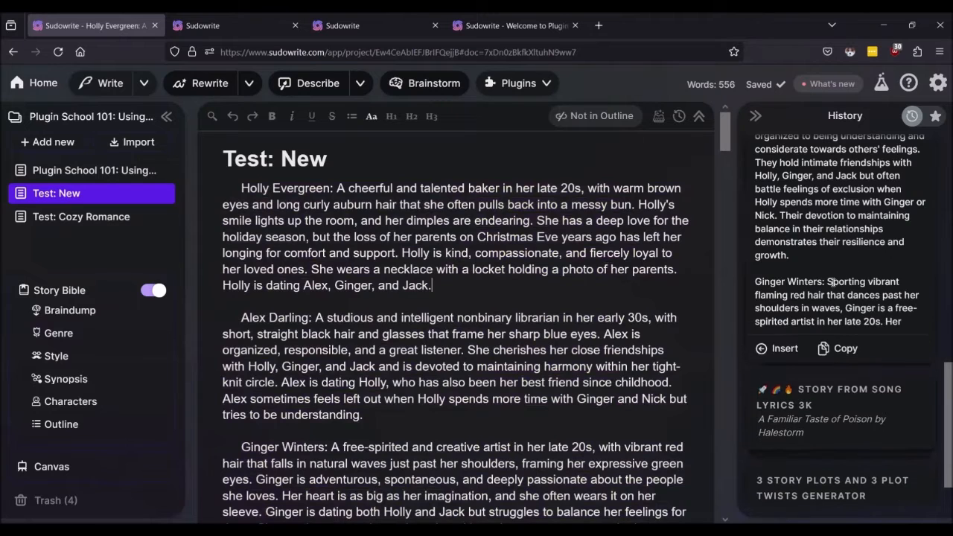
pyautogui.scroll(-3, 832, 282)
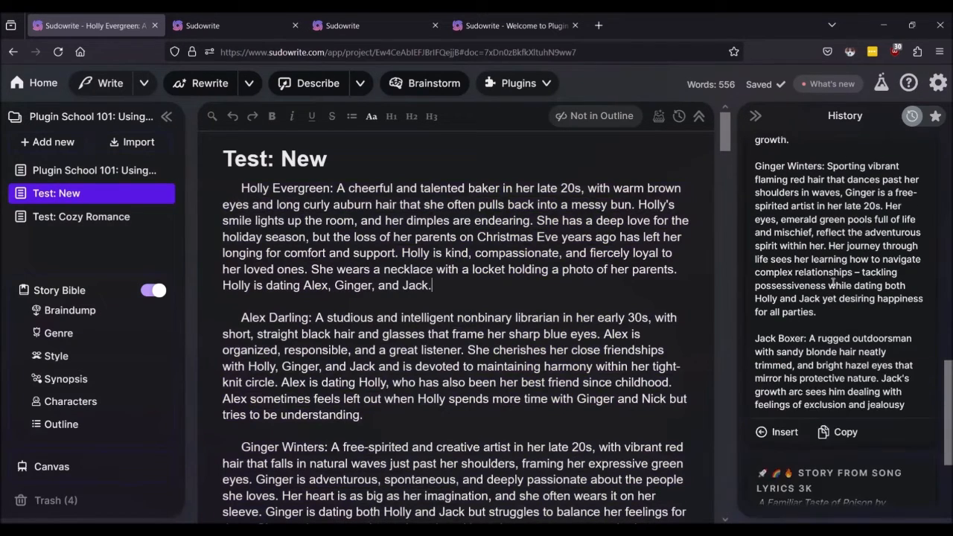
pyautogui.scroll(-4, 833, 281)
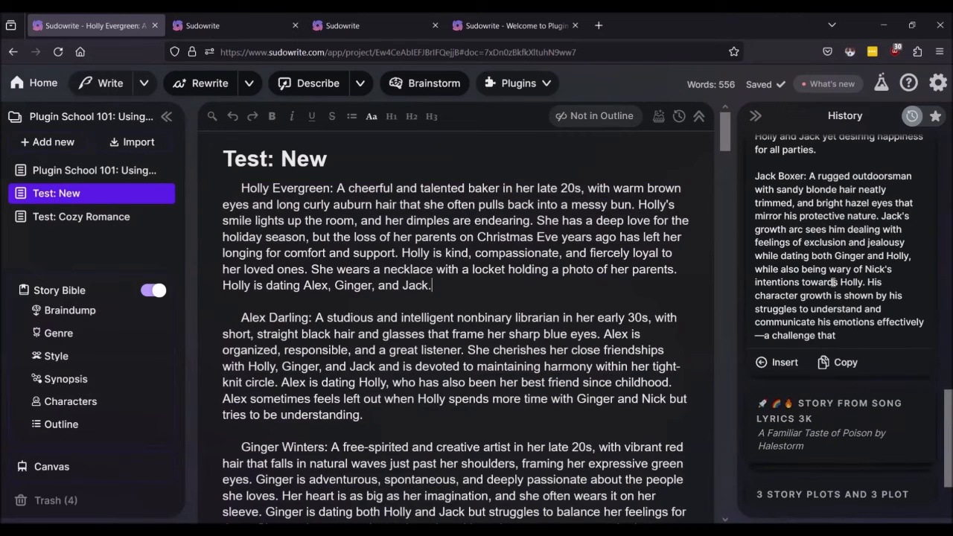
pyautogui.scroll(-2, 833, 281)
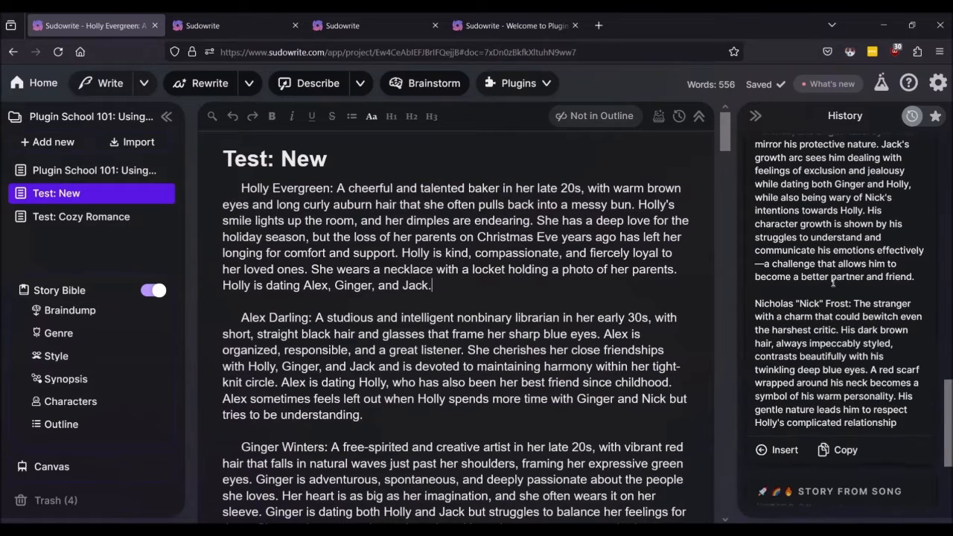
pyautogui.scroll(-4, 832, 282)
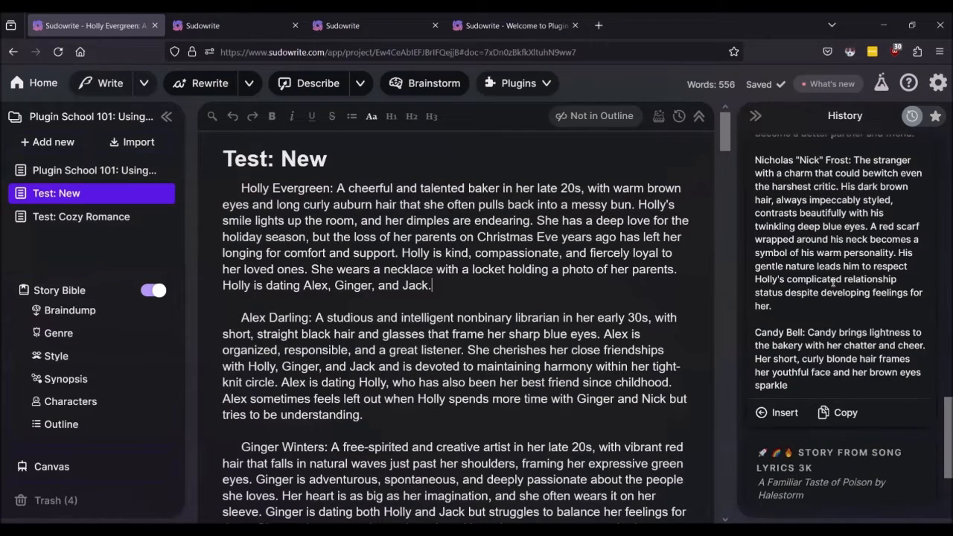
pyautogui.scroll(-2, 832, 281)
pyautogui.scroll(-1, 833, 281)
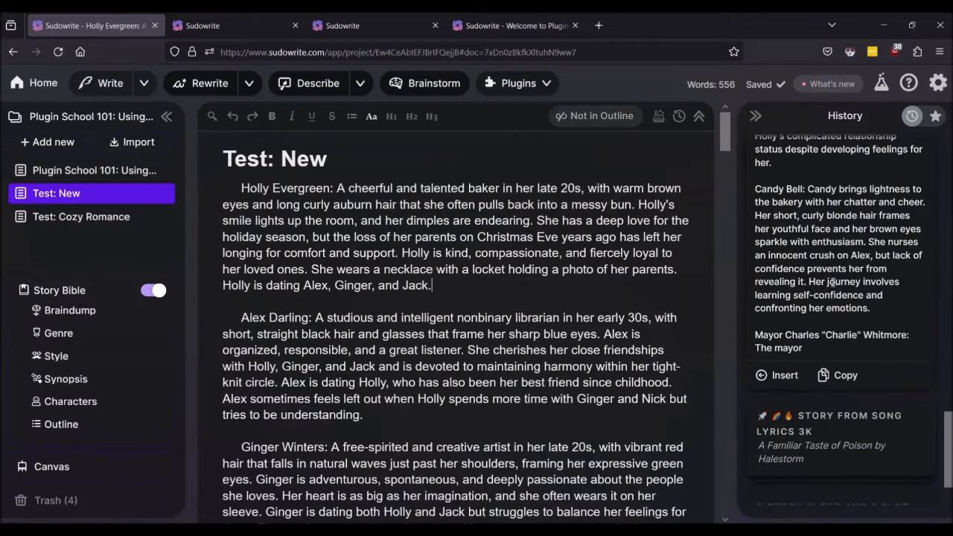
pyautogui.scroll(-3, 832, 287)
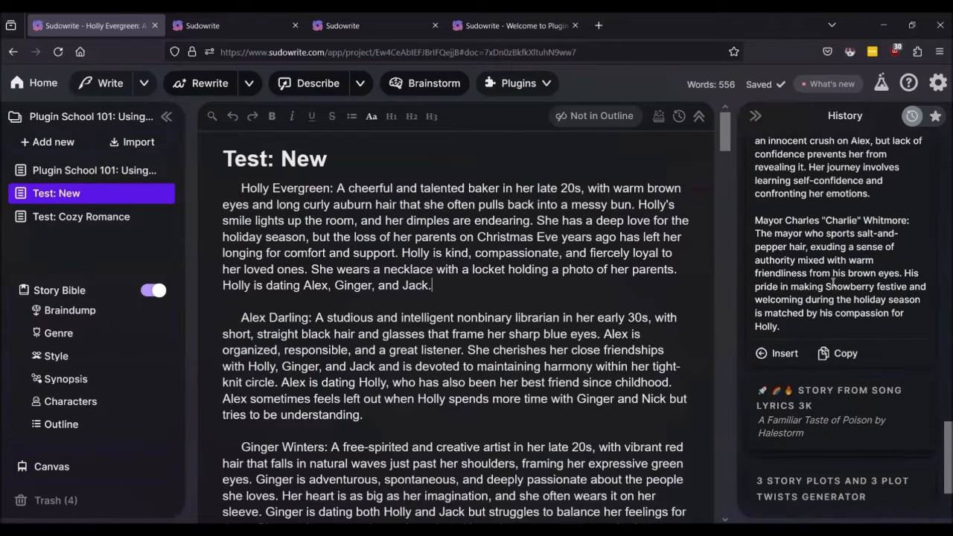
pyautogui.scroll(-4, 833, 281)
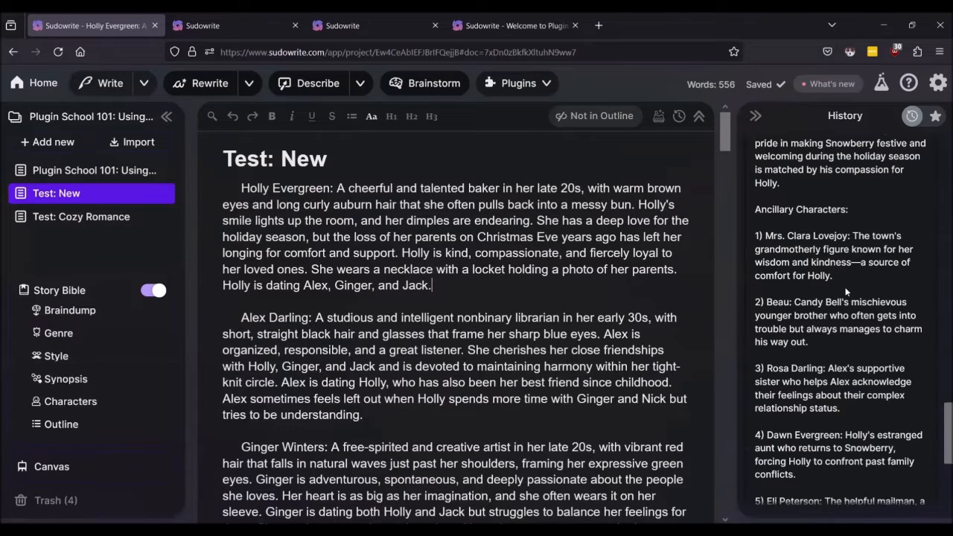
pyautogui.scroll(-4, 846, 291)
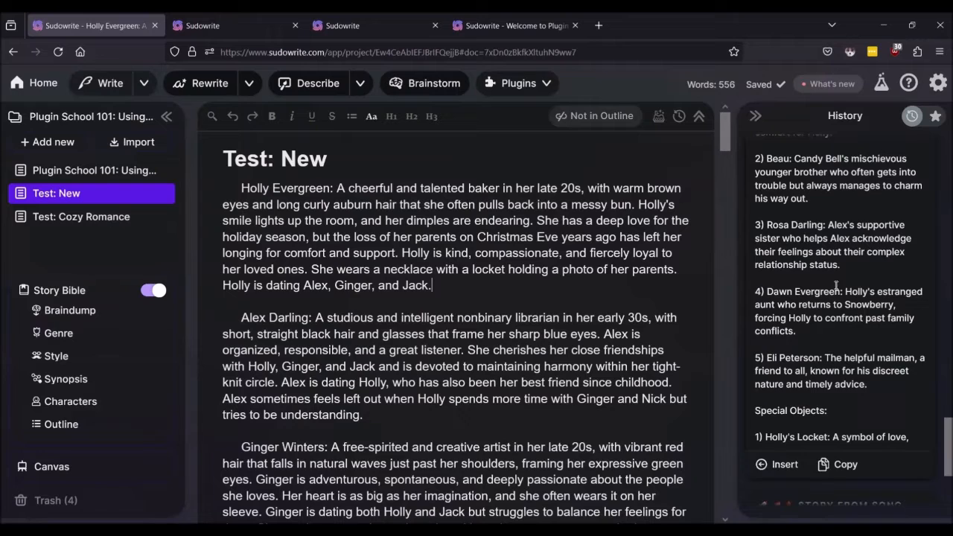
pyautogui.scroll(-4, 837, 291)
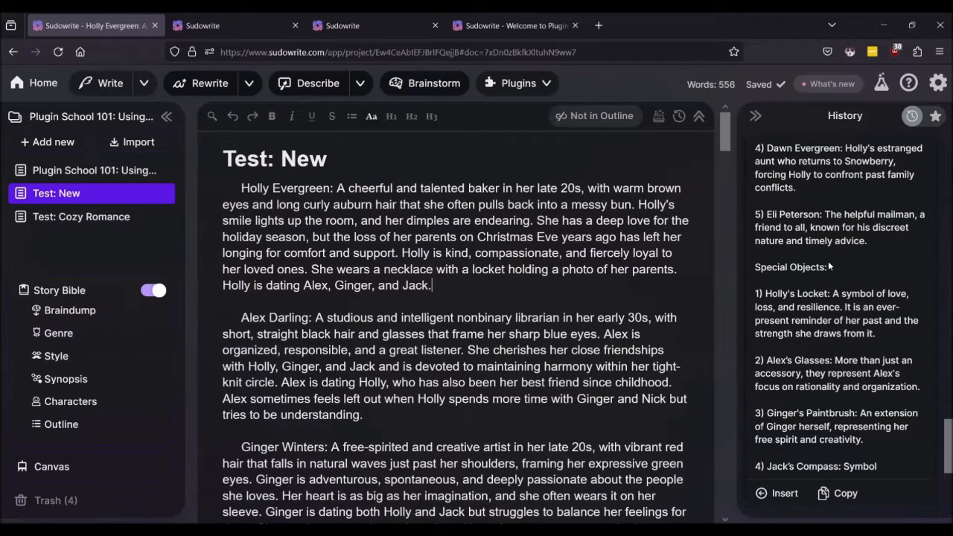
pyautogui.scroll(-3, 828, 261)
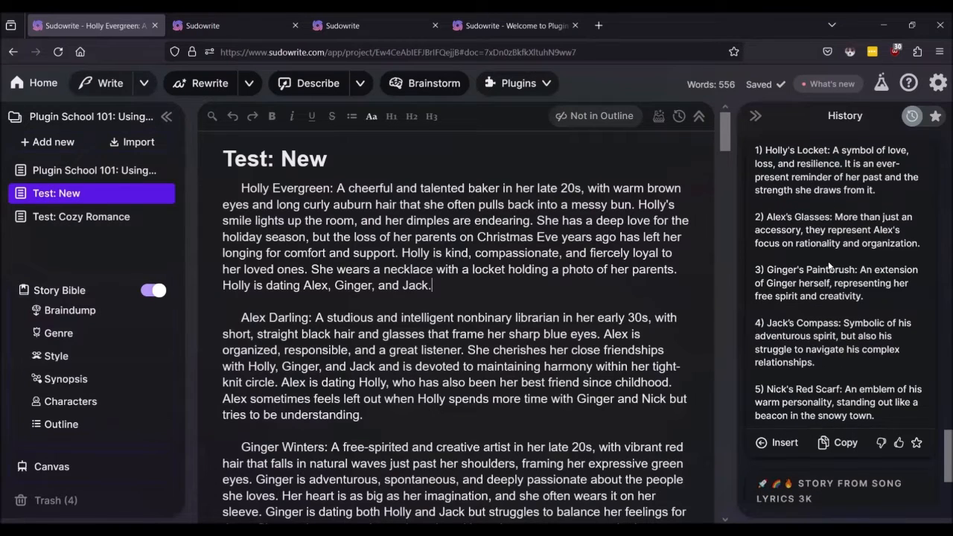
pyautogui.scroll(-1, 828, 266)
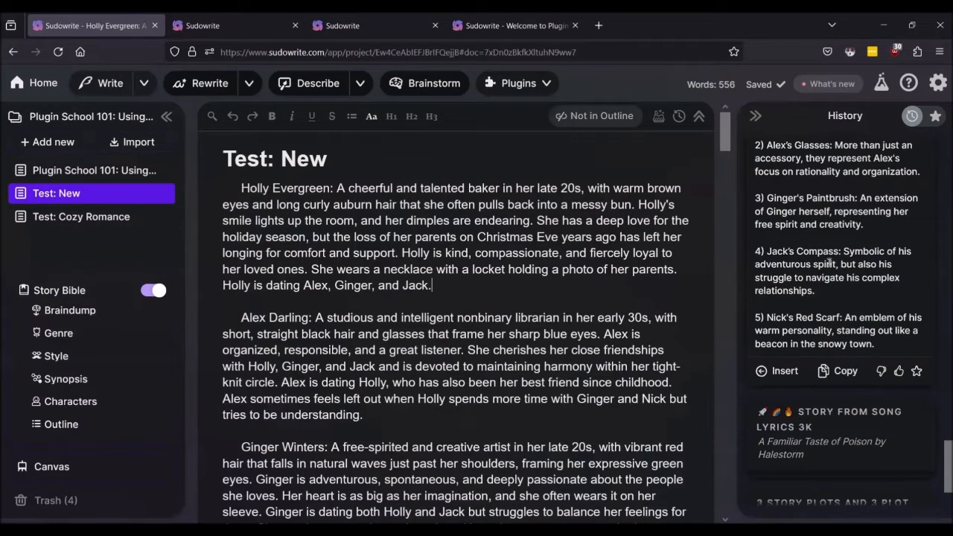
pyautogui.scroll(10, 828, 263)
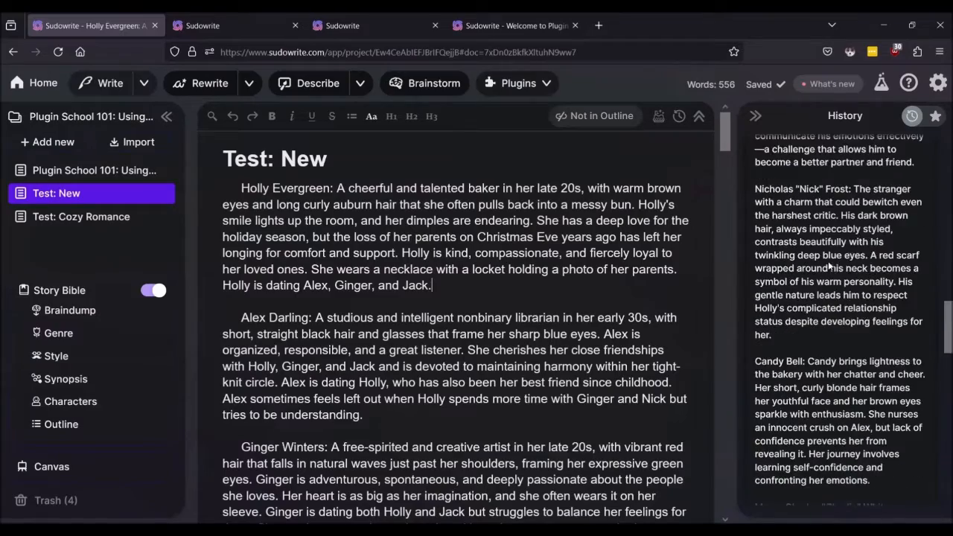
pyautogui.scroll(10, 828, 265)
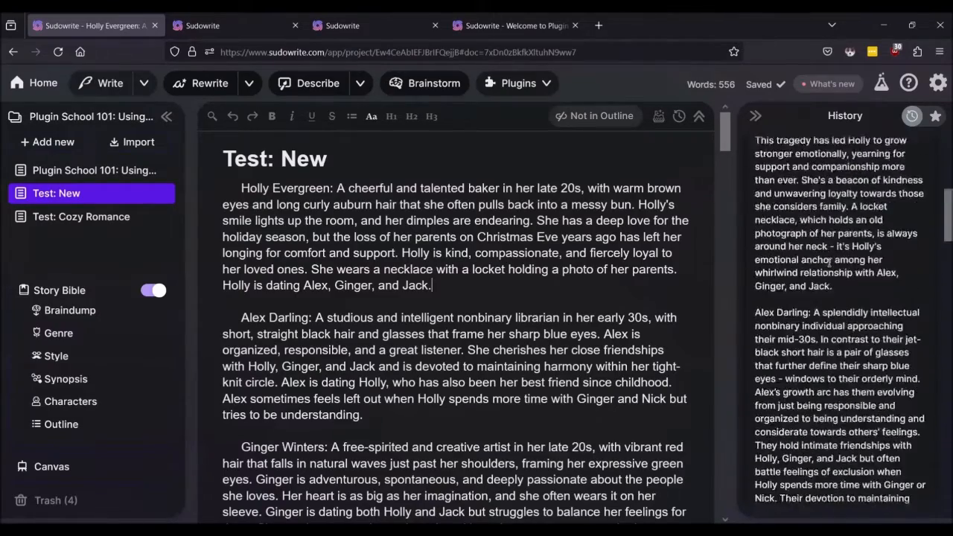
pyautogui.scroll(4, 829, 261)
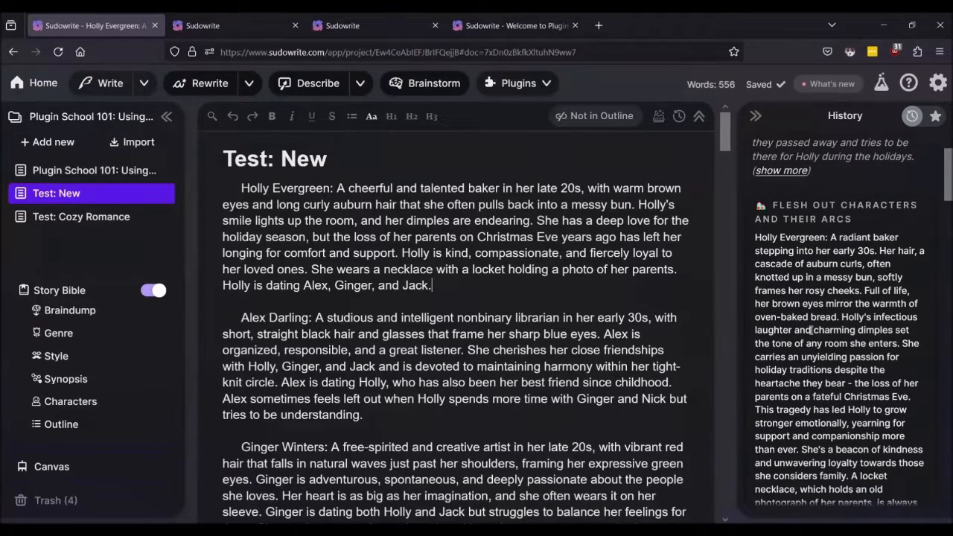
pyautogui.scroll(-1, 811, 328)
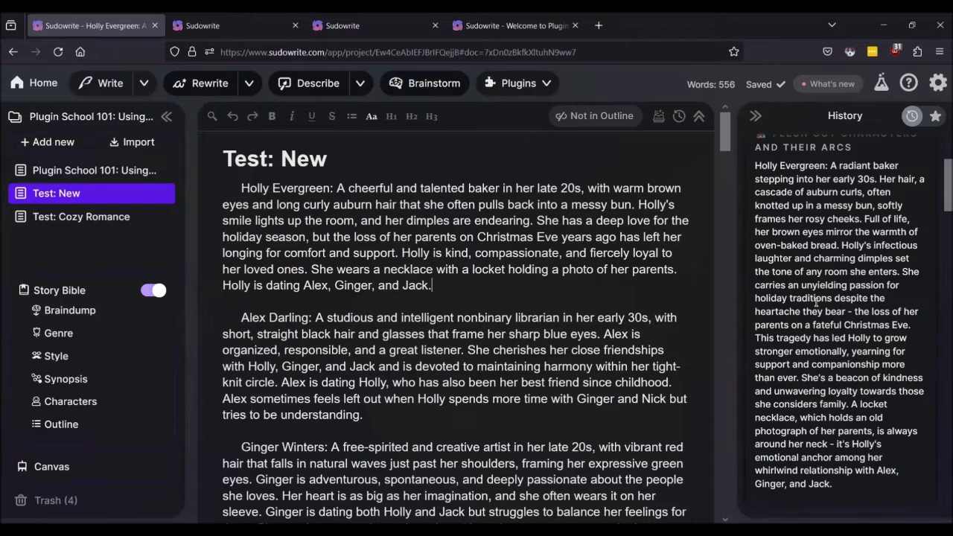
# Step: Scroll through the History output to review the generated character profiles
pyautogui.scroll(-1, 816, 302)
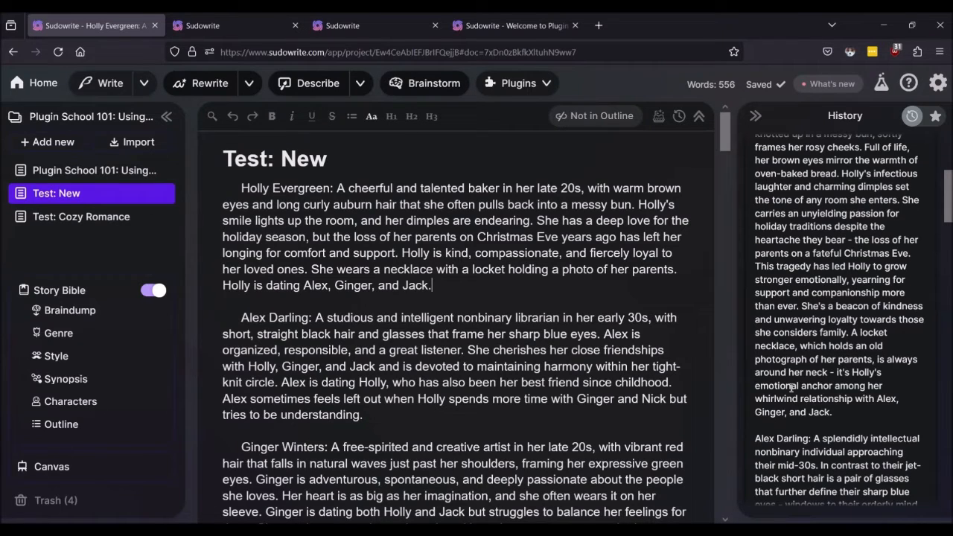
pyautogui.scroll(-10, 792, 388)
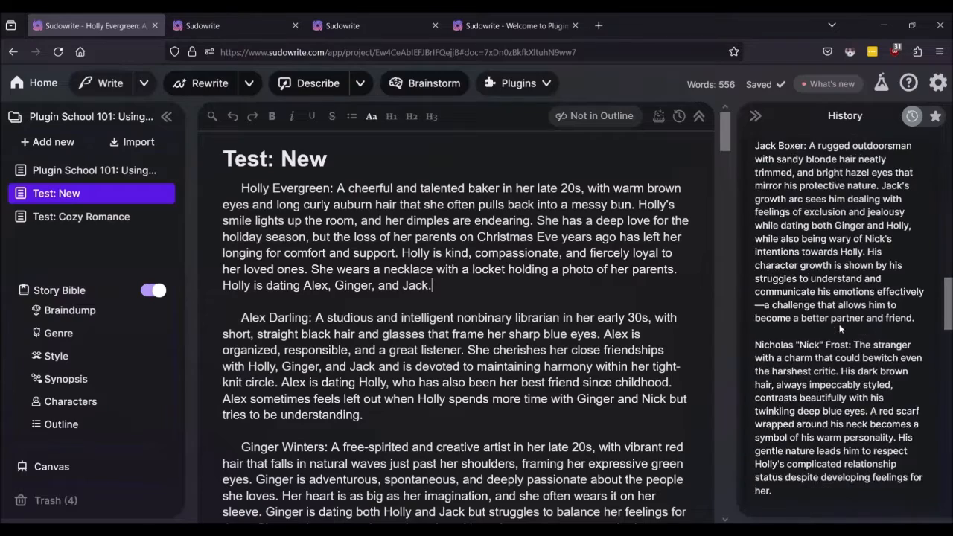
pyautogui.scroll(-5, 840, 324)
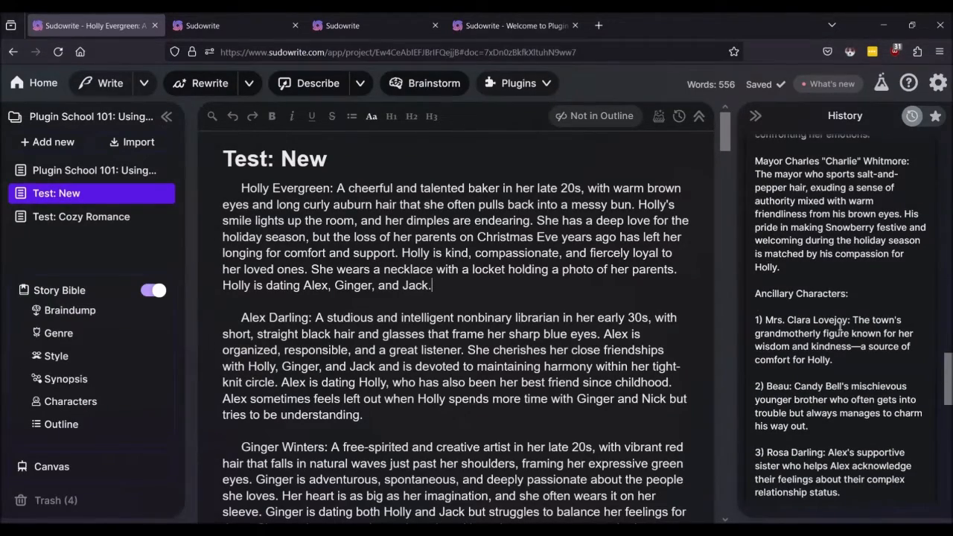
pyautogui.scroll(-4, 840, 325)
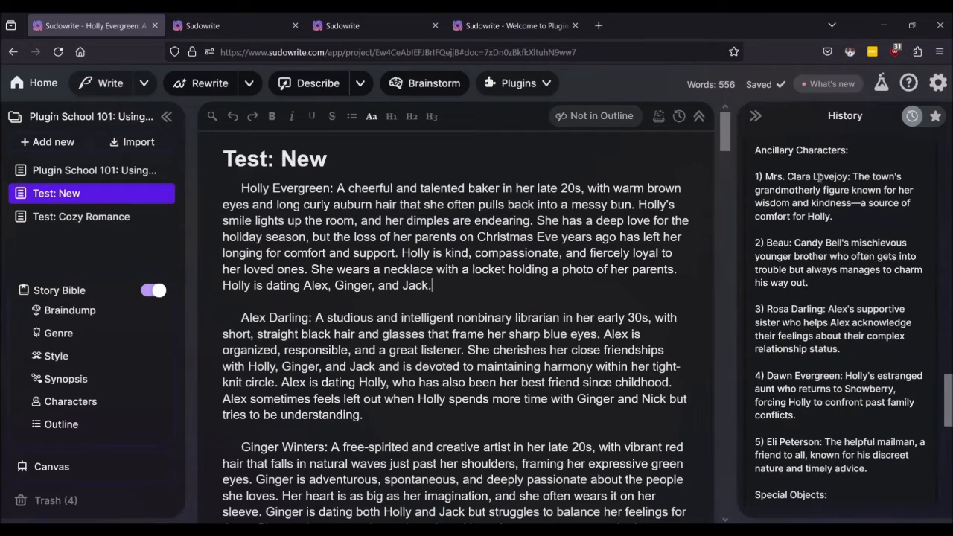
pyautogui.scroll(-12, 570, 298)
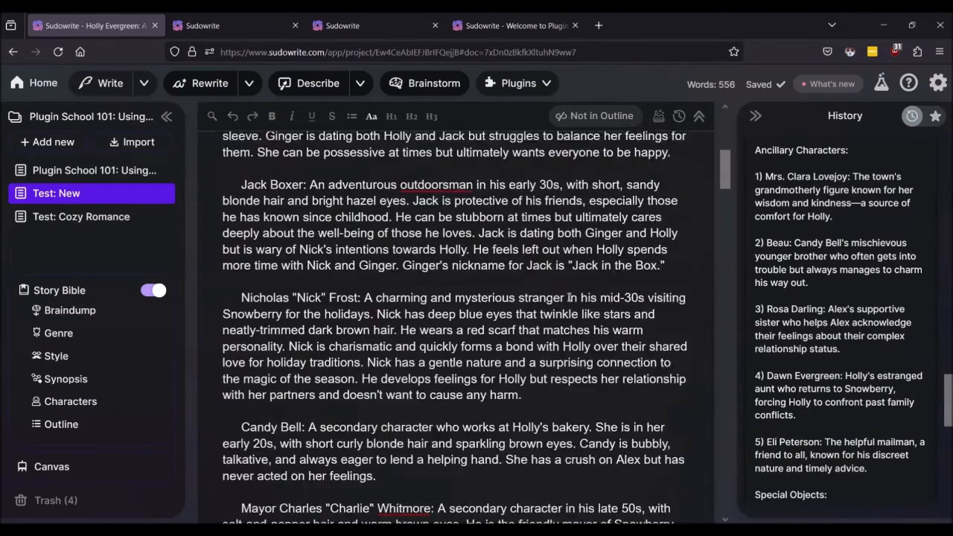
pyautogui.scroll(3, 569, 299)
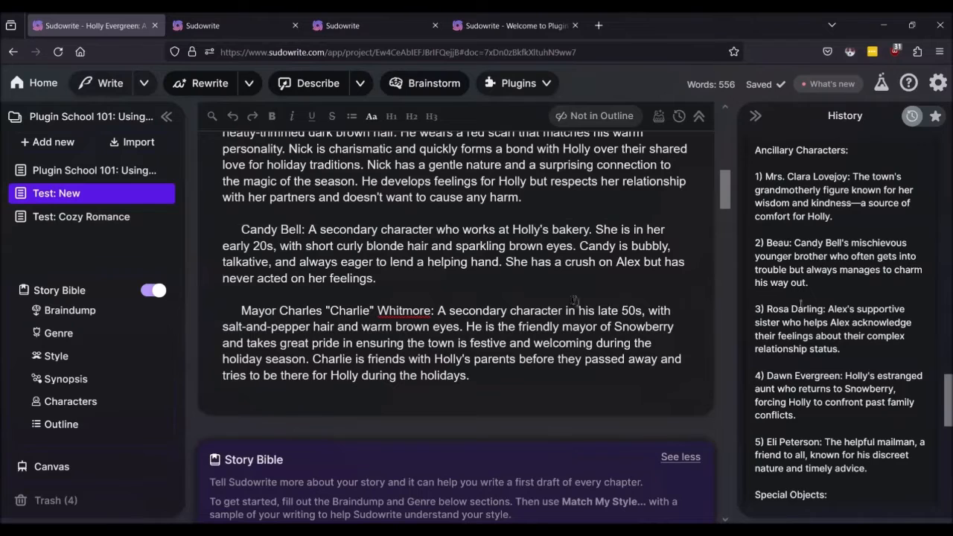
pyautogui.scroll(3, 862, 270)
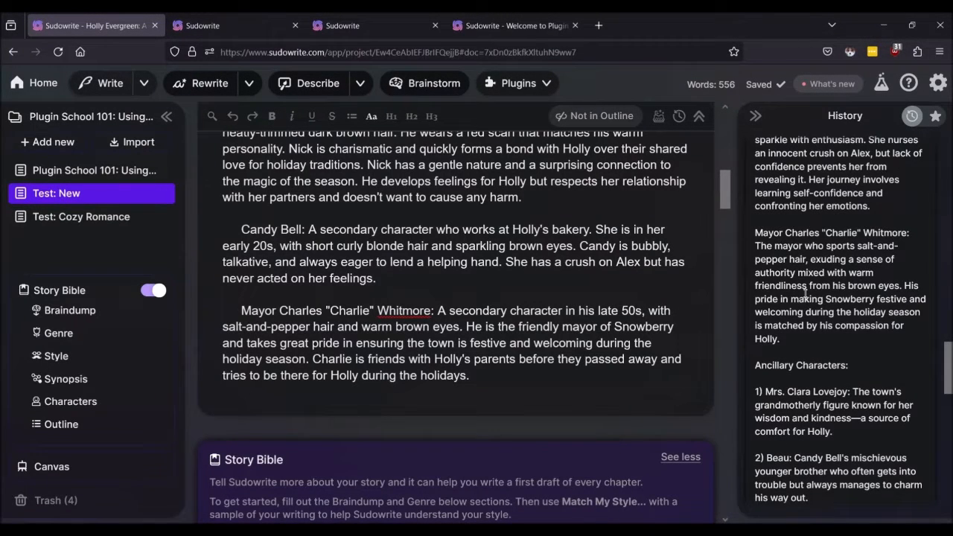
pyautogui.scroll(-3, 805, 292)
pyautogui.scroll(-1, 833, 307)
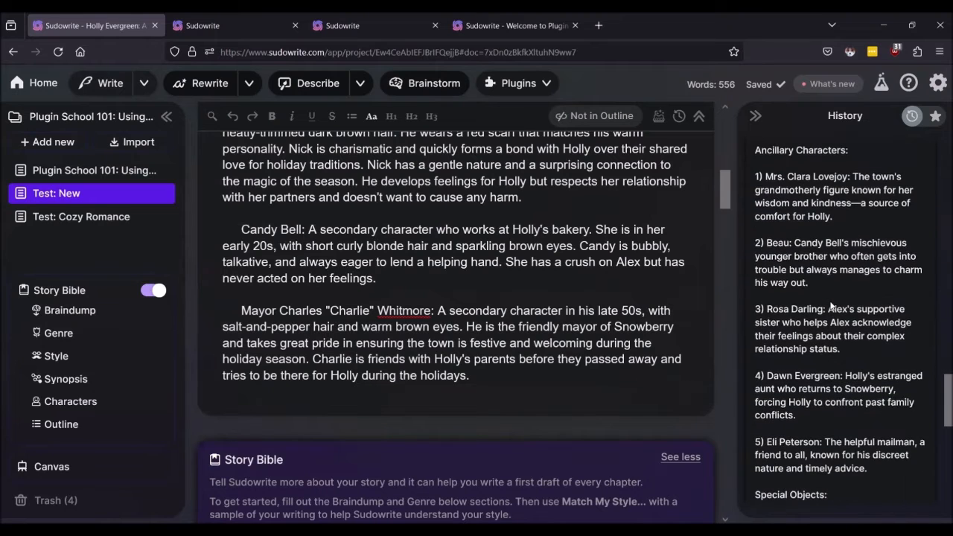
pyautogui.scroll(-2, 825, 332)
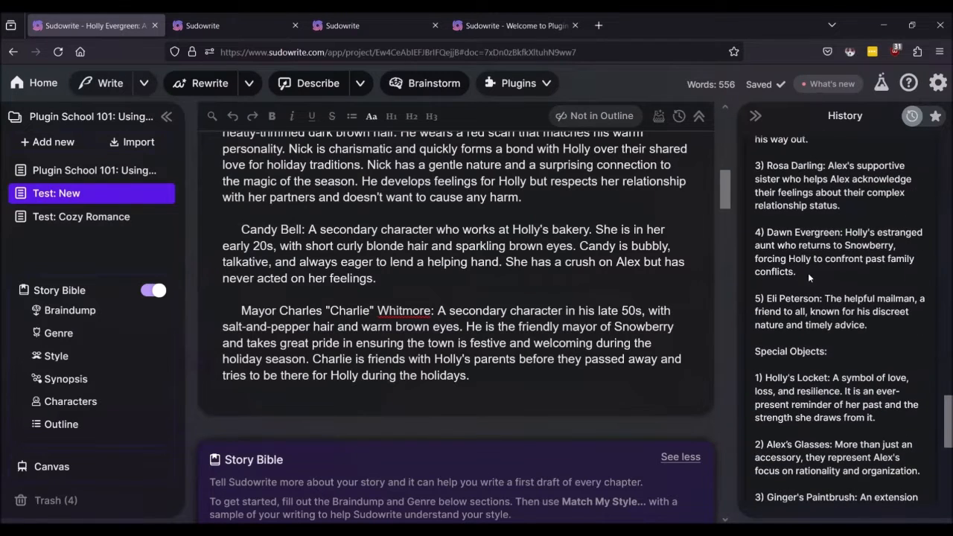
pyautogui.scroll(-2, 826, 304)
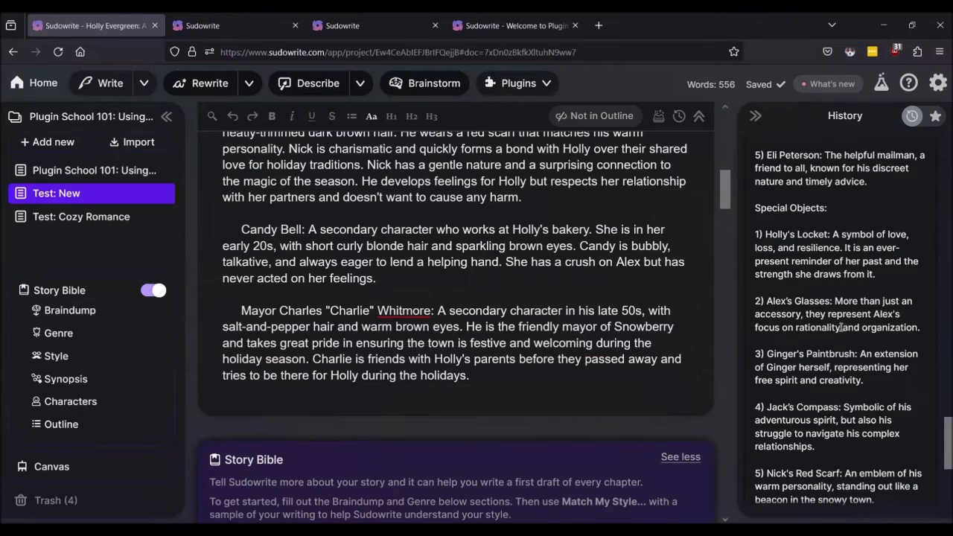
pyautogui.scroll(-2, 827, 327)
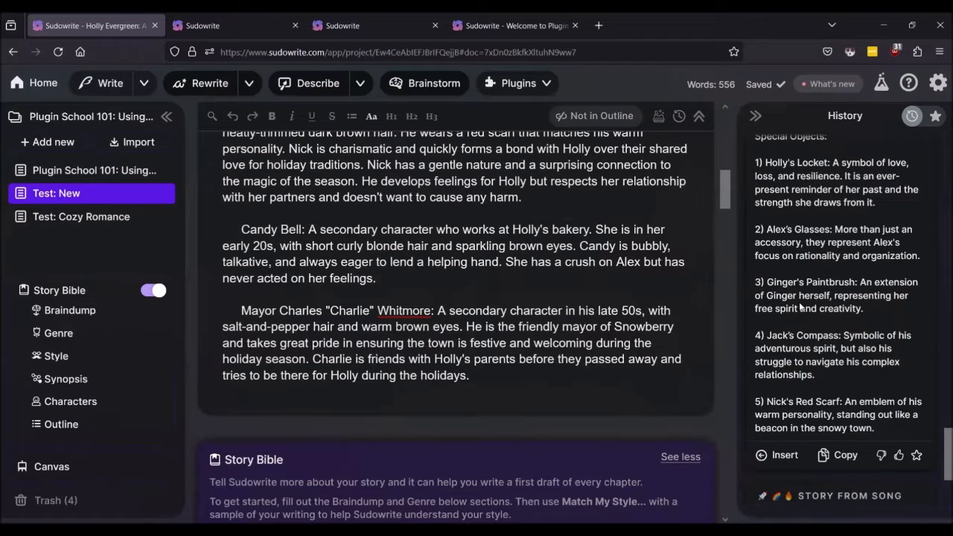
pyautogui.scroll(-2, 806, 345)
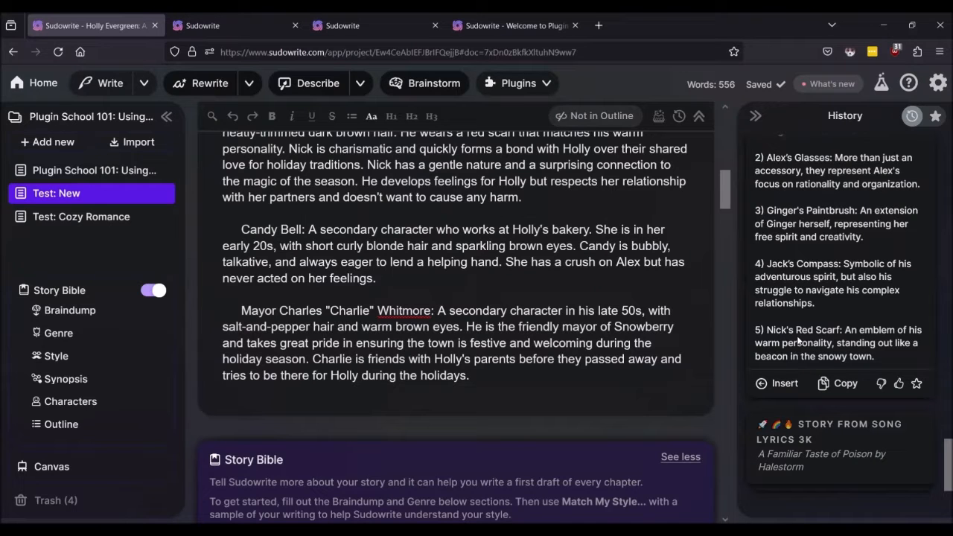
pyautogui.scroll(-2, 797, 338)
pyautogui.scroll(4, 796, 339)
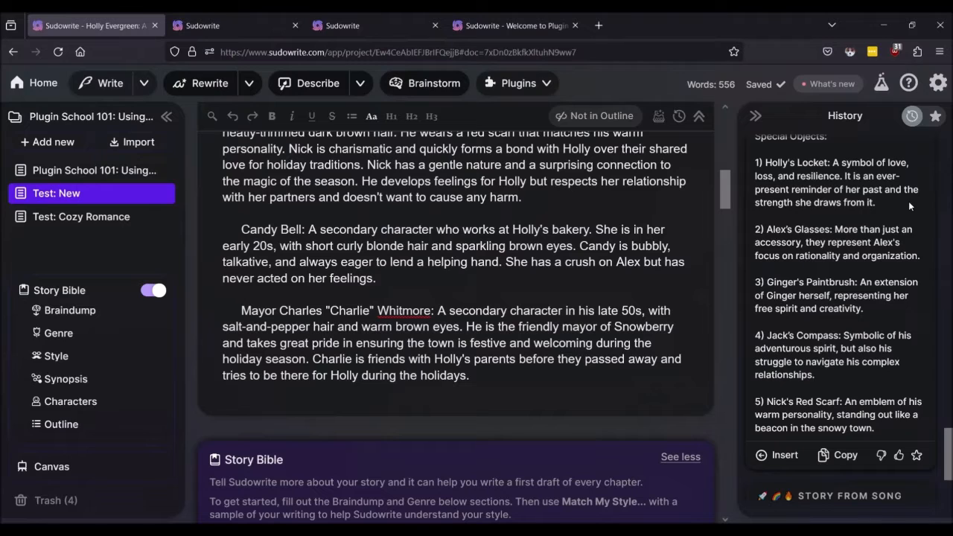
pyautogui.scroll(15, 908, 201)
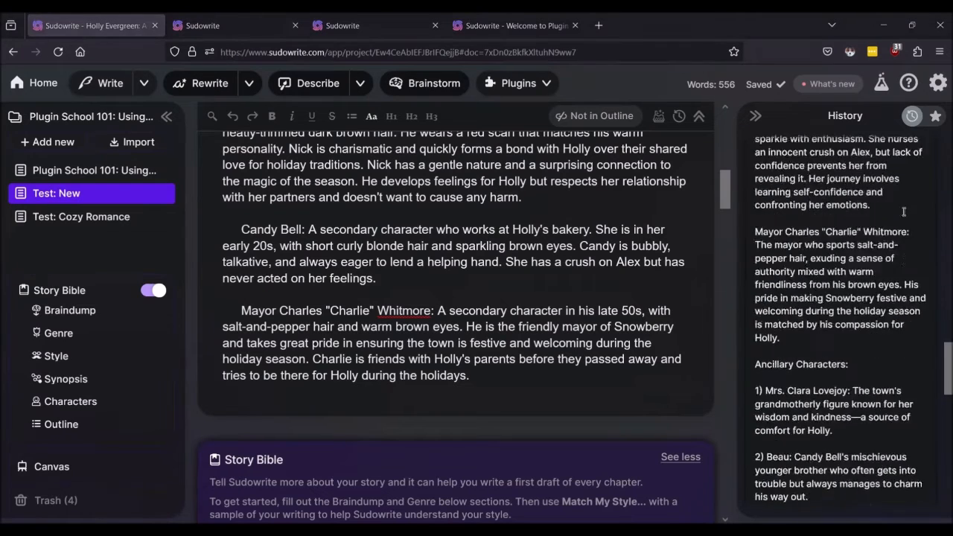
# Step: Review recent plugin credit activity in the account settings panel
pyautogui.click(935, 86)
pyautogui.click(701, 277)
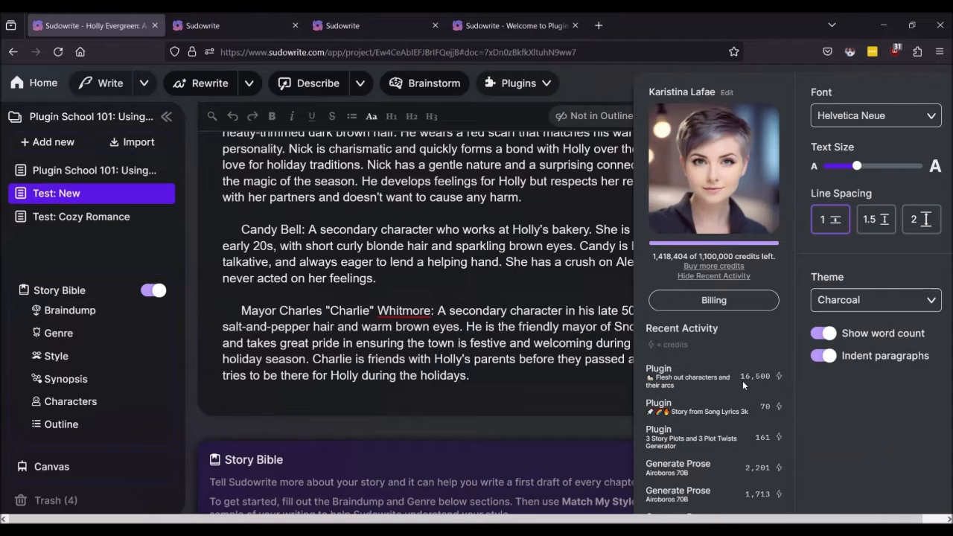
pyautogui.click(542, 359)
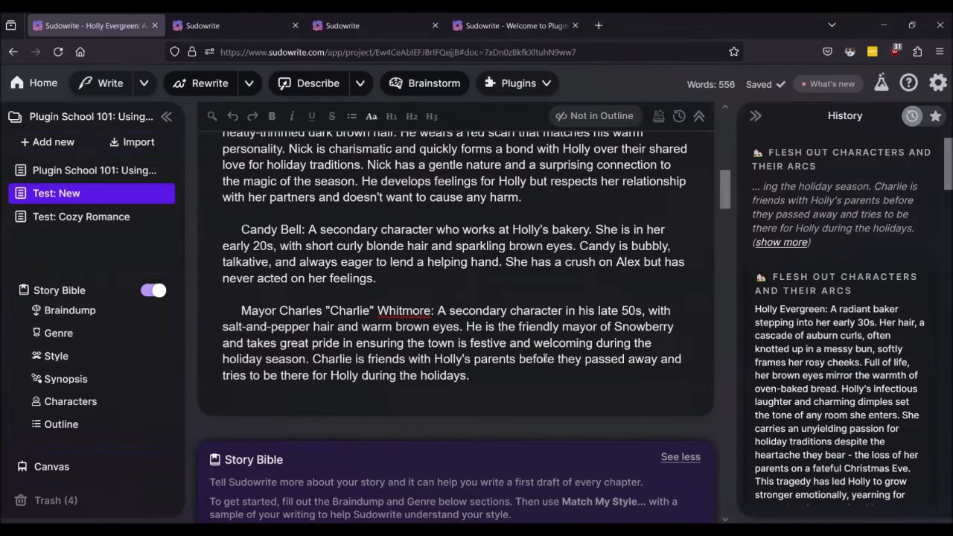
pyautogui.scroll(-8, 778, 357)
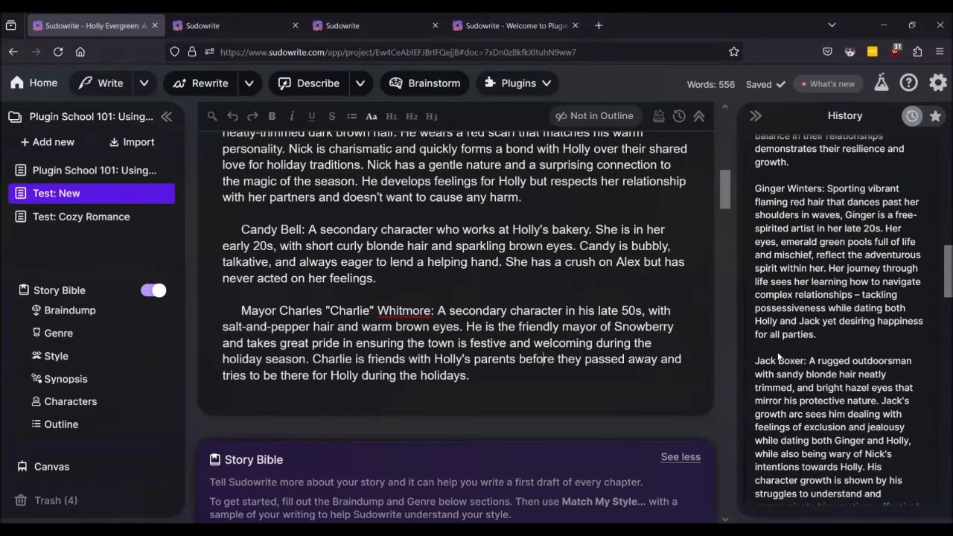
pyautogui.scroll(-10, 778, 358)
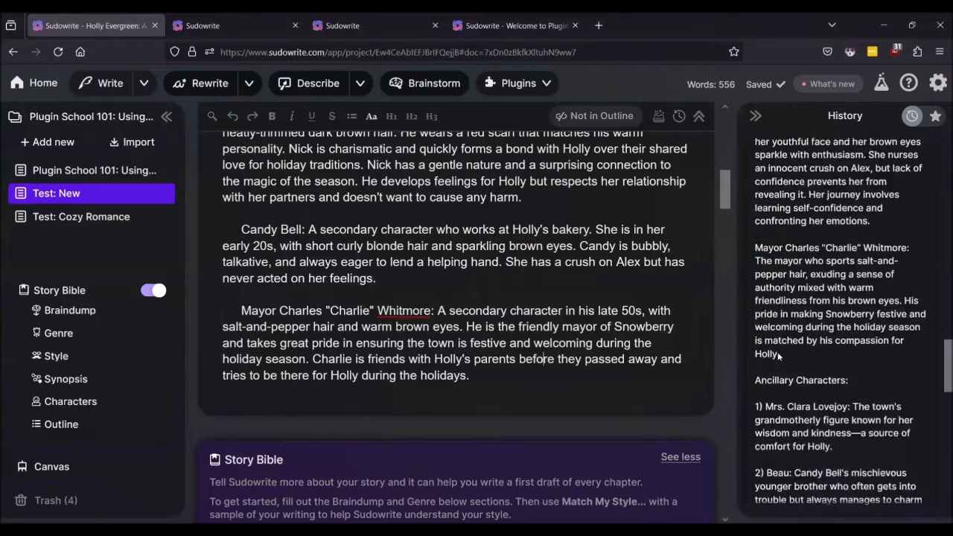
pyautogui.scroll(-4, 778, 356)
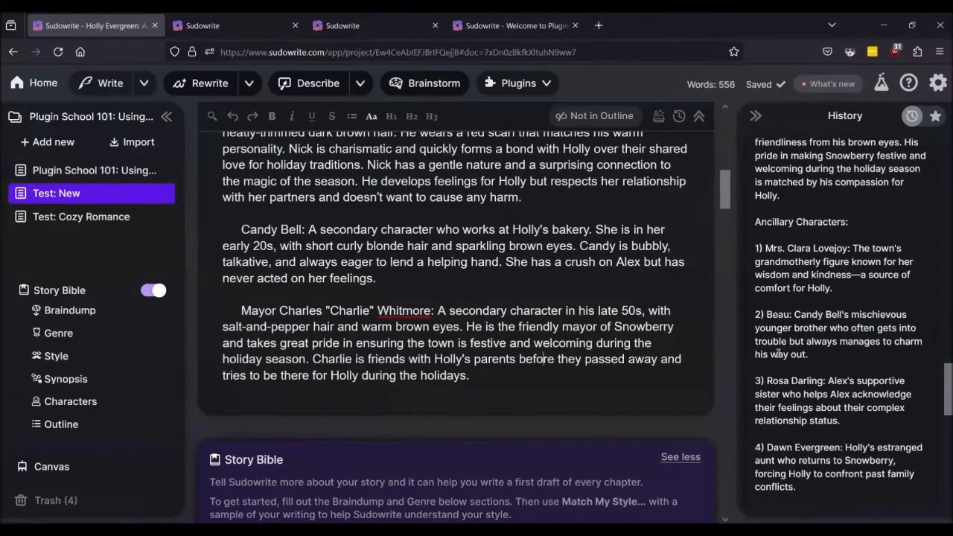
pyautogui.scroll(10, 479, 298)
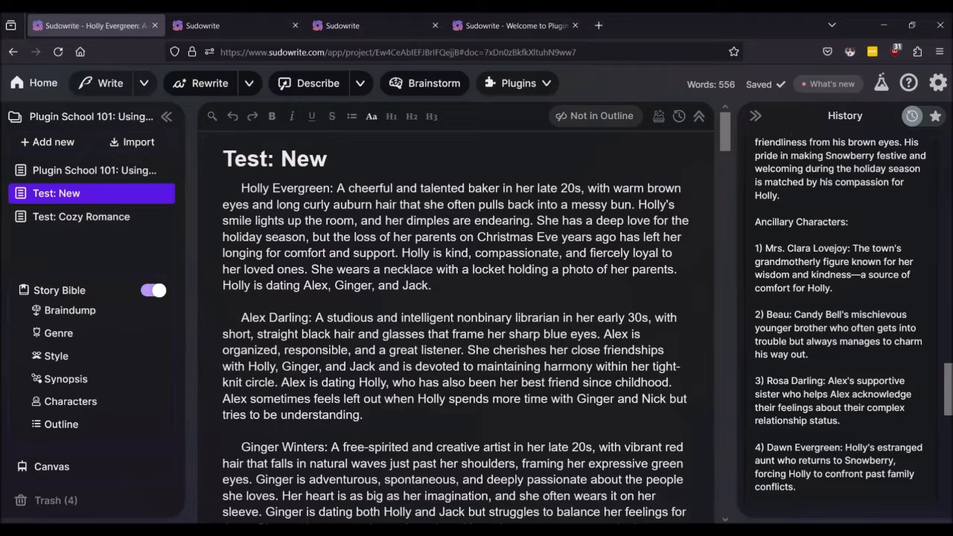
# Step: Add the Chapter Summary in 100 words plugin from the Plugin School 101 document
pyautogui.click(51, 169)
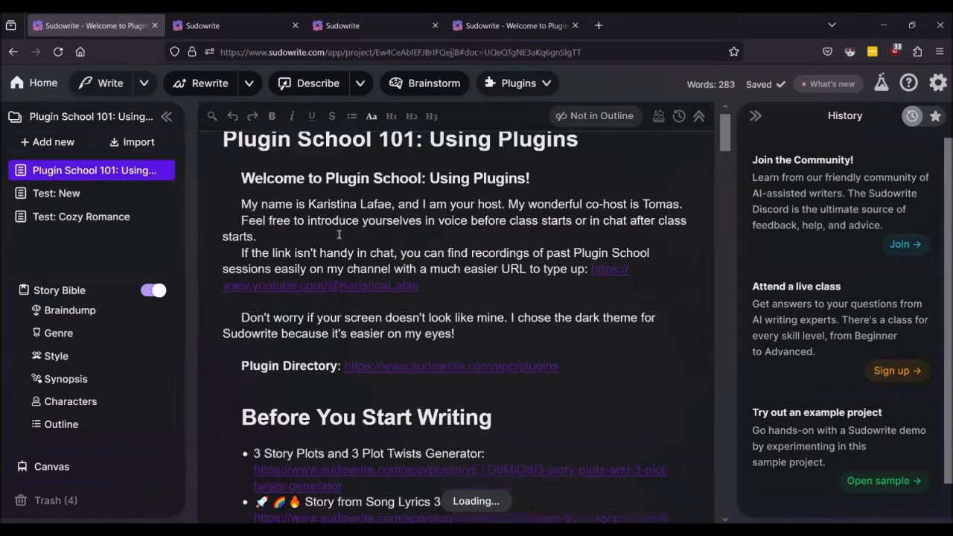
pyautogui.scroll(-2, 339, 235)
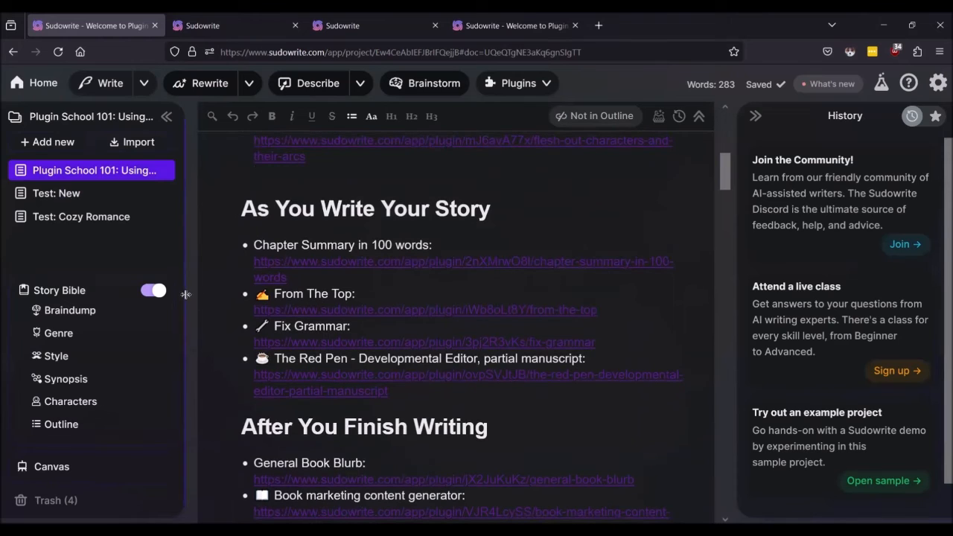
pyautogui.keyDown('ctrl'); pyautogui.click(293, 263); pyautogui.keyUp('ctrl')
pyautogui.click(232, 23)
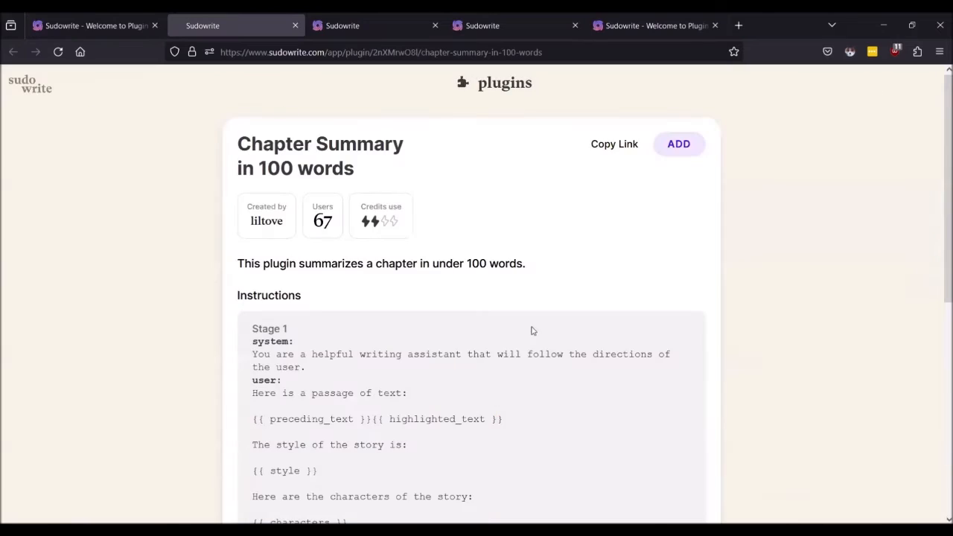
pyautogui.click(678, 143)
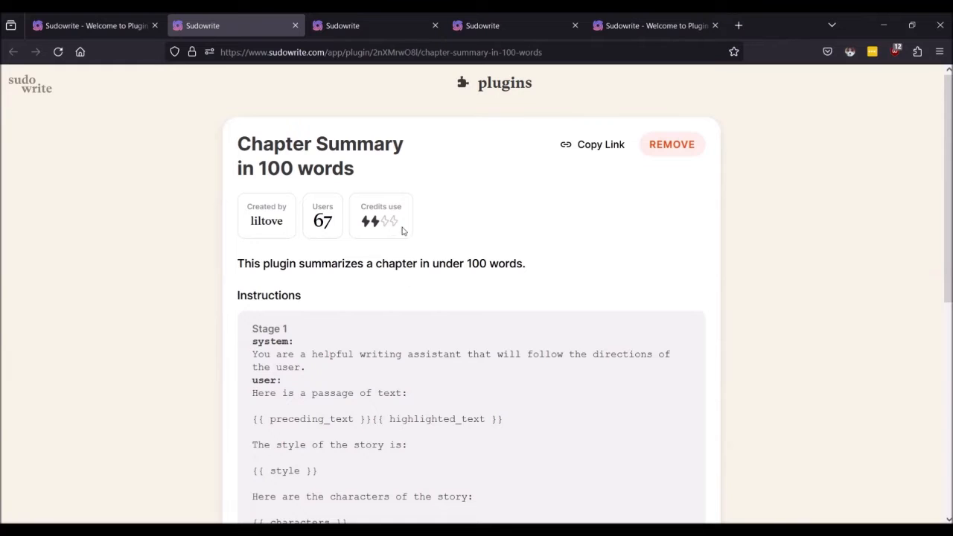
# Step: Return to the project editor and open the Test: Cozy Romance document
pyautogui.scroll(-2, 493, 234)
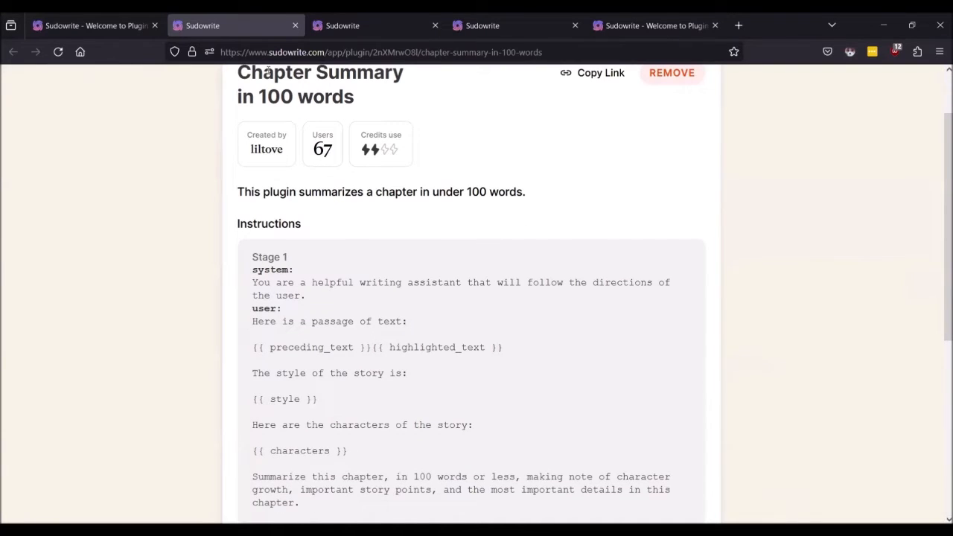
pyautogui.click(113, 26)
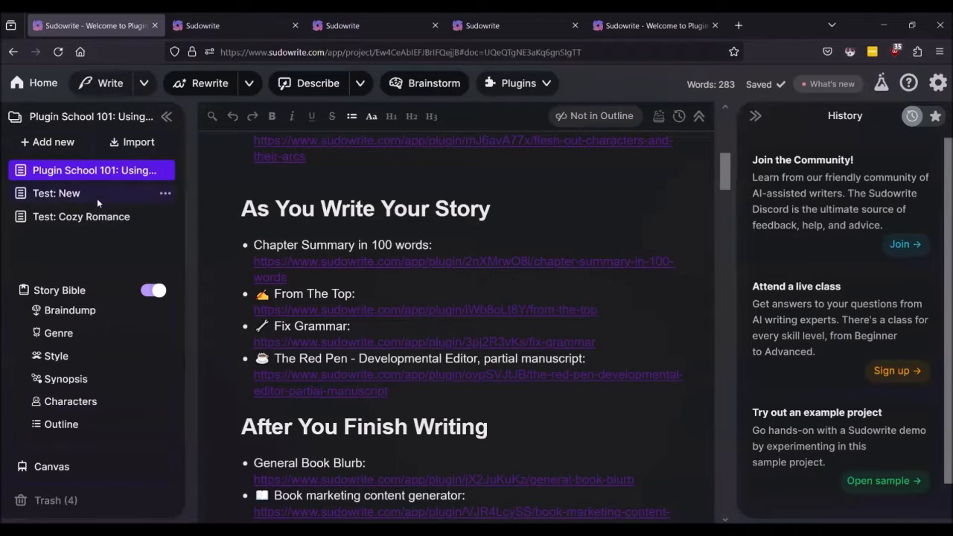
pyautogui.click(65, 217)
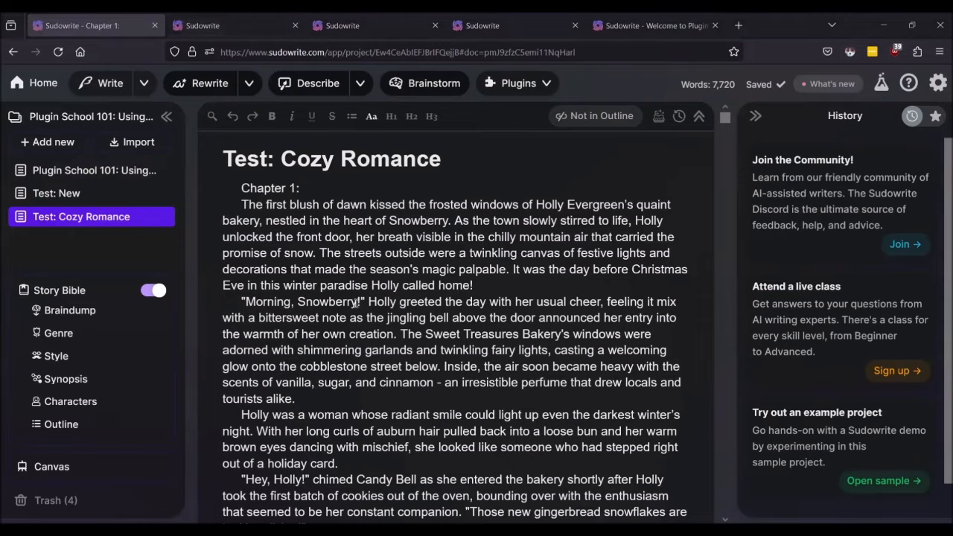
# Step: Select the entire 7,720-word chapter and run Chapter Summary in 100 words on it
pyautogui.hotkey('ctrl', 'a')
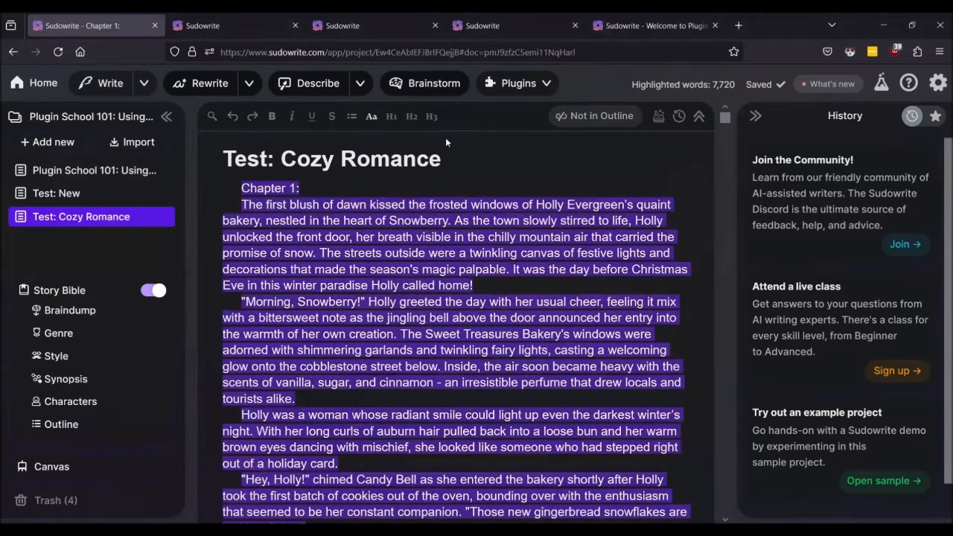
pyautogui.click(535, 87)
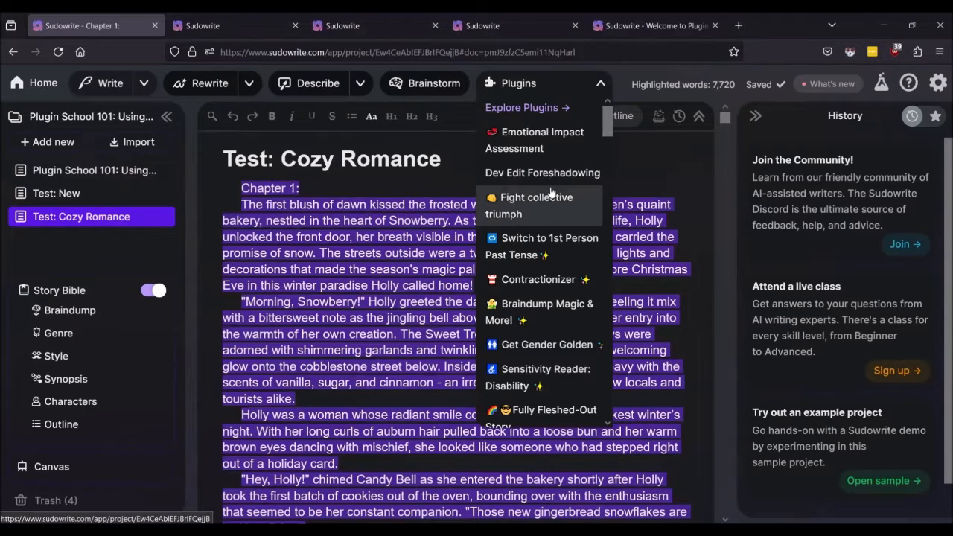
pyautogui.scroll(-3, 551, 192)
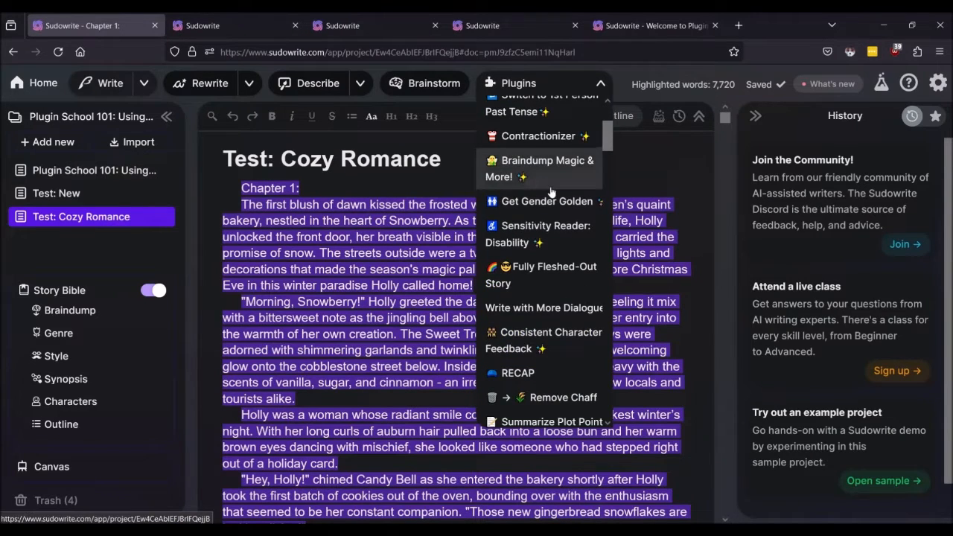
pyautogui.scroll(-7, 551, 192)
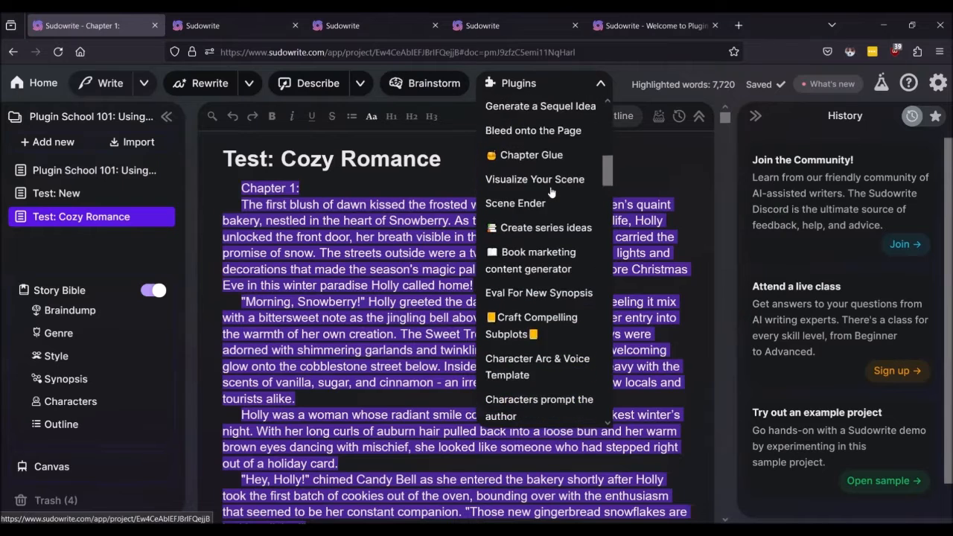
pyautogui.scroll(-10, 551, 192)
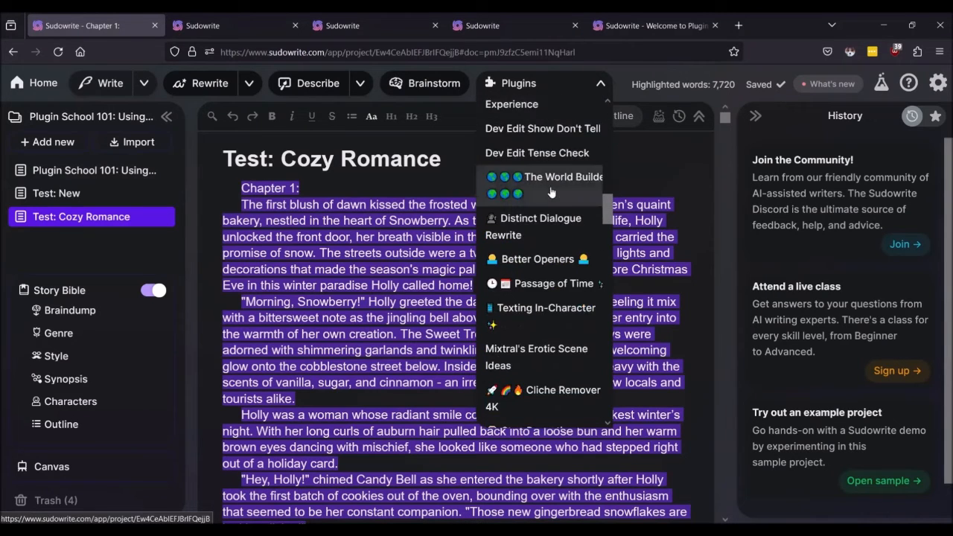
pyautogui.scroll(-10, 551, 192)
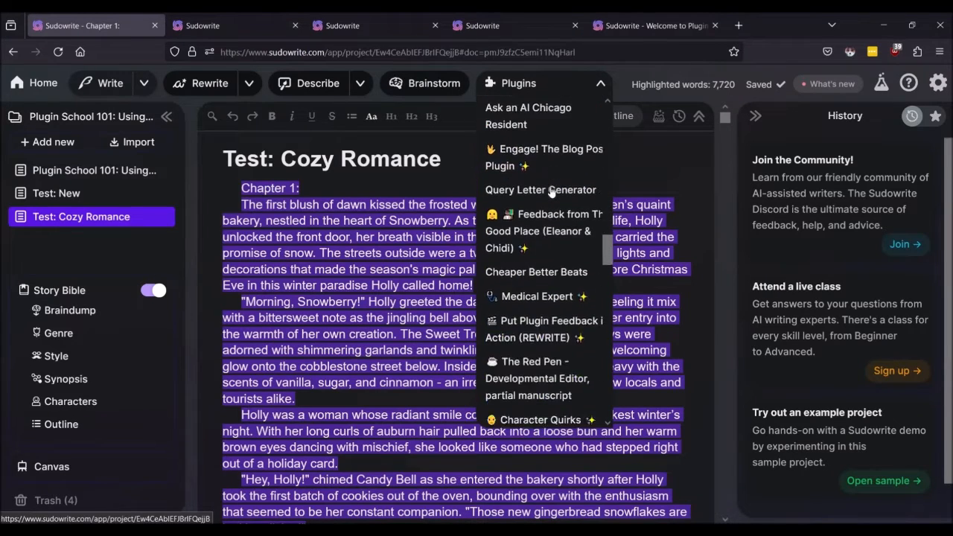
pyautogui.scroll(-9, 551, 192)
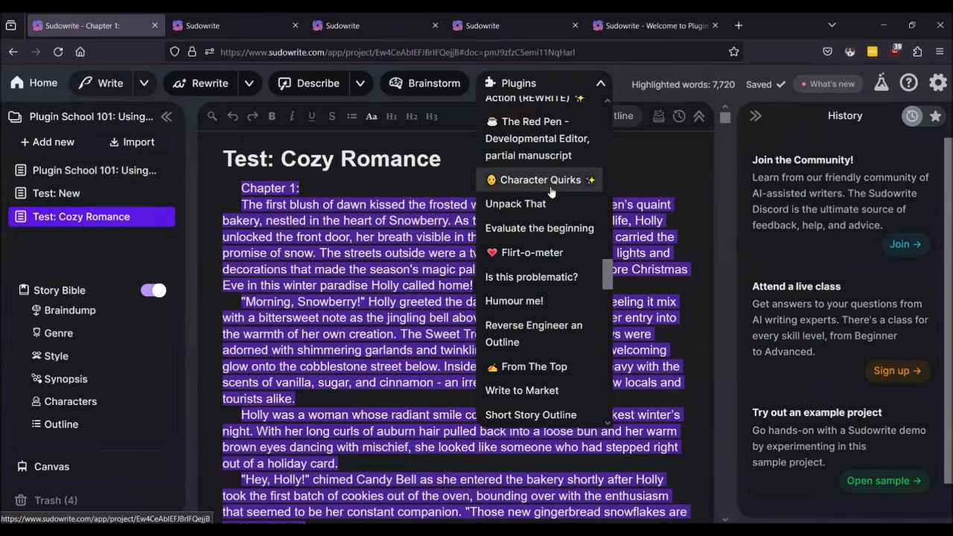
pyautogui.scroll(-10, 551, 192)
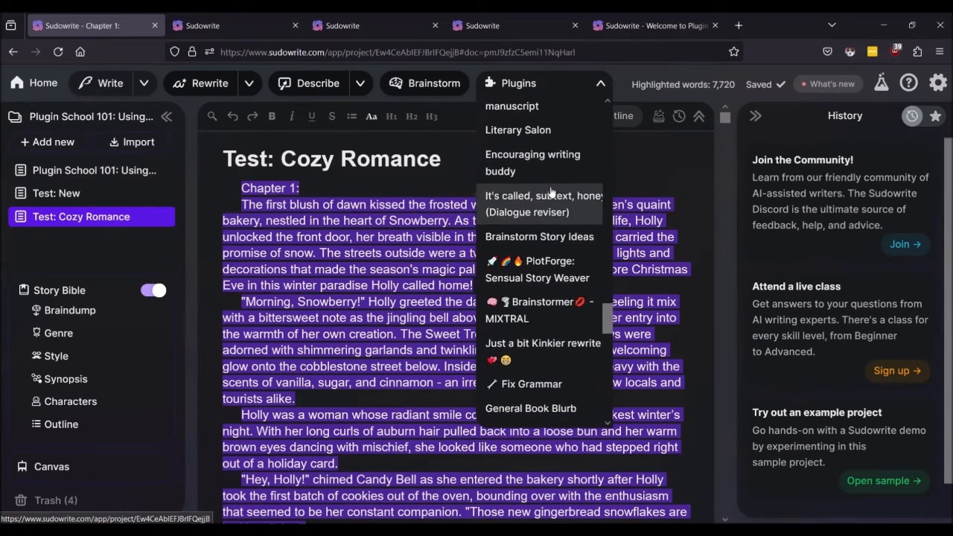
pyautogui.scroll(-5, 551, 192)
pyautogui.scroll(-5, 551, 192)
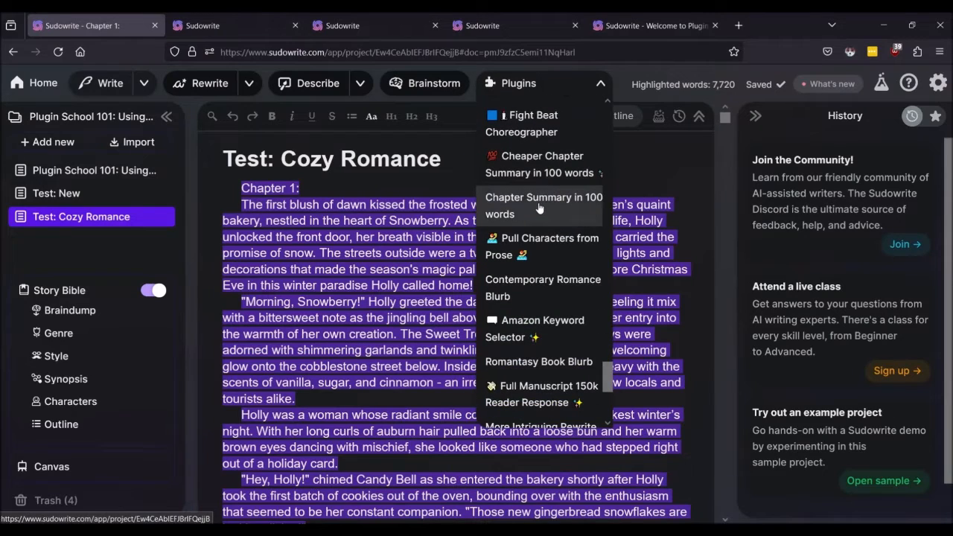
pyautogui.click(540, 208)
# Step: Clear the chapter highlight after the fewer-than-6000-words warning appears
pyautogui.scroll(-1, 604, 367)
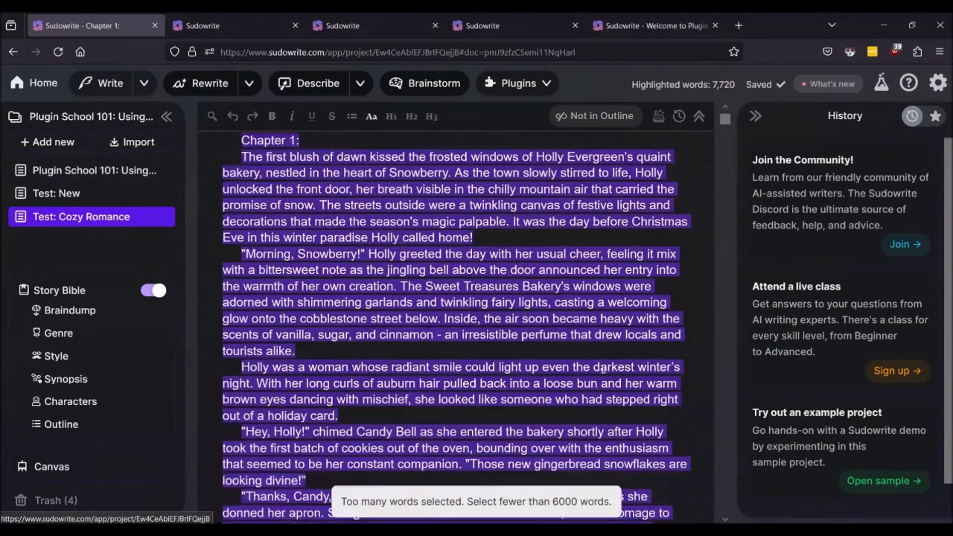
pyautogui.scroll(-1, 604, 367)
pyautogui.scroll(2, 599, 343)
pyautogui.click(495, 284)
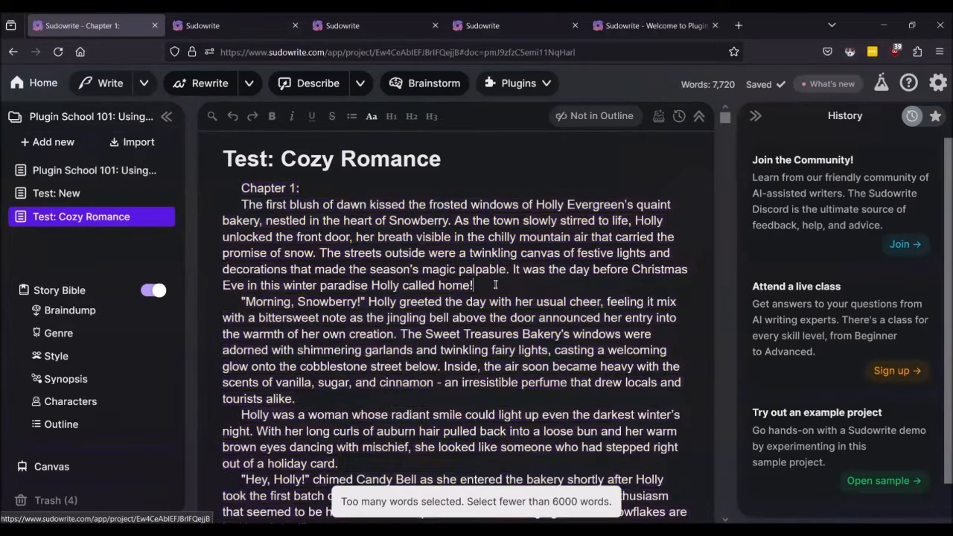
# Step: Try a partial selection extended from the opening paragraph, then clear it
pyautogui.doubleClick(365, 237)
pyautogui.click(417, 253)
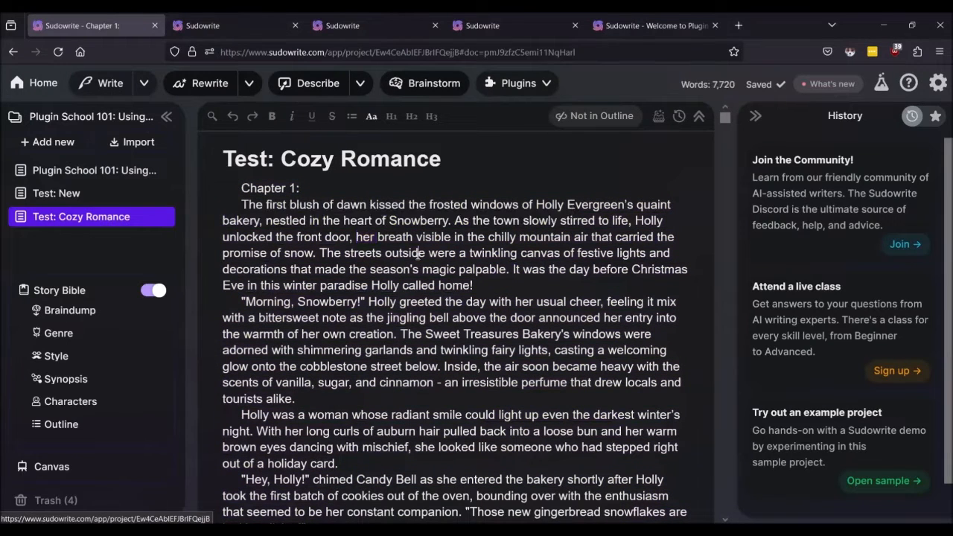
pyautogui.tripleClick(418, 253)
pyautogui.hotkey('shift', 'Down')
pyautogui.hotkey('shift', 'Down')
pyautogui.hotkey('shift', 'Down')
pyautogui.hotkey('shift', 'Down')
pyautogui.hotkey('shift', 'Down')
pyautogui.hotkey('shift', 'Down')
pyautogui.hotkey('shift', 'Down')
pyautogui.hotkey('shift', 'Down')
pyautogui.hotkey('shift', 'Down')
pyautogui.hotkey('shift', 'Down')
pyautogui.hotkey('shift', 'Down')
pyautogui.hotkey('shift', 'Down')
pyautogui.hotkey('shift', 'Down')
pyautogui.hotkey('shift', 'Down')
pyautogui.hotkey('shift', 'Down')
pyautogui.hotkey('shift', 'Down')
pyautogui.hotkey('shift', 'Down')
pyautogui.hotkey('shift', 'Down')
pyautogui.hotkey('shift', 'Down')
pyautogui.hotkey('shift', 'Down')
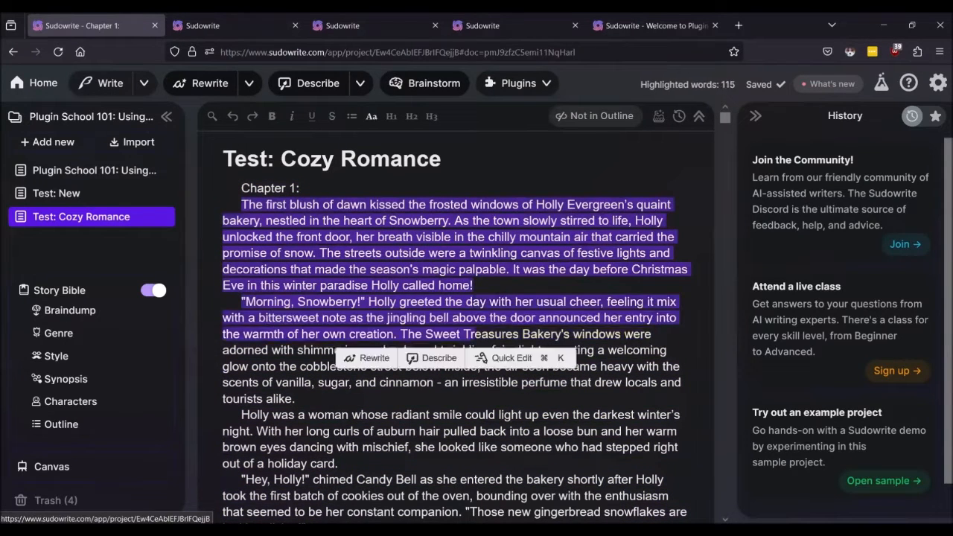
pyautogui.hotkey('shift', 'Down')
pyautogui.hotkey('shift', 'Down')
pyautogui.hotkey('shift', 'Down')
pyautogui.hotkey('shift', 'Down')
pyautogui.hotkey('shift', 'Down')
pyautogui.hotkey('shift', 'Down')
pyautogui.hotkey('shift', 'Down')
pyautogui.hotkey('shift', 'Down')
pyautogui.hotkey('shift', 'Down')
pyautogui.hotkey('shift', 'Down')
pyautogui.hotkey('shift', 'Down')
pyautogui.hotkey('shift', 'Down')
pyautogui.hotkey('shift', 'Down')
pyautogui.hotkey('shift', 'Down')
pyautogui.hotkey('shift', 'Down')
pyautogui.hotkey('shift', 'Down')
pyautogui.hotkey('shift', 'Down')
pyautogui.hotkey('shift', 'Down')
pyautogui.hotkey('shift', 'Down')
pyautogui.hotkey('shift', 'Down')
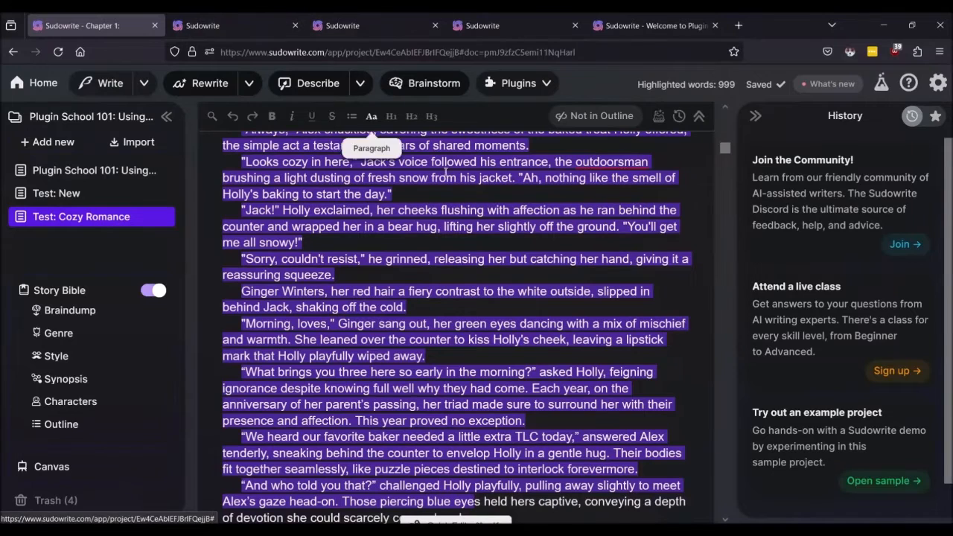
pyautogui.click(541, 91)
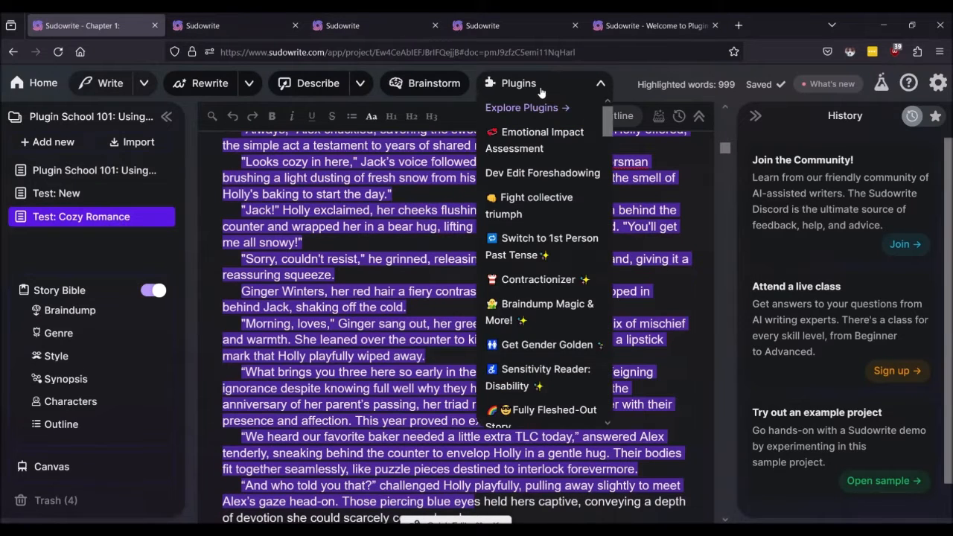
pyautogui.scroll(-10, 541, 260)
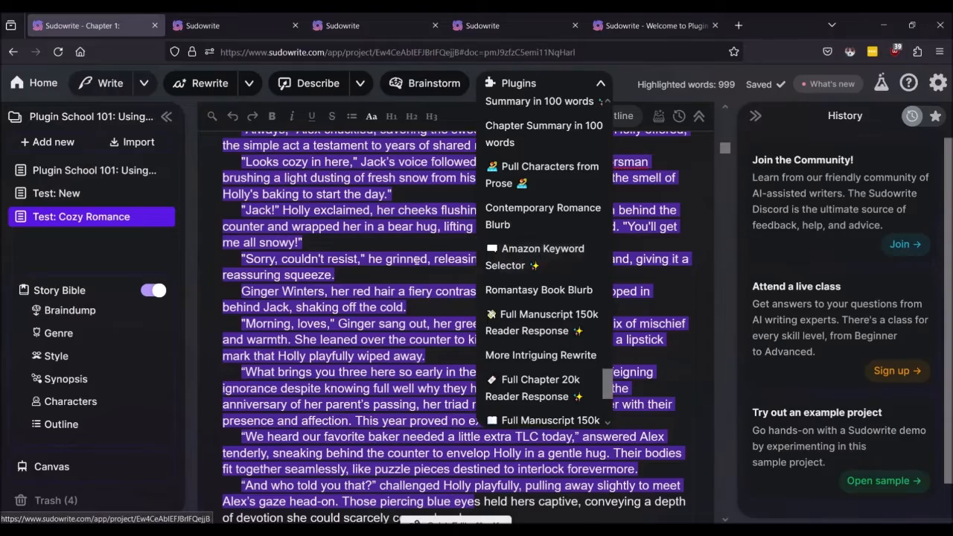
pyautogui.click(429, 248)
pyautogui.scroll(10, 428, 248)
pyautogui.scroll(5, 429, 248)
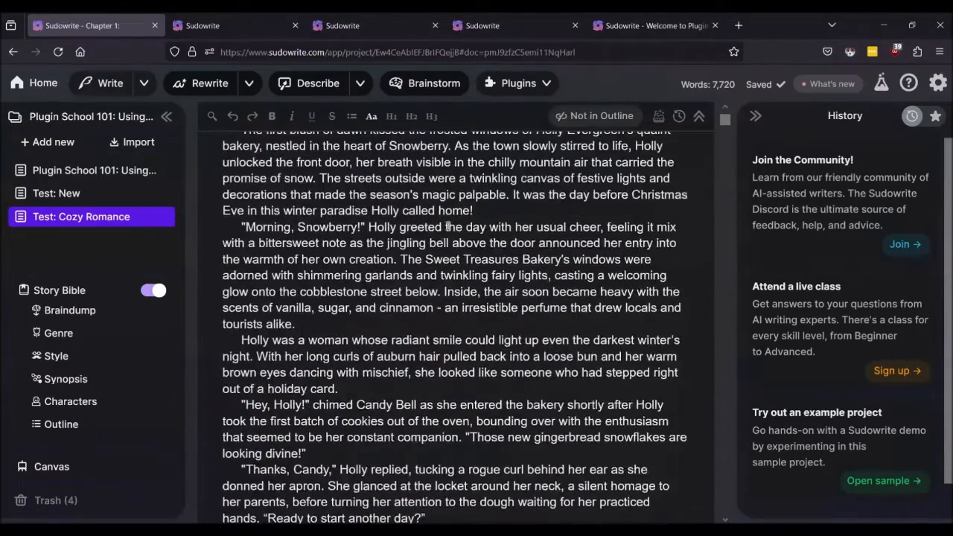
# Step: Highlight about 2,641 words from the opening paragraph and run Chapter Summary in 100 words
pyautogui.doubleClick(462, 219)
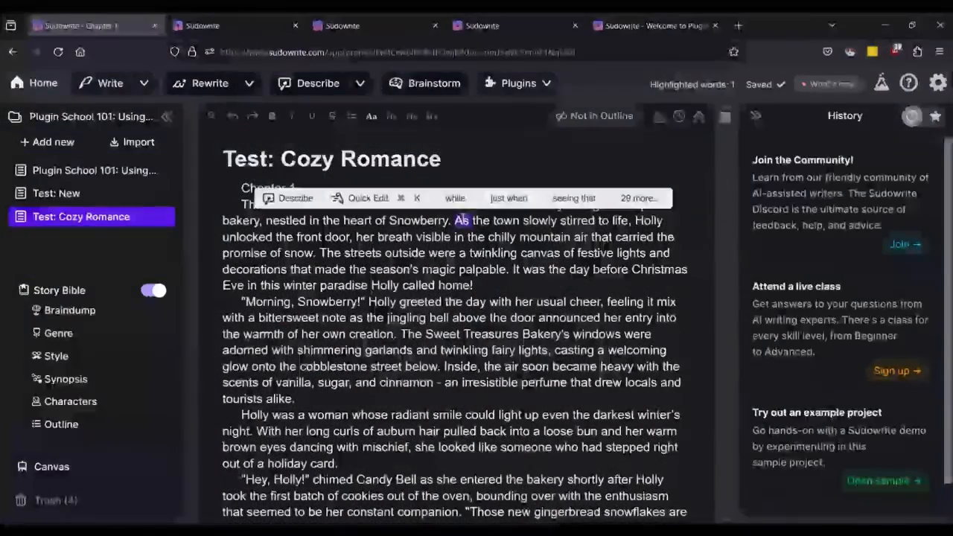
pyautogui.tripleClick(407, 226)
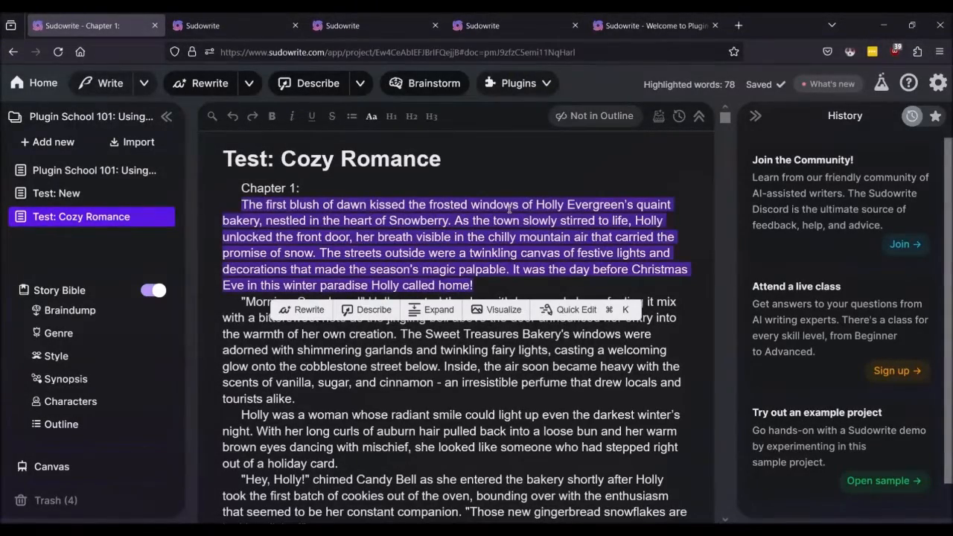
pyautogui.moveTo(509, 209); pyautogui.dragTo(468, 518)
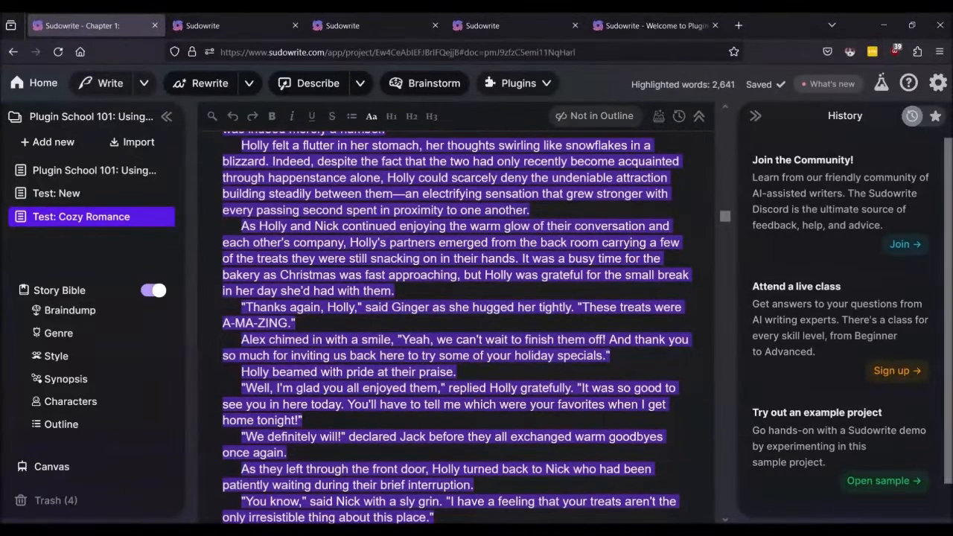
pyautogui.click(546, 87)
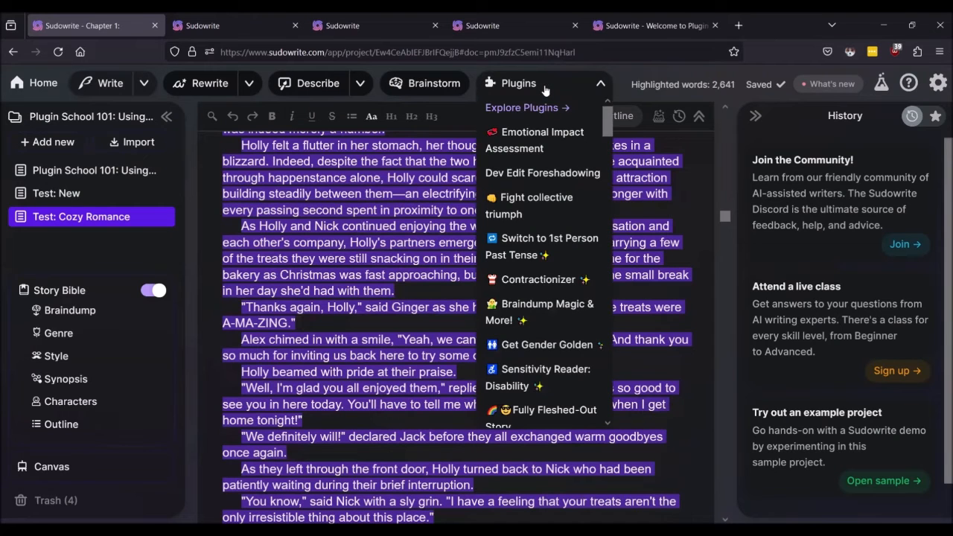
pyautogui.scroll(-15, 557, 335)
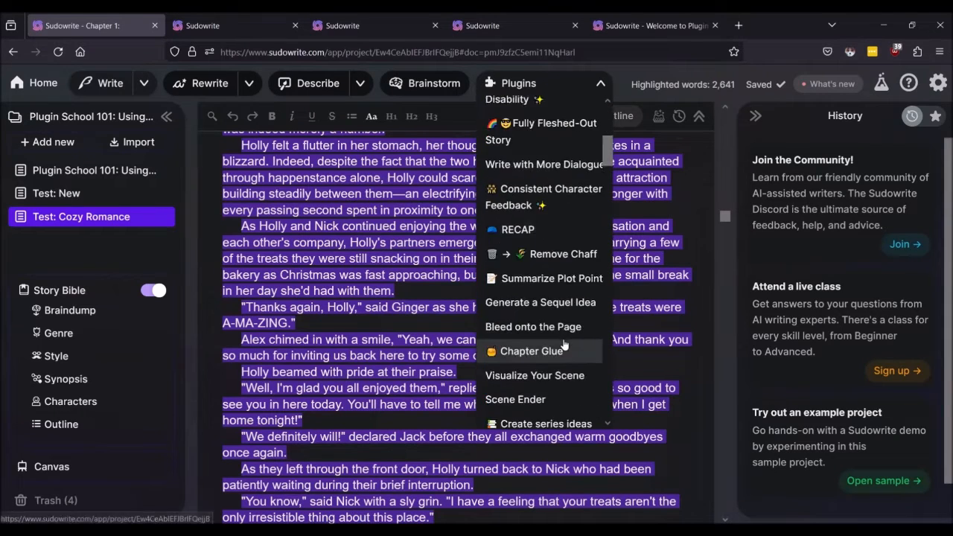
pyautogui.scroll(-12, 557, 351)
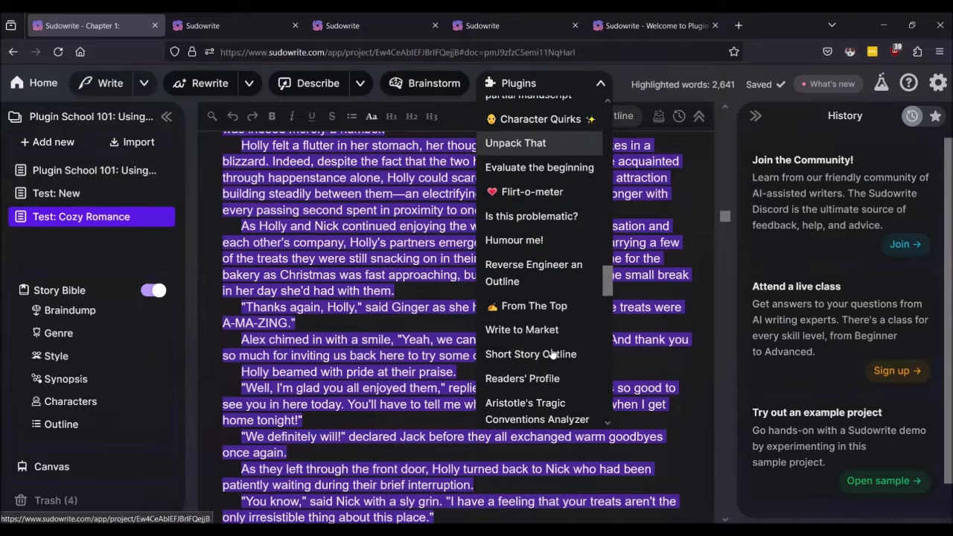
pyautogui.scroll(-5, 551, 353)
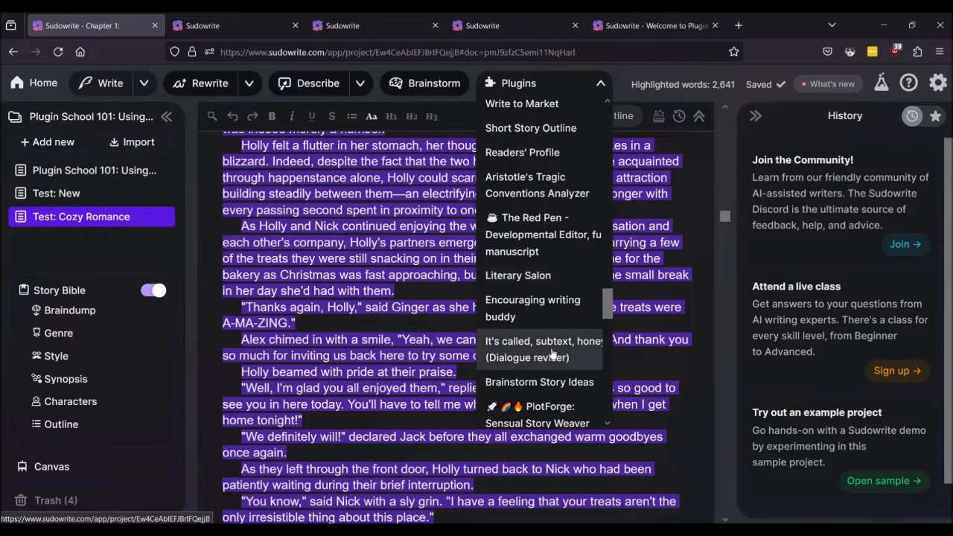
pyautogui.scroll(-6, 552, 353)
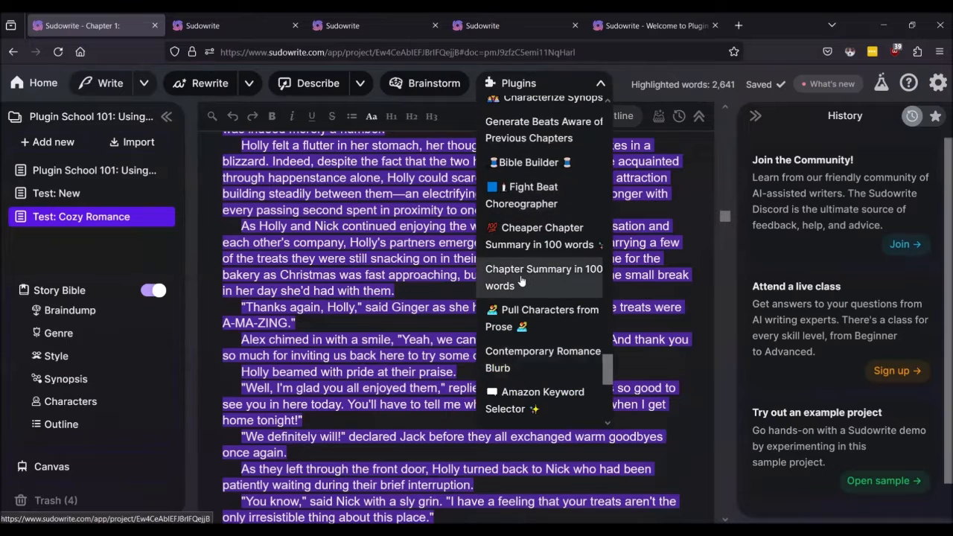
pyautogui.click(521, 281)
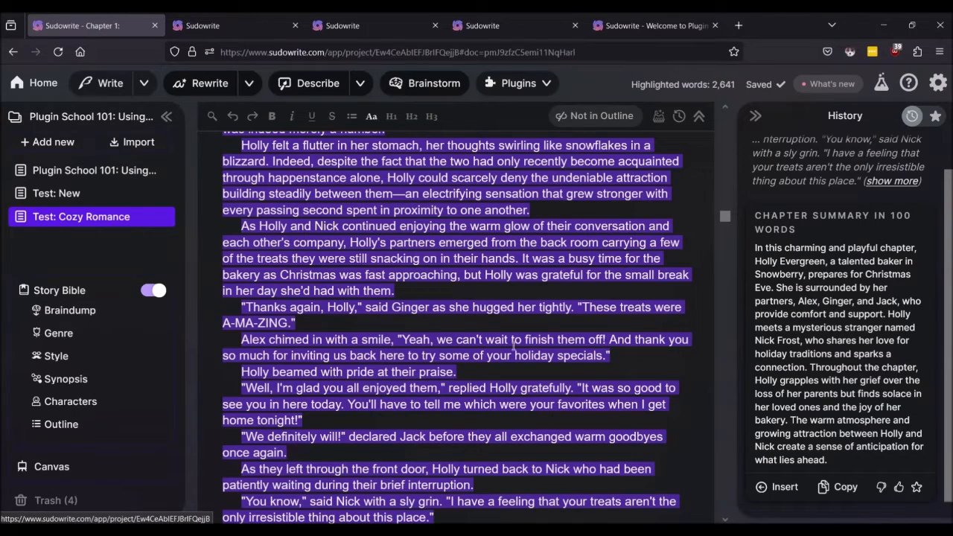
# Step: Let the summary of Holly's Christmas Eve and Nick Frost finish, then deselect the text
pyautogui.scroll(10, 515, 344)
pyautogui.scroll(15, 517, 343)
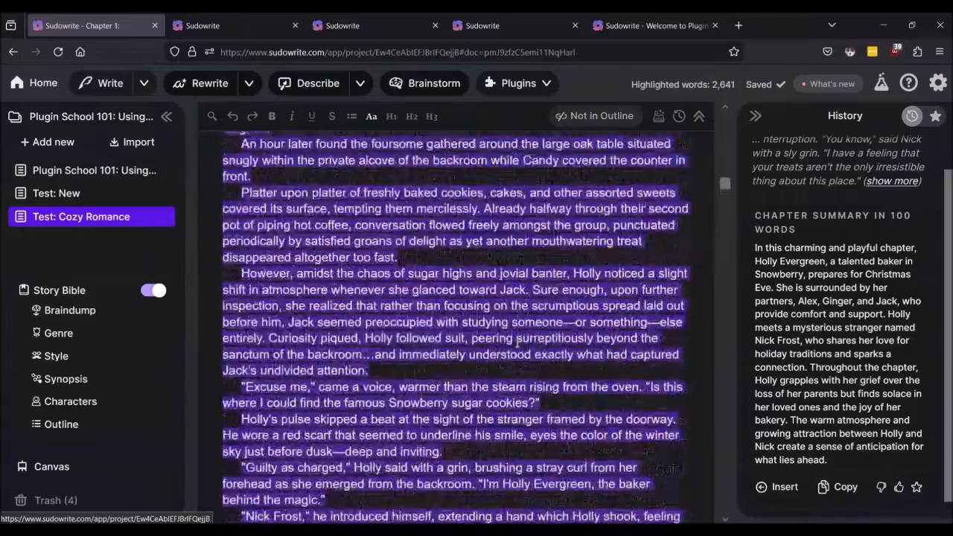
pyautogui.scroll(15, 518, 342)
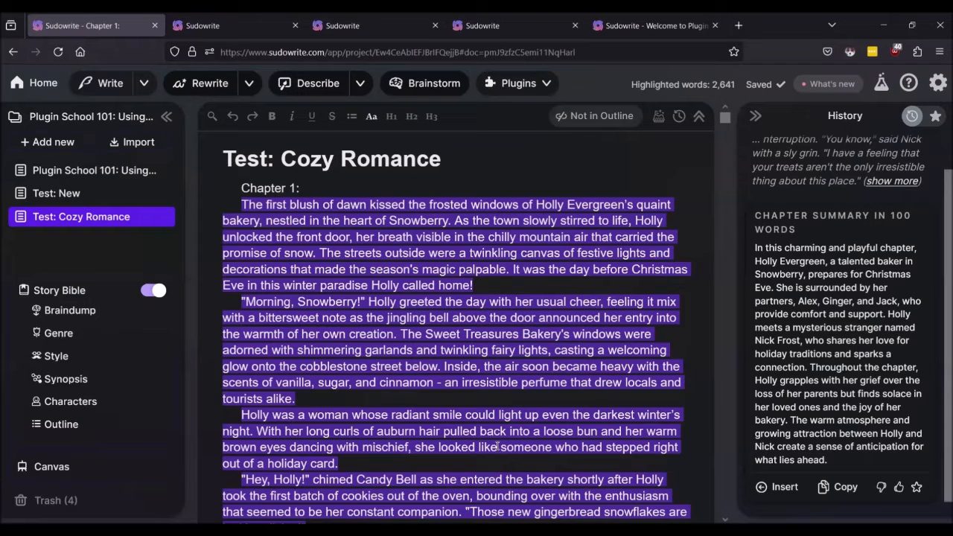
pyautogui.scroll(-2, 589, 326)
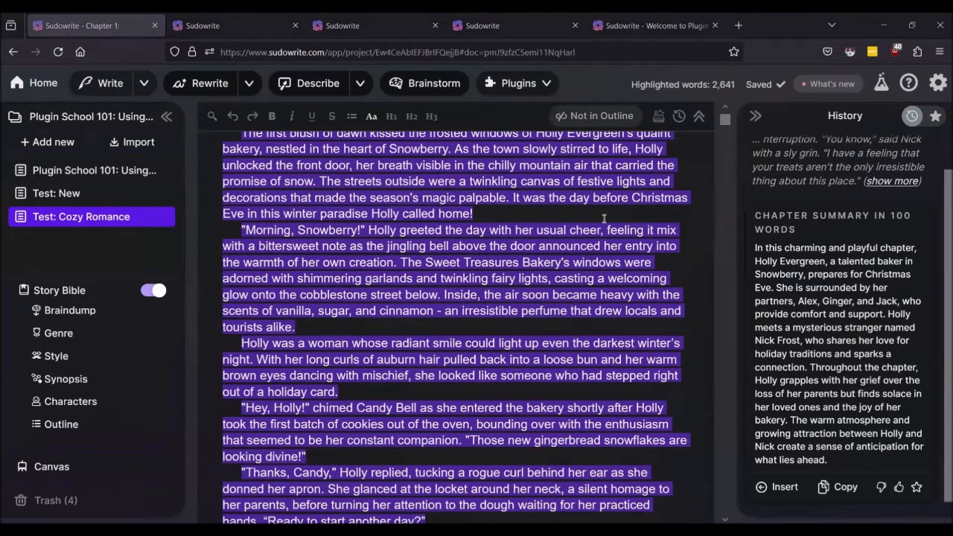
pyautogui.click(670, 214)
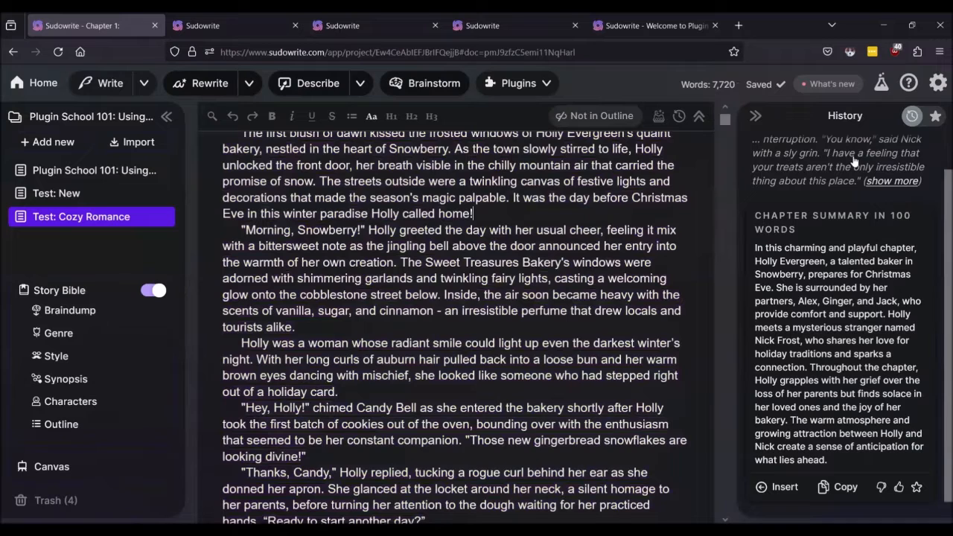
# Step: Open Plugin School 101 and check recent credit activity in the account panel
pyautogui.click(74, 176)
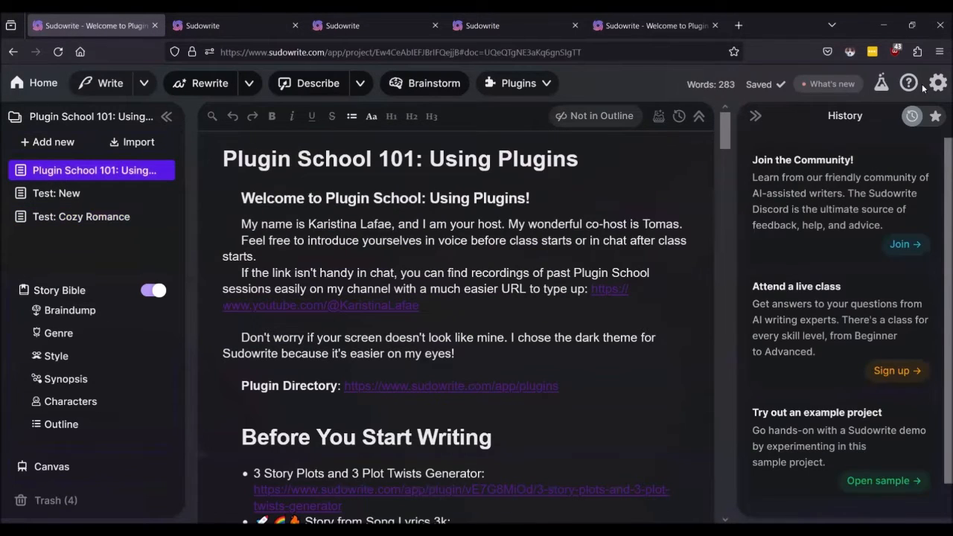
pyautogui.click(935, 85)
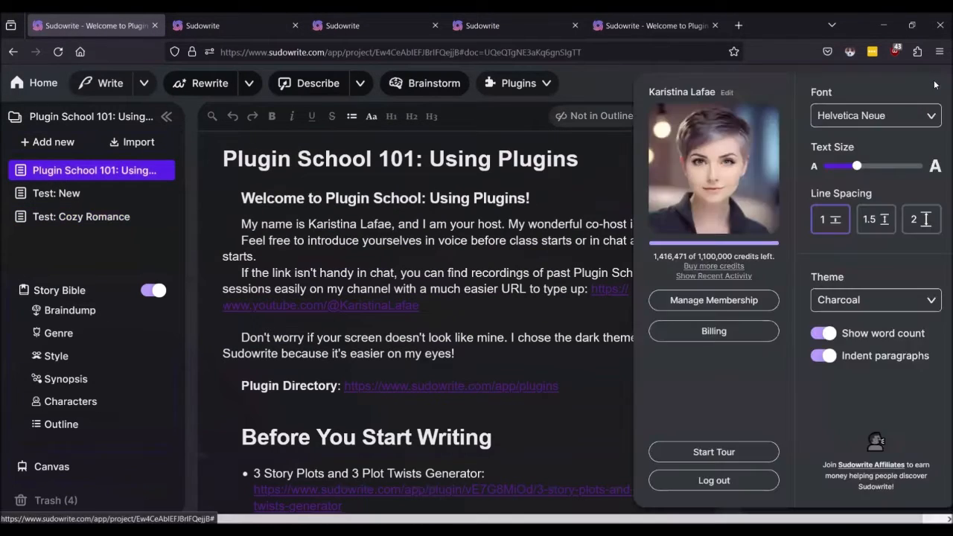
pyautogui.click(708, 276)
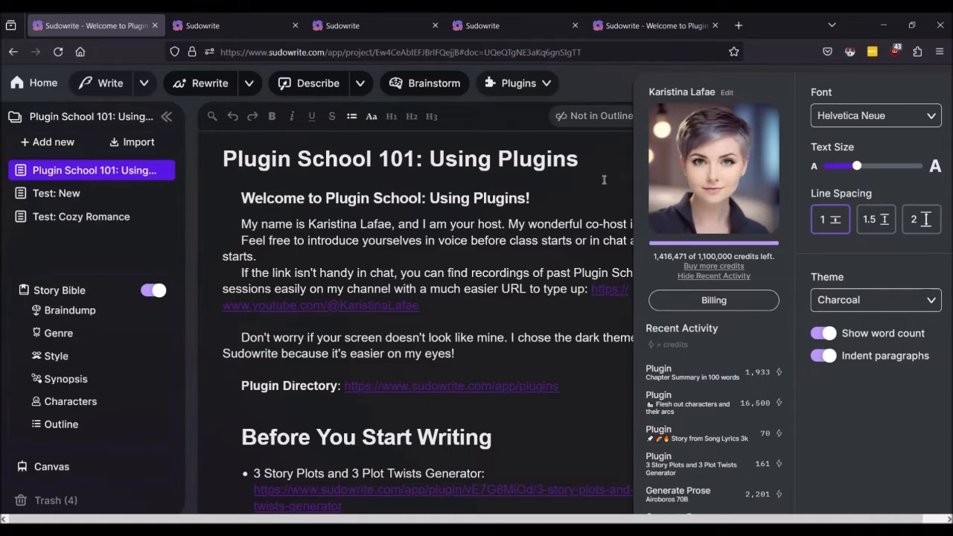
pyautogui.click(557, 221)
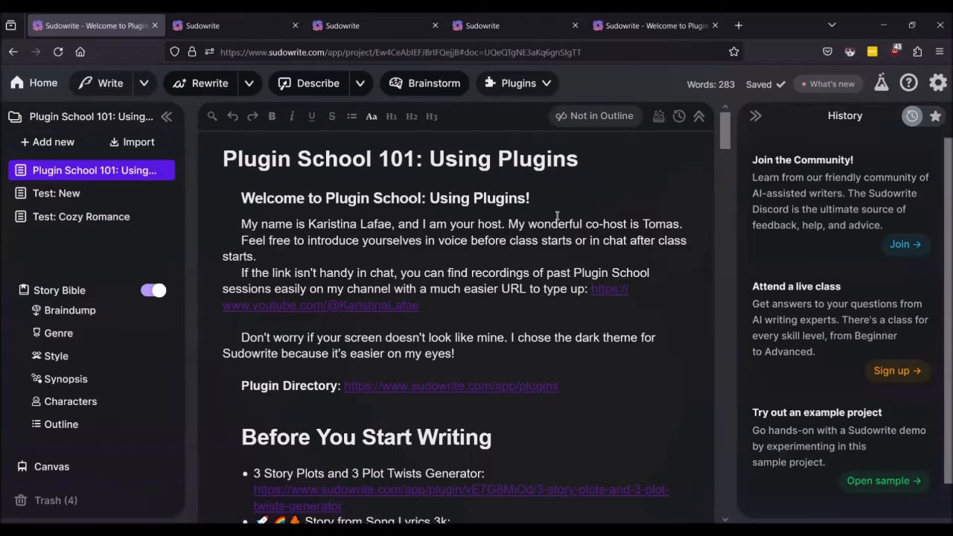
# Step: Open the From The Top plugin page in a new tab and review it
pyautogui.scroll(-4, 556, 216)
pyautogui.scroll(-3, 557, 216)
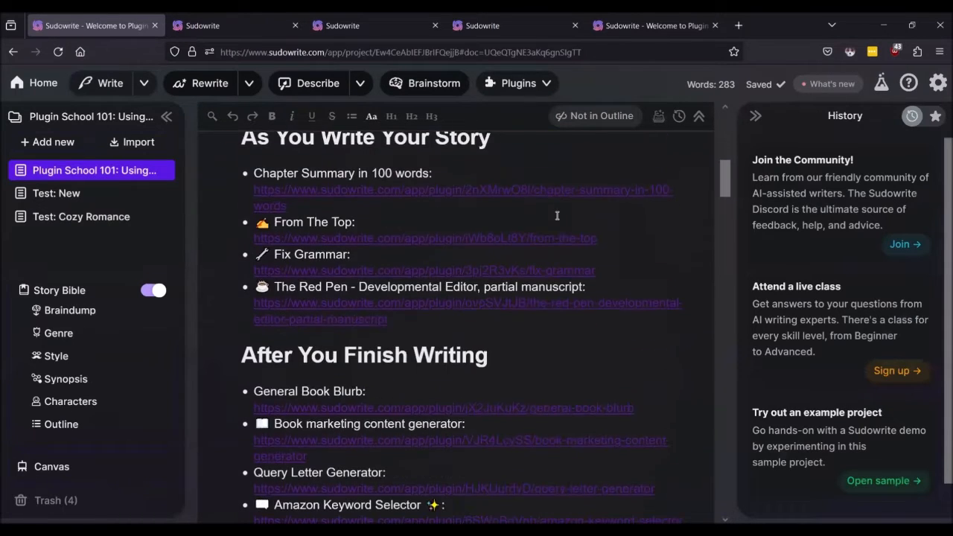
pyautogui.middleClick(481, 238)
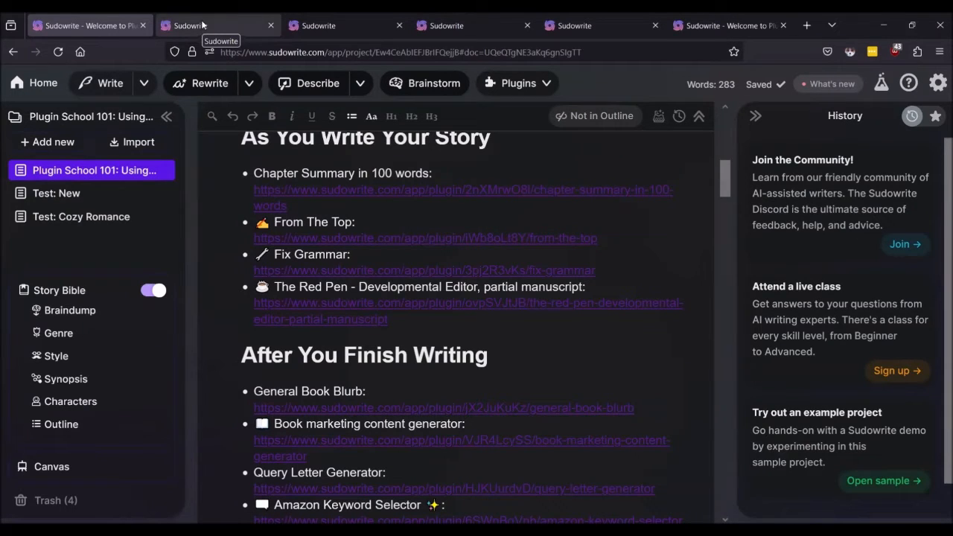
pyautogui.click(202, 25)
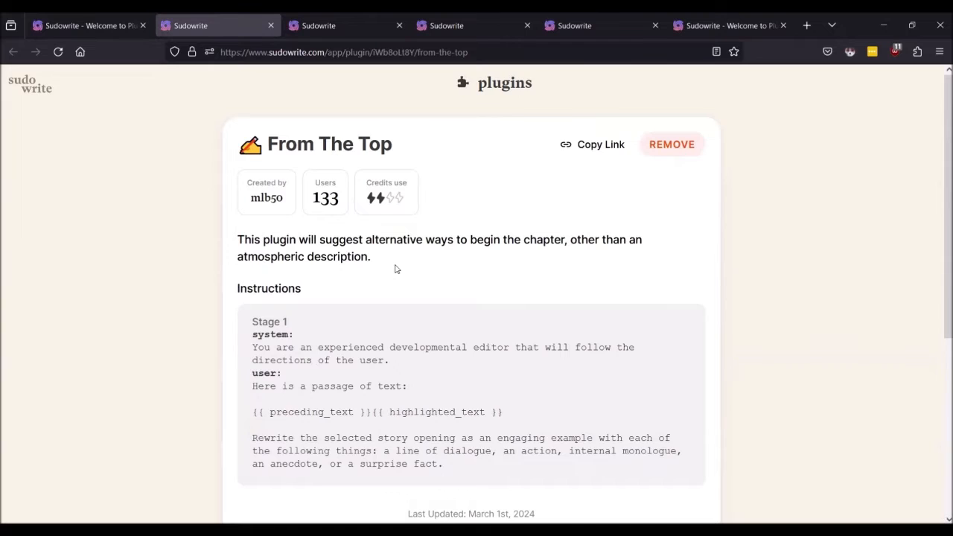
pyautogui.scroll(-2, 396, 269)
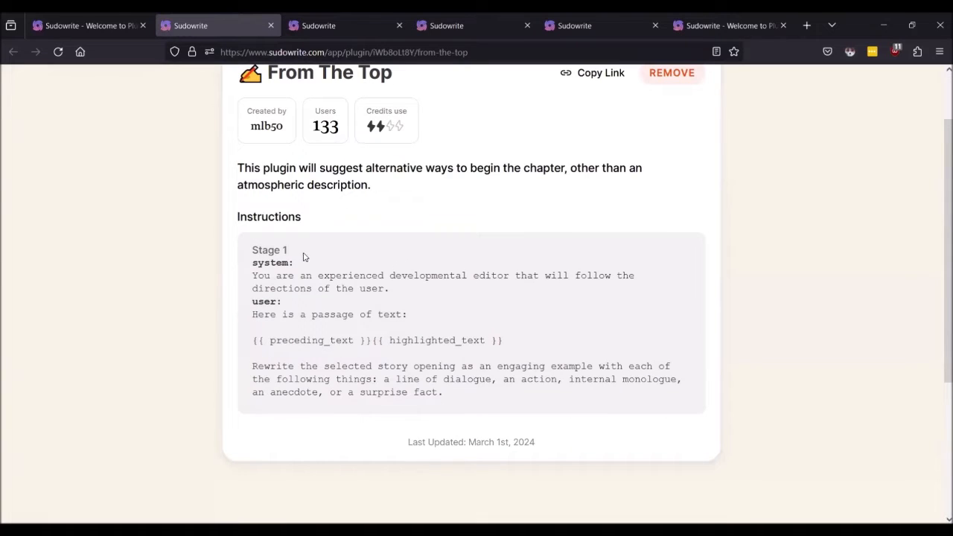
# Step: Return to the project and reopen the Test: Cozy Romance document
pyautogui.click(66, 26)
pyautogui.click(203, 27)
pyautogui.click(101, 29)
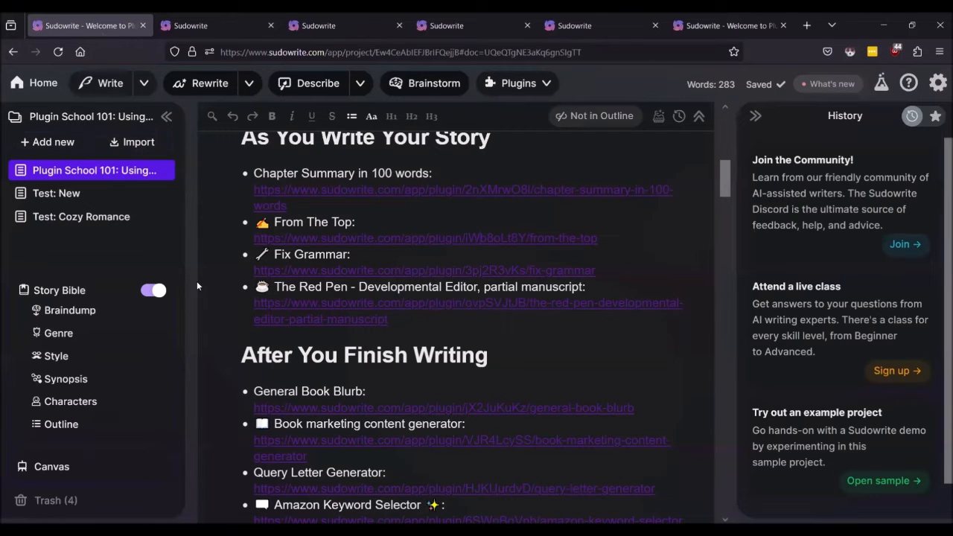
pyautogui.click(58, 218)
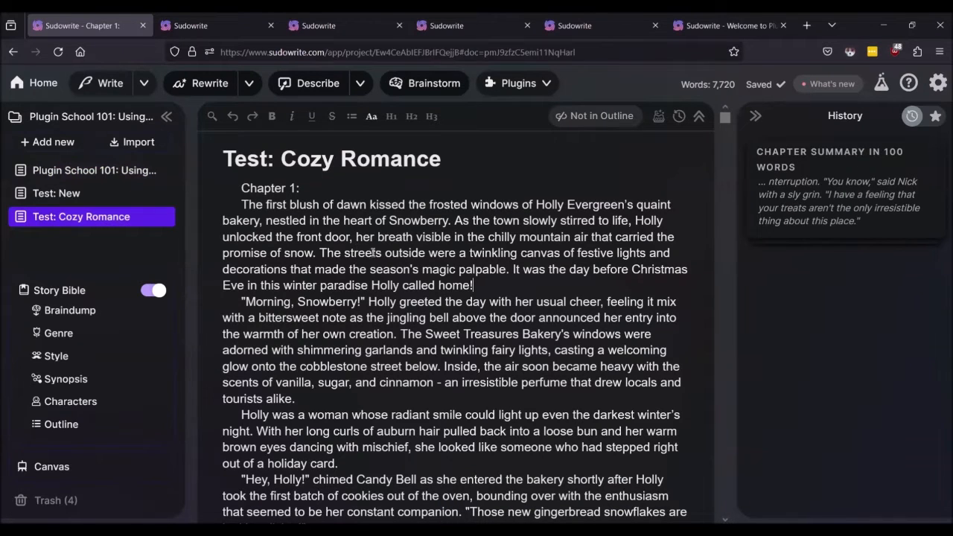
# Step: Highlight 962 words from the first paragraph down, then scroll back to the top
pyautogui.tripleClick(313, 220)
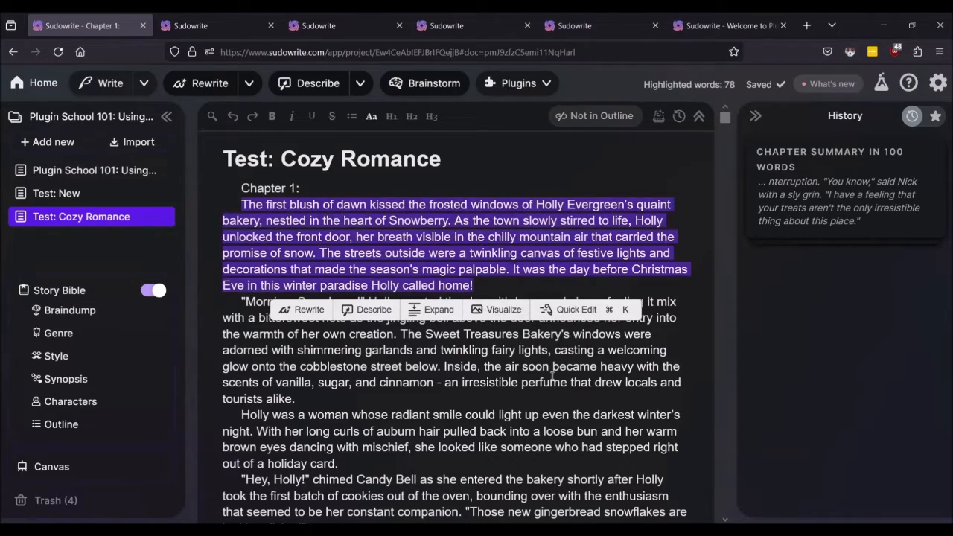
pyautogui.hotkey('shift', 'Down')
pyautogui.hotkey('shift', 'Down')
pyautogui.hotkey('shift', 'Down')
pyautogui.hotkey('shift', 'Down')
pyautogui.hotkey('shift', 'Down')
pyautogui.hotkey('shift', 'Down')
pyautogui.hotkey('shift', 'Down')
pyautogui.hotkey('shift', 'Down')
pyautogui.hotkey('shift', 'Down')
pyautogui.hotkey('shift', 'Down')
pyautogui.hotkey('shift', 'Down')
pyautogui.hotkey('shift', 'Down')
pyautogui.hotkey('shift', 'Down')
pyautogui.hotkey('shift', 'Down')
pyautogui.hotkey('shift', 'Down')
pyautogui.hotkey('shift', 'Down')
pyautogui.hotkey('shift', 'Down')
pyautogui.hotkey('shift', 'Down')
pyautogui.hotkey('shift', 'Down')
pyautogui.hotkey('shift', 'Down')
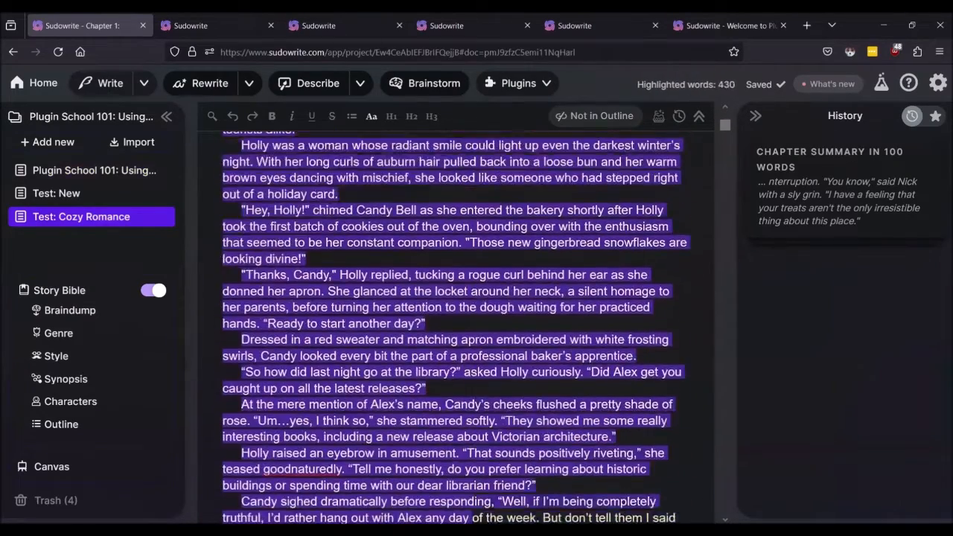
pyautogui.hotkey('shift', 'Down')
pyautogui.hotkey('shift', 'Down')
pyautogui.hotkey('shift', 'Down')
pyautogui.hotkey('shift', 'Down')
pyautogui.hotkey('shift', 'Down')
pyautogui.hotkey('shift', 'Down')
pyautogui.hotkey('shift', 'Down')
pyautogui.hotkey('shift', 'Down')
pyautogui.hotkey('shift', 'Down')
pyautogui.hotkey('shift', 'Down')
pyautogui.hotkey('shift', 'Down')
pyautogui.hotkey('shift', 'Down')
pyautogui.hotkey('shift', 'Down')
pyautogui.hotkey('shift', 'Down')
pyautogui.hotkey('shift', 'Down')
pyautogui.hotkey('shift', 'Down')
pyautogui.hotkey('shift', 'Down')
pyautogui.hotkey('shift', 'Down')
pyautogui.hotkey('shift', 'Down')
pyautogui.hotkey('shift', 'Down')
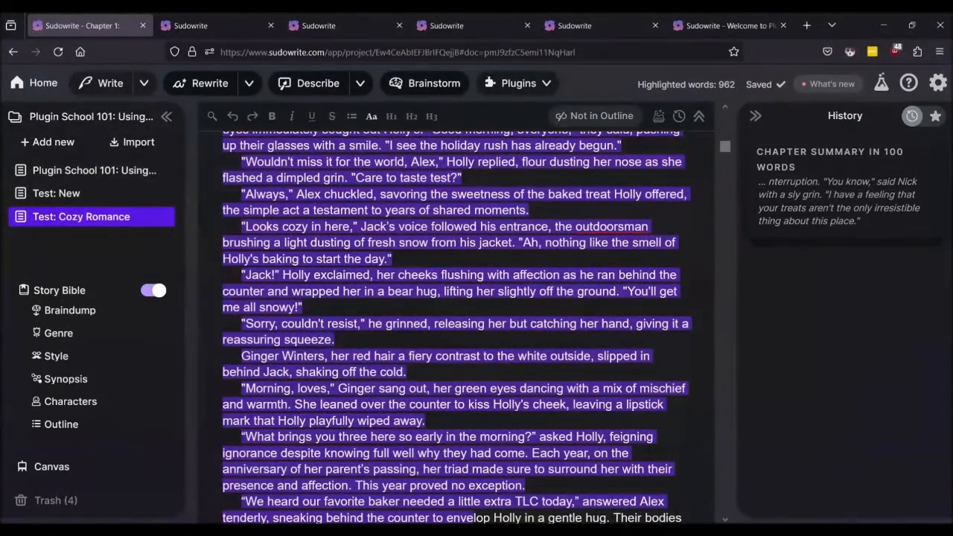
pyautogui.scroll(15, 570, 253)
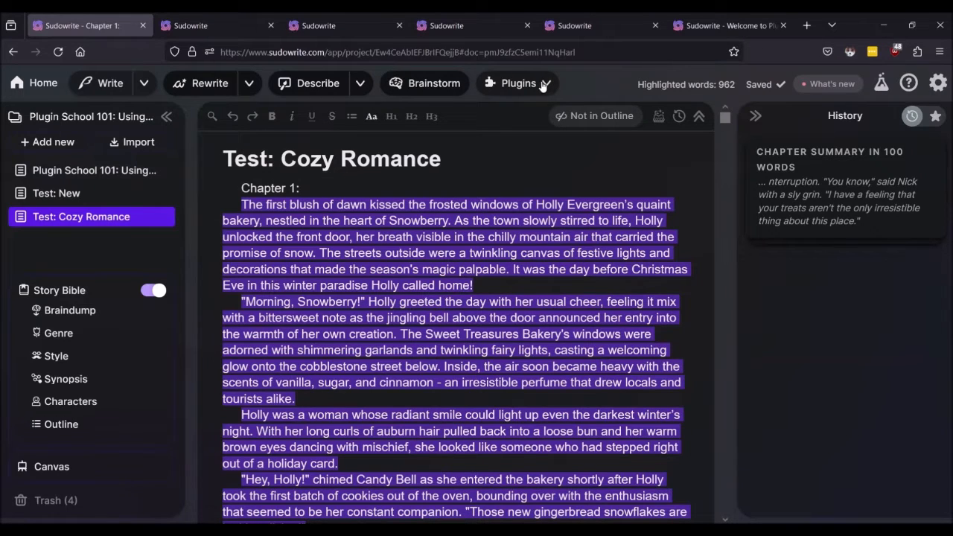
# Step: Run From The Top on the 962-word highlighted chapter selection
pyautogui.click(248, 30)
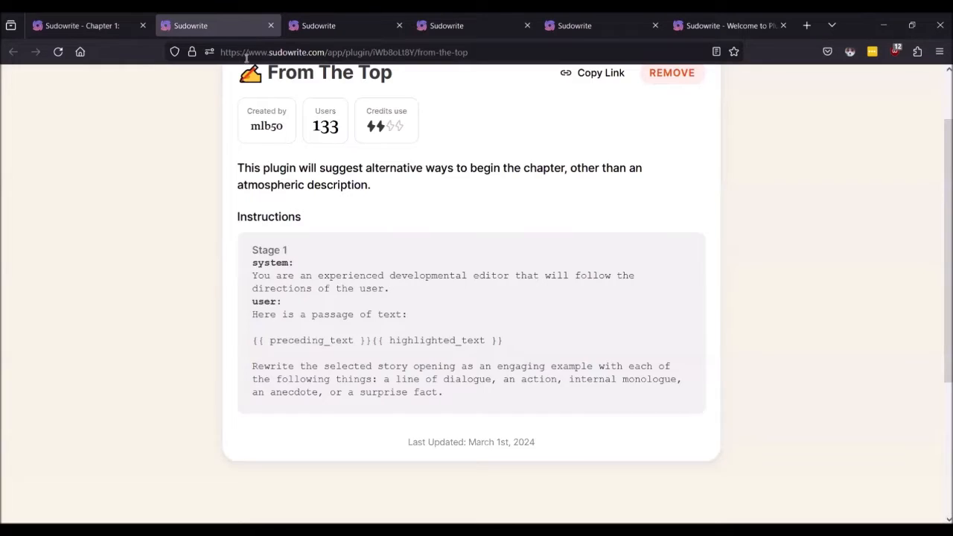
pyautogui.click(57, 17)
pyautogui.click(543, 84)
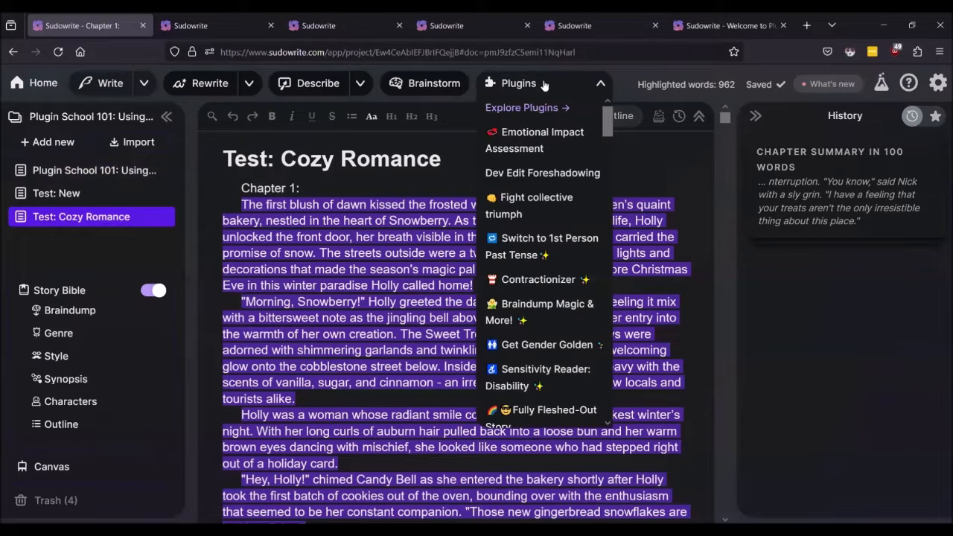
pyautogui.scroll(-5, 560, 222)
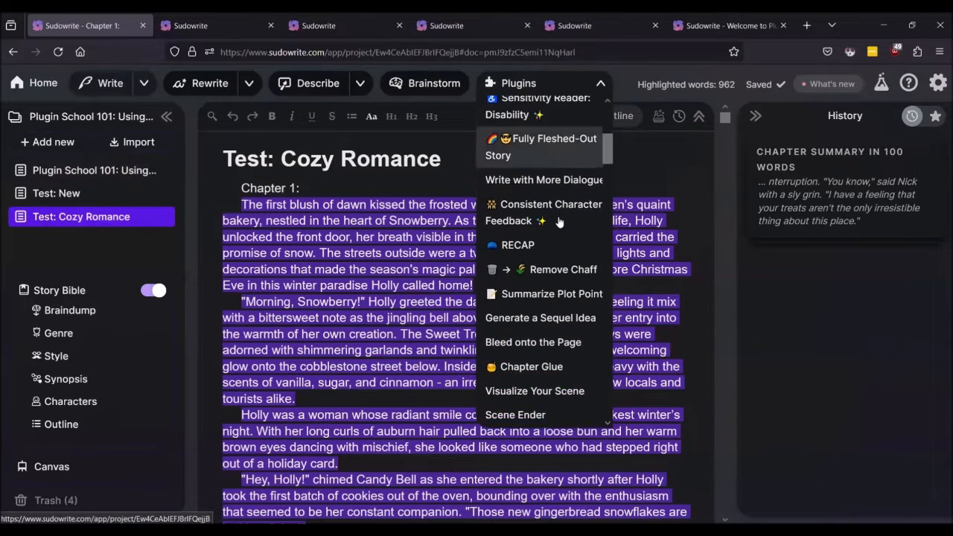
pyautogui.scroll(-6, 559, 222)
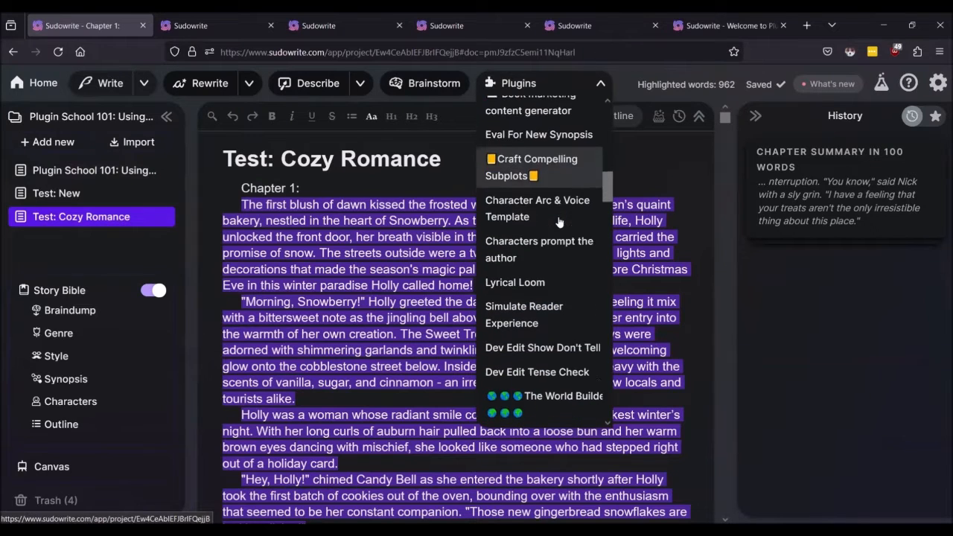
pyautogui.scroll(-6, 548, 223)
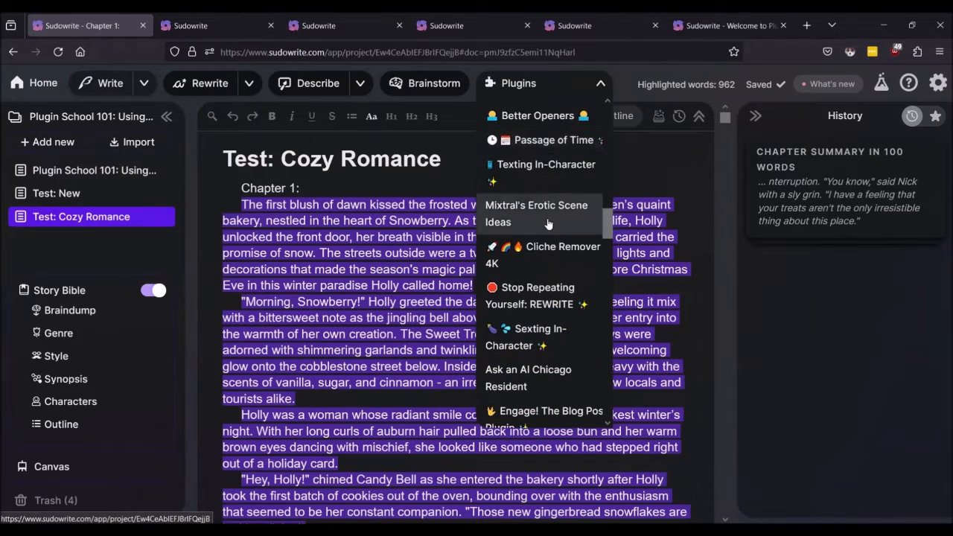
pyautogui.scroll(-6, 548, 223)
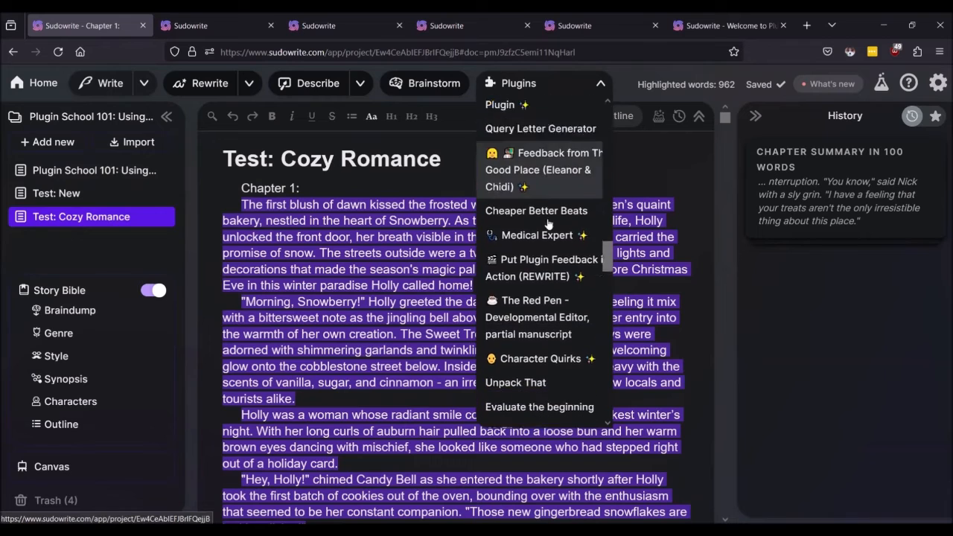
pyautogui.scroll(-5, 548, 224)
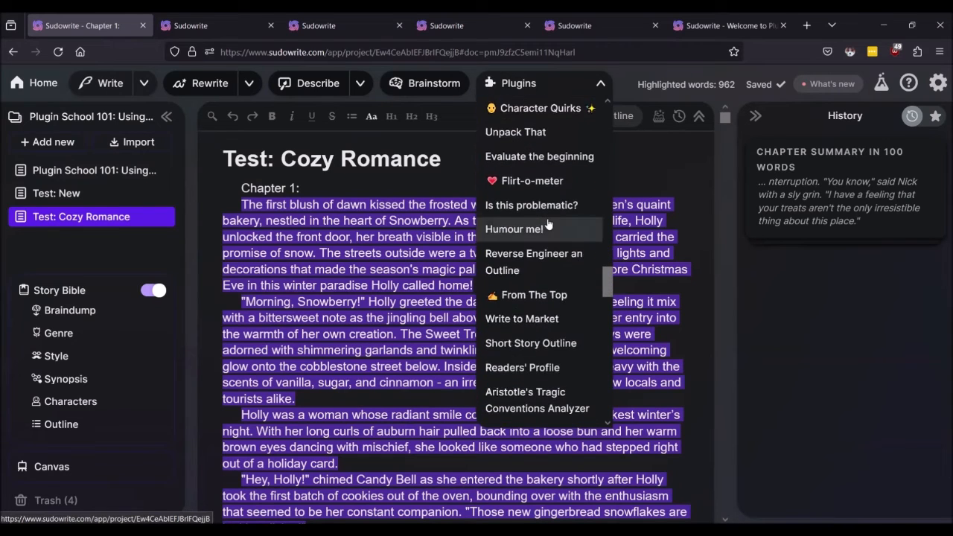
pyautogui.scroll(-4, 549, 224)
pyautogui.scroll(2, 549, 223)
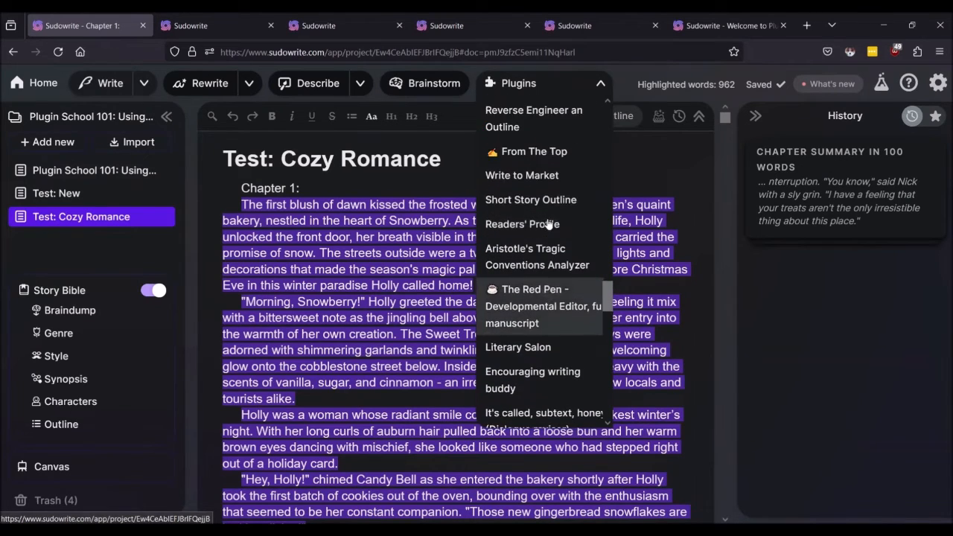
pyautogui.click(512, 153)
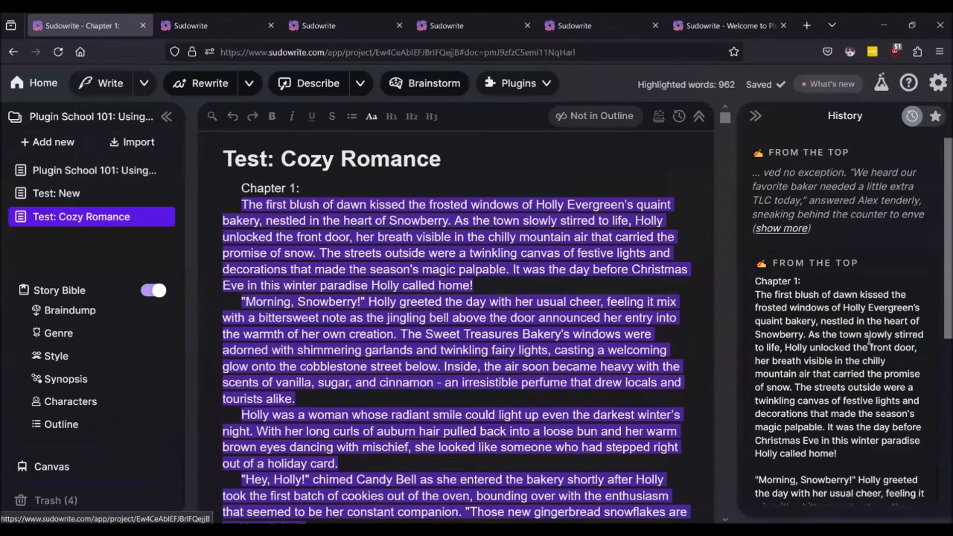
# Step: Read the From The Top retelling of Holly's bakery morning, then deselect the chapter text
pyautogui.scroll(-2, 864, 339)
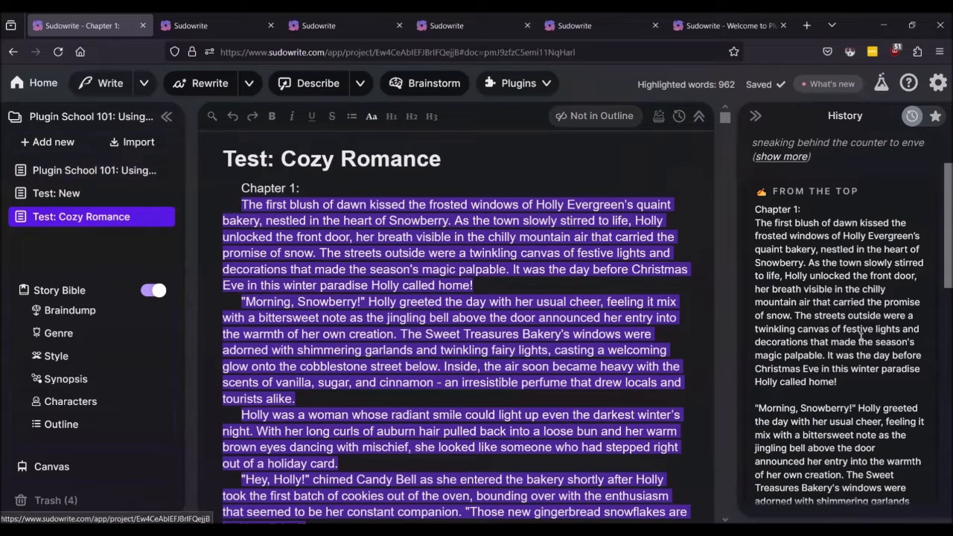
pyautogui.scroll(-8, 862, 336)
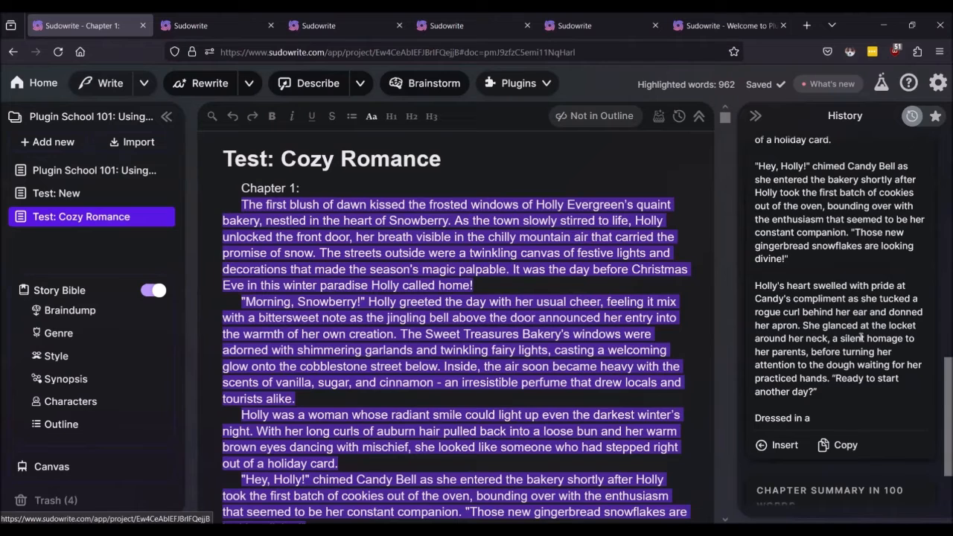
pyautogui.scroll(10, 861, 337)
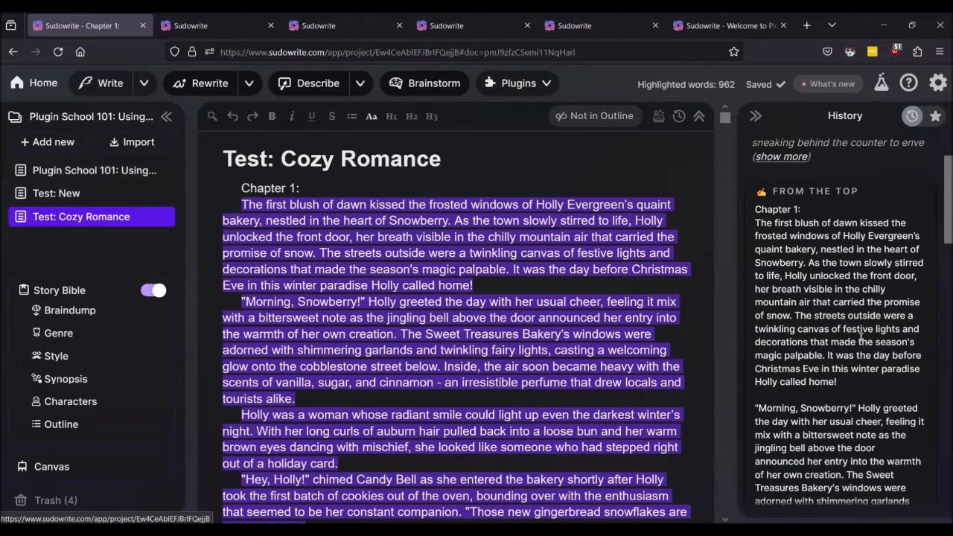
pyautogui.scroll(-15, 862, 337)
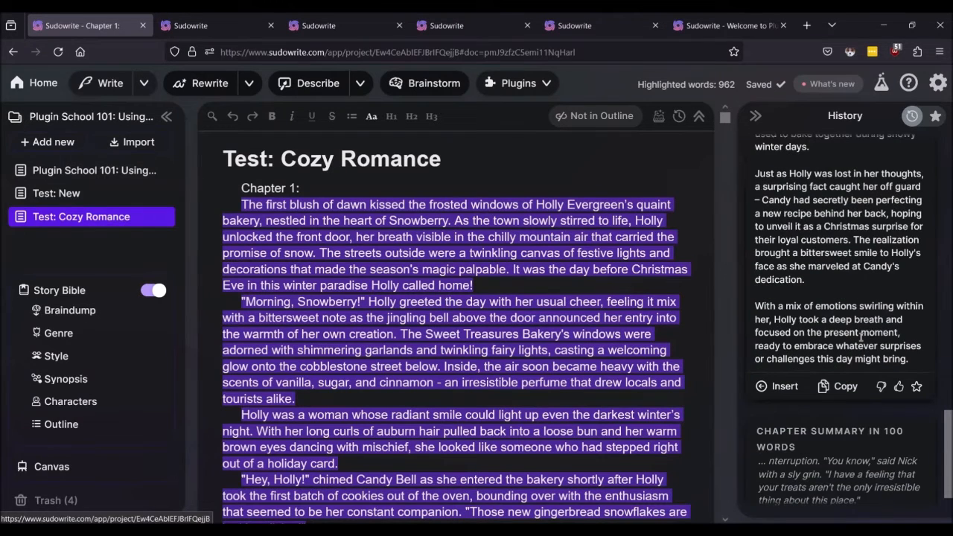
pyautogui.scroll(10, 834, 313)
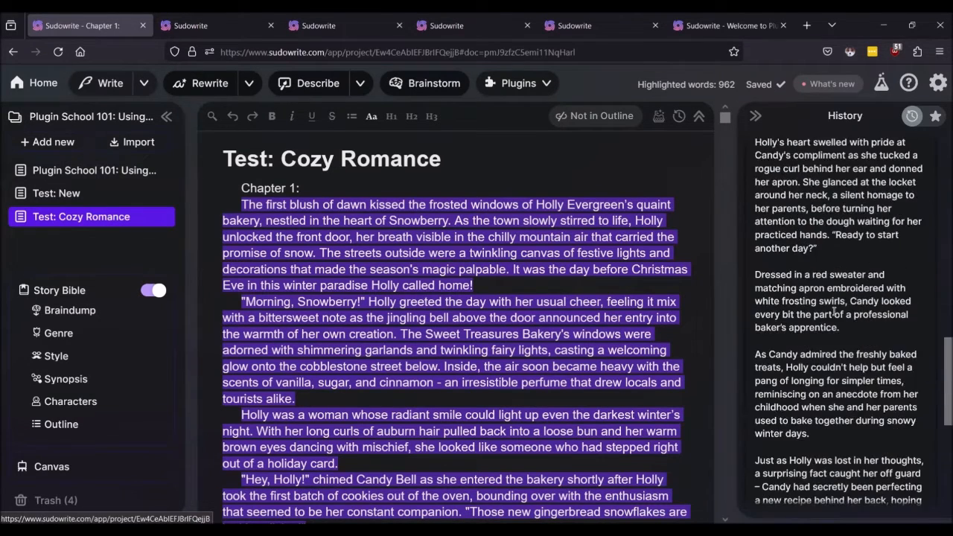
pyautogui.scroll(6, 834, 311)
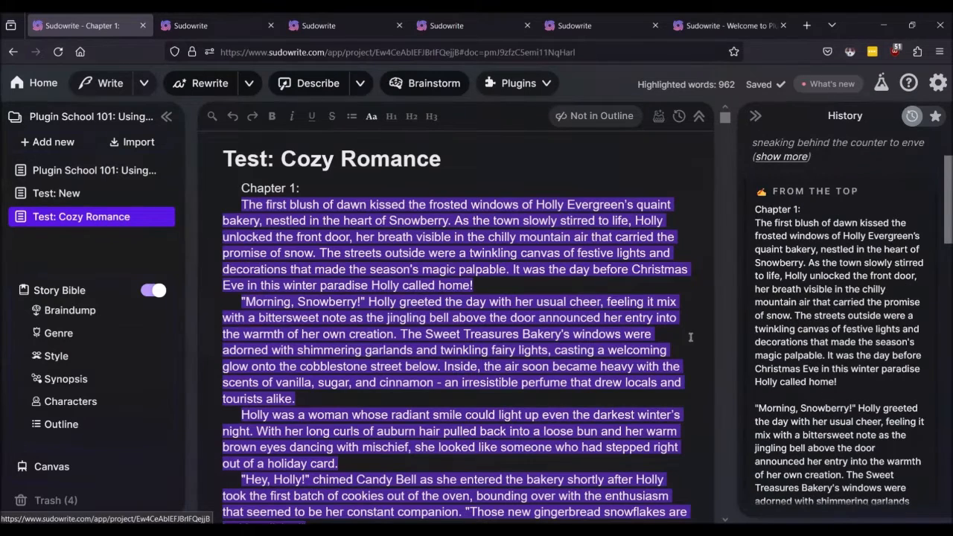
pyautogui.click(631, 321)
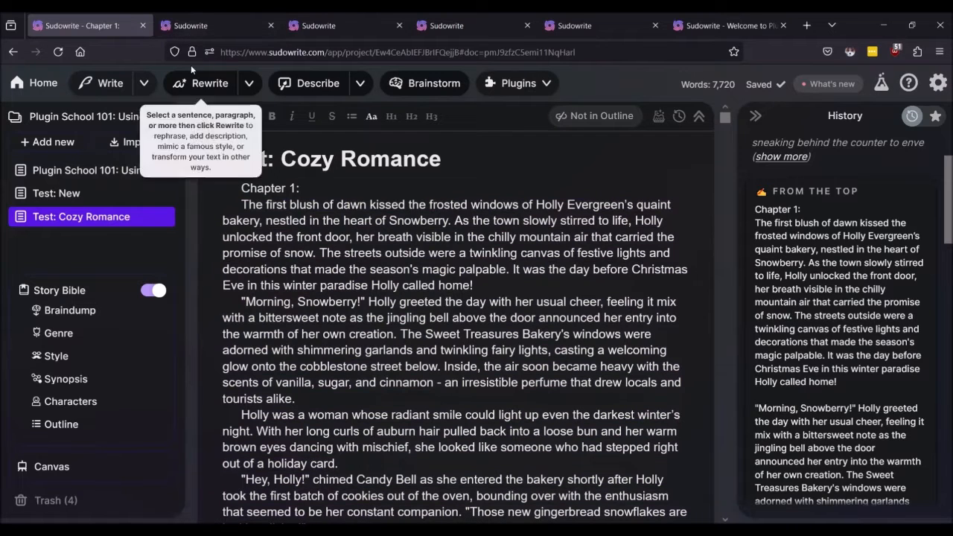
# Step: Revisit the From The Top page, then open Plugin School 101 and check recent credit activity
pyautogui.click(195, 27)
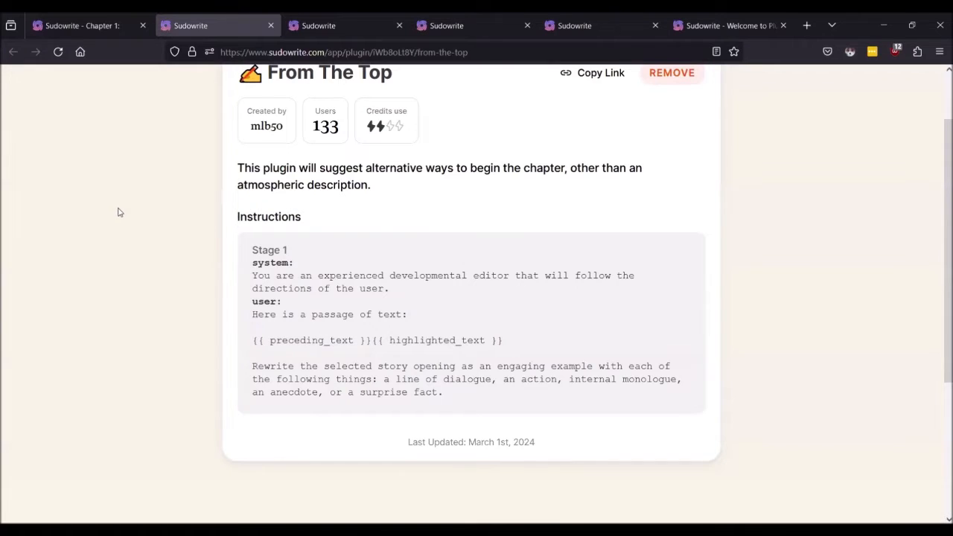
pyautogui.scroll(2, 119, 211)
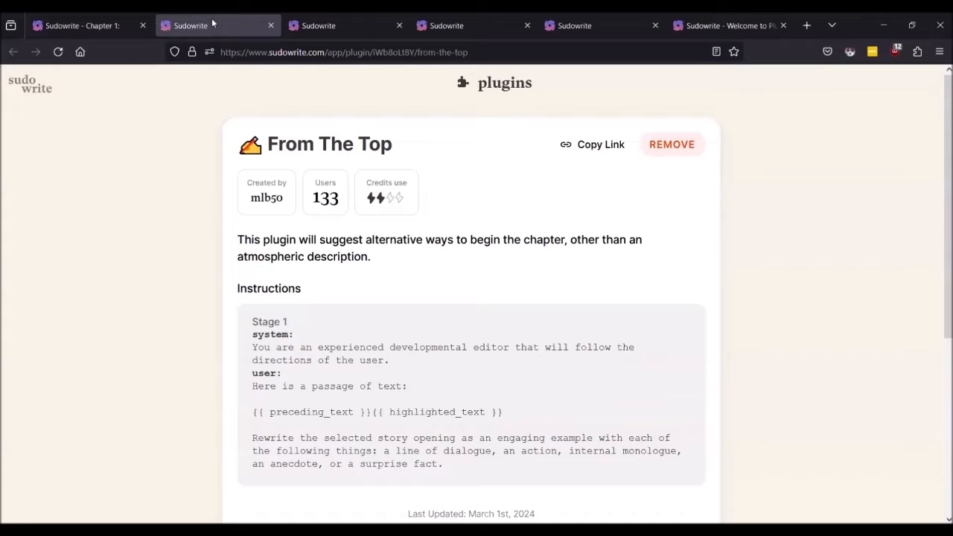
pyautogui.click(89, 26)
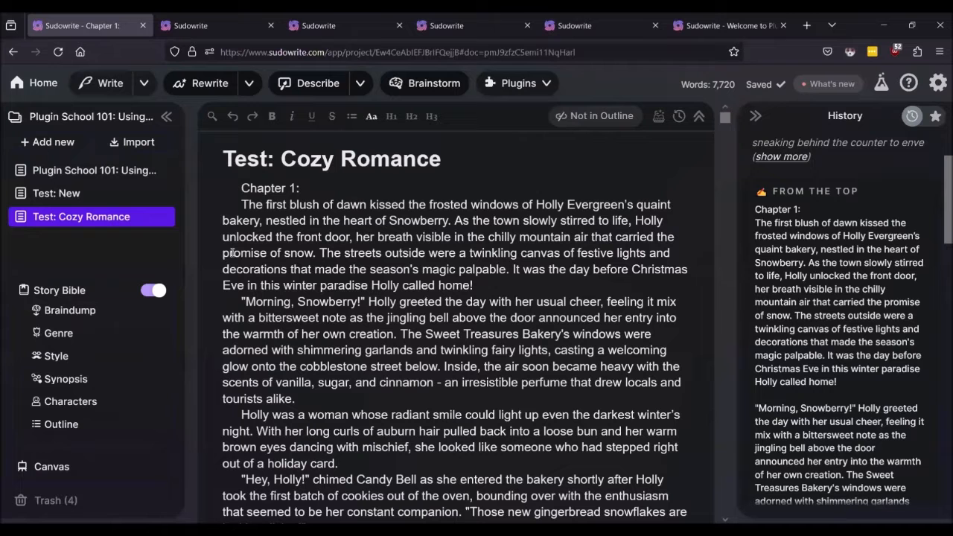
pyautogui.click(62, 179)
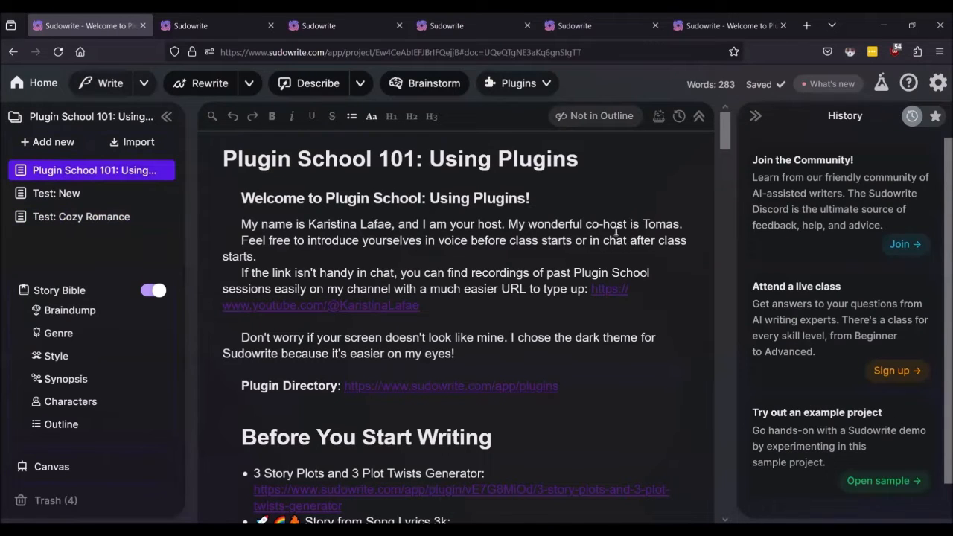
pyautogui.click(939, 84)
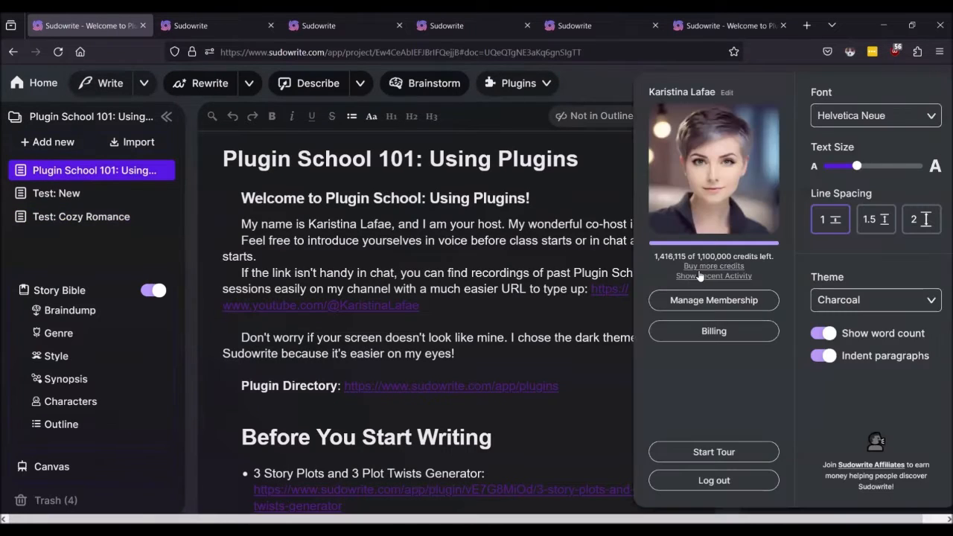
pyautogui.click(697, 276)
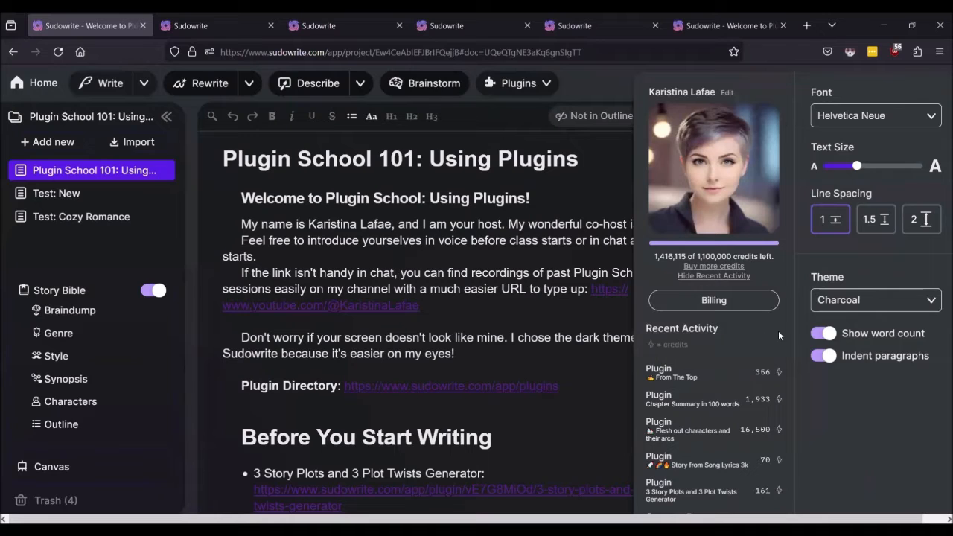
pyautogui.click(484, 223)
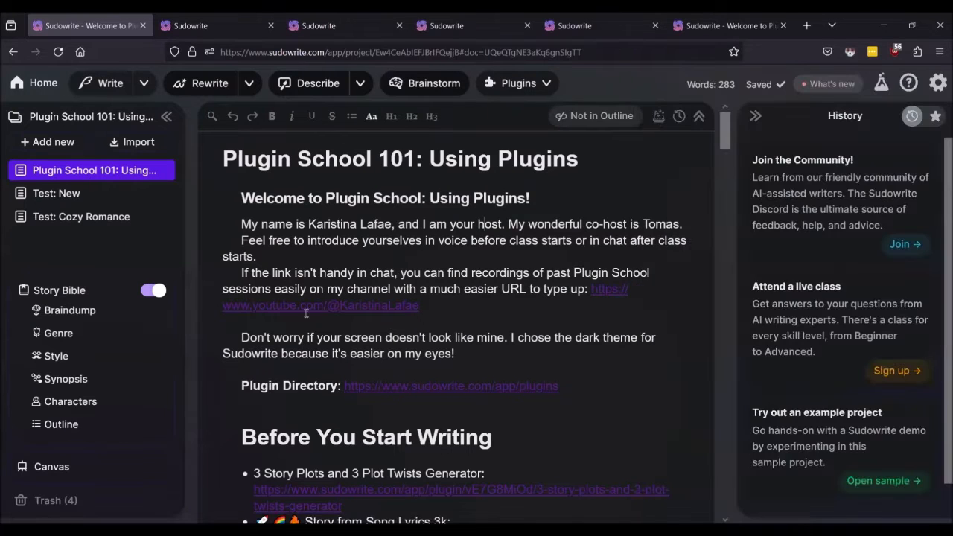
# Step: Open the Test: Cozy Romance chapter and highlight 914 words from its first paragraph down
pyautogui.click(61, 217)
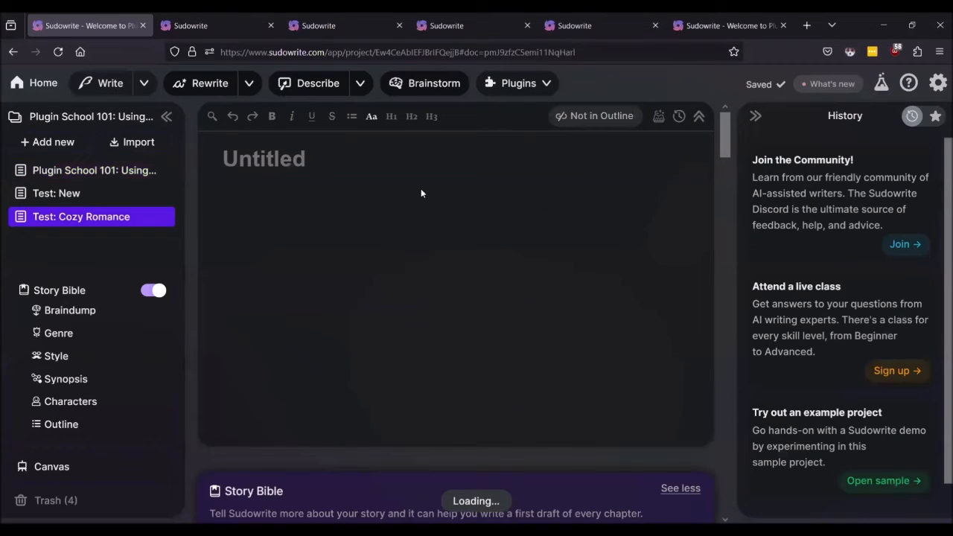
pyautogui.tripleClick(412, 248)
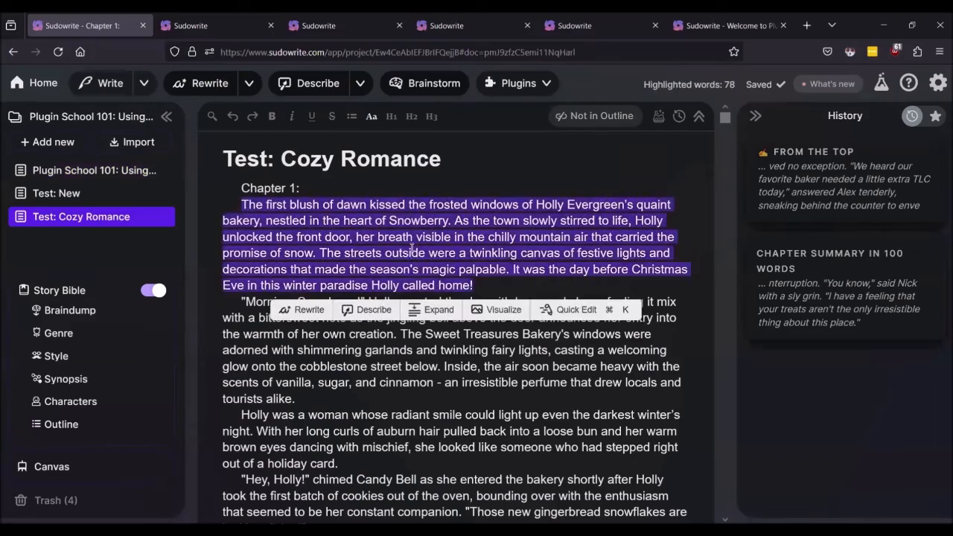
pyautogui.hotkey('shift', 'Down')
pyautogui.hotkey('shift', 'Down')
pyautogui.hotkey('shift', 'Down')
pyautogui.hotkey('shift', 'Down')
pyautogui.hotkey('shift', 'Down')
pyautogui.hotkey('shift', 'Down')
pyautogui.hotkey('shift', 'Down')
pyautogui.hotkey('shift', 'Down')
pyautogui.hotkey('shift', 'Down')
pyautogui.hotkey('shift', 'Down')
pyautogui.hotkey('shift', 'Down')
pyautogui.hotkey('shift', 'Down')
pyautogui.hotkey('shift', 'Down')
pyautogui.hotkey('shift', 'Down')
pyautogui.hotkey('shift', 'Down')
pyautogui.hotkey('shift', 'Down')
pyautogui.hotkey('shift', 'Down')
pyautogui.hotkey('shift', 'Down')
pyautogui.hotkey('shift', 'Down')
pyautogui.hotkey('shift', 'Down')
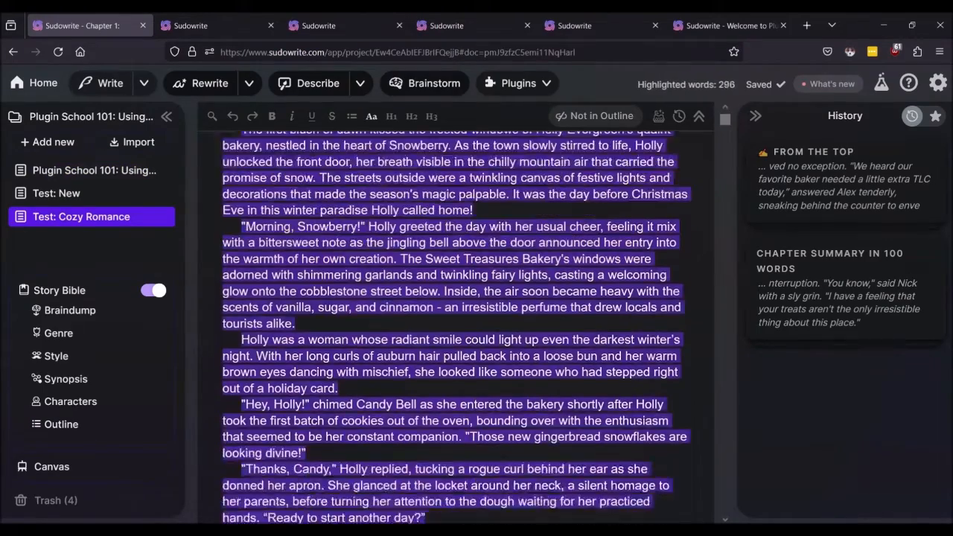
pyautogui.hotkey('shift', 'Down')
pyautogui.hotkey('shift', 'Down')
pyautogui.hotkey('shift', 'Down')
pyautogui.hotkey('shift', 'Down')
pyautogui.hotkey('shift', 'Down')
pyautogui.hotkey('shift', 'Down')
pyautogui.hotkey('shift', 'Down')
pyautogui.hotkey('shift', 'Down')
pyautogui.hotkey('shift', 'Down')
pyautogui.hotkey('shift', 'Down')
pyautogui.hotkey('shift', 'Down')
pyautogui.hotkey('shift', 'Down')
pyautogui.hotkey('shift', 'Down')
pyautogui.hotkey('shift', 'Down')
pyautogui.hotkey('shift', 'Down')
pyautogui.hotkey('shift', 'Down')
pyautogui.hotkey('shift', 'Down')
pyautogui.hotkey('shift', 'Down')
pyautogui.hotkey('shift', 'Down')
pyautogui.hotkey('shift', 'Down')
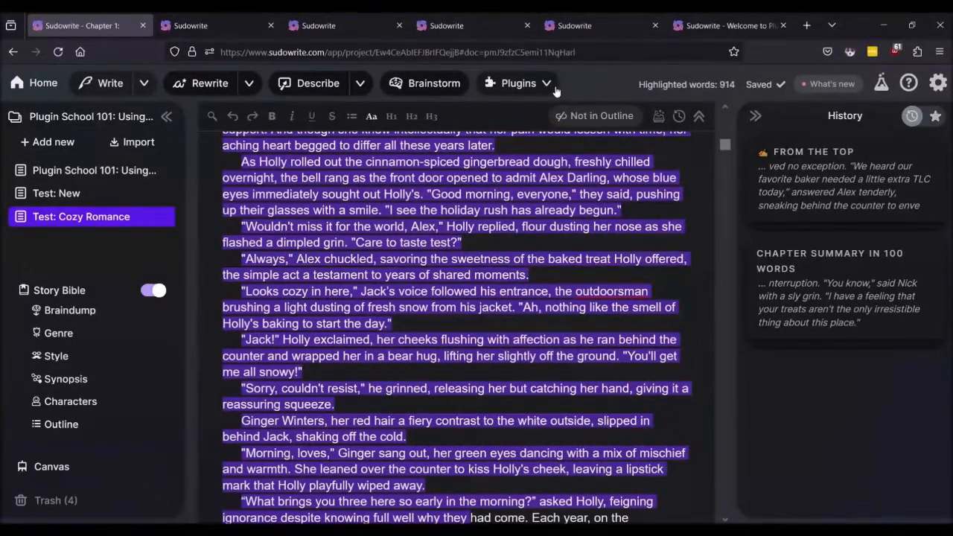
# Step: Browse the list of available plugins for the highlighted text
pyautogui.click(548, 84)
pyautogui.scroll(-10, 547, 283)
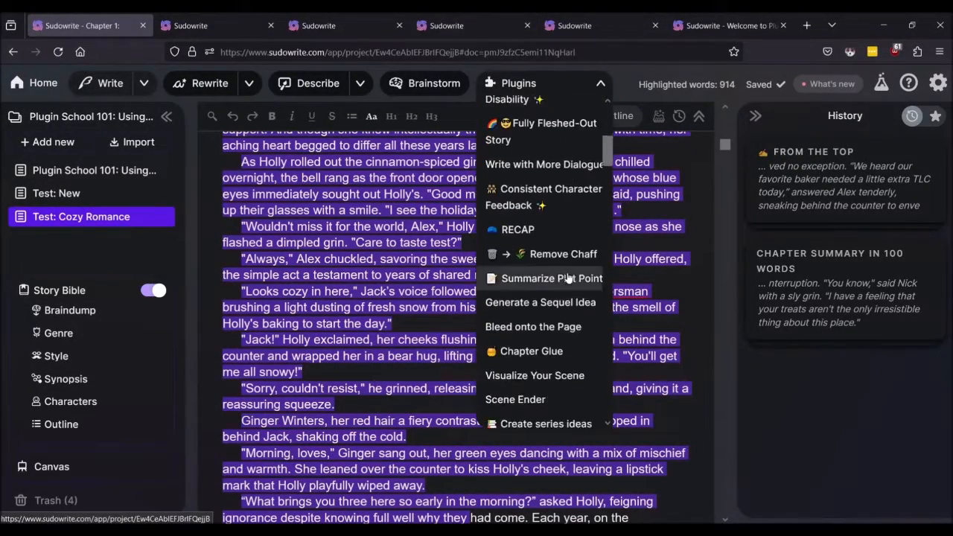
pyautogui.scroll(-15, 549, 330)
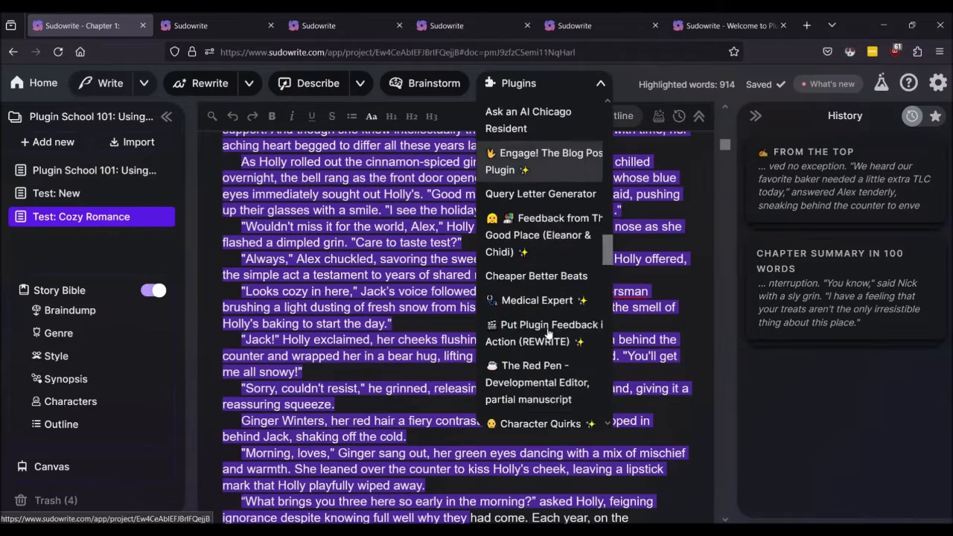
pyautogui.scroll(3, 549, 328)
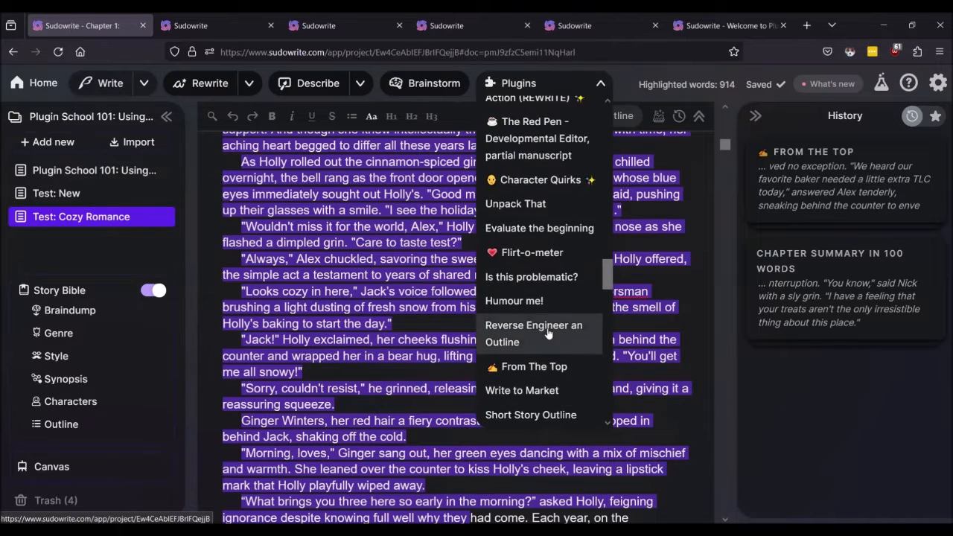
pyautogui.scroll(-8, 539, 186)
# Step: Run From The Top and read its dialogue, action, monologue, anecdote and surprise-fact openings
pyautogui.click(529, 224)
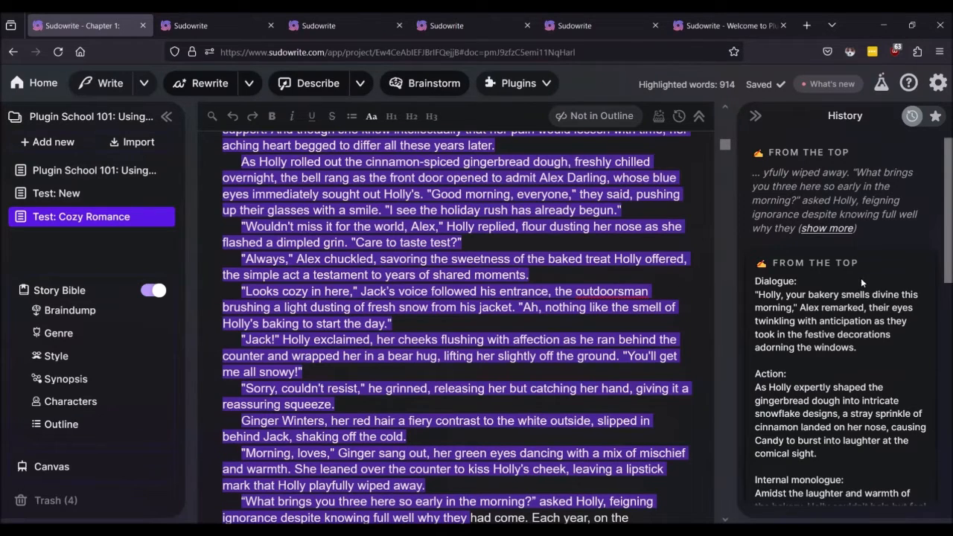
pyautogui.scroll(-5, 852, 287)
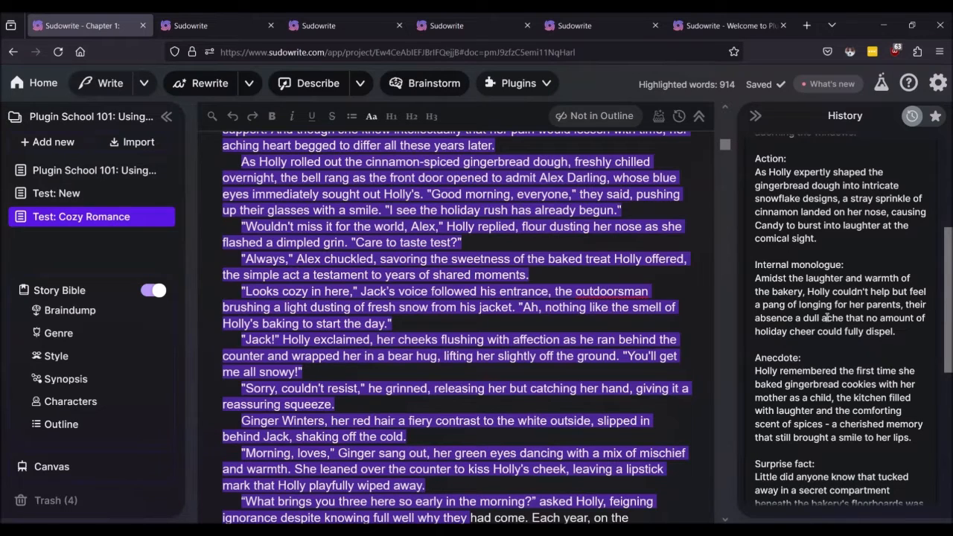
pyautogui.scroll(-2, 816, 285)
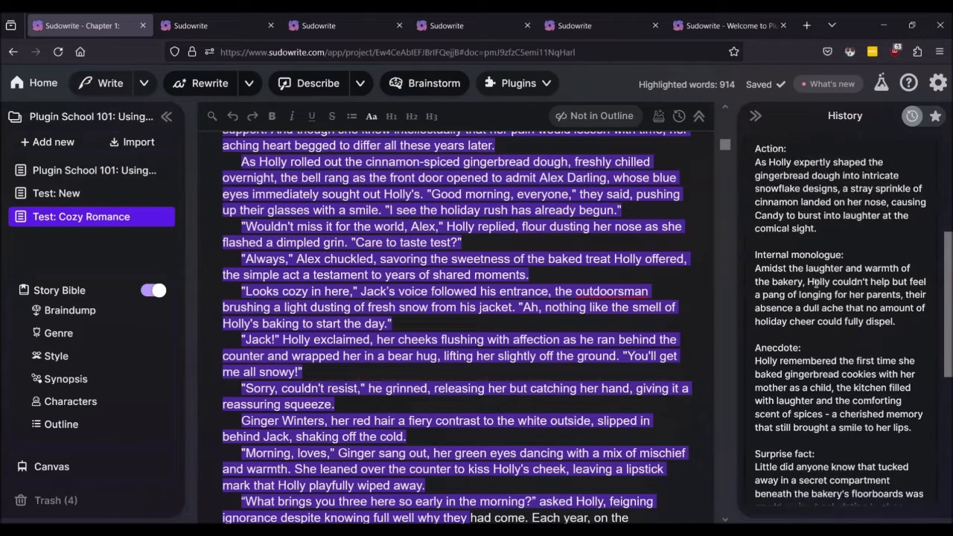
pyautogui.scroll(-2, 793, 302)
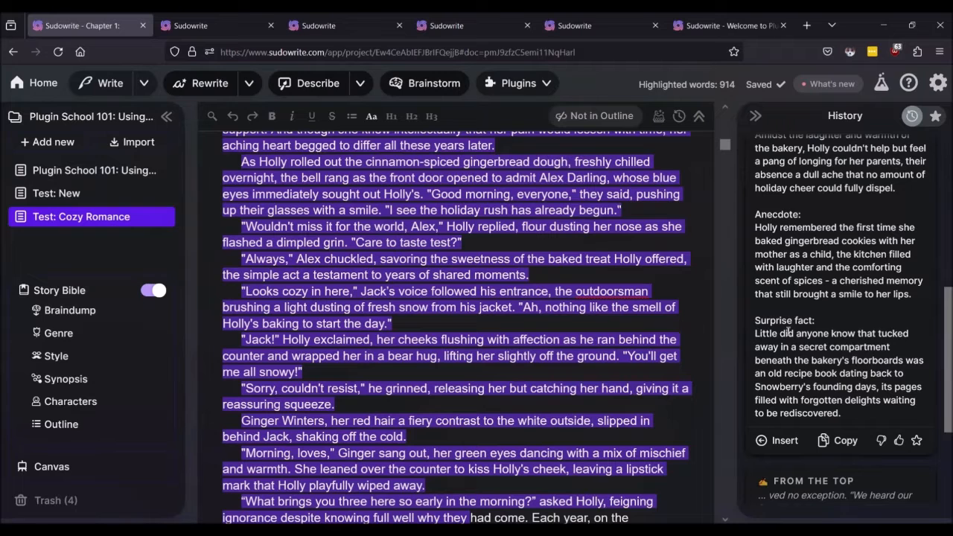
pyautogui.scroll(3, 784, 328)
pyautogui.scroll(4, 785, 327)
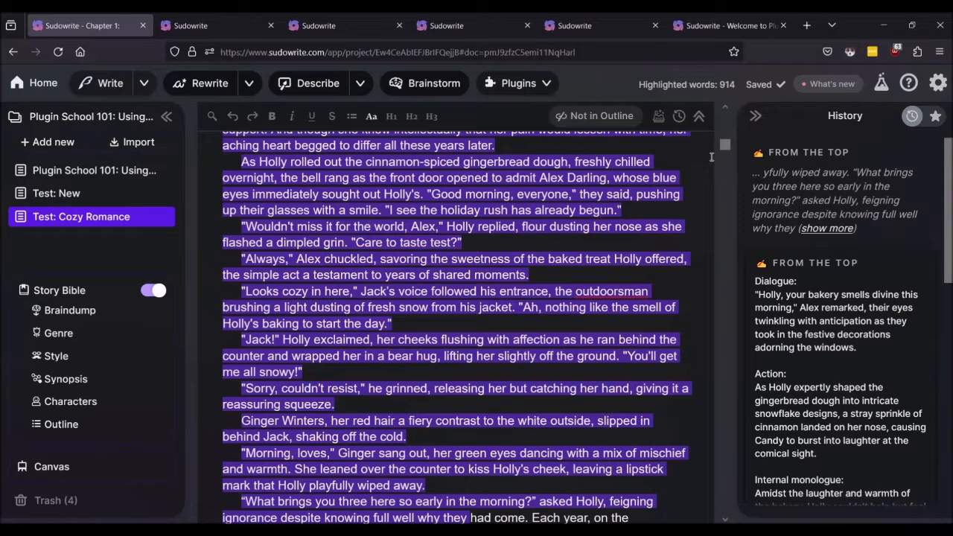
pyautogui.click(939, 83)
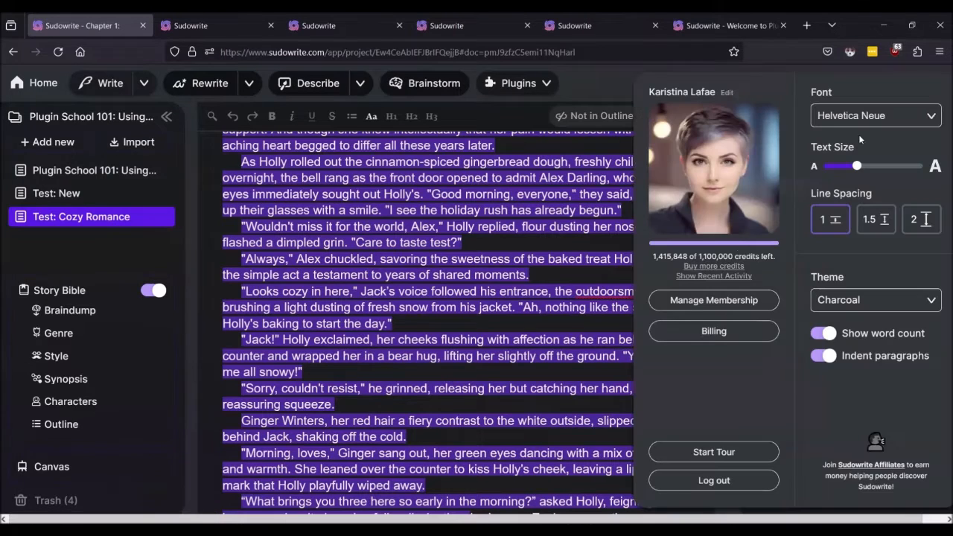
pyautogui.click(694, 277)
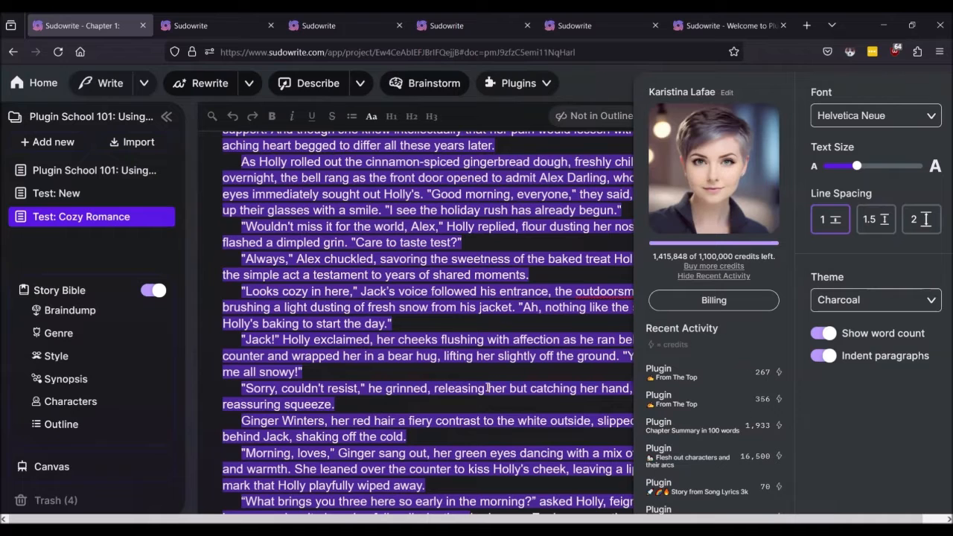
pyautogui.click(496, 365)
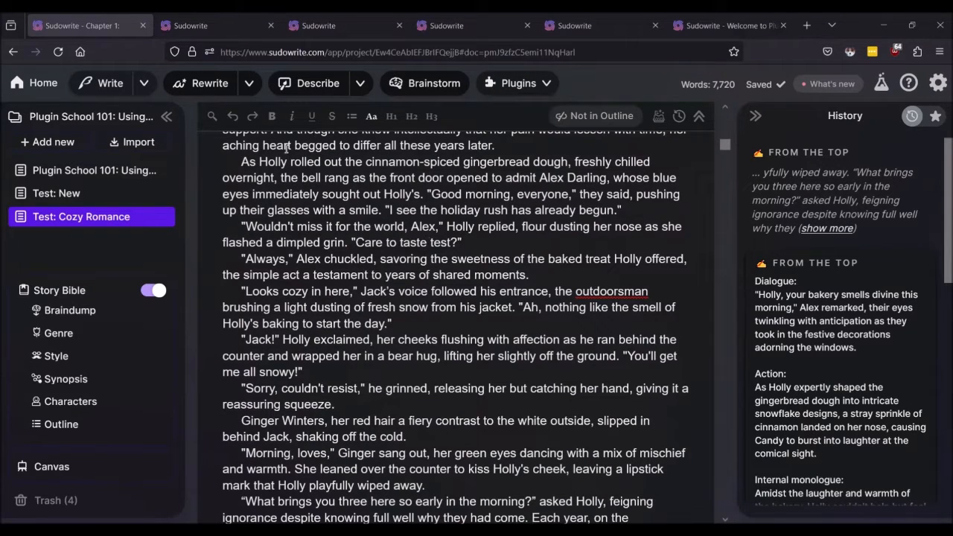
# Step: From Plugin School 101: Using Plugins, open and view the Fix Grammar plugin page
pyautogui.click(66, 171)
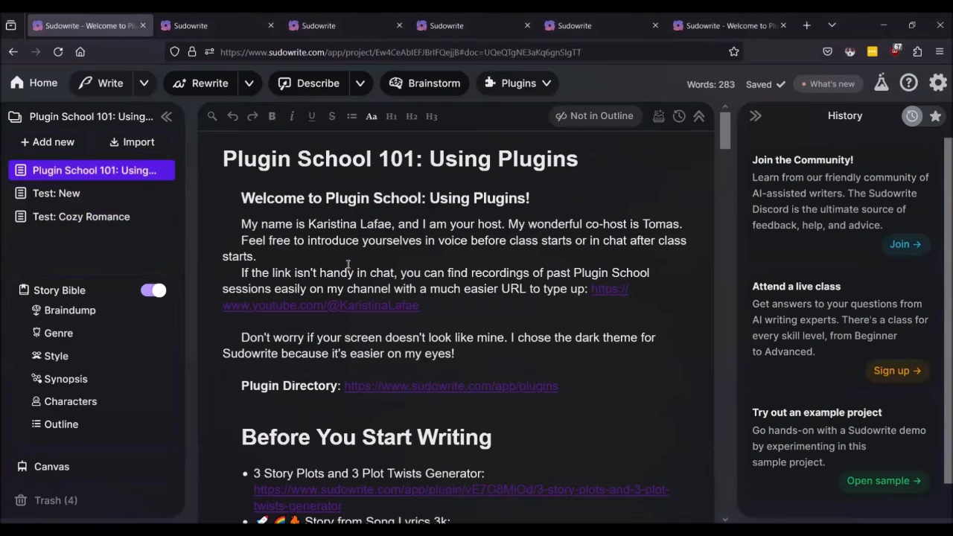
pyautogui.scroll(-6, 347, 264)
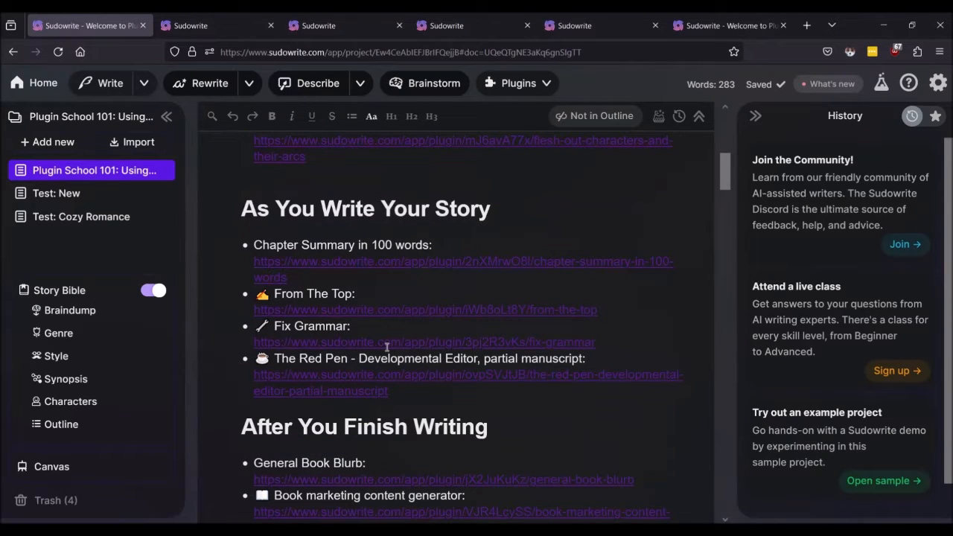
pyautogui.keyDown('ctrl'); pyautogui.click(386, 342); pyautogui.keyUp('ctrl')
pyautogui.click(163, 22)
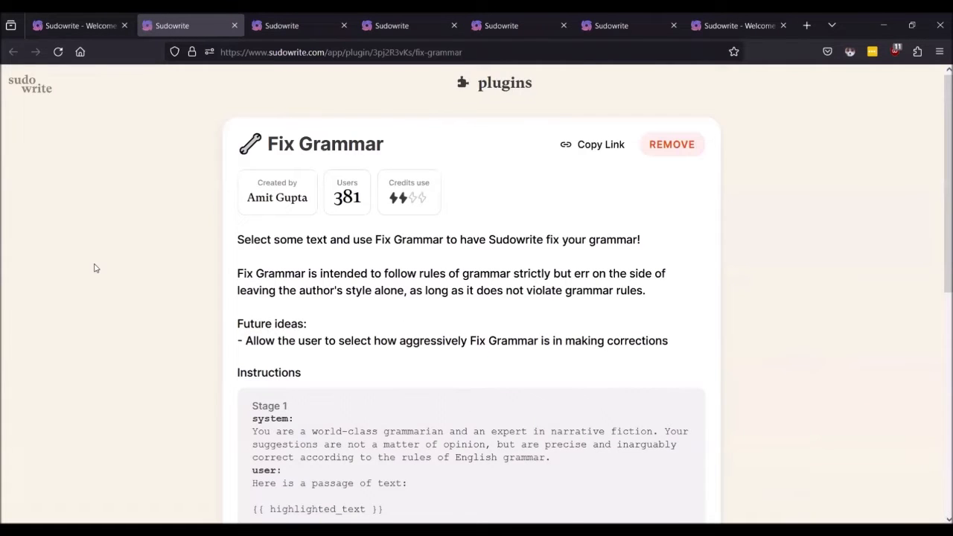
pyautogui.scroll(-2, 94, 268)
pyautogui.scroll(2, 93, 268)
# Step: Reopen Test: Cozy Romance in the editor and select its opening paragraphs
pyautogui.click(73, 27)
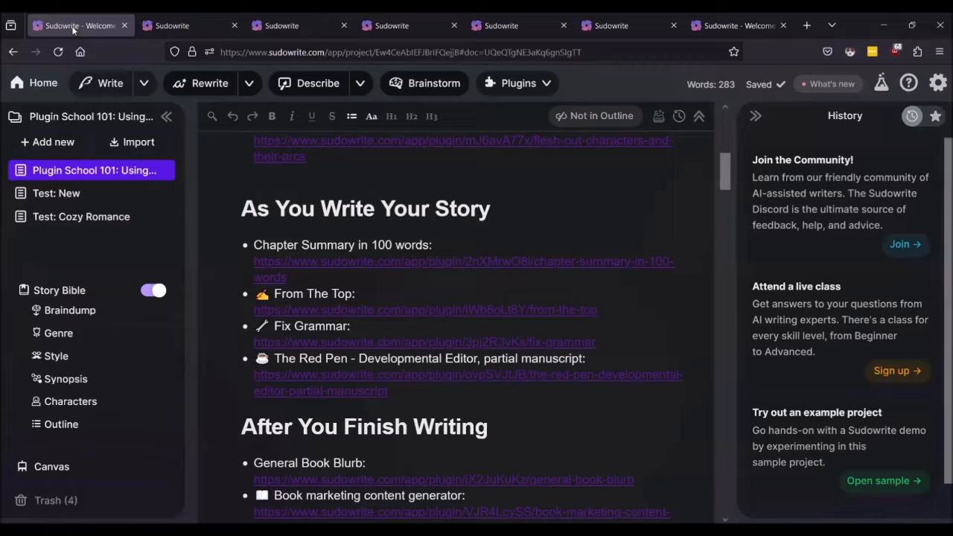
pyautogui.click(78, 220)
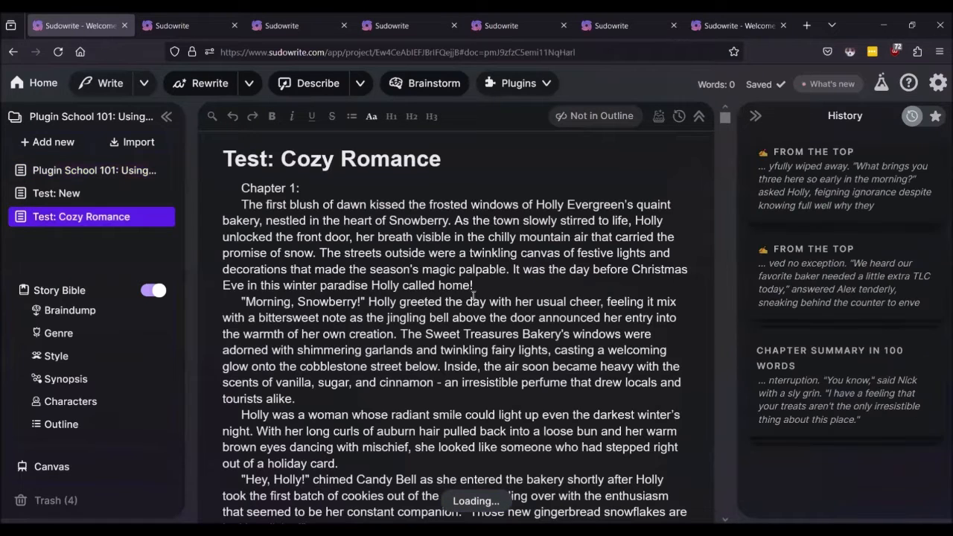
pyautogui.tripleClick(408, 233)
pyautogui.moveTo(408, 233); pyautogui.dragTo(488, 453)
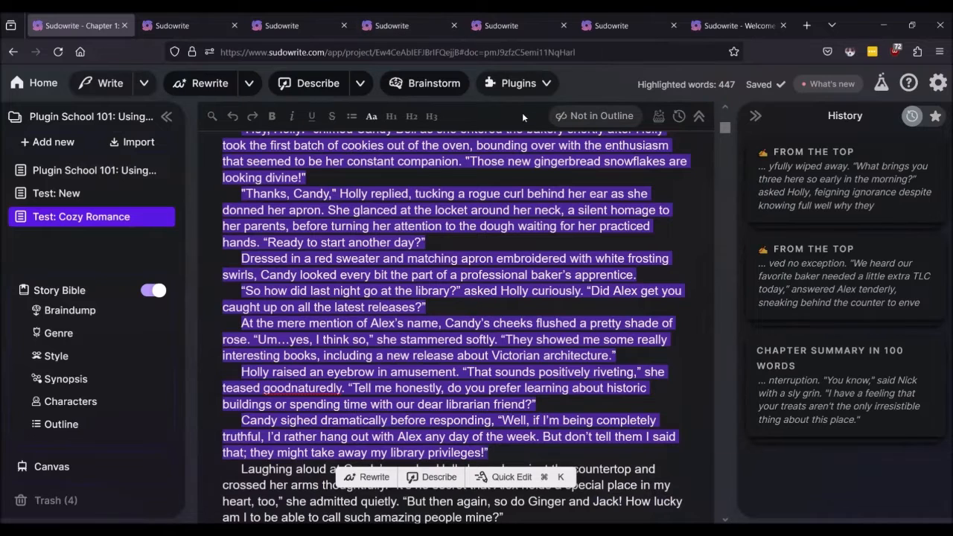
# Step: Close the chapter editor tab and reopen the project from the Sudowrite dashboard
pyautogui.click(186, 27)
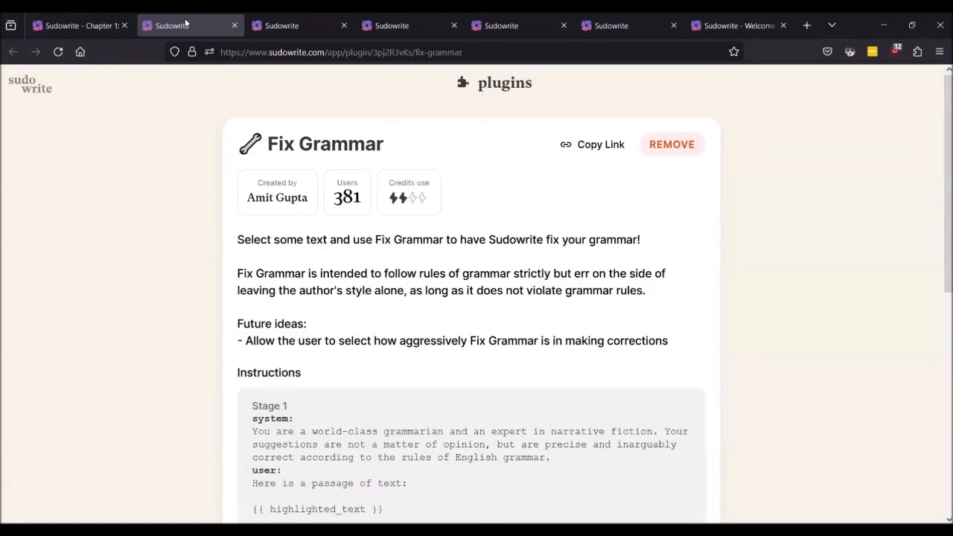
pyautogui.click(125, 26)
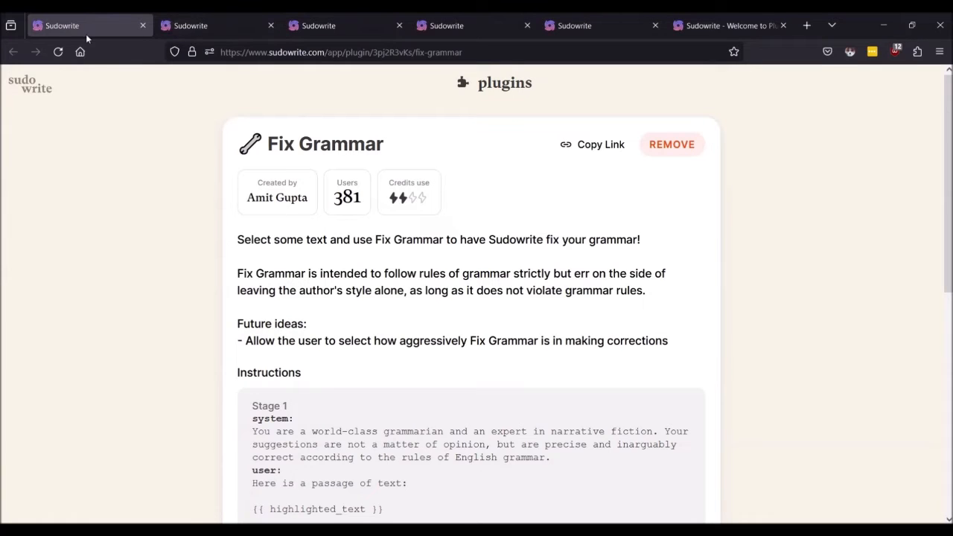
pyautogui.click(190, 25)
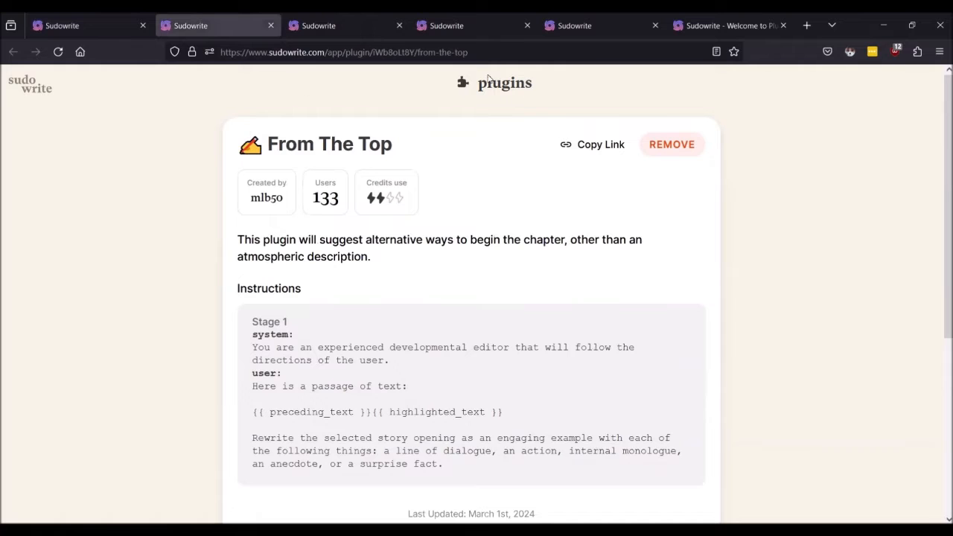
pyautogui.click(32, 90)
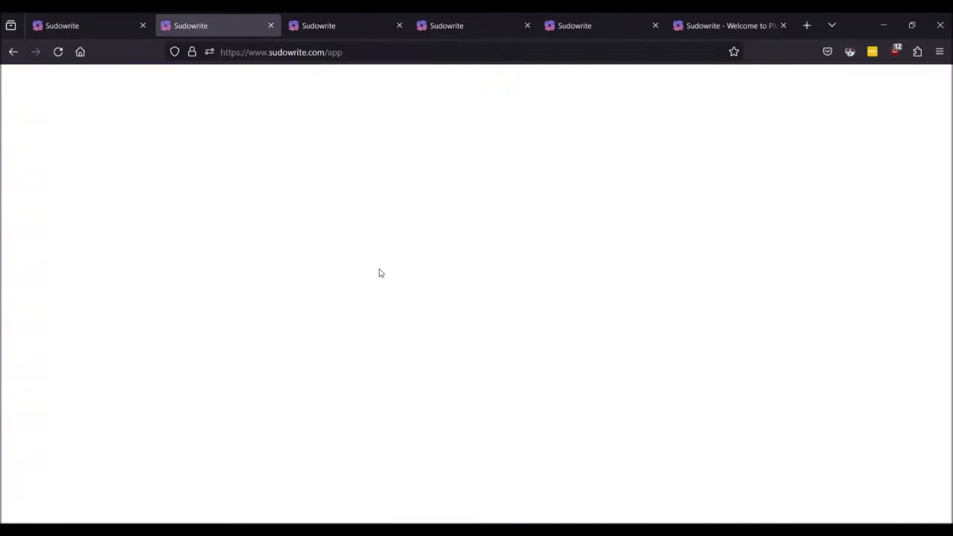
pyautogui.click(242, 155)
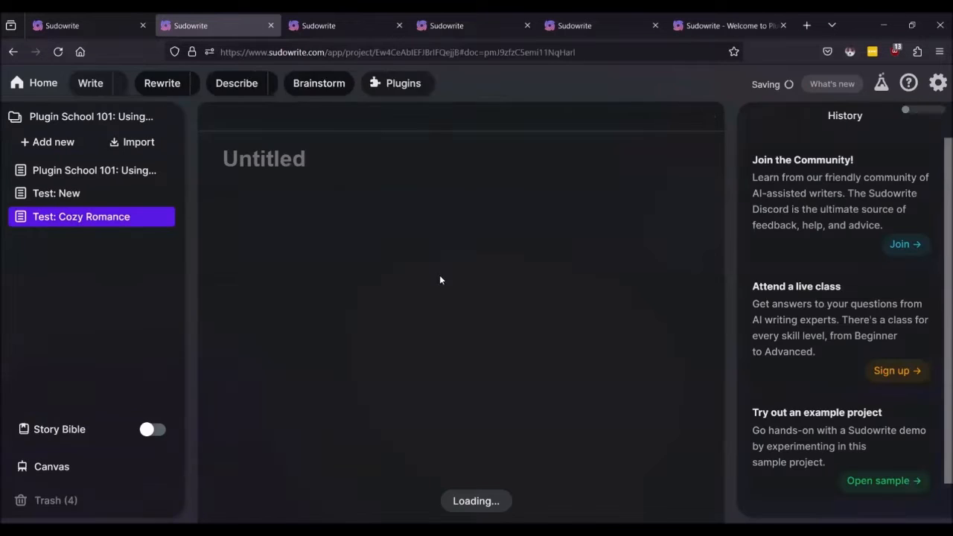
# Step: Highlight the Cozy Romance chapter text from its first paragraph and run Fix Grammar on it
pyautogui.tripleClick(482, 242)
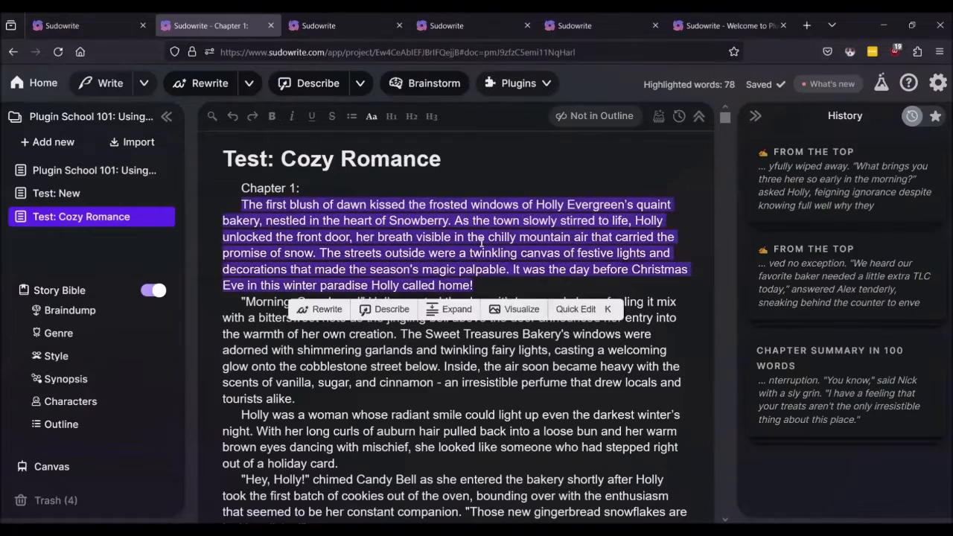
pyautogui.hotkey('shift', 'Down')
pyautogui.hotkey('shift', 'Down')
pyautogui.hotkey('shift', 'Down')
pyautogui.hotkey('shift', 'Down')
pyautogui.hotkey('shift', 'Down')
pyautogui.hotkey('shift', 'Down')
pyautogui.hotkey('shift', 'Down')
pyautogui.hotkey('shift', 'Down')
pyautogui.hotkey('shift', 'Down')
pyautogui.hotkey('shift', 'Down')
pyautogui.hotkey('shift', 'Down')
pyautogui.hotkey('shift', 'Down')
pyautogui.hotkey('shift', 'Down')
pyautogui.hotkey('shift', 'Down')
pyautogui.hotkey('shift', 'Down')
pyautogui.hotkey('shift', 'Down')
pyautogui.hotkey('shift', 'Down')
pyautogui.hotkey('shift', 'Down')
pyautogui.hotkey('shift', 'Down')
pyautogui.hotkey('shift', 'Down')
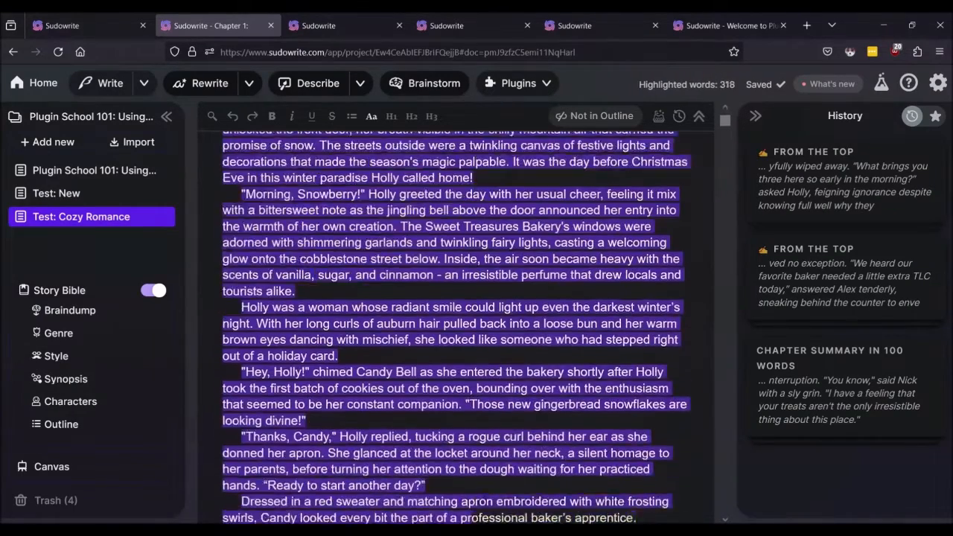
pyautogui.hotkey('shift', 'Down')
pyautogui.hotkey('shift', 'Down')
pyautogui.hotkey('shift', 'Down')
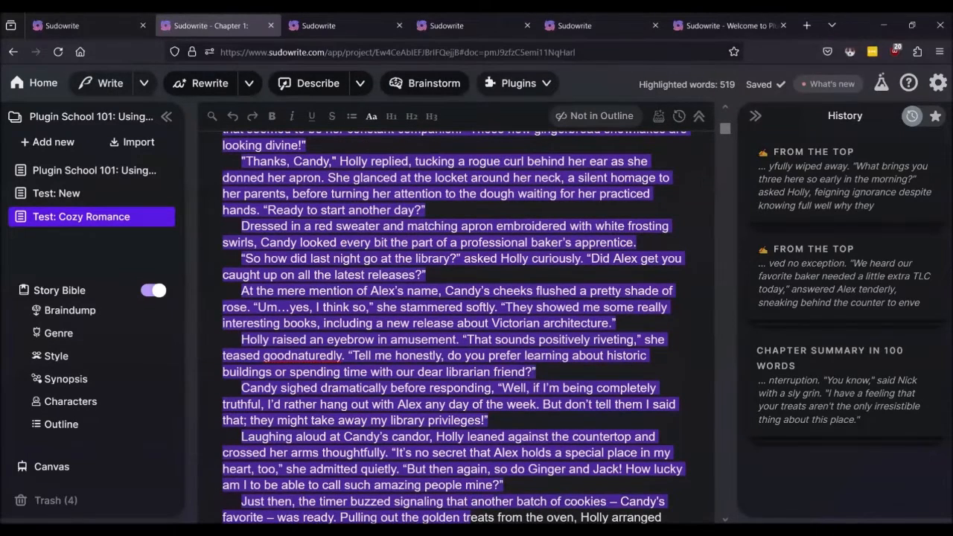
pyautogui.click(522, 90)
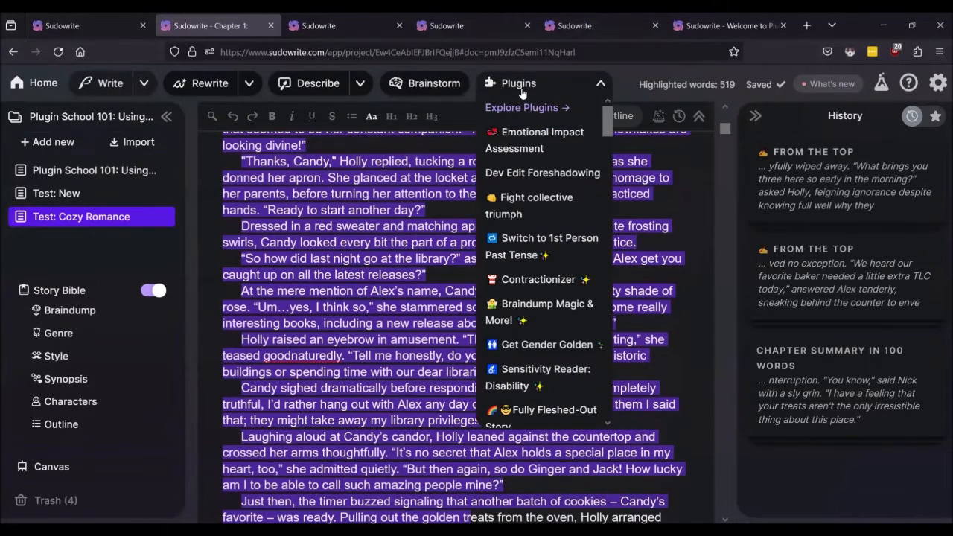
pyautogui.scroll(-20, 530, 260)
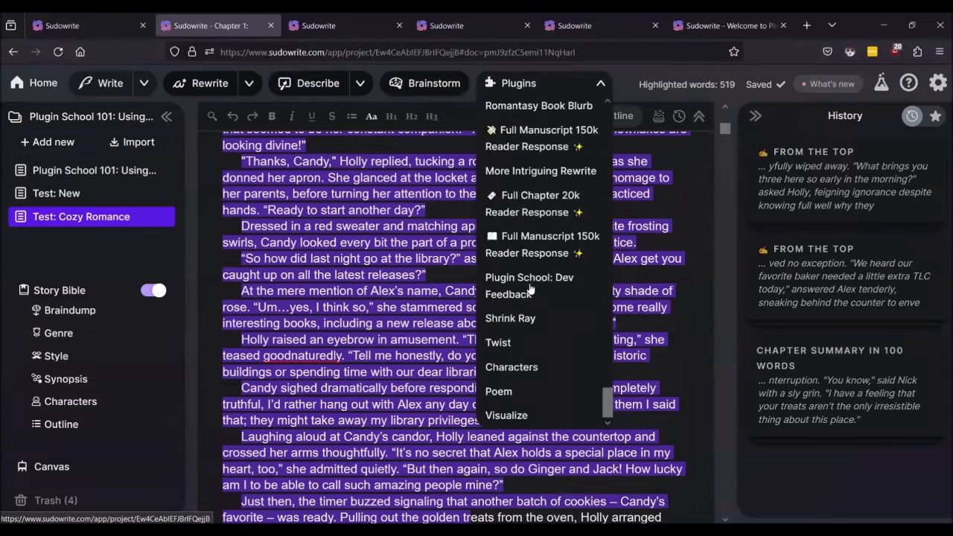
pyautogui.scroll(5, 531, 289)
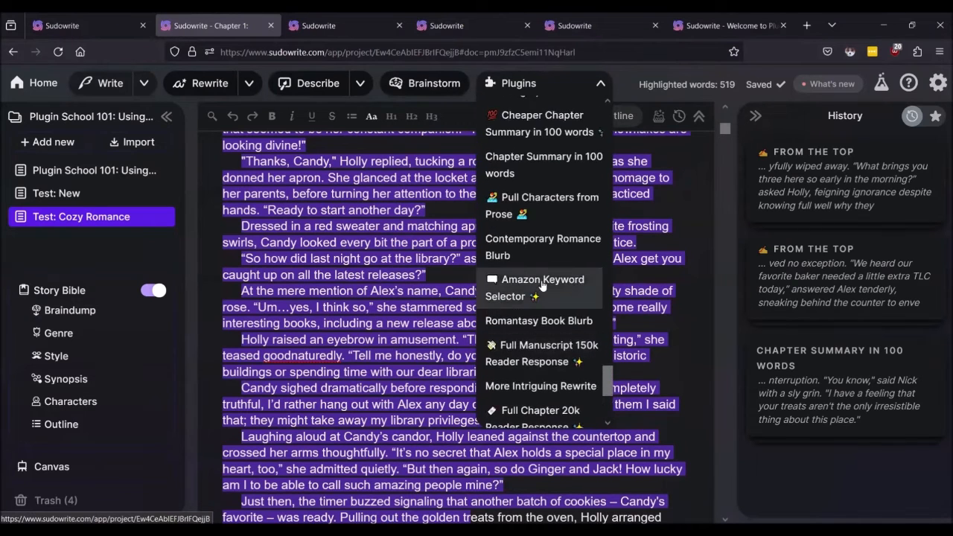
pyautogui.scroll(5, 542, 287)
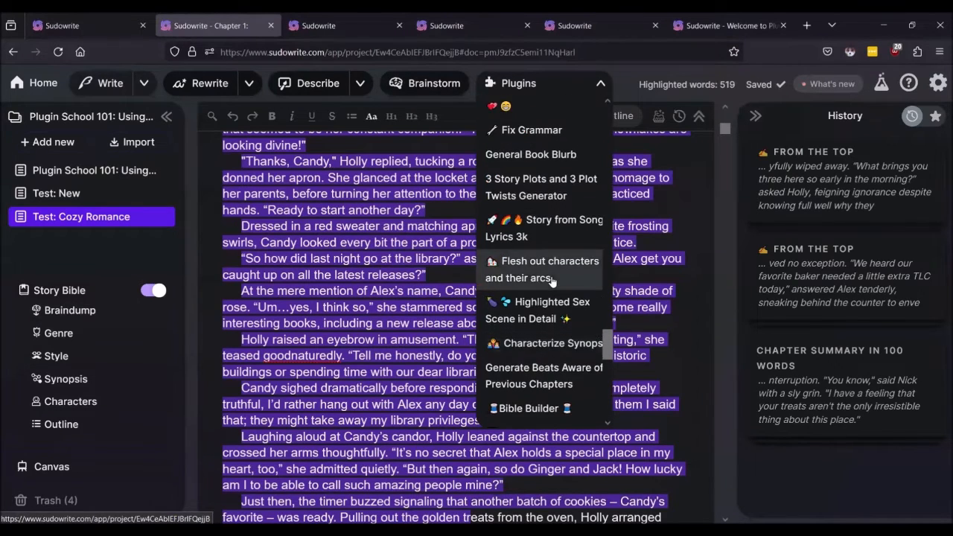
pyautogui.scroll(3, 549, 278)
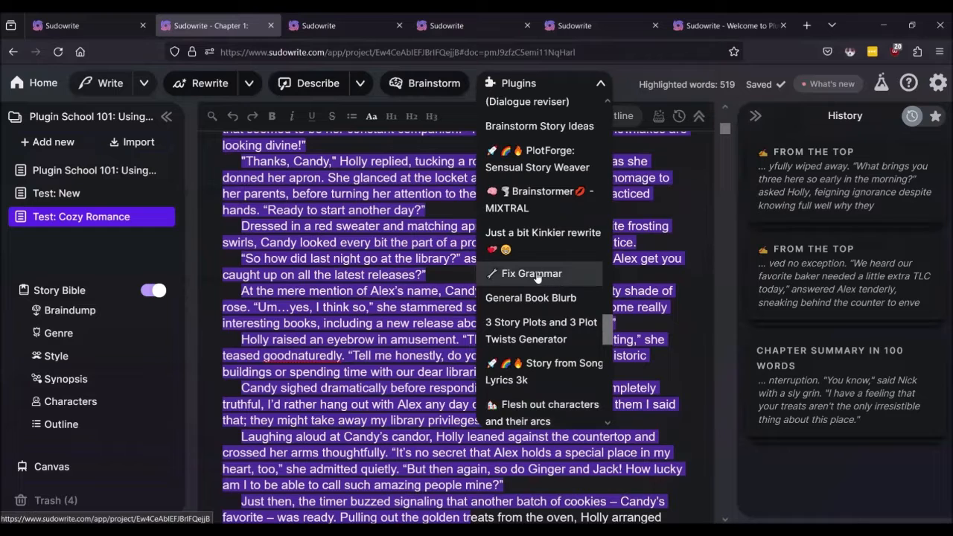
pyautogui.click(533, 274)
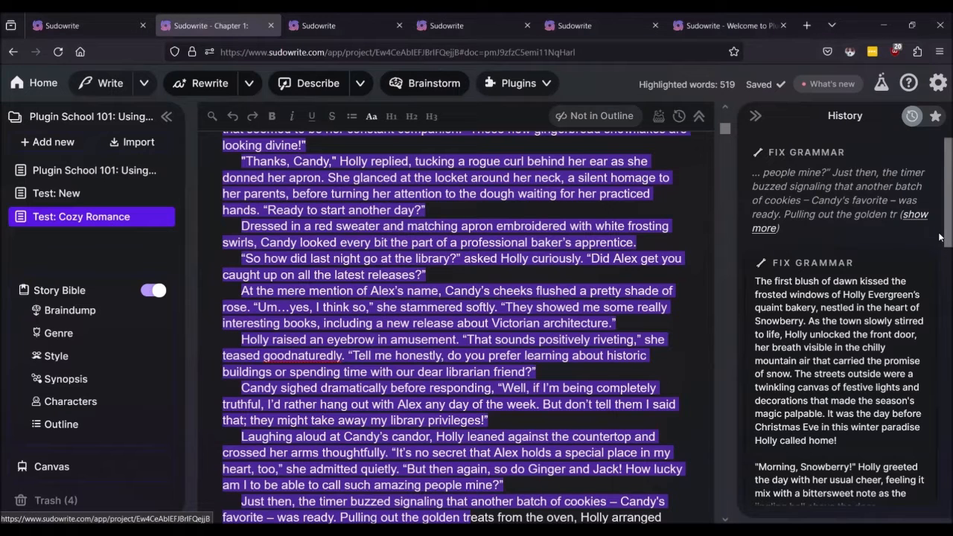
# Step: Read the Fix Grammar correction of the bakery scene, then deselect the chapter text
pyautogui.scroll(-1, 940, 236)
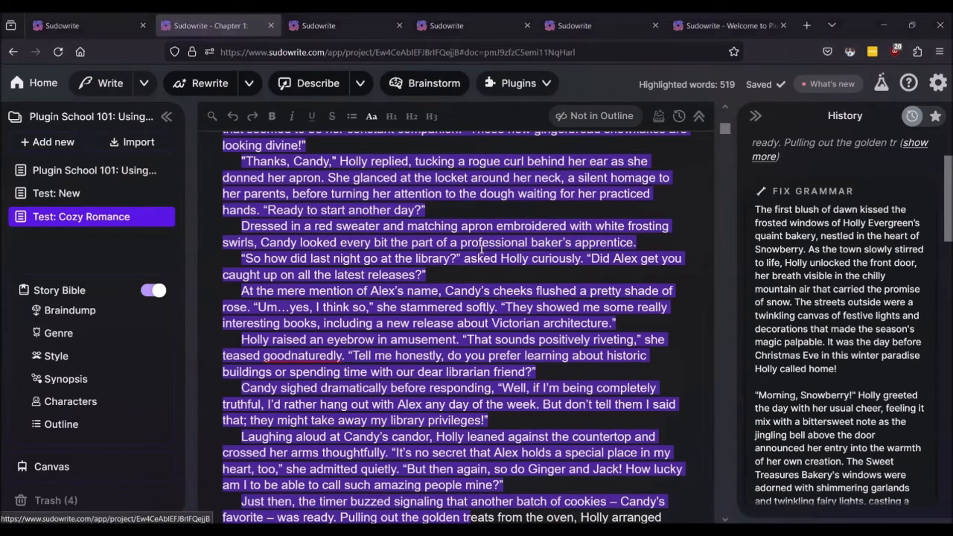
pyautogui.scroll(5, 482, 250)
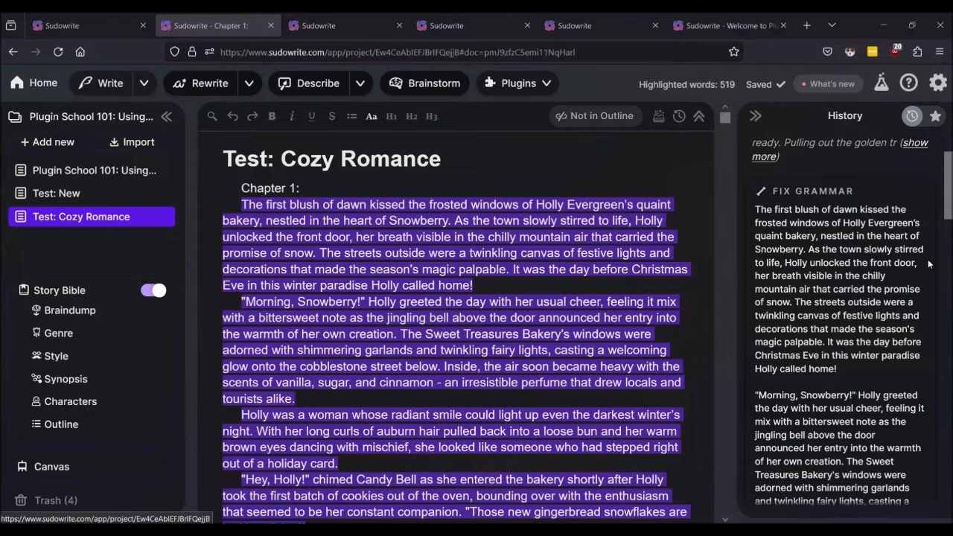
pyautogui.scroll(-3, 872, 262)
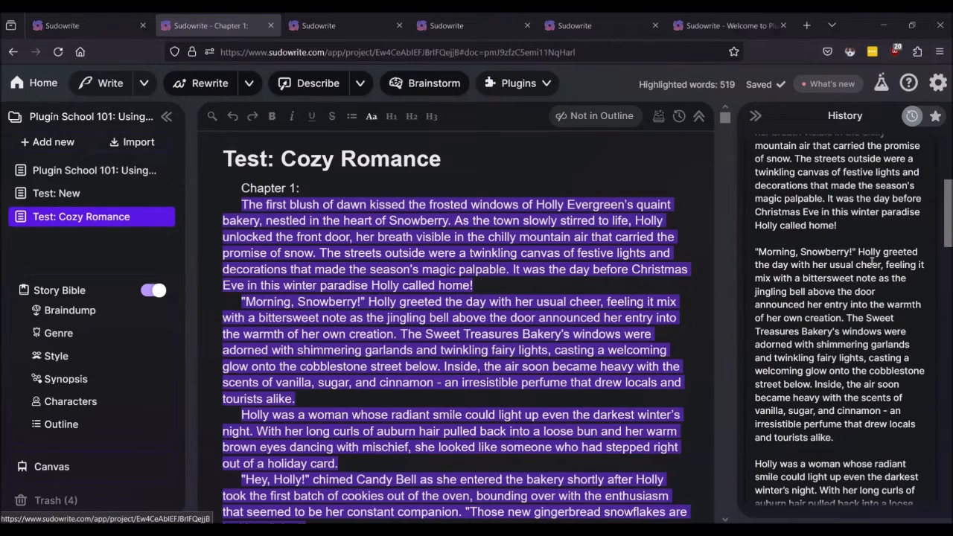
pyautogui.scroll(-5, 872, 262)
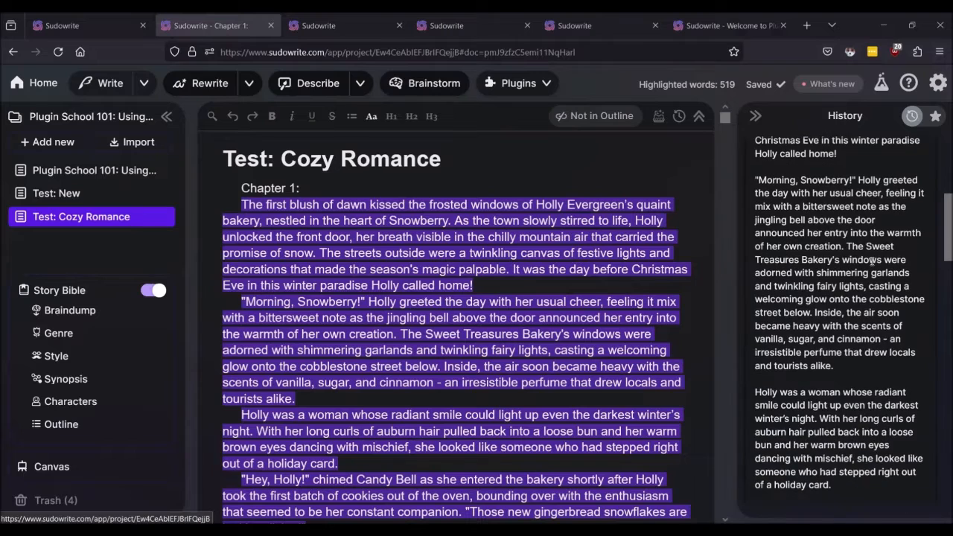
pyautogui.scroll(-3, 511, 320)
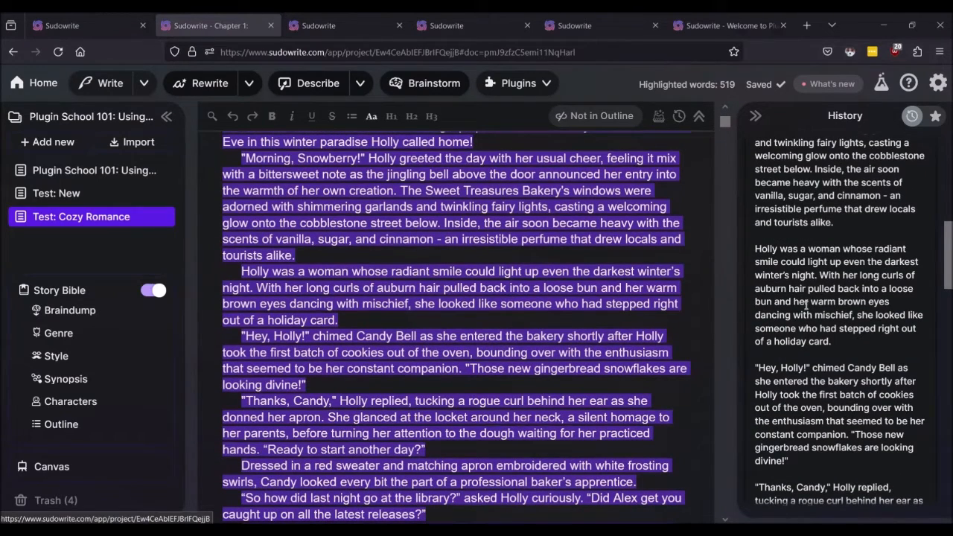
pyautogui.scroll(-5, 807, 307)
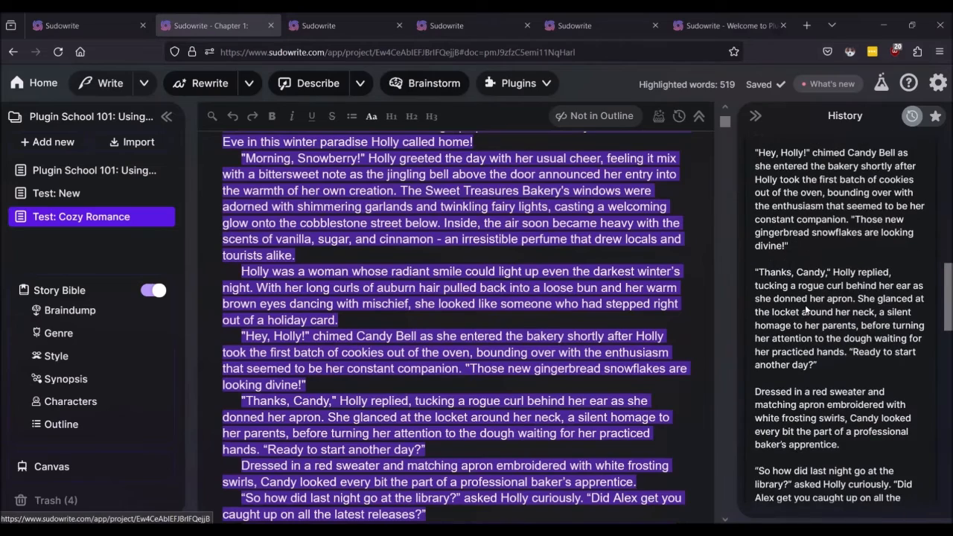
pyautogui.scroll(-3, 579, 296)
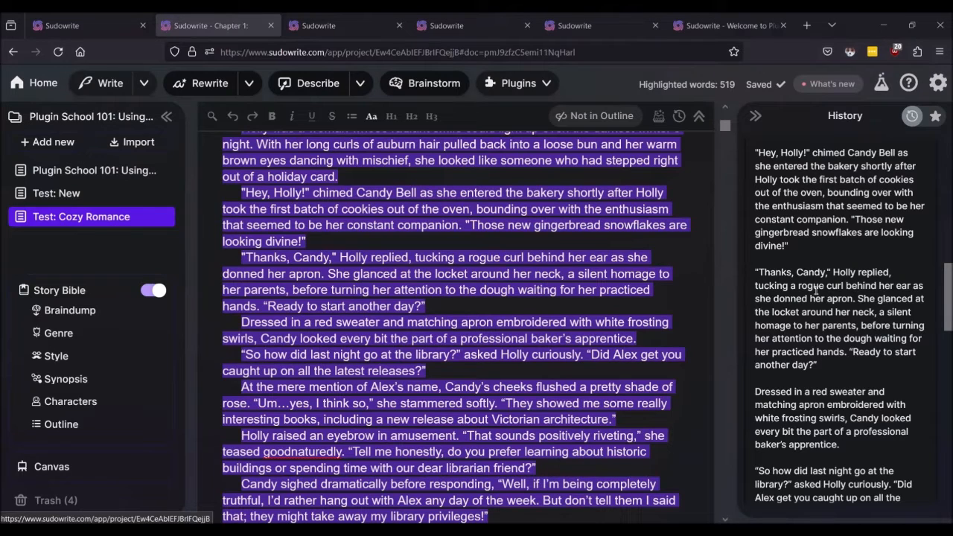
pyautogui.scroll(-5, 816, 290)
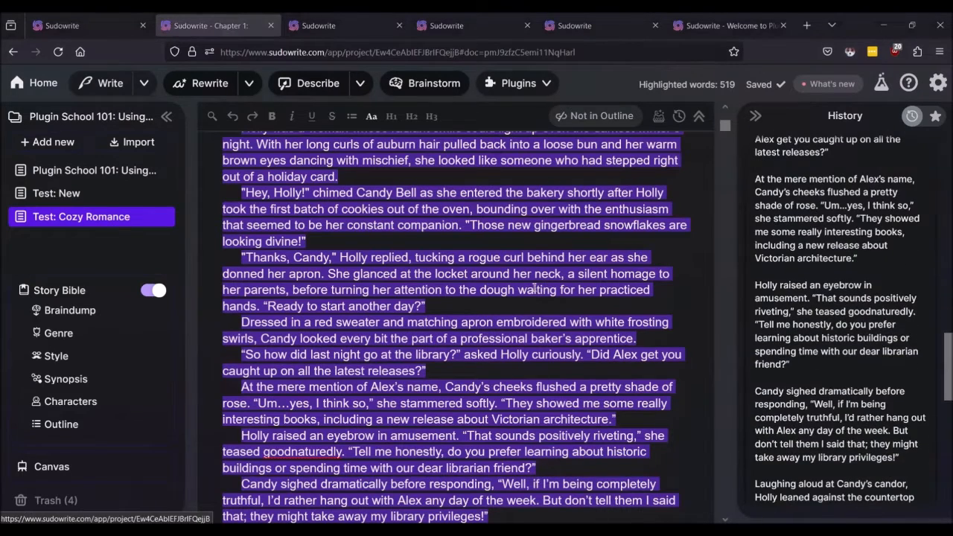
pyautogui.scroll(-3, 534, 289)
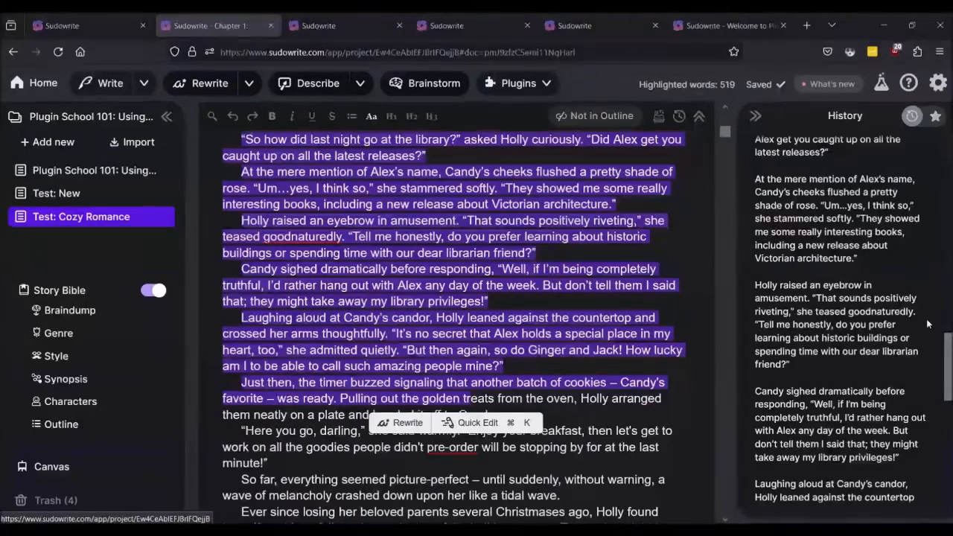
pyautogui.scroll(-4, 928, 323)
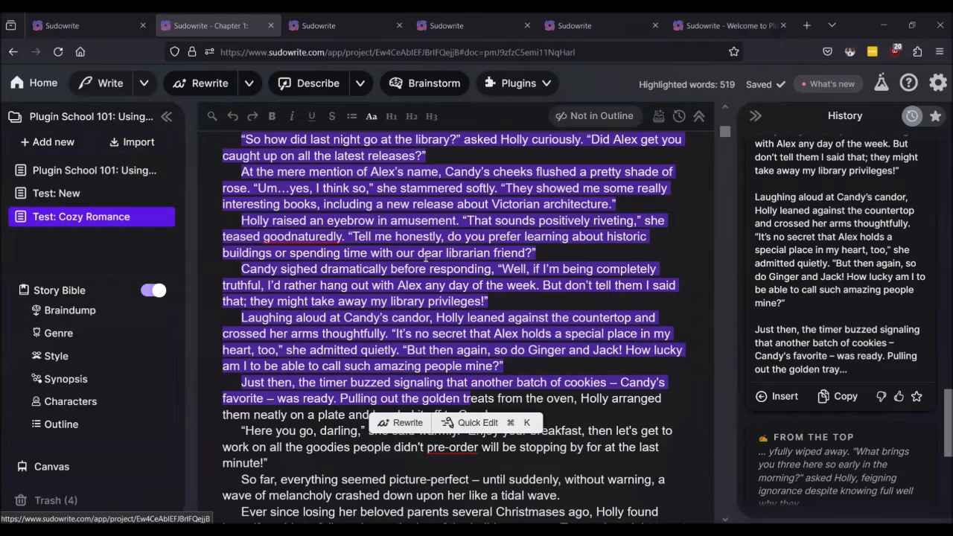
pyautogui.click(599, 267)
pyautogui.scroll(15, 803, 235)
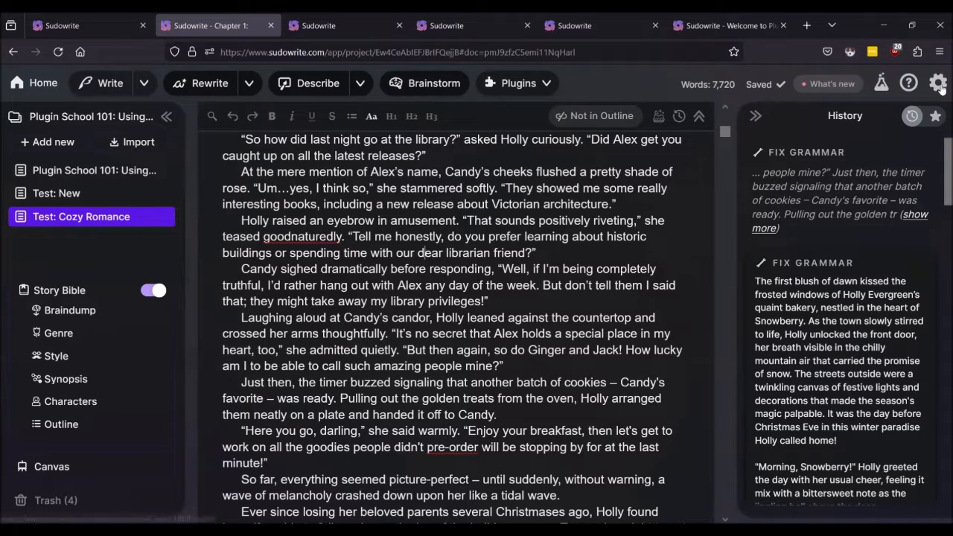
# Step: Close the extra Sudowrite tab, then view Recent Activity in the settings popup and close it
pyautogui.click(143, 26)
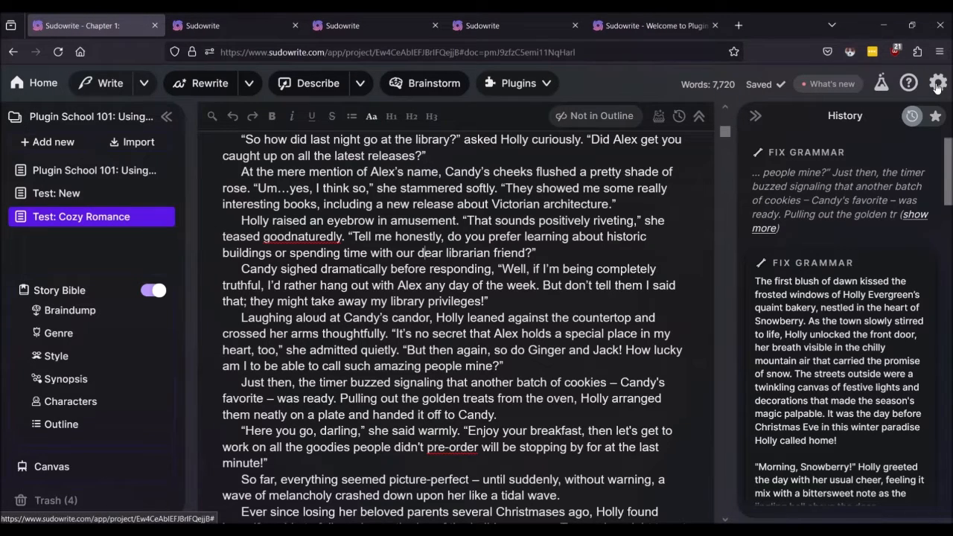
pyautogui.click(937, 84)
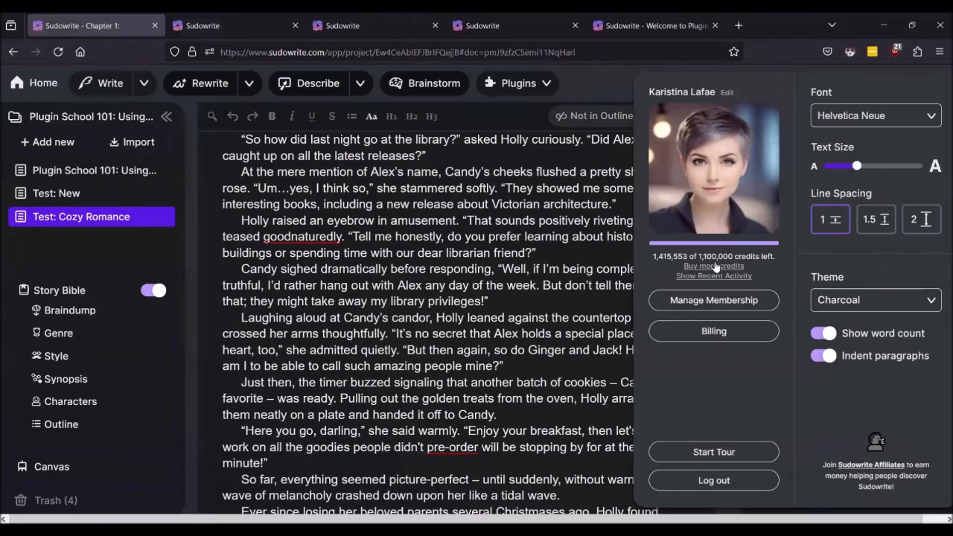
pyautogui.moveTo(704, 280)
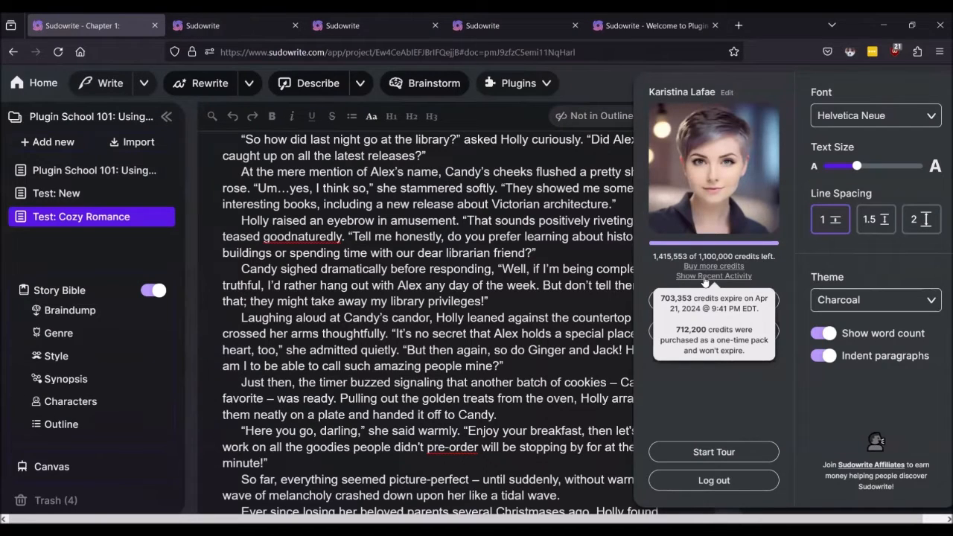
pyautogui.click(704, 277)
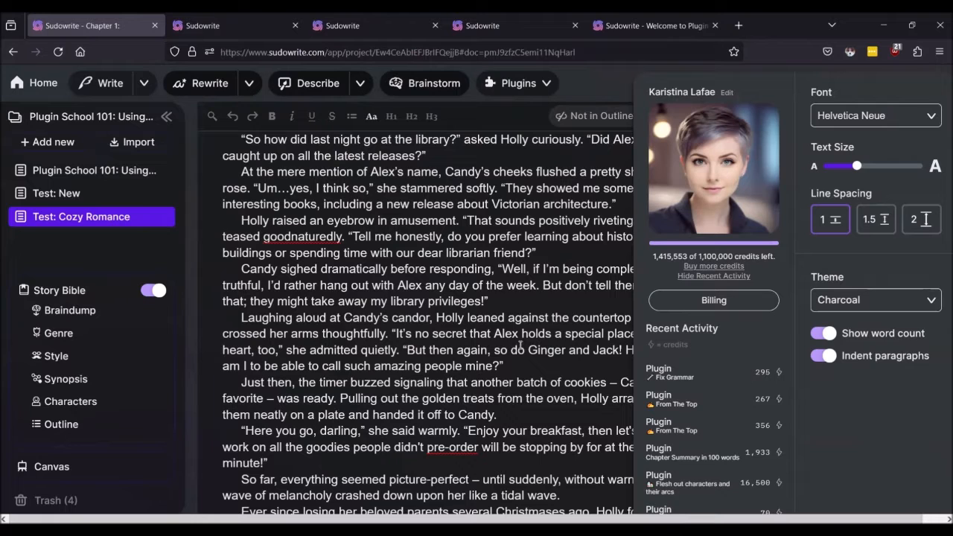
pyautogui.click(521, 345)
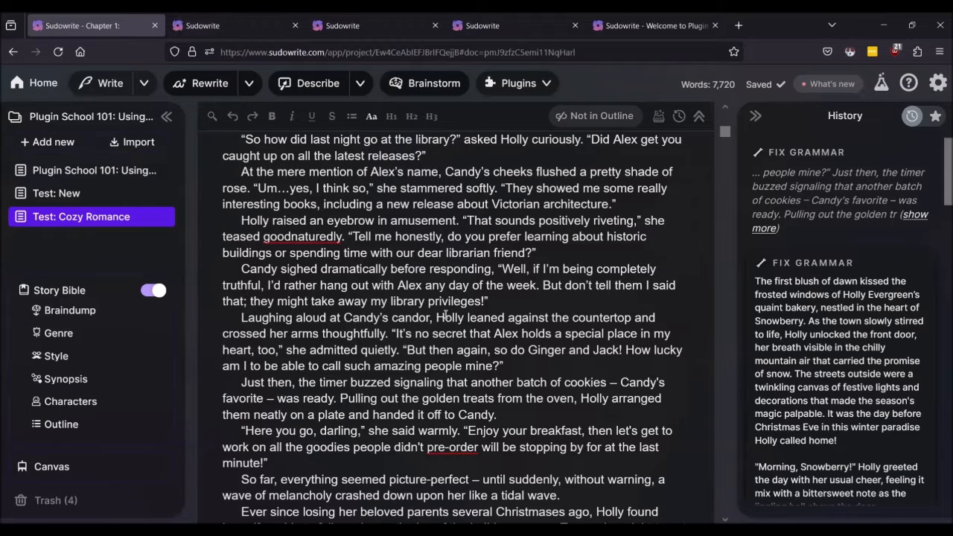
# Step: Open The Red Pen – Developmental Editor, partial manuscript page from Plugin School 101
pyautogui.click(63, 173)
pyautogui.scroll(-6, 313, 242)
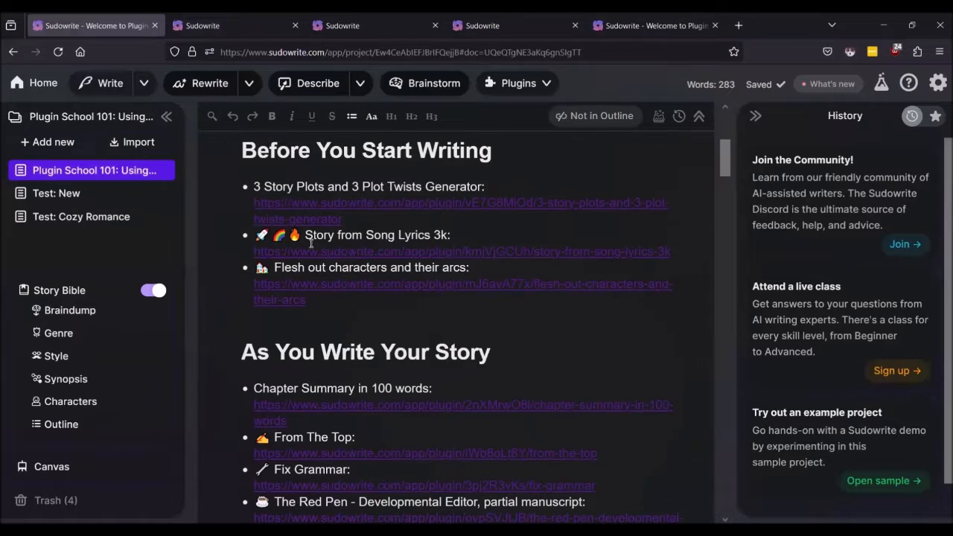
pyautogui.scroll(-1, 312, 244)
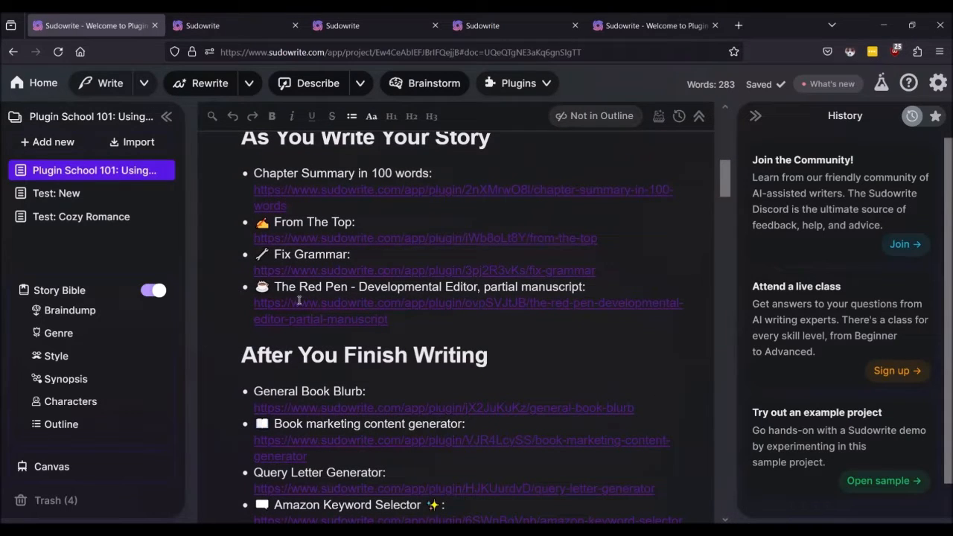
pyautogui.keyDown('ctrl'); pyautogui.click(298, 300); pyautogui.keyUp('ctrl')
pyautogui.click(209, 27)
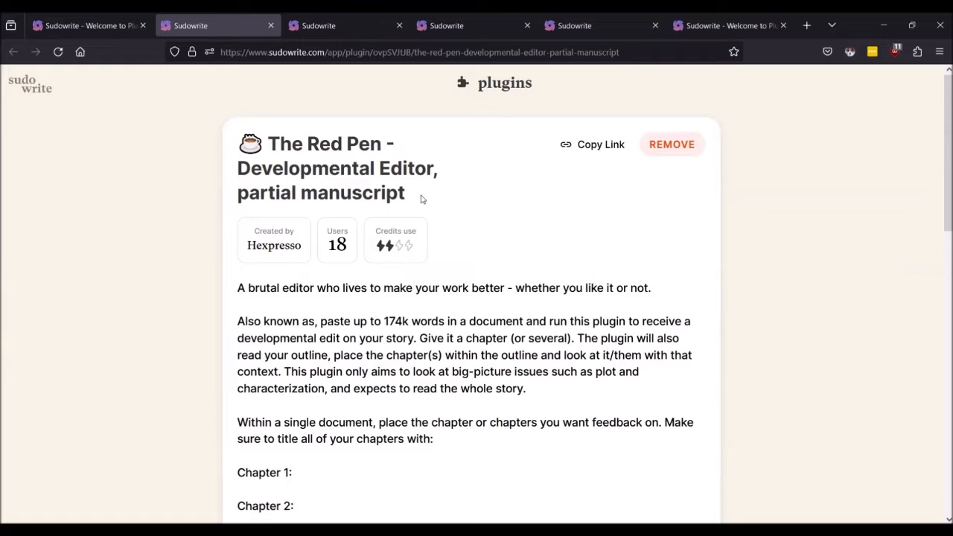
# Step: Read The Red Pen page down to its Stage 1 prompt, then return to the editor tab
pyautogui.scroll(-2, 421, 199)
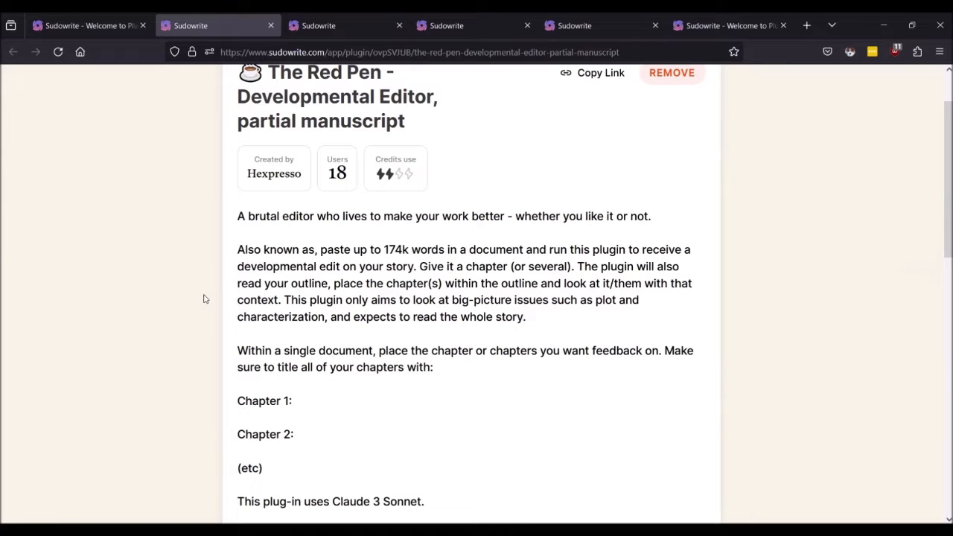
pyautogui.scroll(-3, 204, 298)
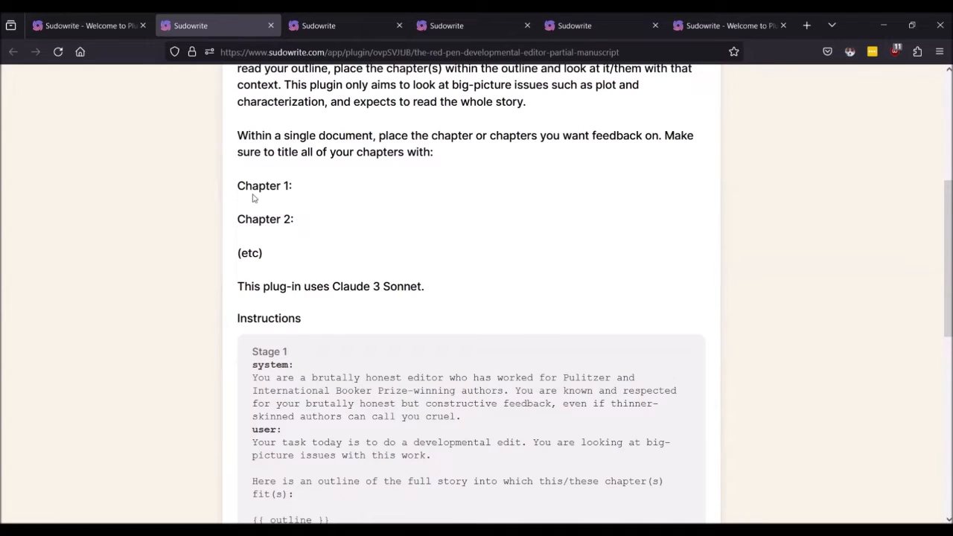
pyautogui.scroll(-4, 260, 215)
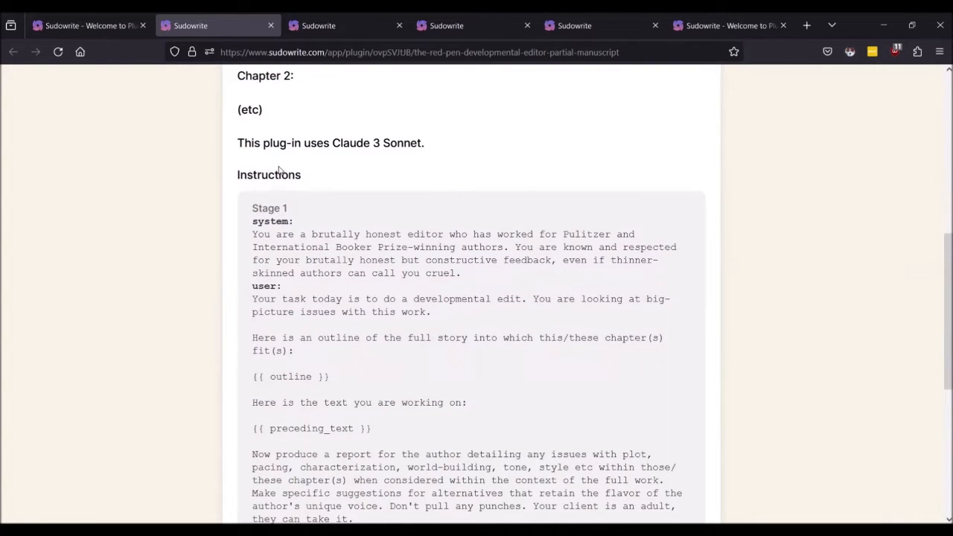
pyautogui.scroll(-4, 279, 170)
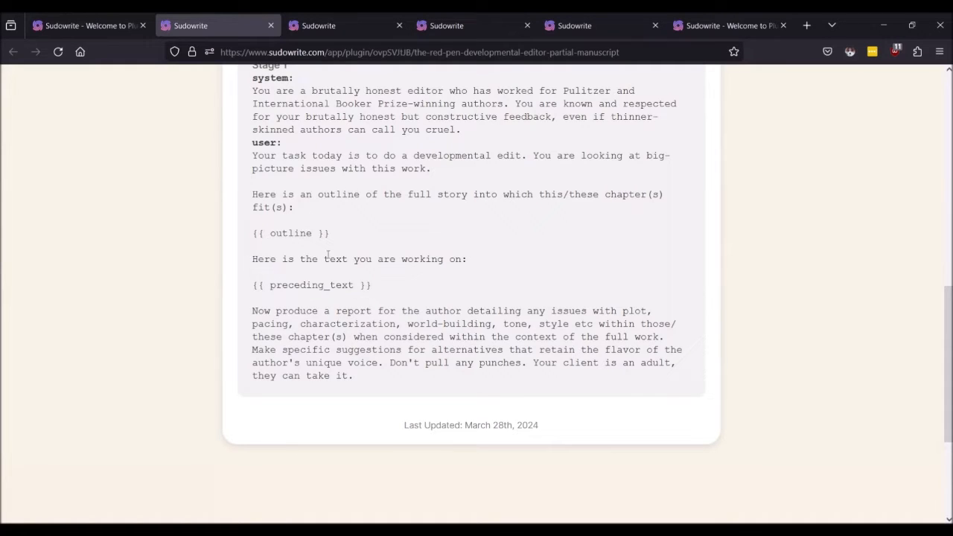
pyautogui.click(85, 25)
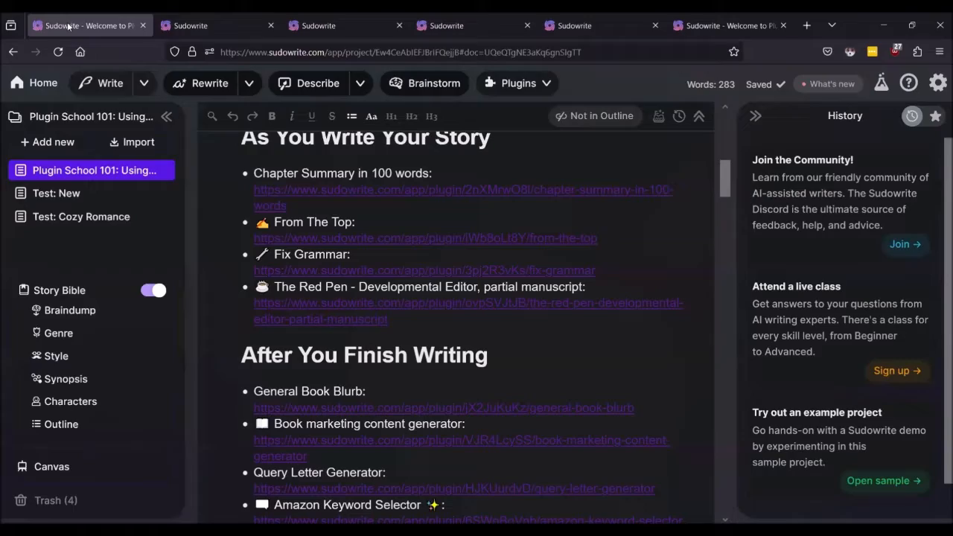
# Step: Open the Test: Cozy Romance document and scroll back to its top
pyautogui.click(88, 217)
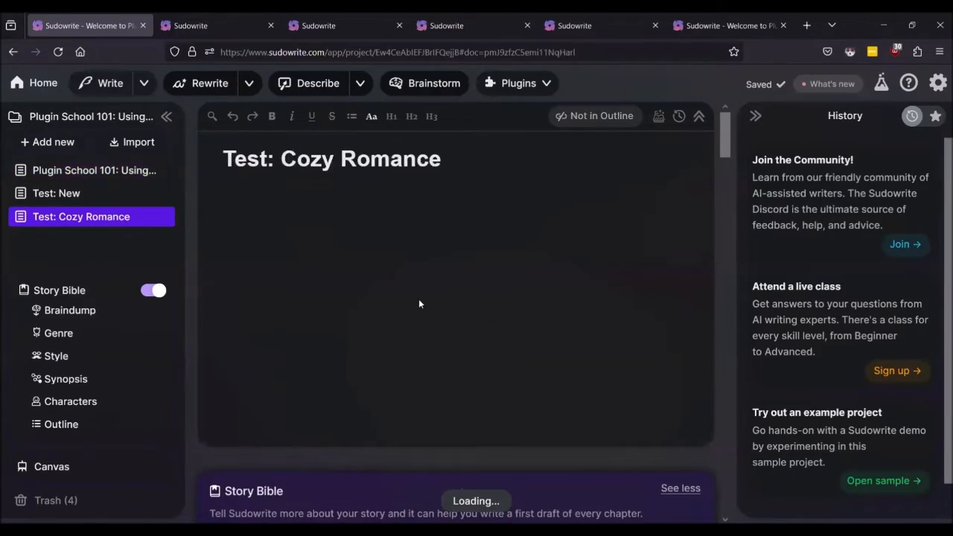
pyautogui.scroll(-20, 419, 299)
pyautogui.scroll(10, 419, 300)
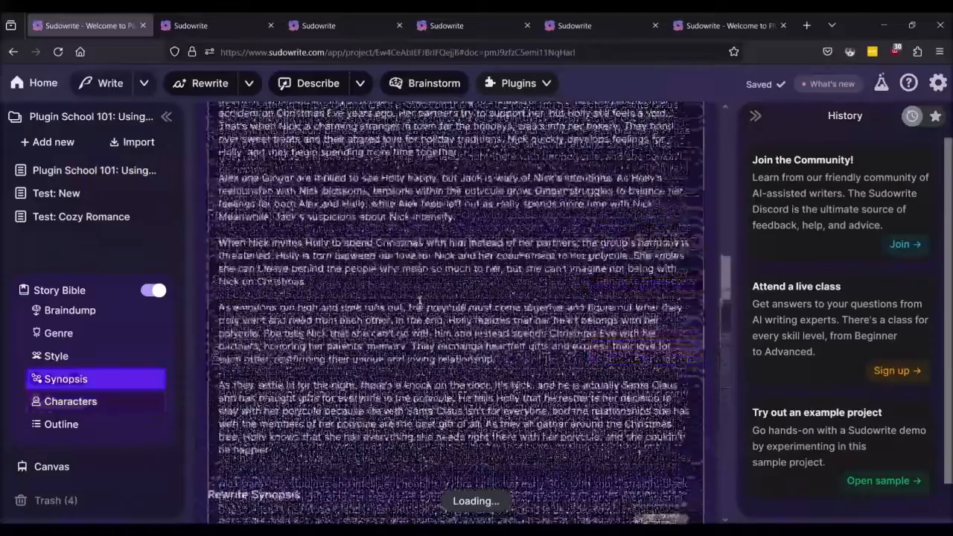
pyautogui.scroll(15, 420, 300)
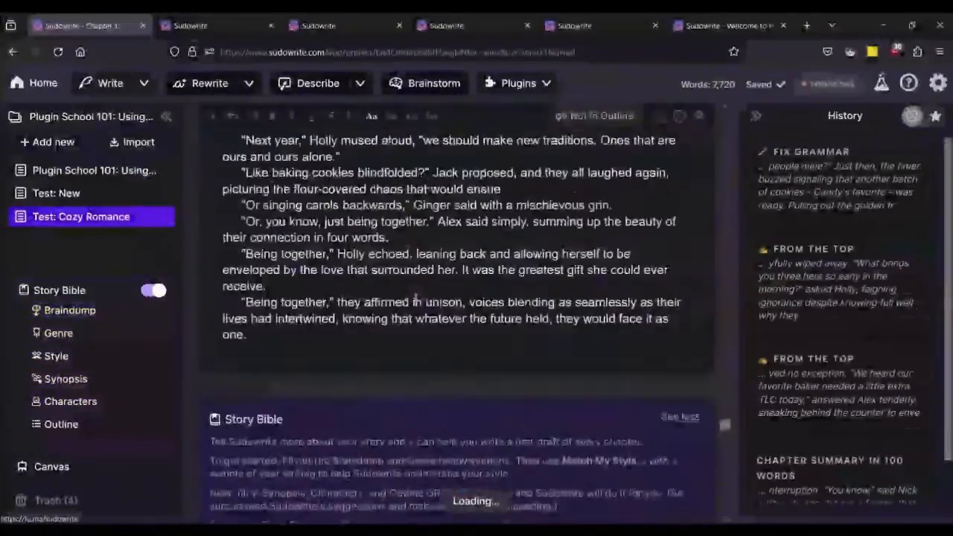
pyautogui.scroll(1, 411, 297)
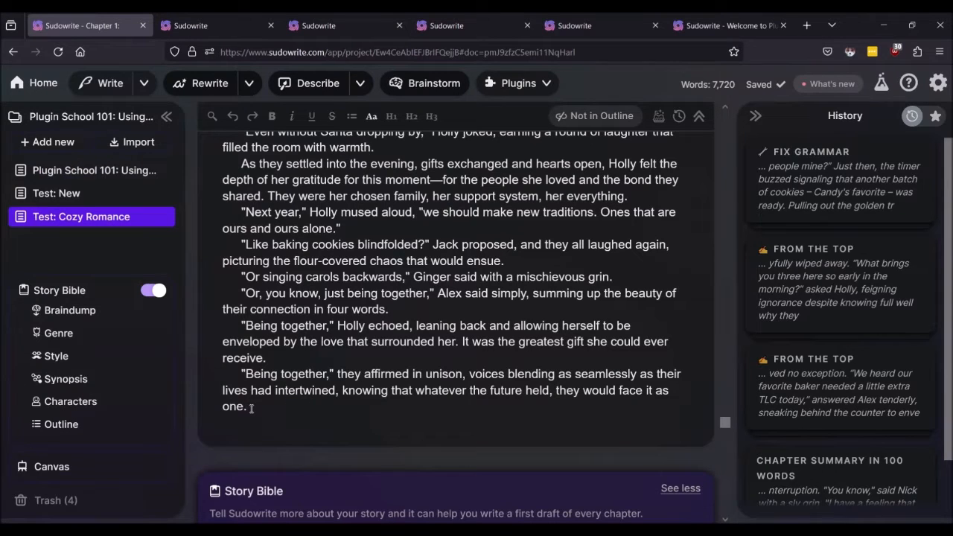
# Step: Run The Red Pen – Developmental Editor, partial manuscript from the plugins list
pyautogui.click(523, 85)
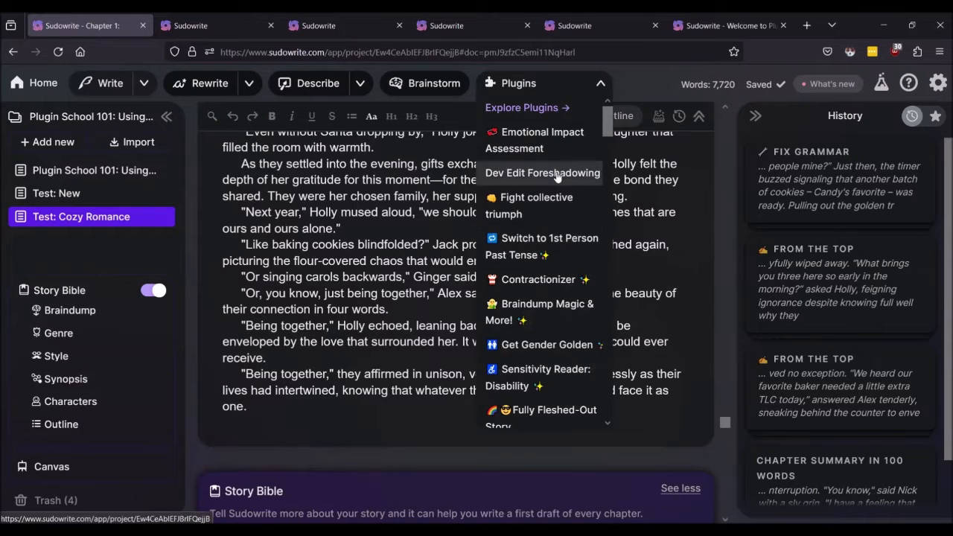
pyautogui.scroll(-4, 551, 201)
pyautogui.scroll(-10, 547, 202)
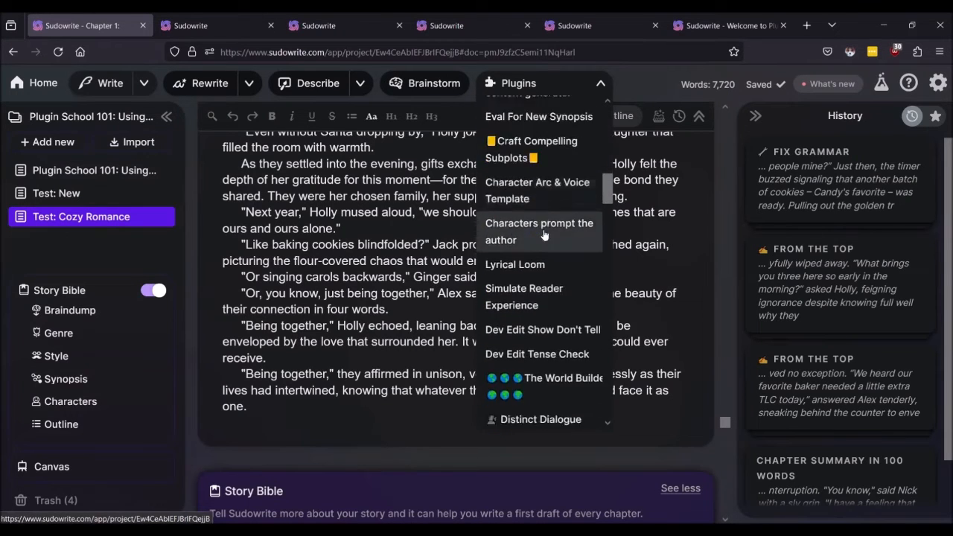
pyautogui.scroll(-8, 544, 235)
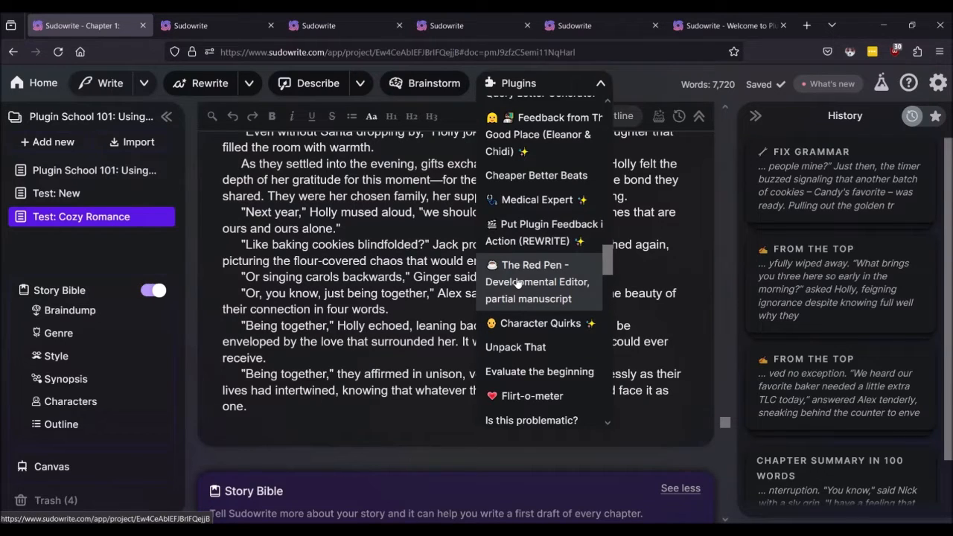
pyautogui.click(519, 283)
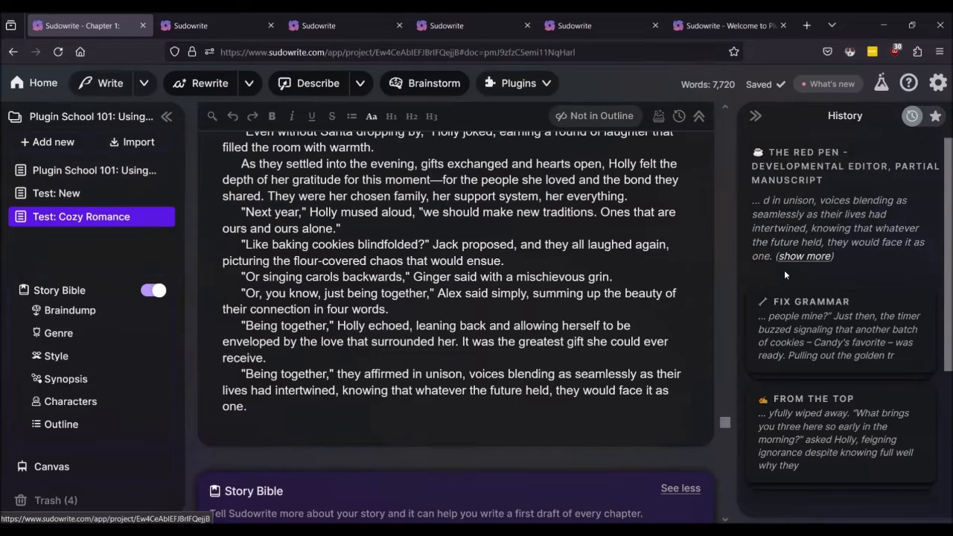
# Step: Read down the Red Pen critique through its opening, Plot and Pacing, and Characterization sections
pyautogui.scroll(-2, 813, 230)
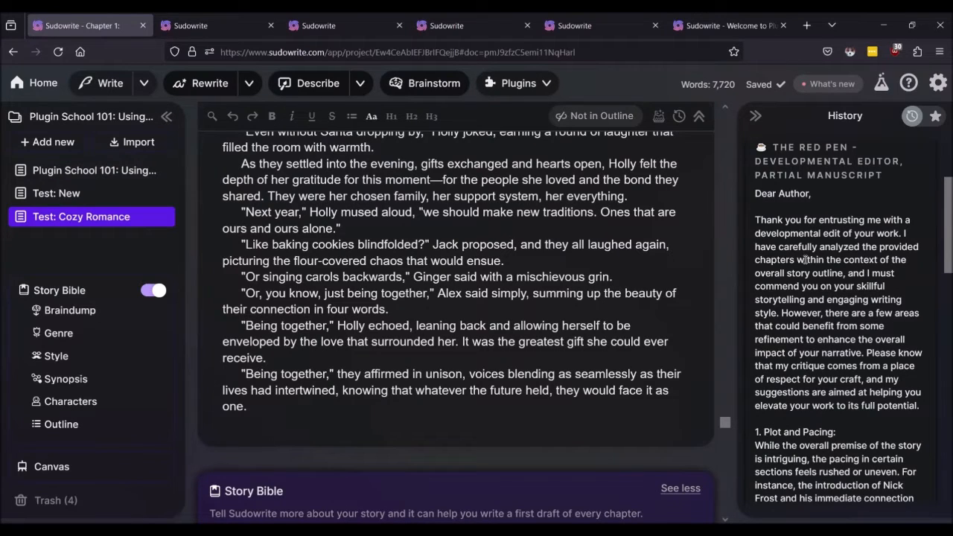
pyautogui.scroll(-1, 804, 259)
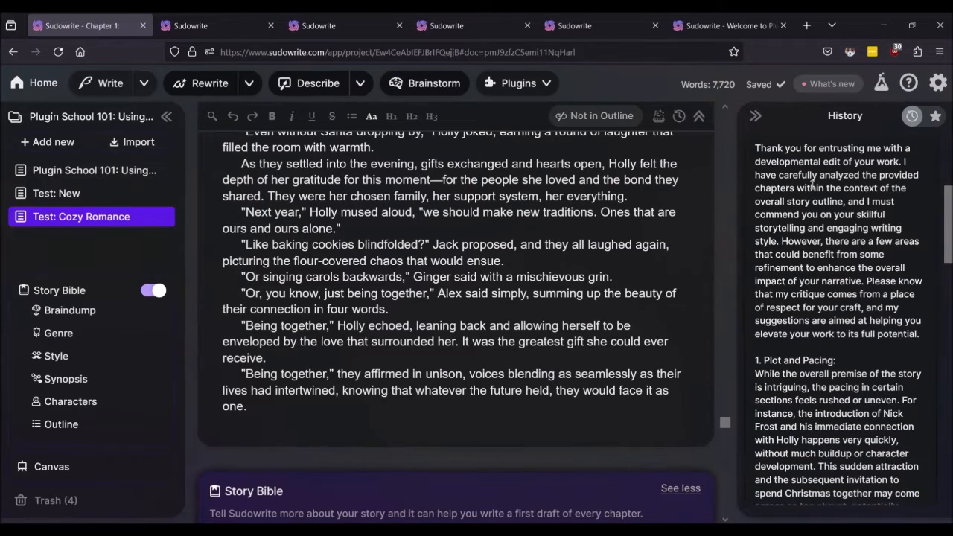
pyautogui.scroll(-1, 802, 297)
pyautogui.scroll(-1, 802, 297)
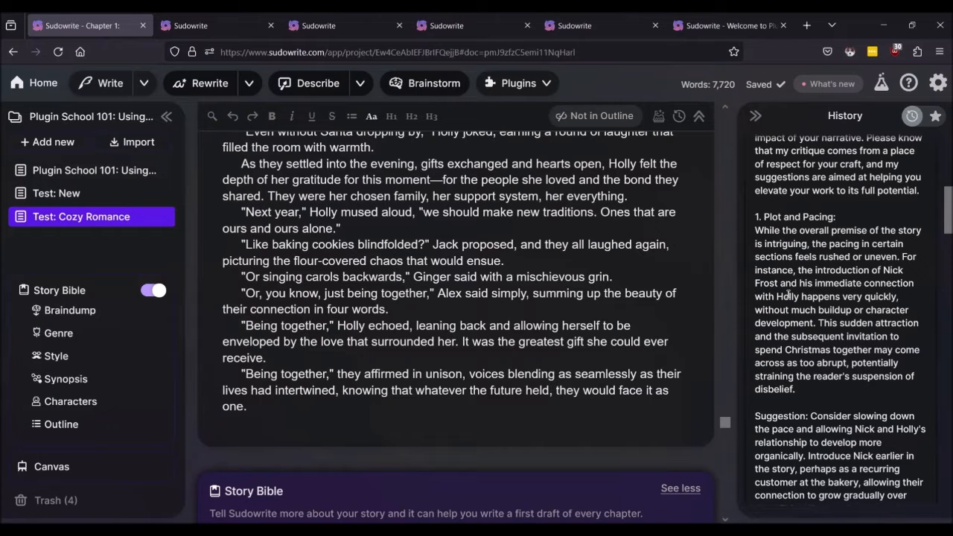
pyautogui.scroll(-5, 788, 295)
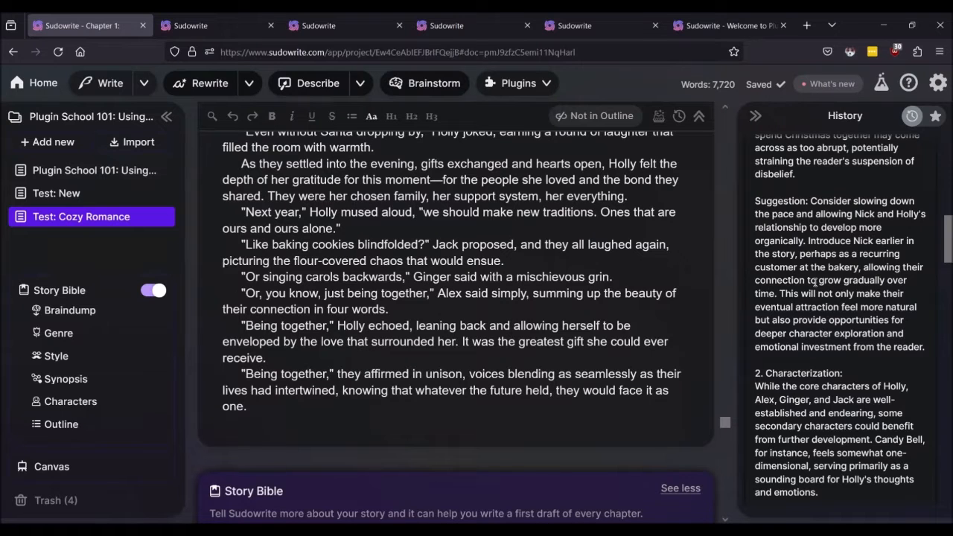
pyautogui.scroll(-4, 815, 281)
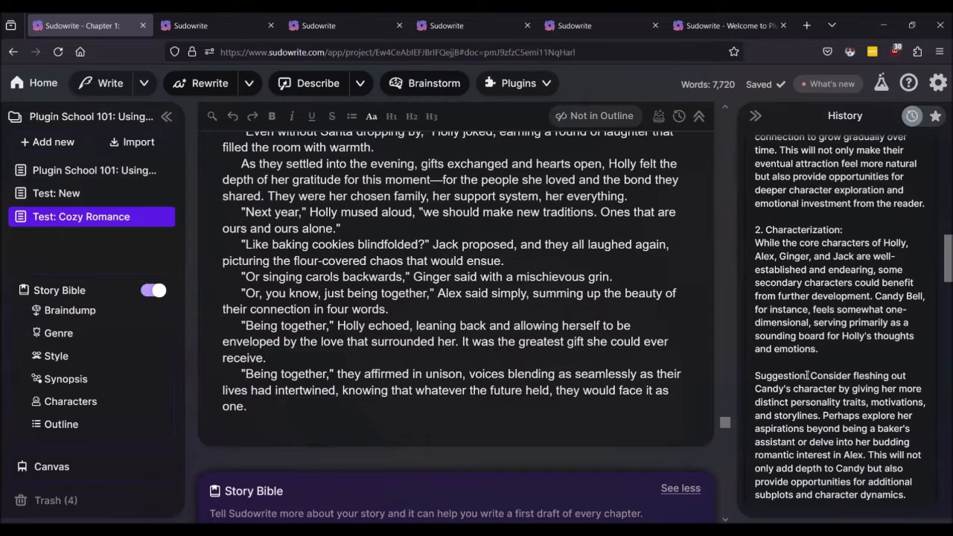
pyautogui.scroll(-2, 794, 376)
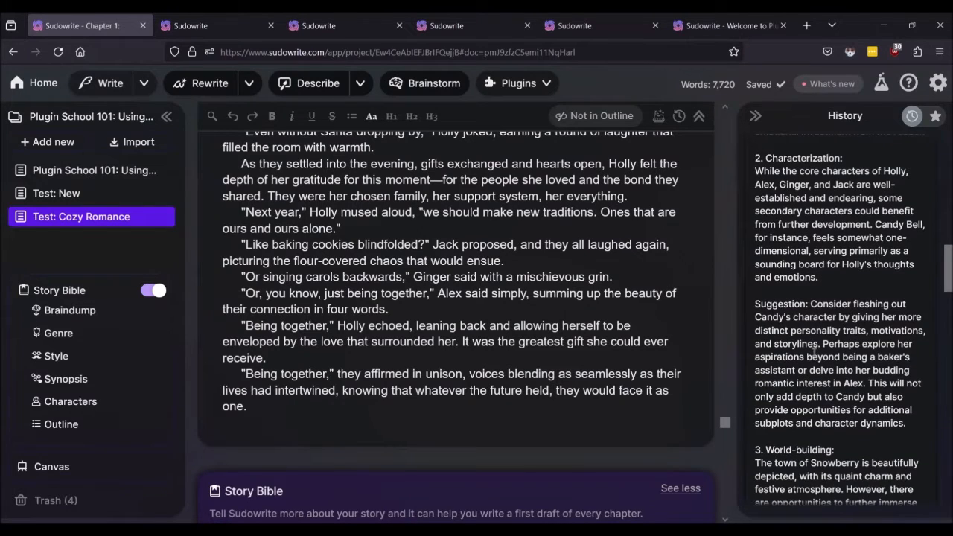
# Step: Read on through world-building, tone and sensitive themes to the closing 'Happy writing!'
pyautogui.scroll(-6, 787, 331)
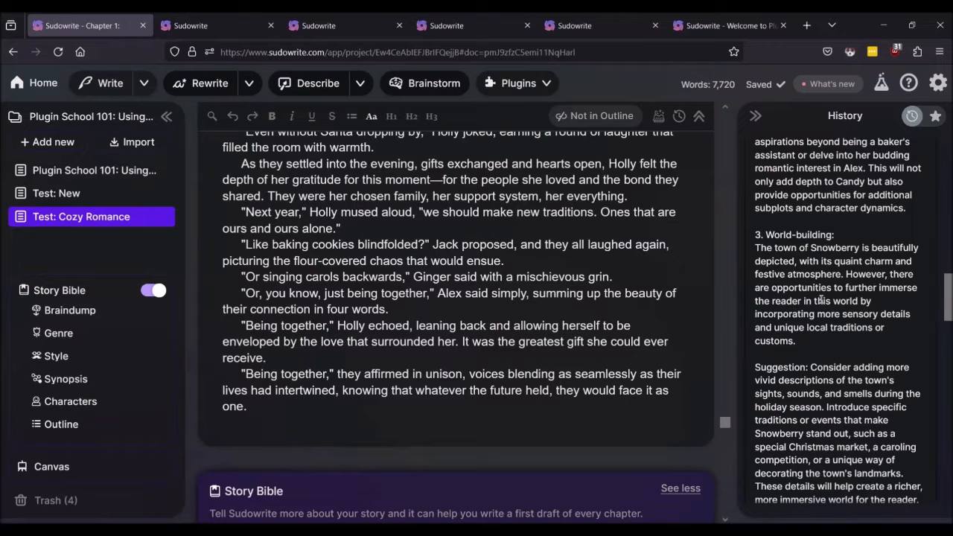
pyautogui.scroll(-2, 819, 300)
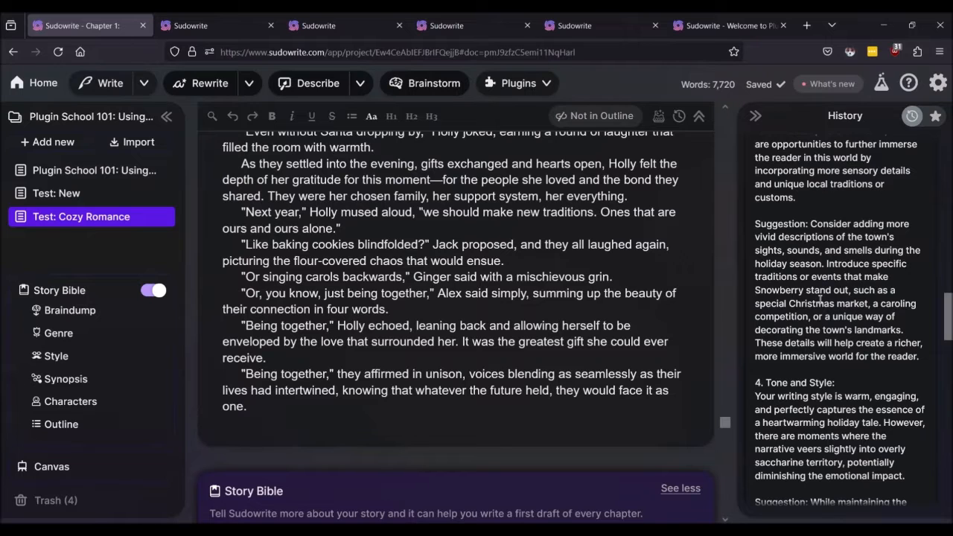
pyautogui.scroll(-2, 821, 300)
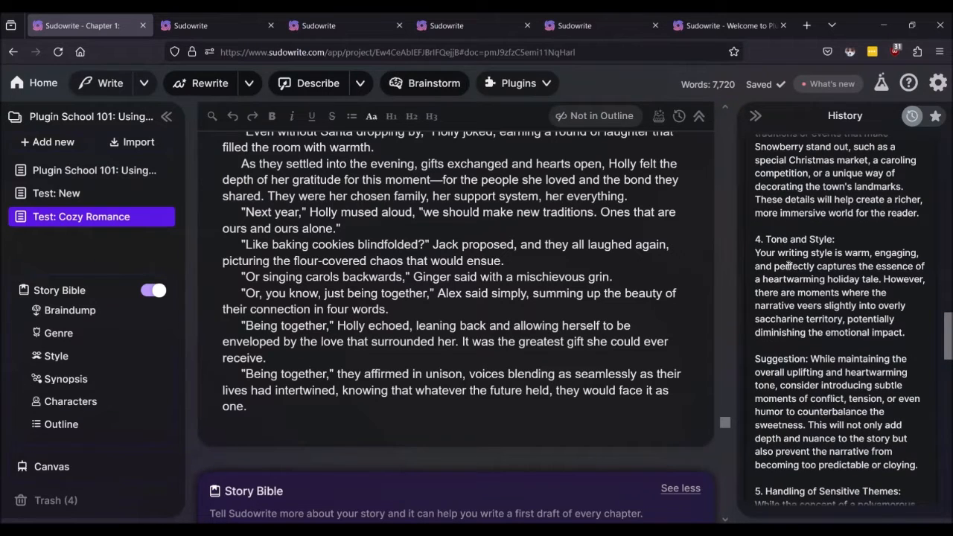
pyautogui.scroll(-2, 847, 280)
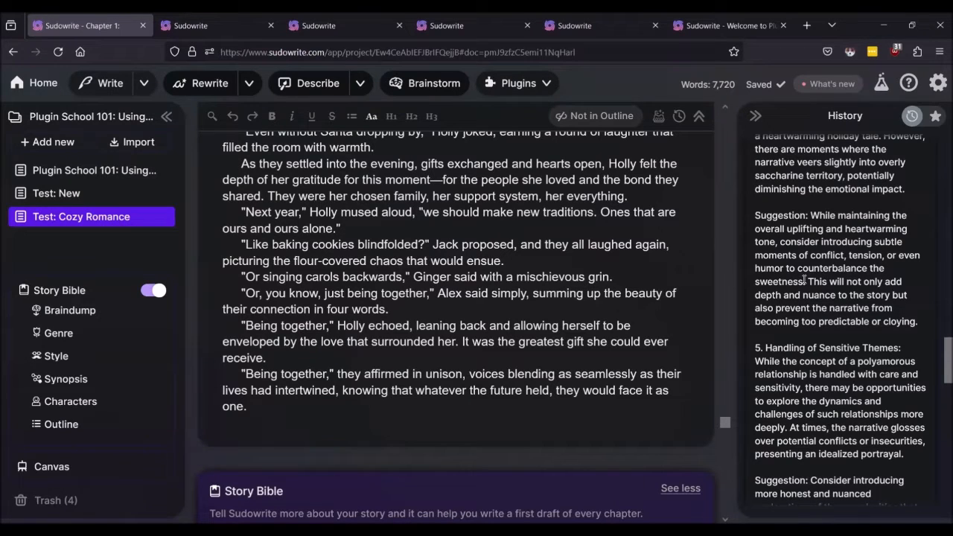
pyautogui.scroll(-2, 804, 280)
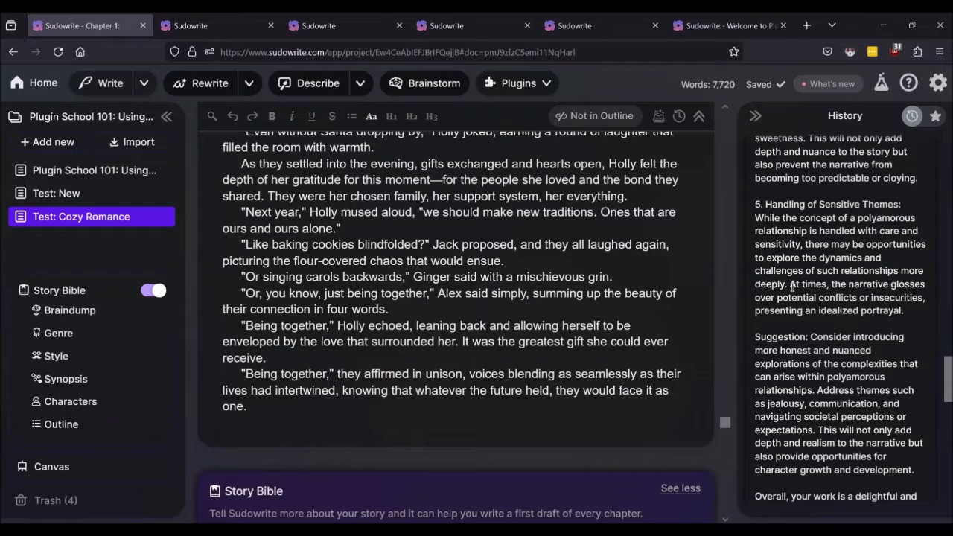
pyautogui.scroll(-3, 793, 286)
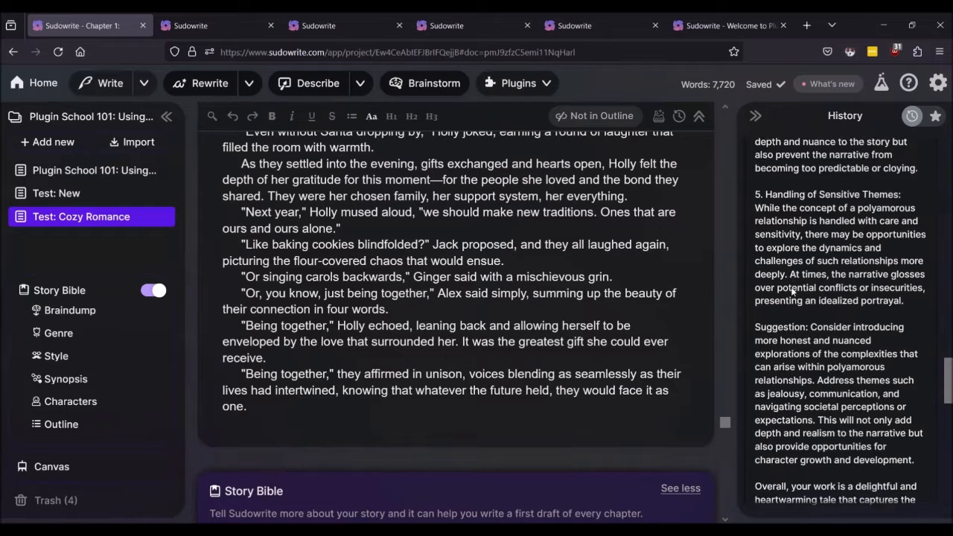
pyautogui.scroll(-6, 793, 287)
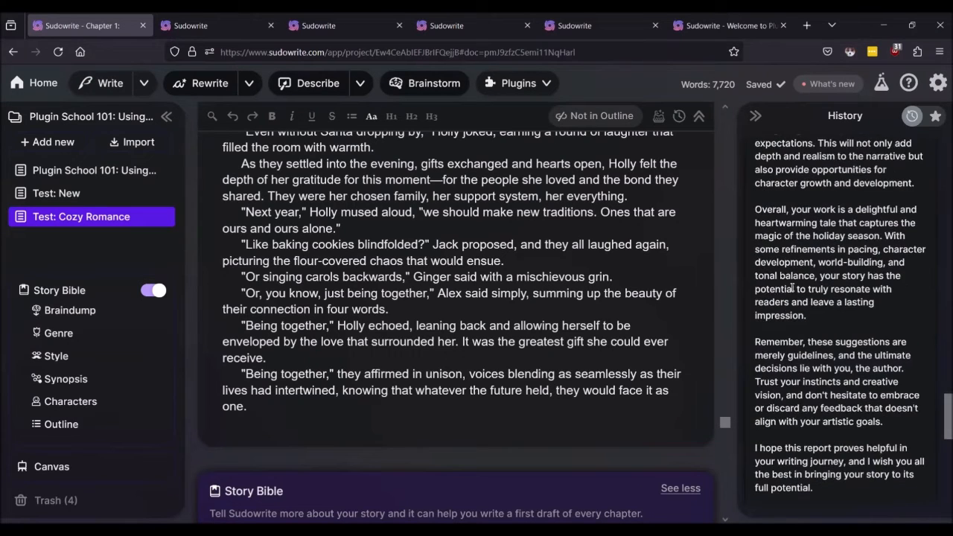
pyautogui.scroll(4, 796, 295)
pyautogui.scroll(-3, 798, 286)
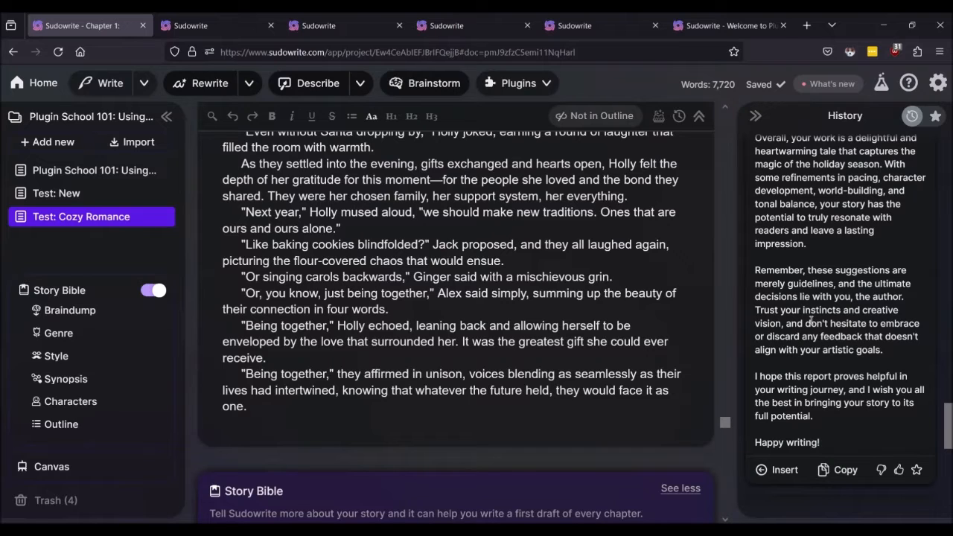
# Step: Check the recent credit activity in account settings, then close the settings
pyautogui.click(938, 84)
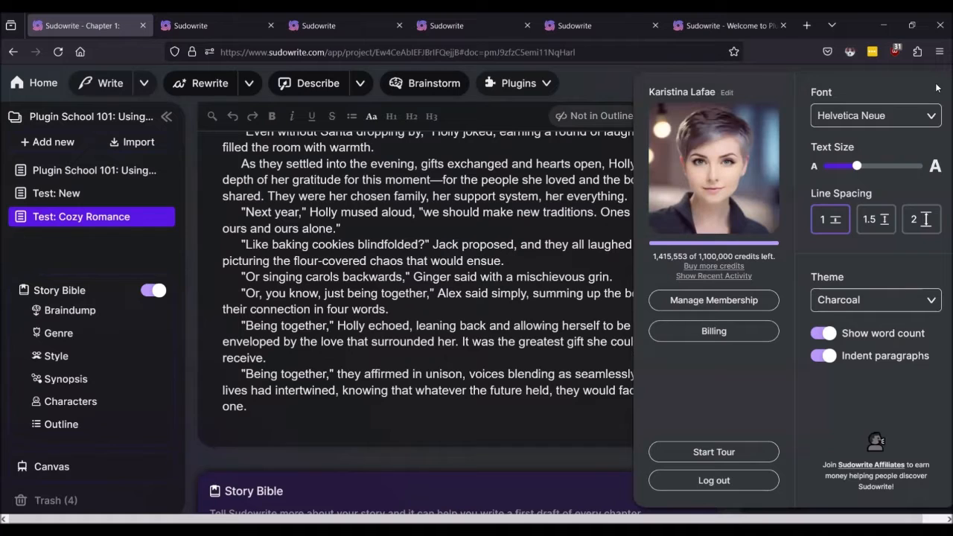
pyautogui.click(714, 275)
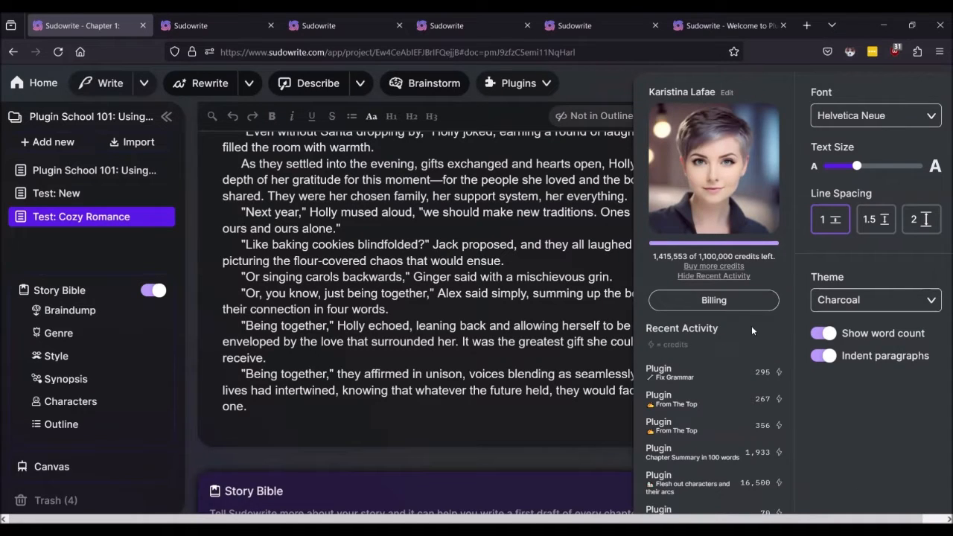
pyautogui.click(506, 314)
# Step: Scroll the History panel to the top, revealing the Red Pen error card
pyautogui.scroll(-2, 872, 298)
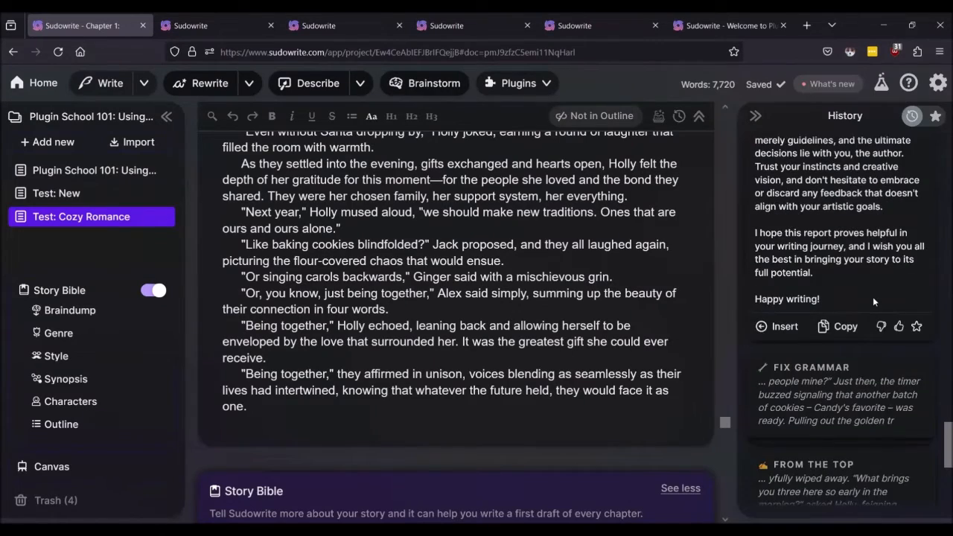
pyautogui.scroll(10, 872, 298)
pyautogui.scroll(5, 872, 302)
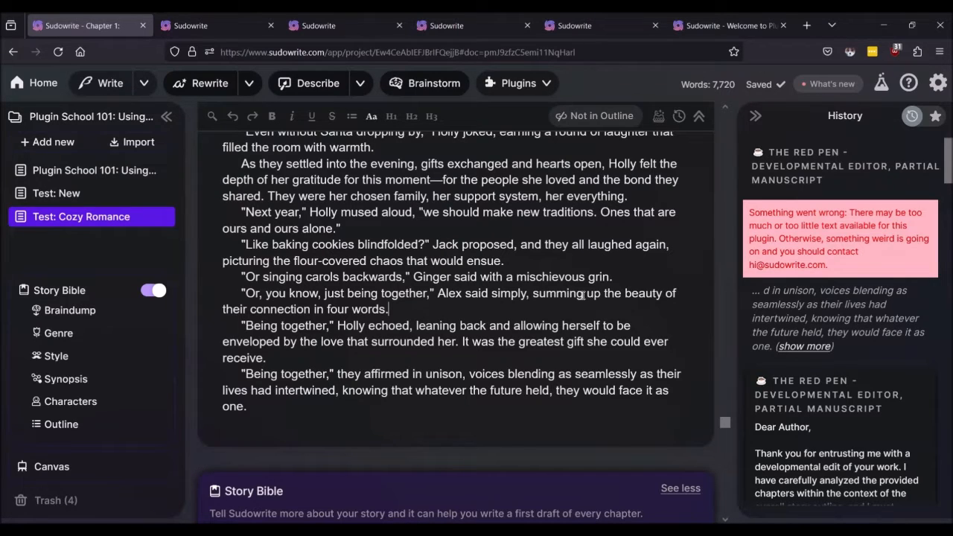
# Step: Scroll to the end of the Red Pen critique and copy it to the clipboard
pyautogui.scroll(5, 447, 344)
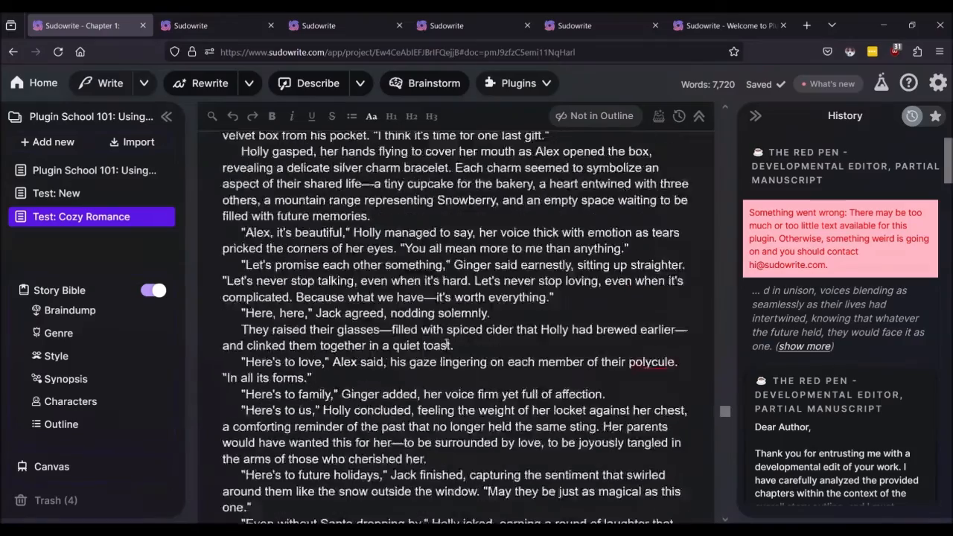
pyautogui.scroll(15, 446, 344)
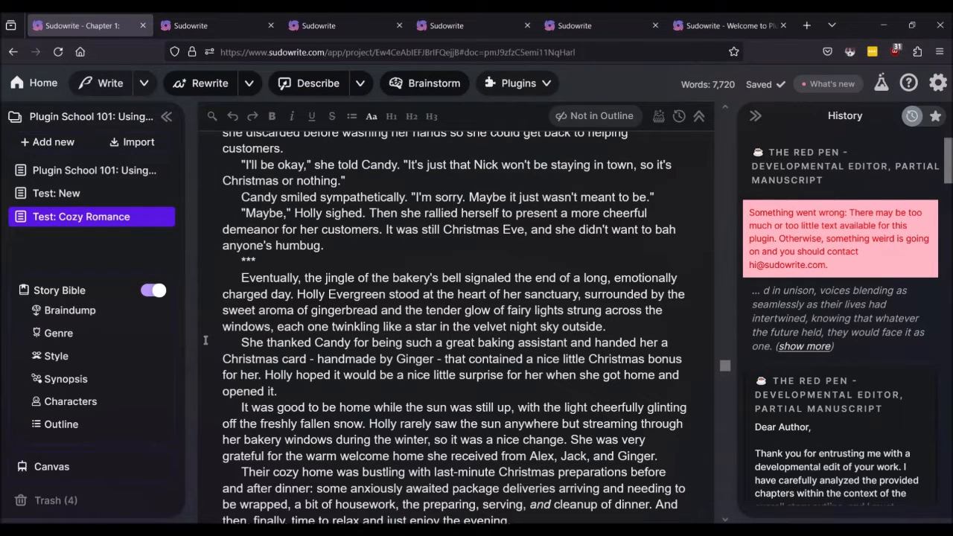
pyautogui.scroll(-15, 868, 321)
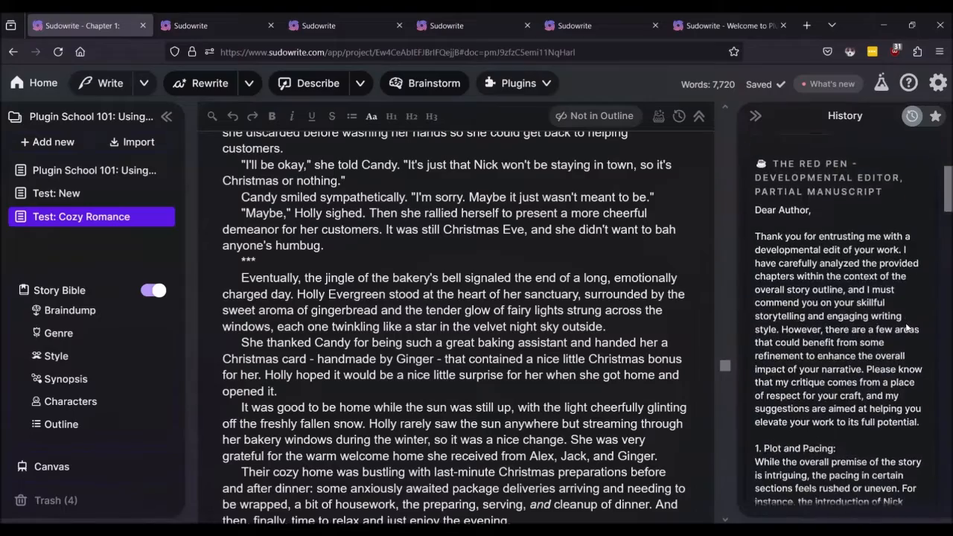
pyautogui.scroll(-10, 887, 330)
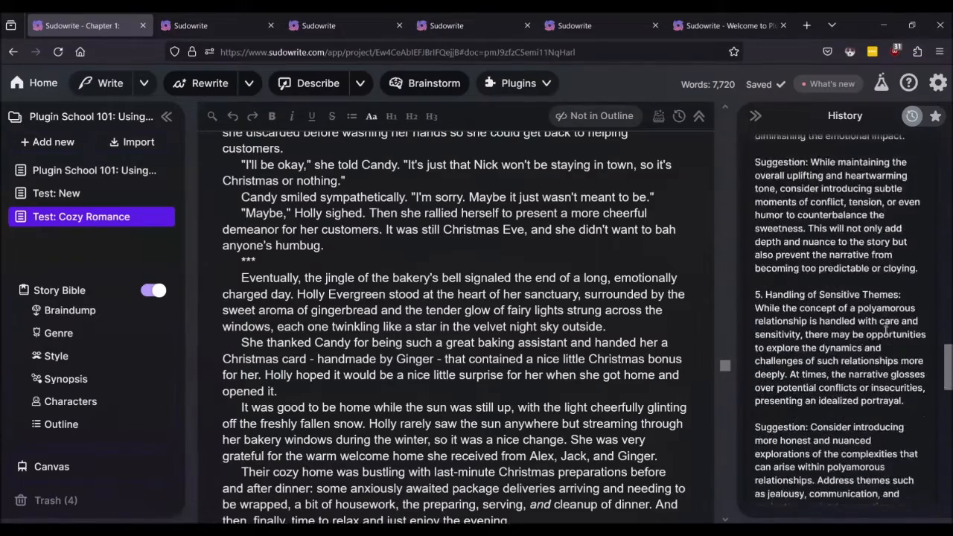
pyautogui.scroll(-5, 885, 329)
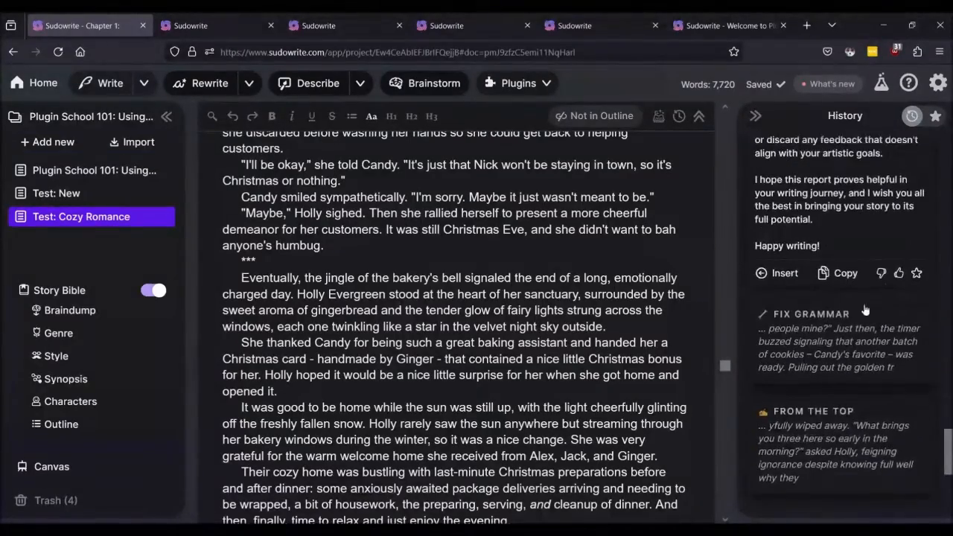
pyautogui.click(843, 274)
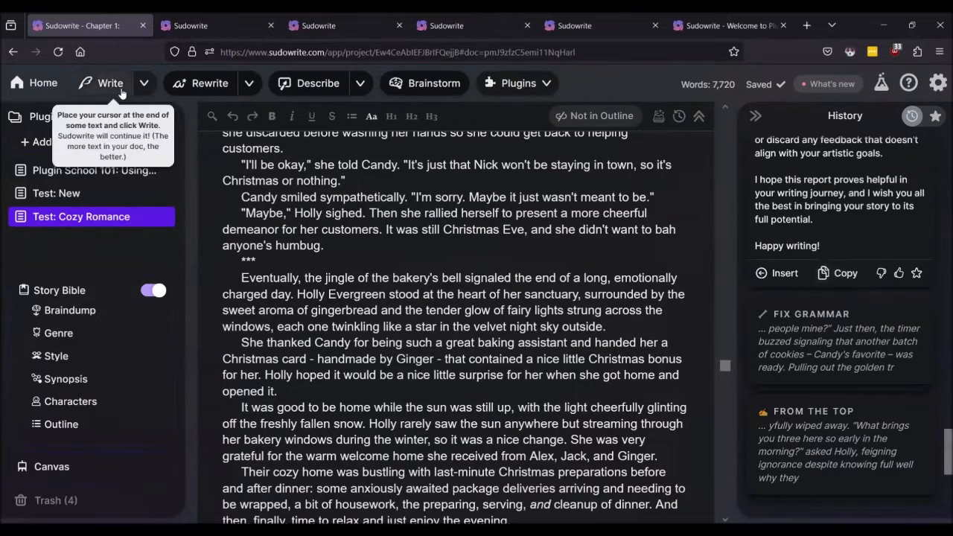
# Step: Create a new blank document and paste the Red Pen critique into it
pyautogui.click(40, 144)
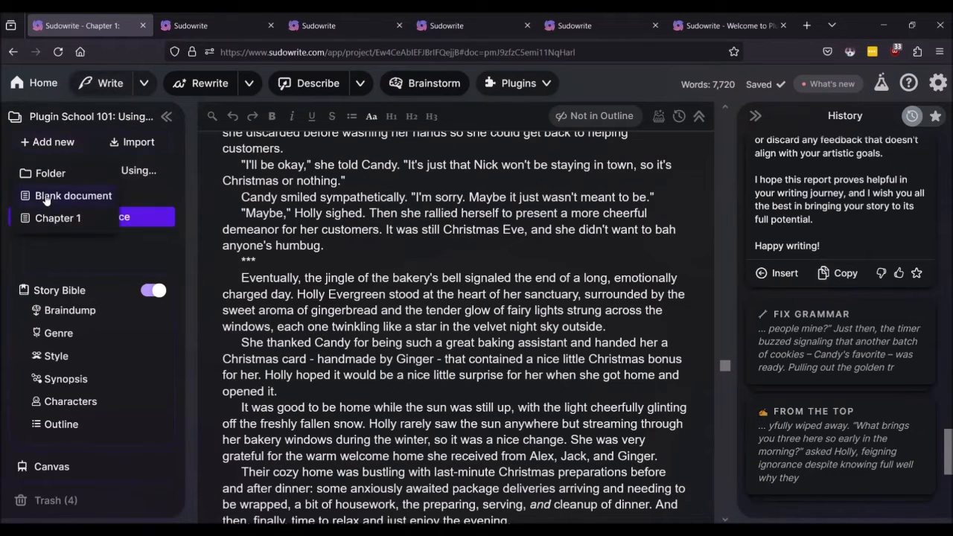
pyautogui.click(46, 197)
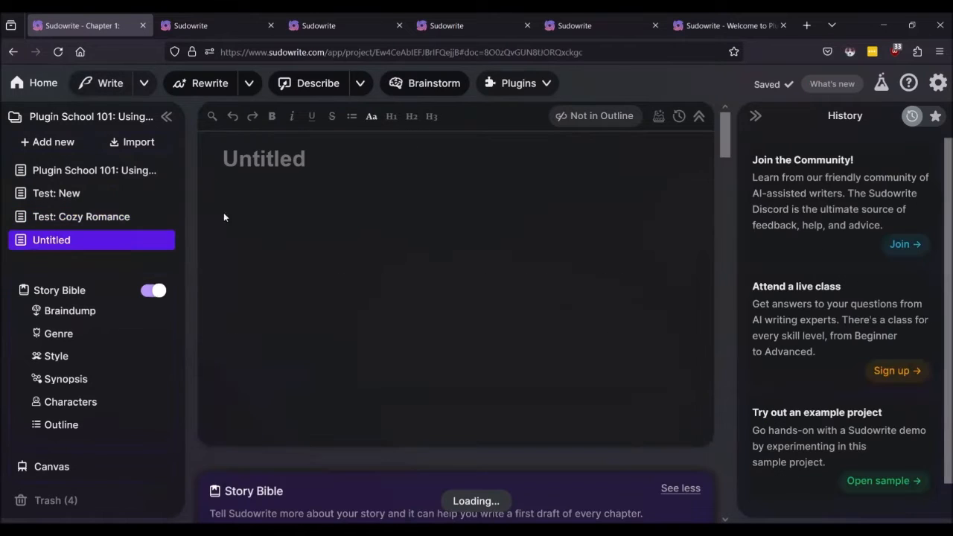
pyautogui.hotkey('ctrl', 'v')
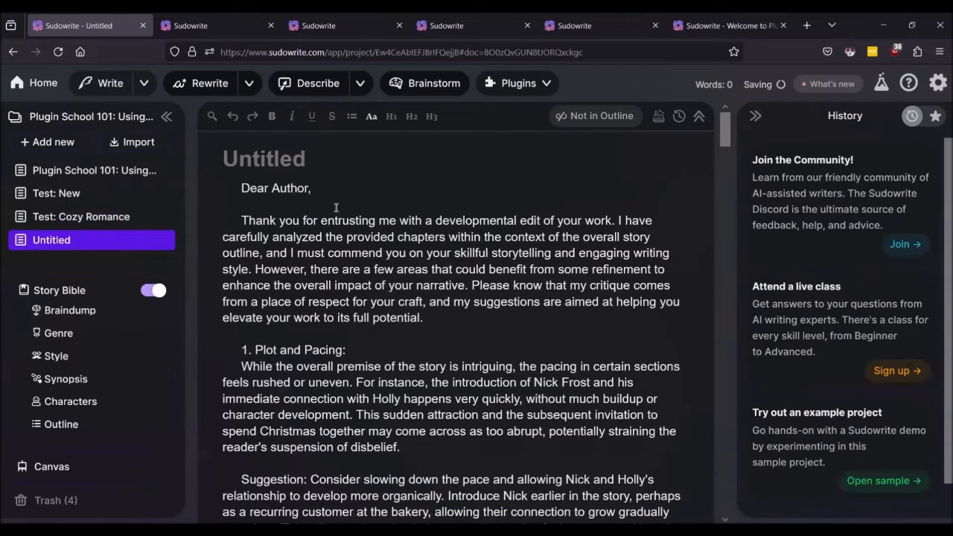
# Step: Title the document 'The Red Pen Output', then switch back to Test: Cozy Romance
pyautogui.doubleClick(260, 159)
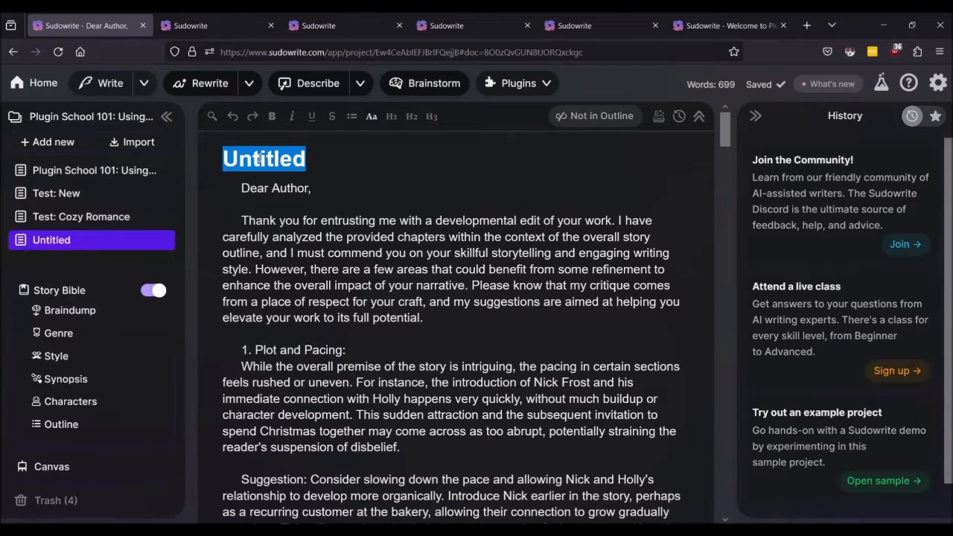
pyautogui.write('The Red')
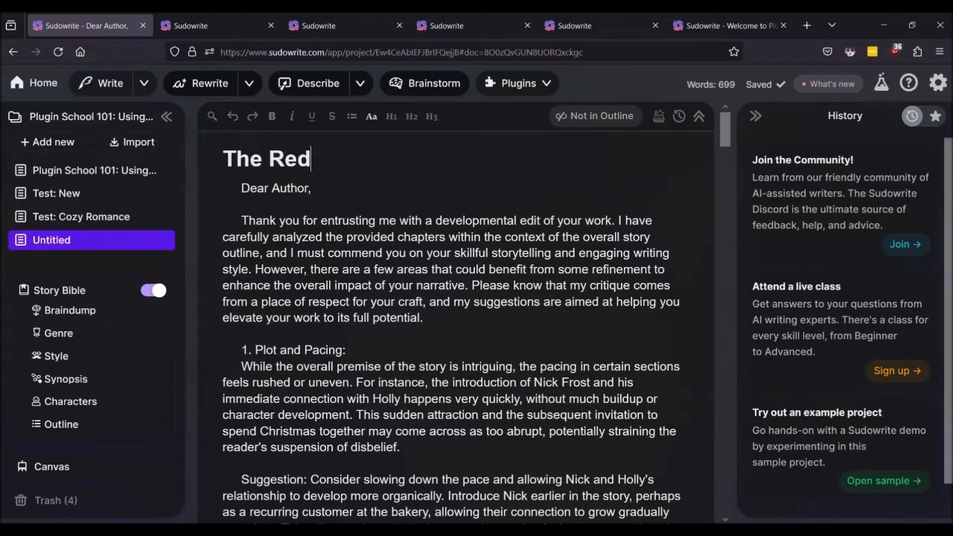
pyautogui.write(' PenOutpu')
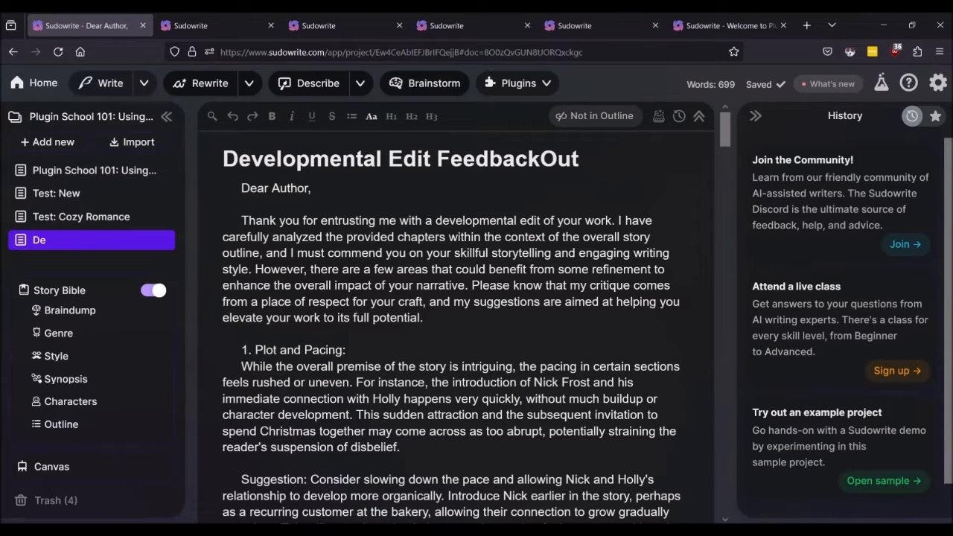
pyautogui.press('BackSpace')
pyautogui.press('BackSpace')
pyautogui.press('BackSpace')
pyautogui.press('BackSpace')
pyautogui.press('BackSpace')
pyautogui.press('BackSpace')
pyautogui.press('BackSpace')
pyautogui.press('BackSpace')
pyautogui.press('BackSpace')
pyautogui.press('BackSpace')
pyautogui.press('BackSpace')
pyautogui.press('BackSpace')
pyautogui.press('BackSpace')
pyautogui.press('BackSpace')
pyautogui.press('BackSpace')
pyautogui.press('BackSpace')
pyautogui.press('BackSpace')
pyautogui.press('BackSpace')
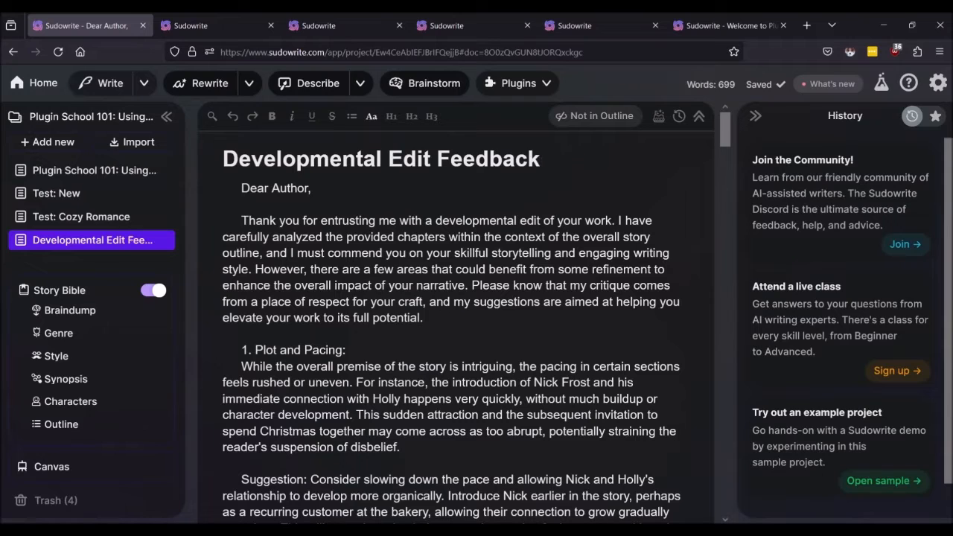
pyautogui.press('BackSpace')
pyautogui.press('BackSpace')
pyautogui.press('BackSpace')
pyautogui.press('BackSpace')
pyautogui.press('BackSpace')
pyautogui.press('BackSpace')
pyautogui.press('BackSpace')
pyautogui.press('BackSpace')
pyautogui.press('BackSpace')
pyautogui.press('BackSpace')
pyautogui.press('BackSpace')
pyautogui.press('BackSpace')
pyautogui.press('BackSpace')
pyautogui.press('BackSpace')
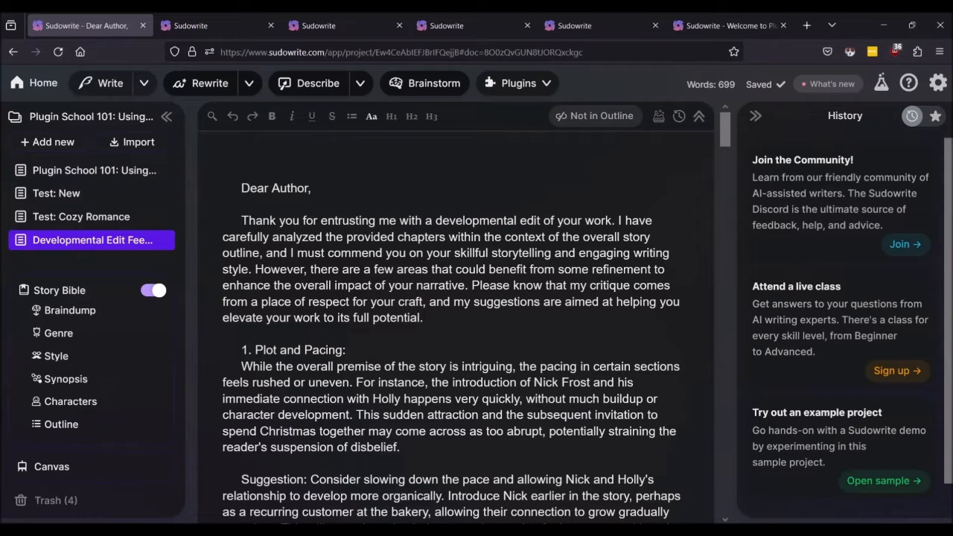
pyautogui.write('The Red Pen')
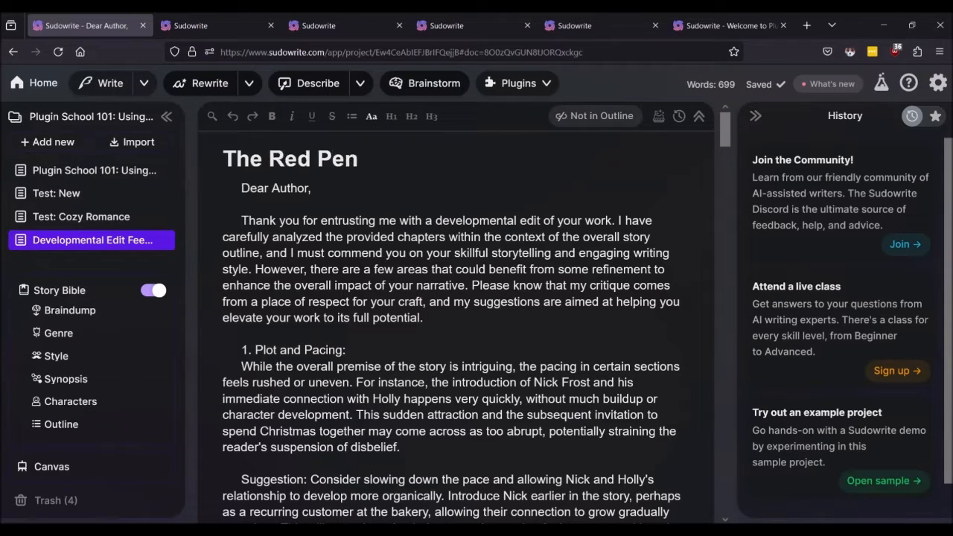
pyautogui.write(' Output')
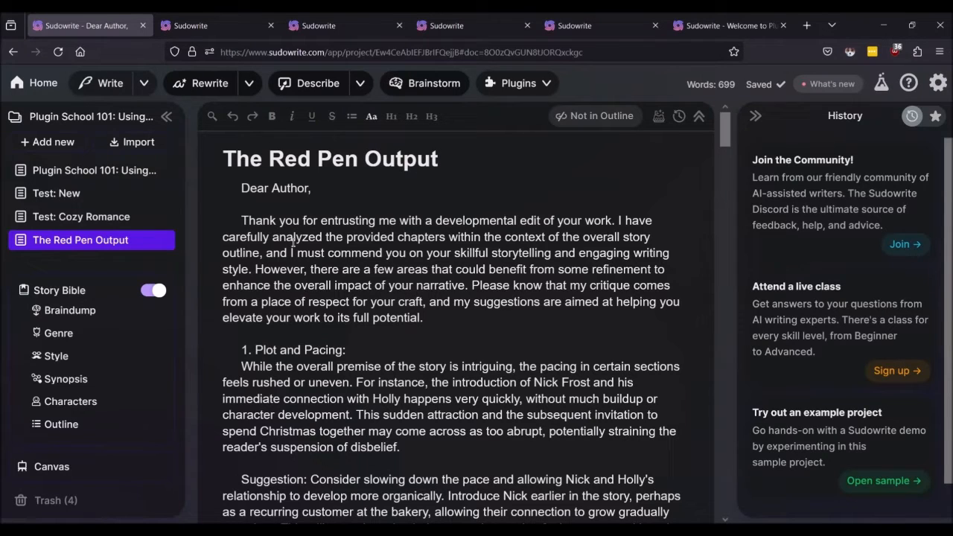
pyautogui.click(292, 238)
pyautogui.click(69, 217)
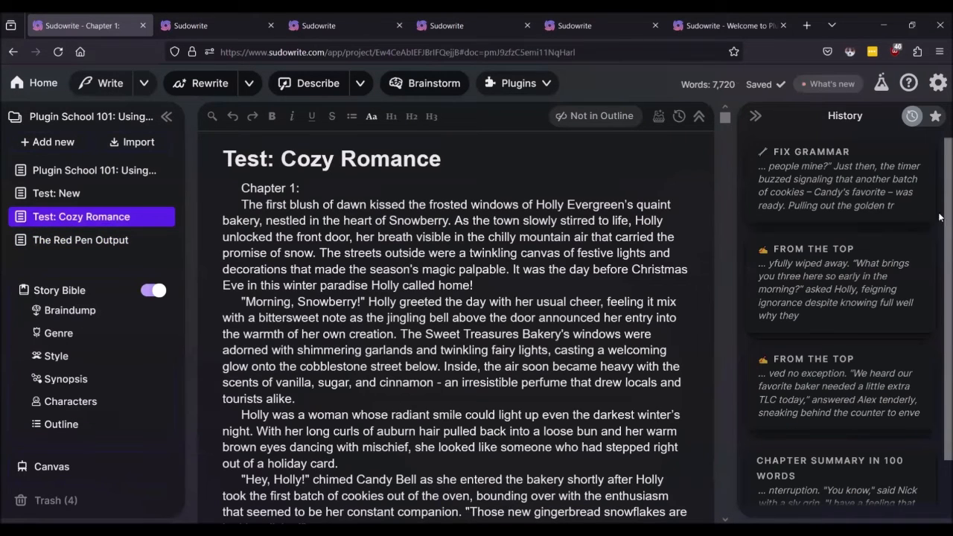
# Step: Expand the first Fix Grammar result in the History panel and read through it
pyautogui.click(820, 191)
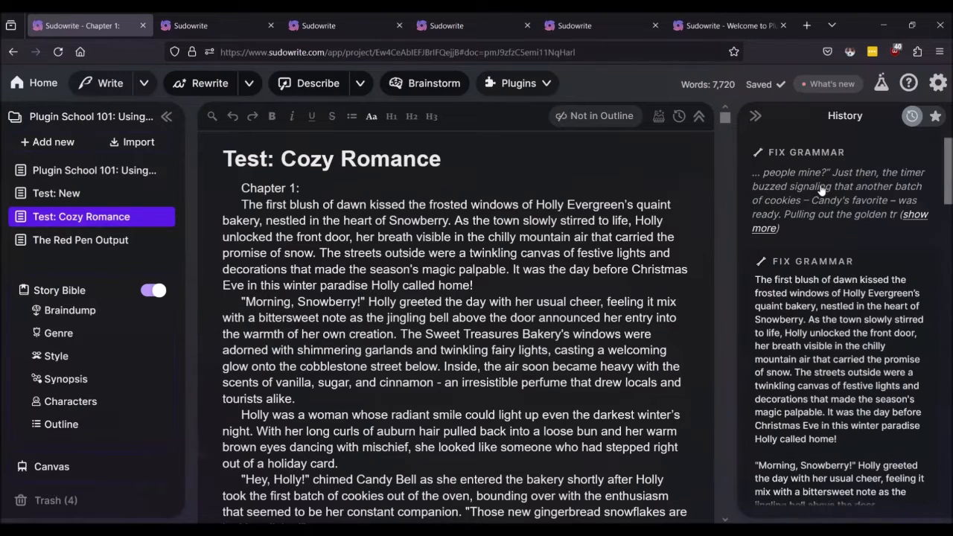
pyautogui.scroll(-8, 826, 195)
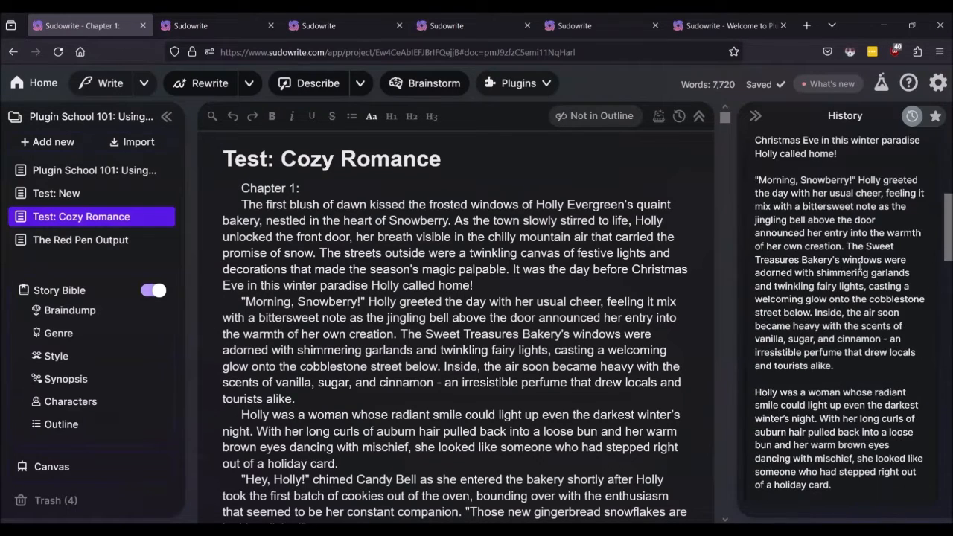
pyautogui.scroll(5, 854, 248)
pyautogui.scroll(5, 854, 245)
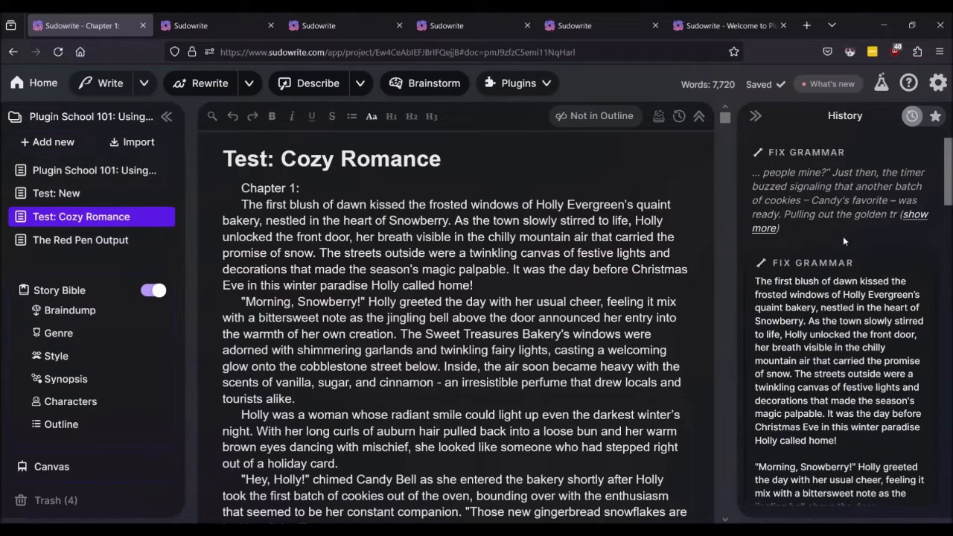
pyautogui.scroll(-8, 850, 332)
pyautogui.scroll(-10, 849, 329)
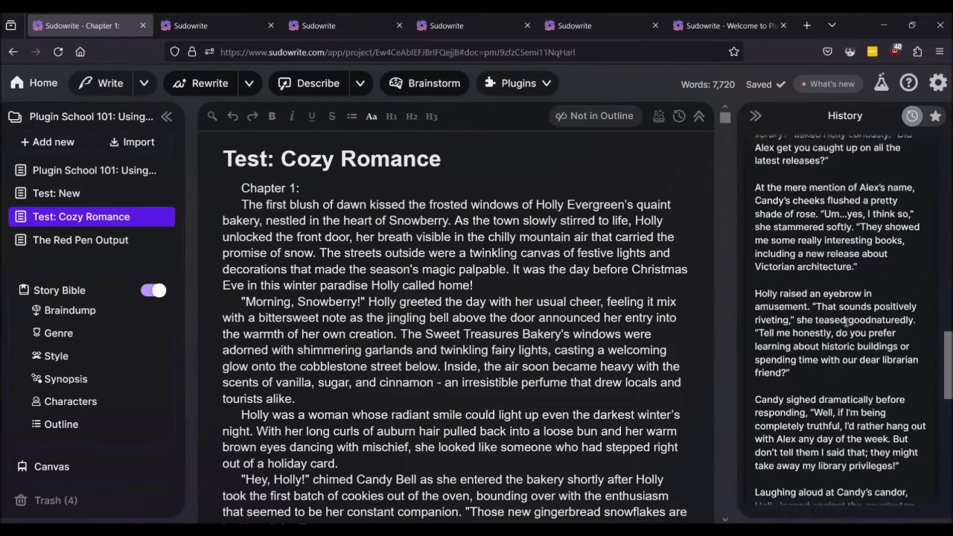
pyautogui.scroll(-1, 846, 327)
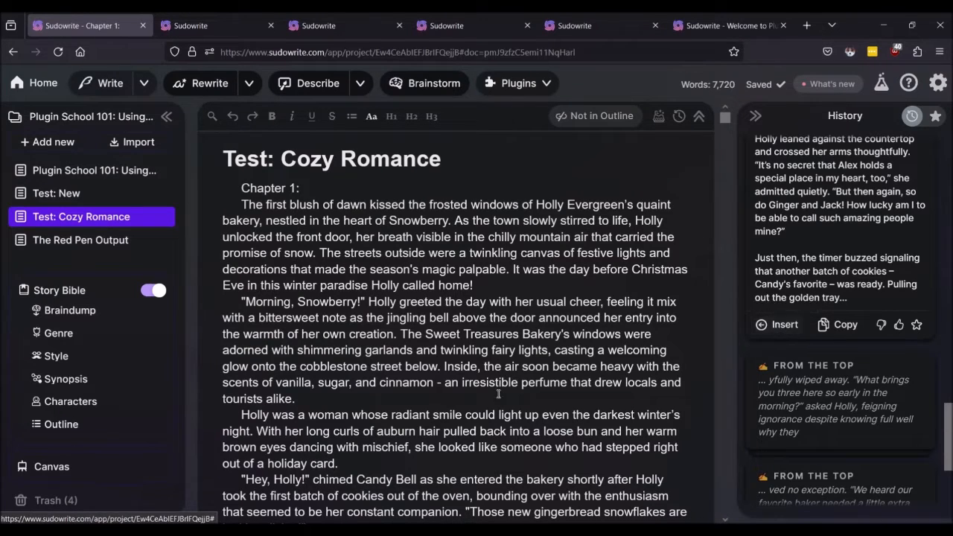
pyautogui.scroll(-20, 499, 393)
pyautogui.scroll(-20, 569, 391)
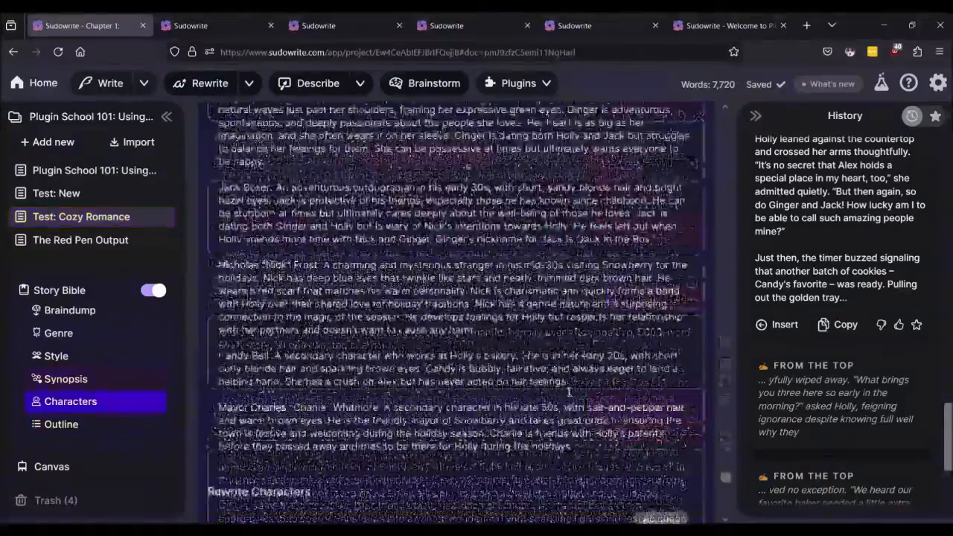
# Step: Scroll back up and reopen The Red Pen Output document
pyautogui.scroll(20, 570, 393)
pyautogui.scroll(10, 456, 320)
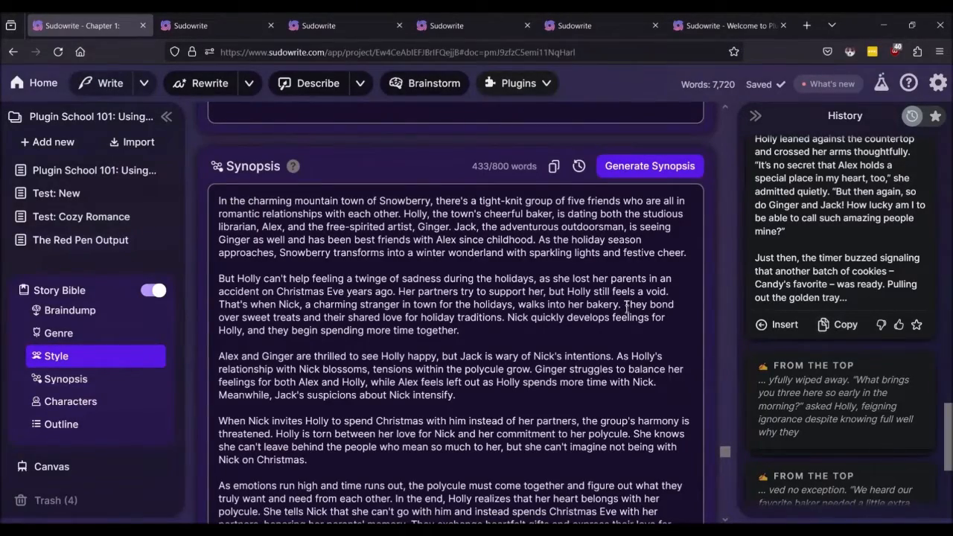
pyautogui.scroll(15, 571, 309)
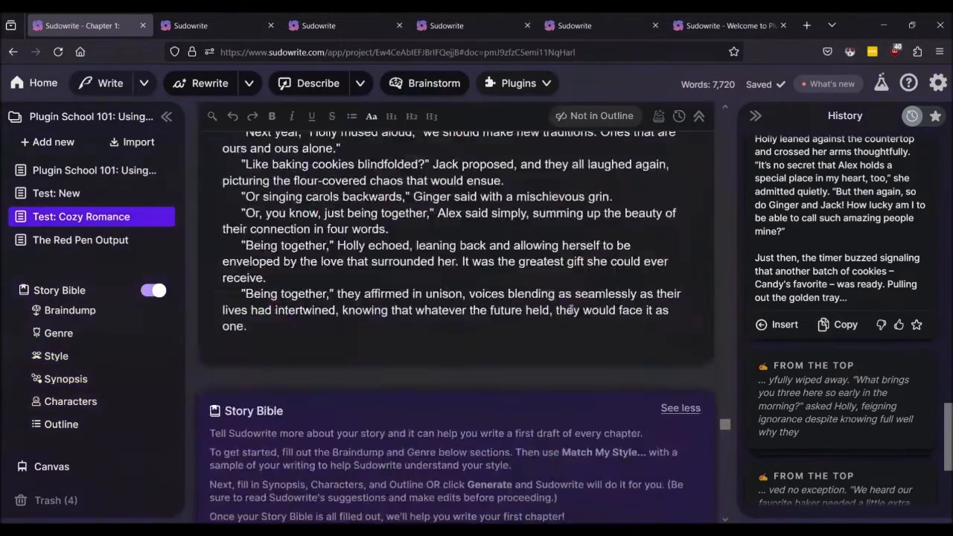
pyautogui.scroll(20, 571, 309)
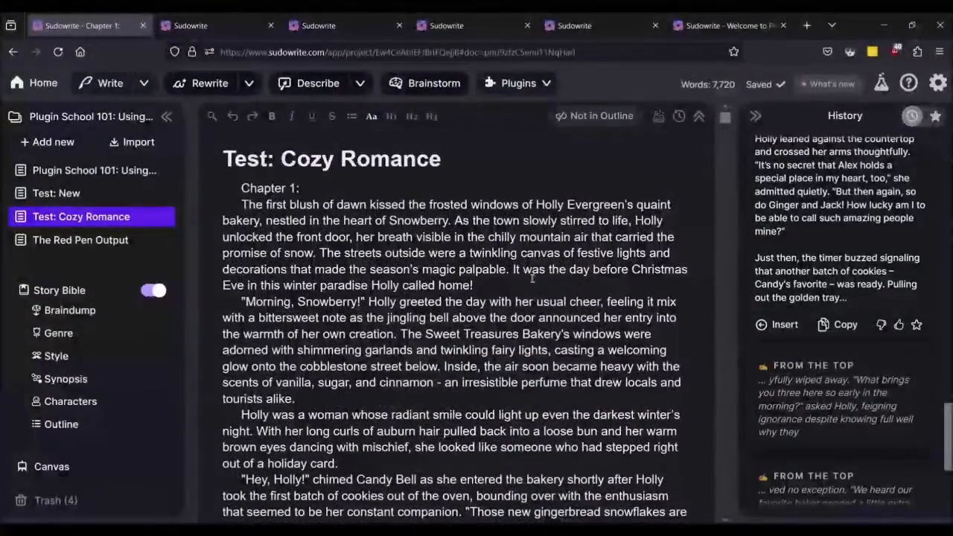
pyautogui.scroll(10, 841, 247)
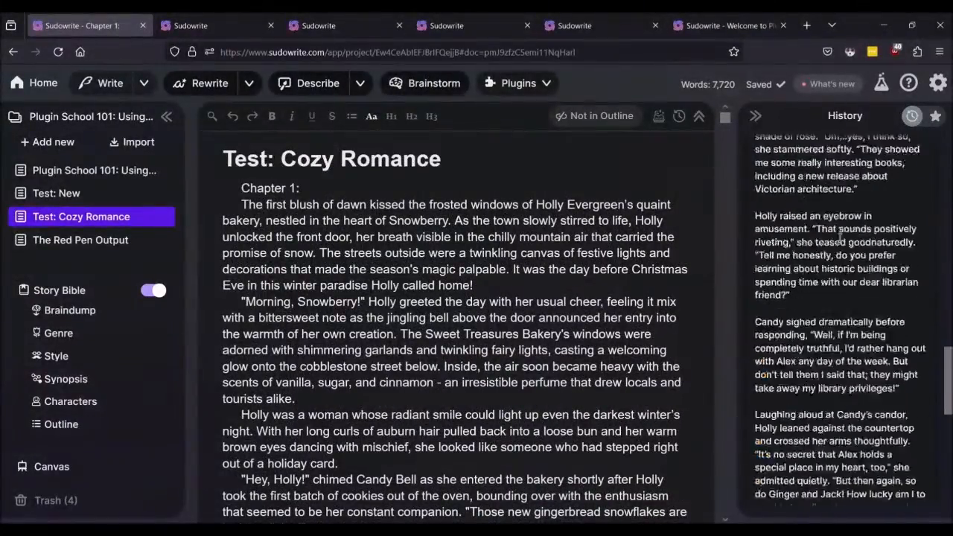
pyautogui.scroll(2, 838, 239)
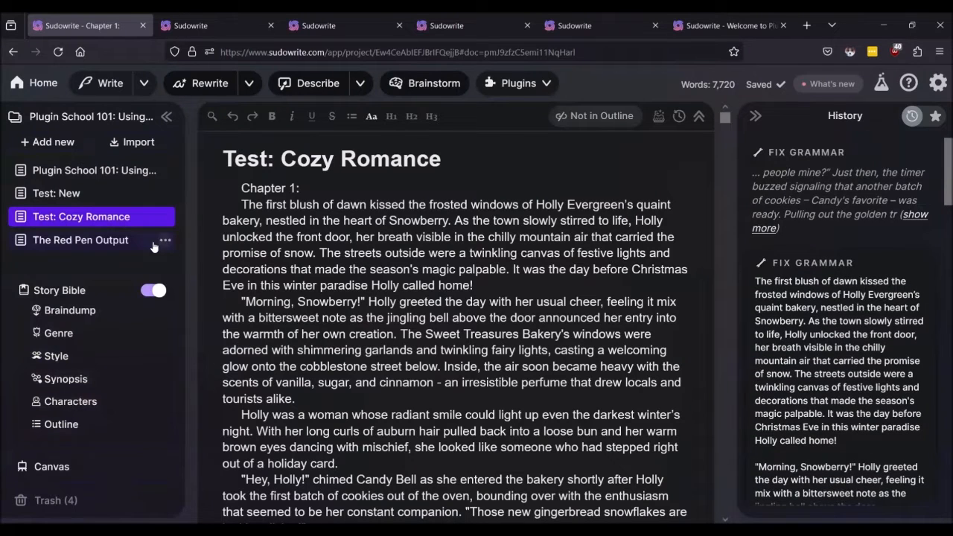
pyautogui.click(53, 246)
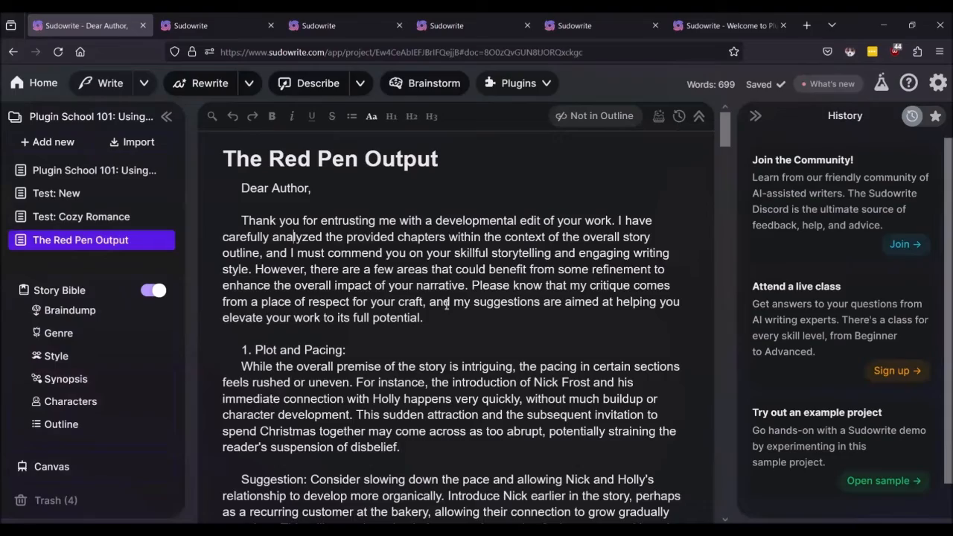
# Step: Look over The Red Pen Output letter, then switch to Plugin School 101: Using Plugins
pyautogui.scroll(-20, 447, 305)
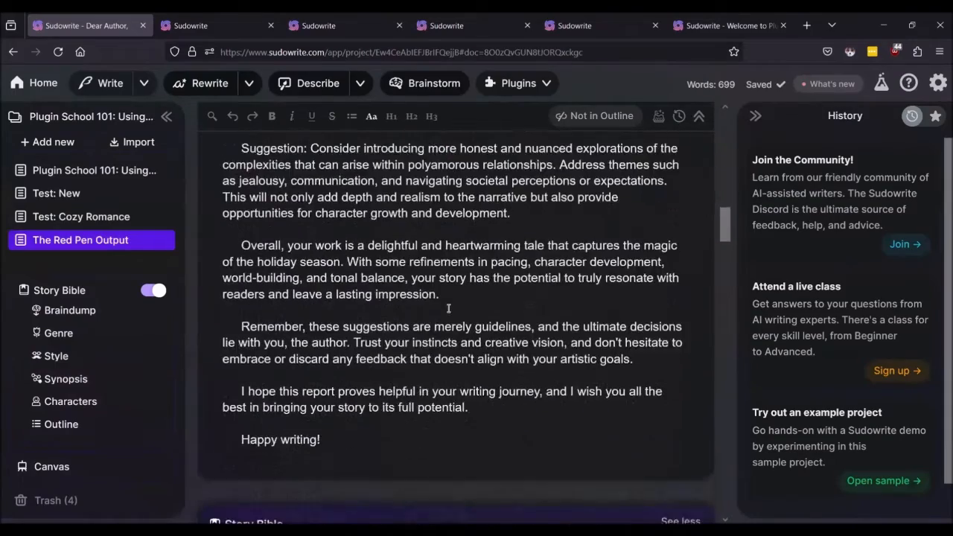
pyautogui.scroll(-3, 448, 308)
pyautogui.scroll(20, 448, 311)
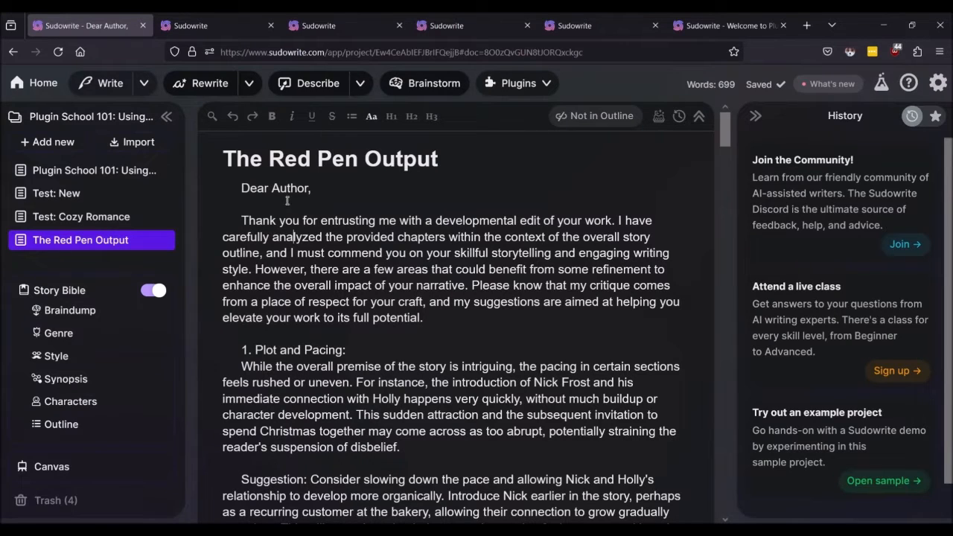
pyautogui.click(52, 173)
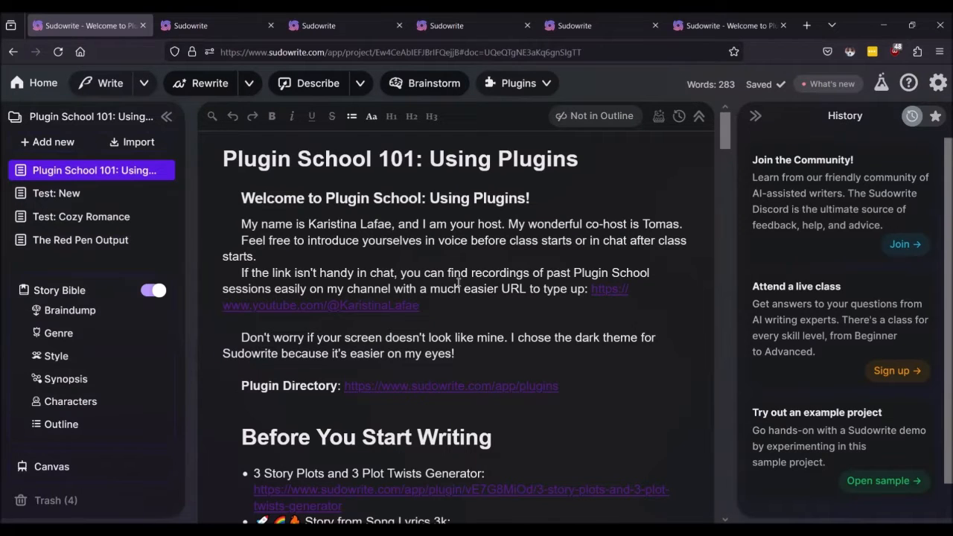
# Step: Open the General Book Blurb plugin link under 'After You Finish Writing', then turn Story Bible off
pyautogui.scroll(-2, 458, 281)
pyautogui.scroll(-6, 493, 282)
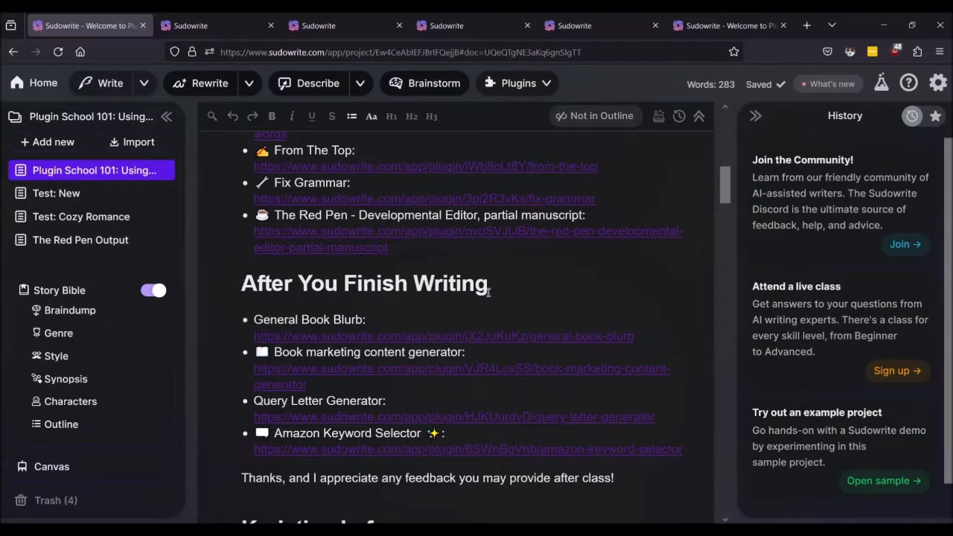
pyautogui.scroll(-3, 474, 295)
pyautogui.scroll(3, 475, 294)
pyautogui.click(352, 336)
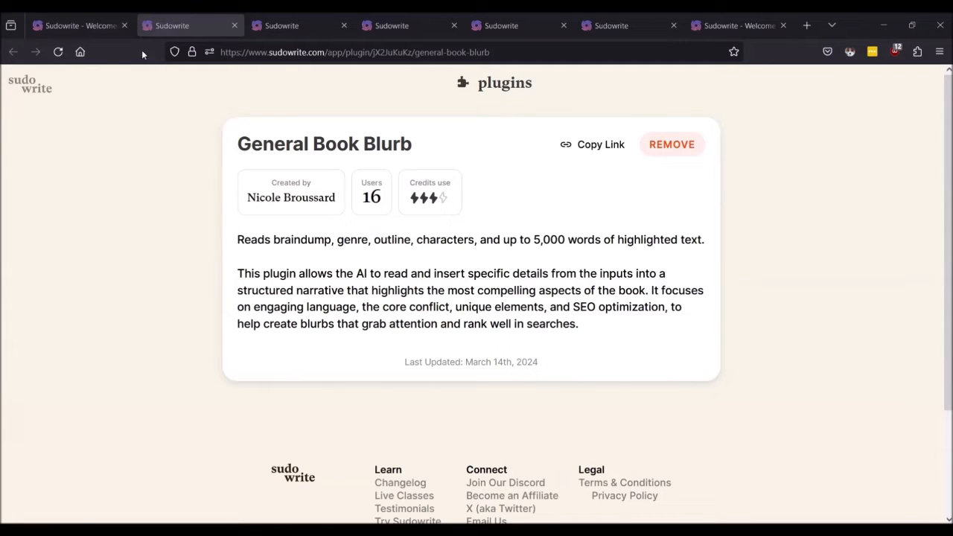
pyautogui.click(91, 22)
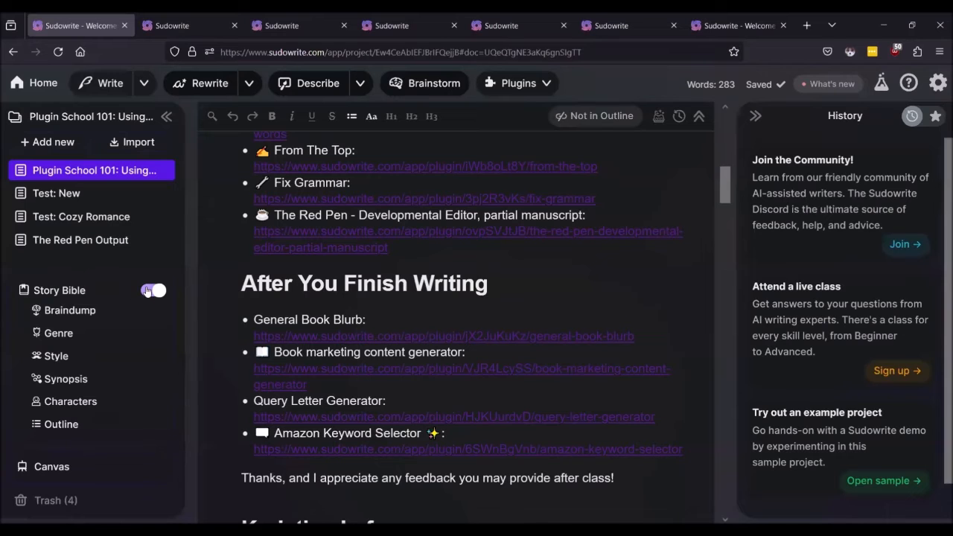
pyautogui.click(148, 290)
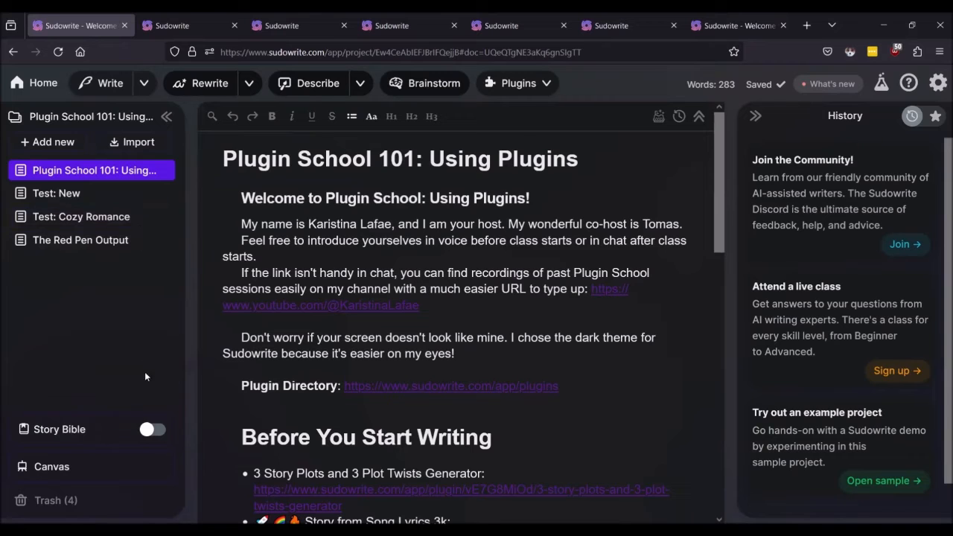
# Step: Turn the Story Bible back on and read through its Braindump section
pyautogui.click(158, 433)
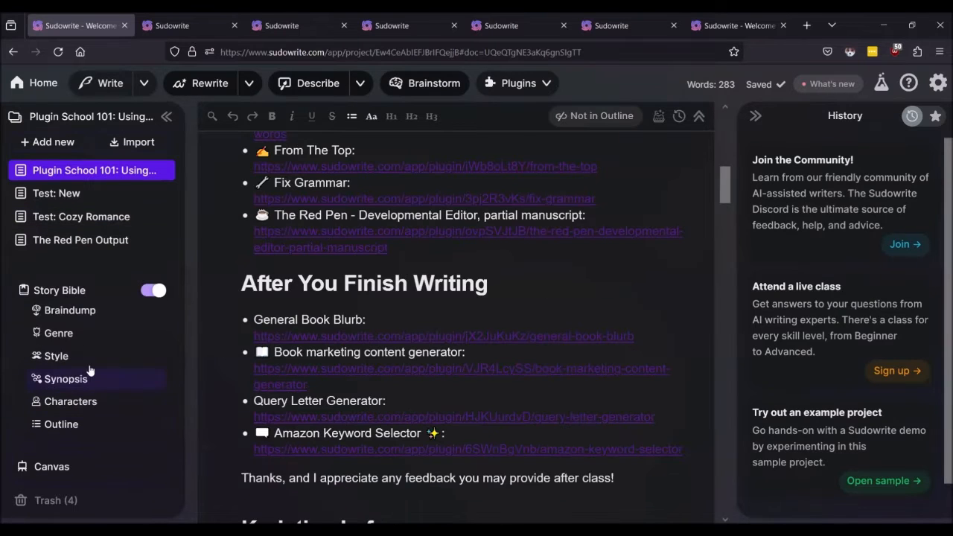
pyautogui.click(69, 311)
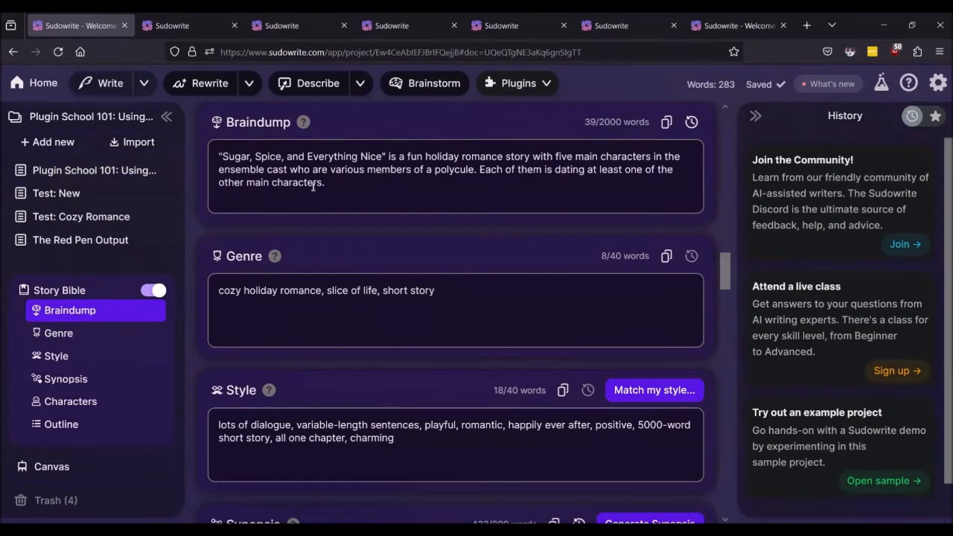
pyautogui.scroll(-5, 319, 302)
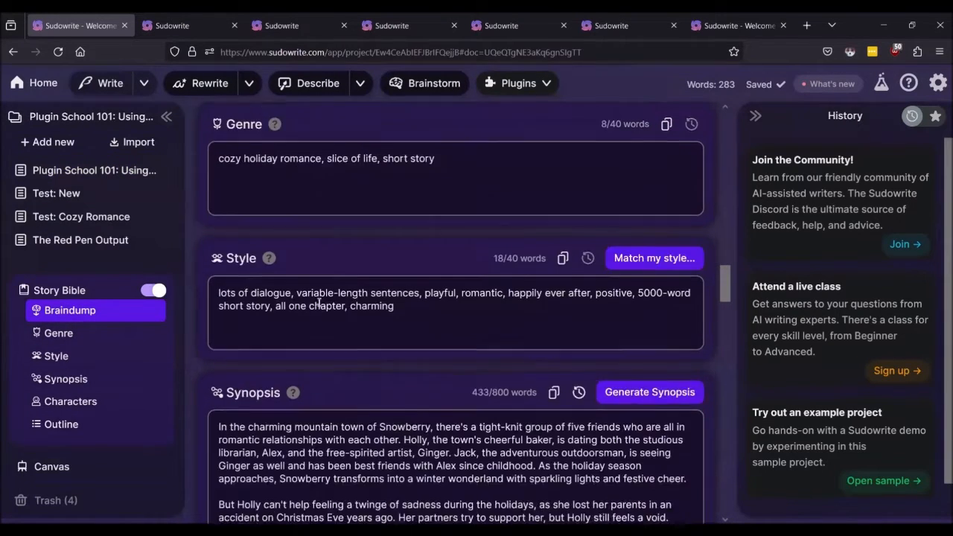
pyautogui.scroll(-9, 318, 302)
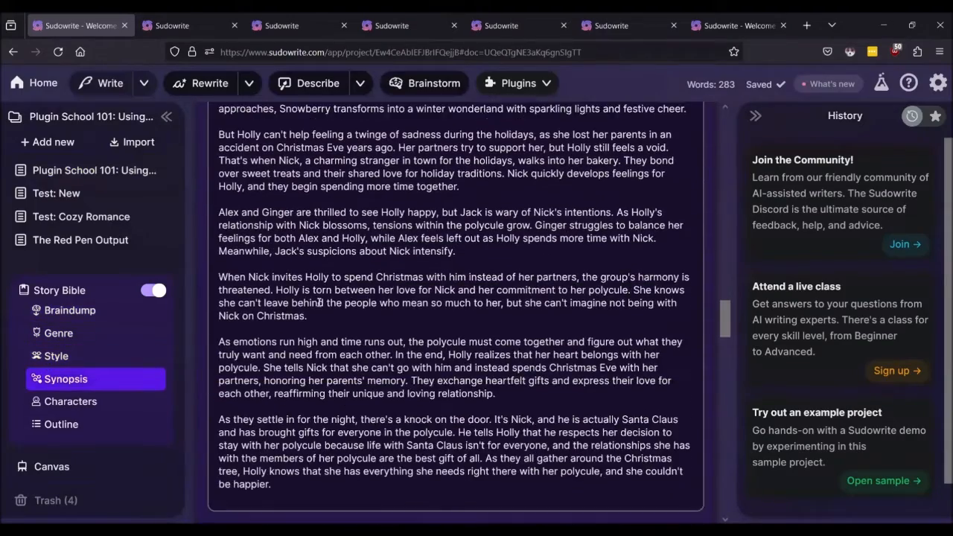
pyautogui.scroll(-7, 318, 301)
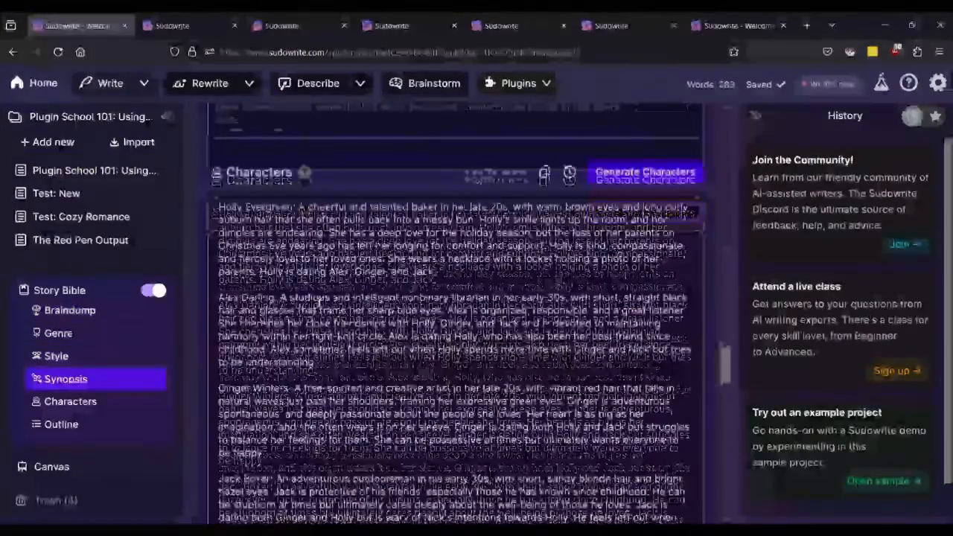
pyautogui.scroll(10, 318, 302)
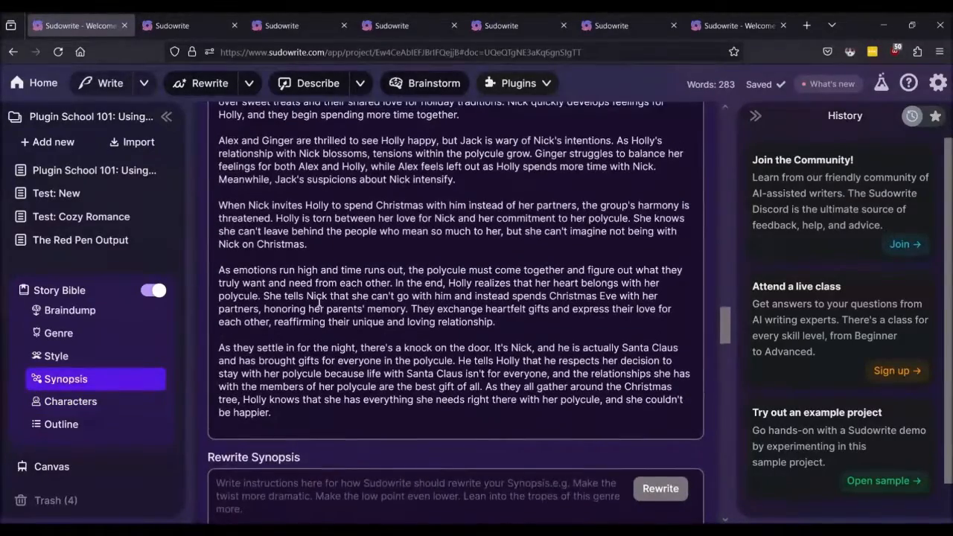
pyautogui.scroll(10, 381, 319)
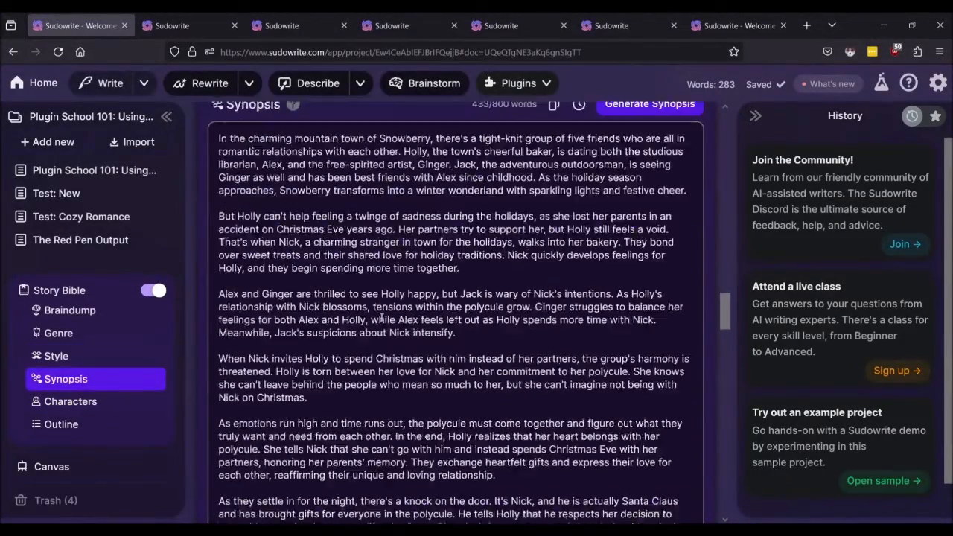
pyautogui.scroll(2, 381, 321)
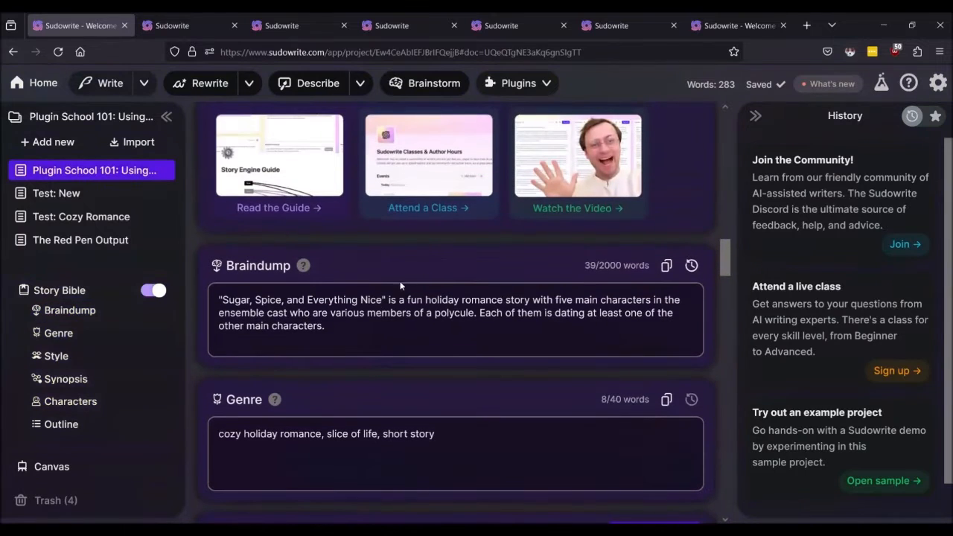
# Step: Review the Genre, Style, Synopsis, Characters and Outline sections of the cozy holiday romance
pyautogui.click(340, 327)
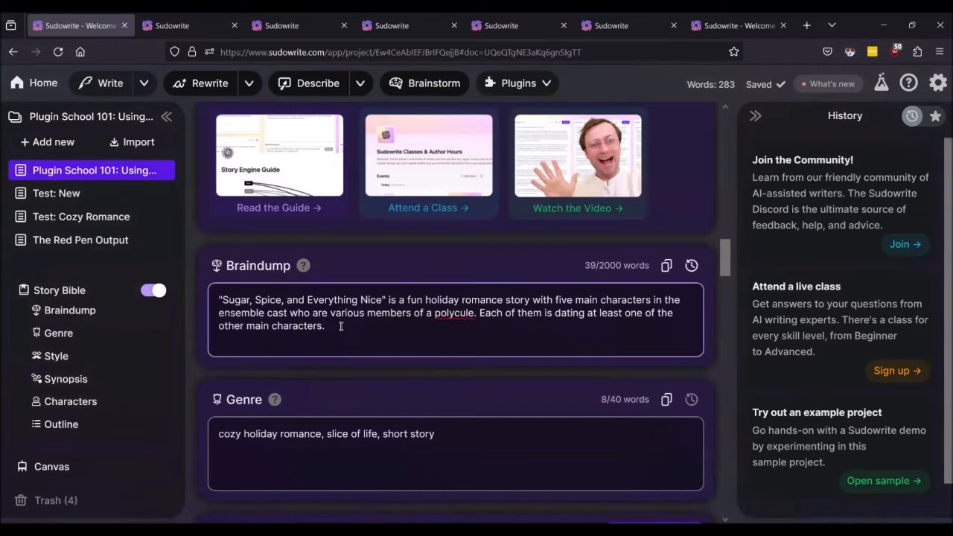
pyautogui.scroll(-2, 341, 325)
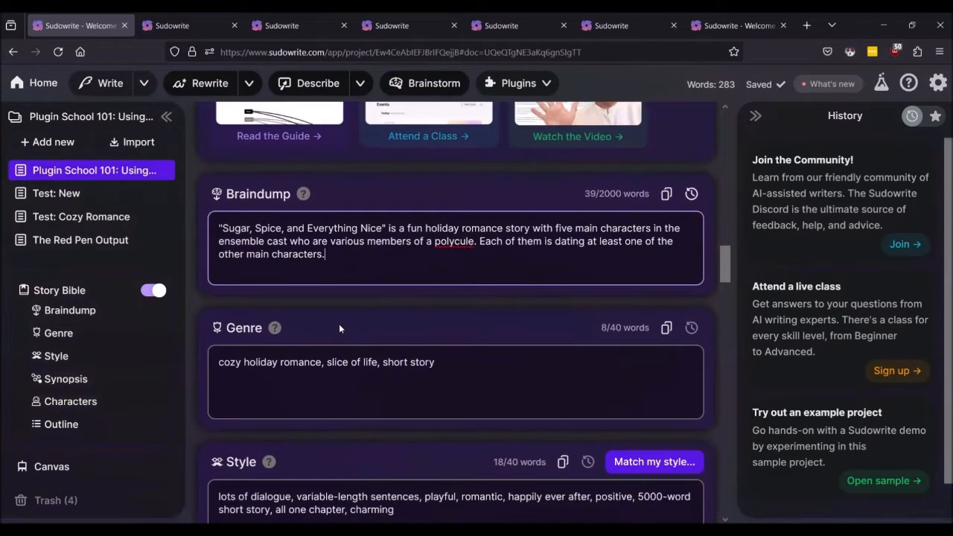
pyautogui.click(466, 359)
pyautogui.scroll(-6, 465, 359)
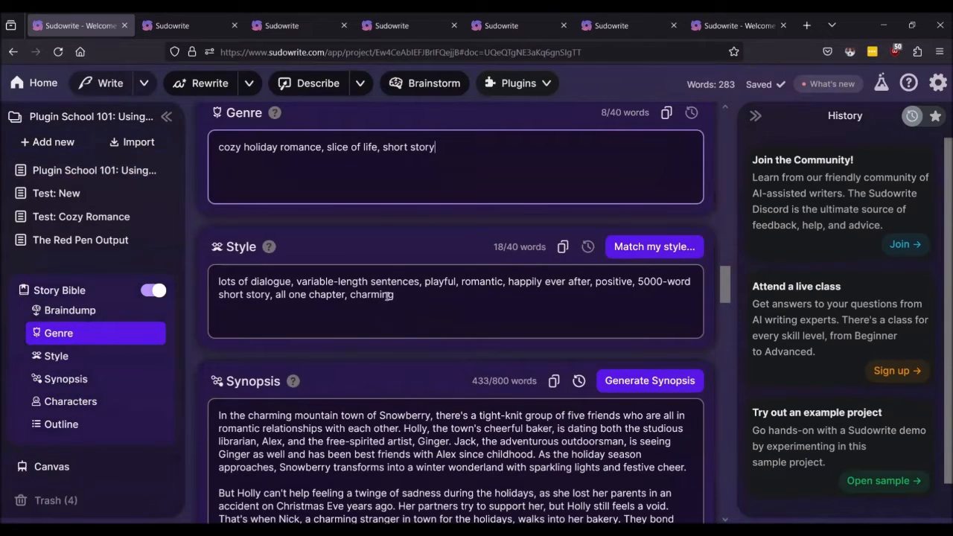
pyautogui.scroll(-4, 419, 281)
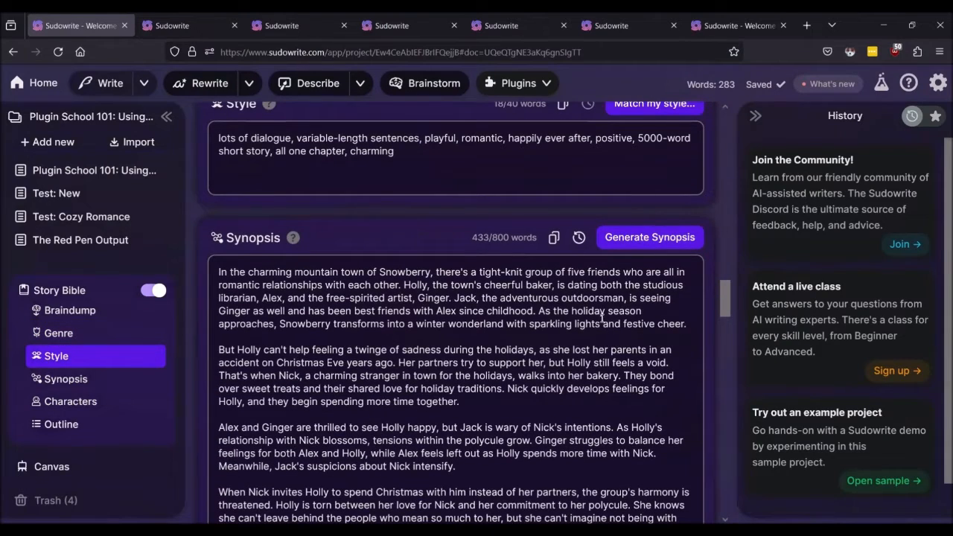
pyautogui.scroll(12, 589, 315)
pyautogui.scroll(-11, 580, 313)
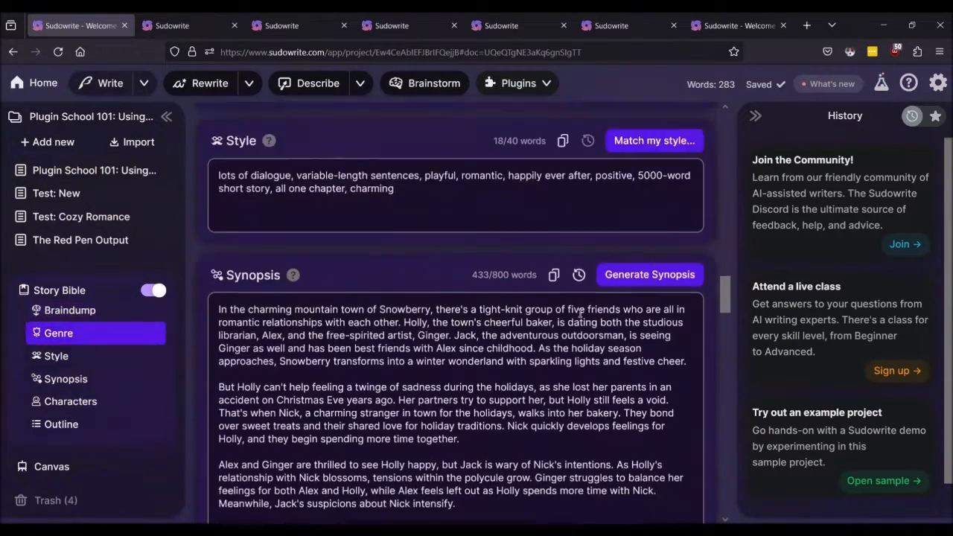
pyautogui.scroll(9, 581, 313)
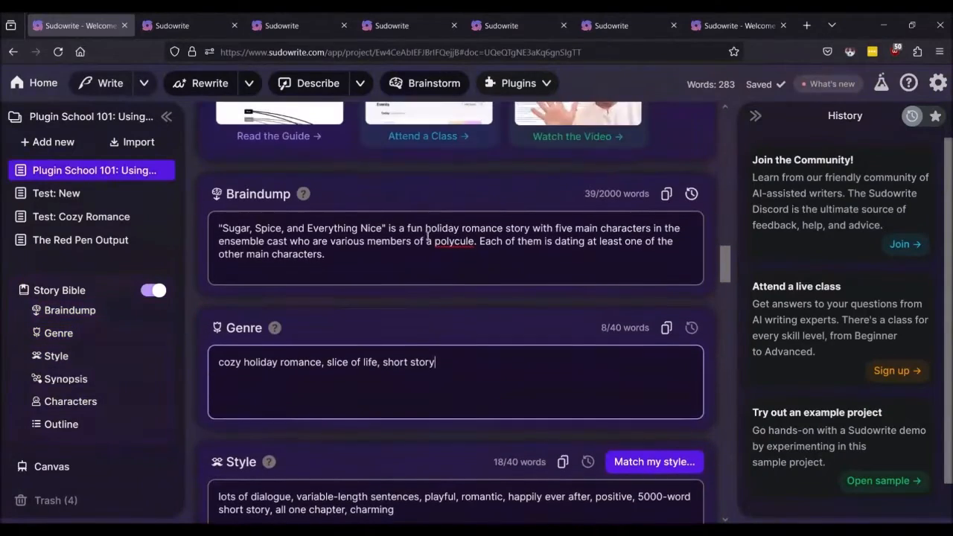
pyautogui.scroll(-6, 411, 260)
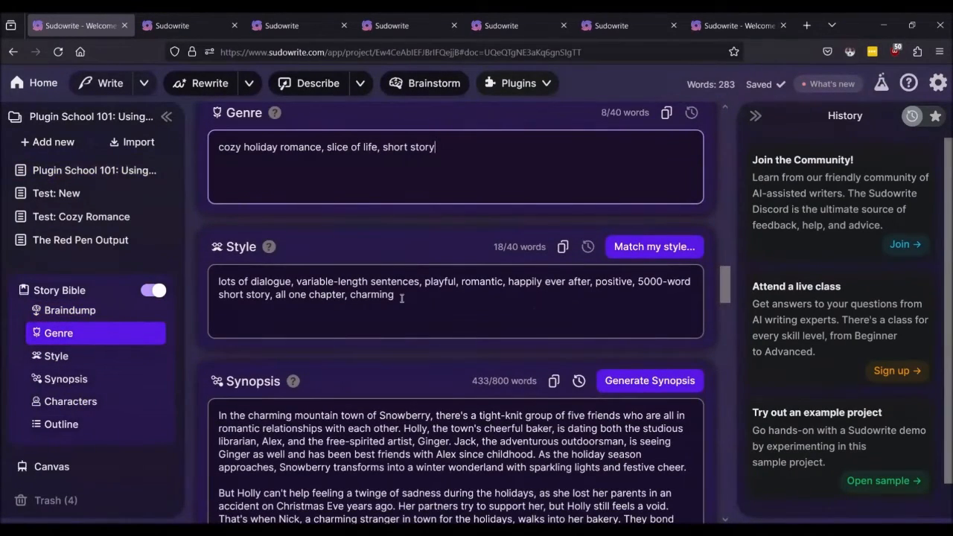
pyautogui.scroll(-20, 402, 298)
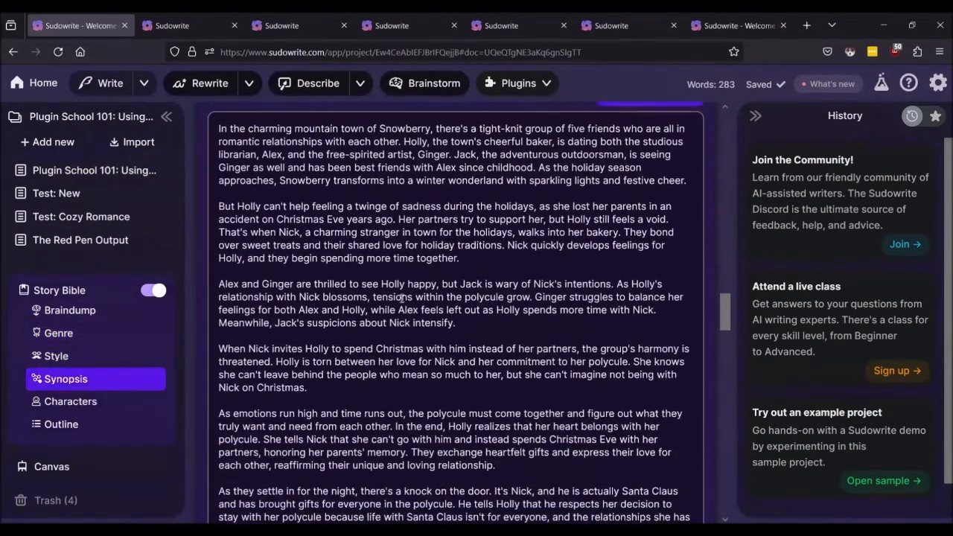
pyautogui.scroll(-6, 419, 281)
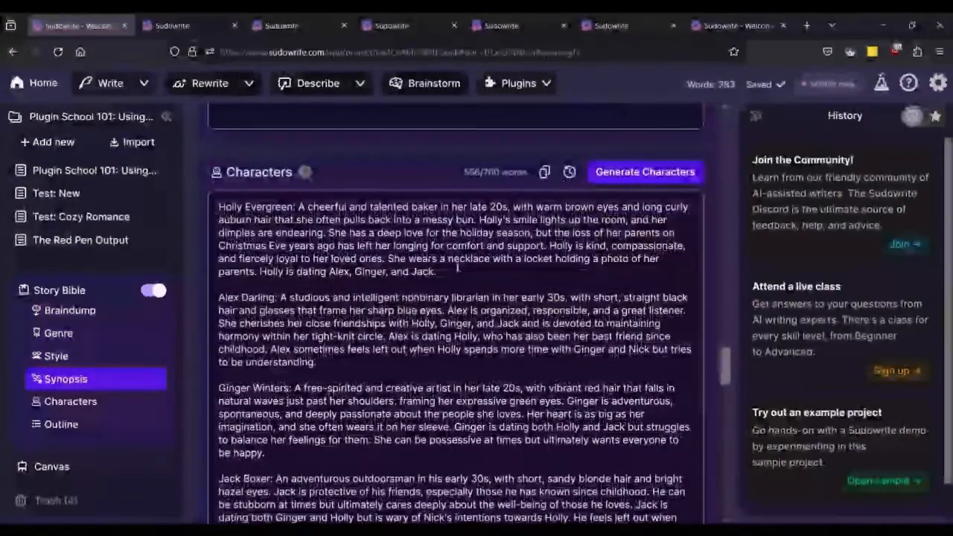
pyautogui.scroll(-20, 497, 299)
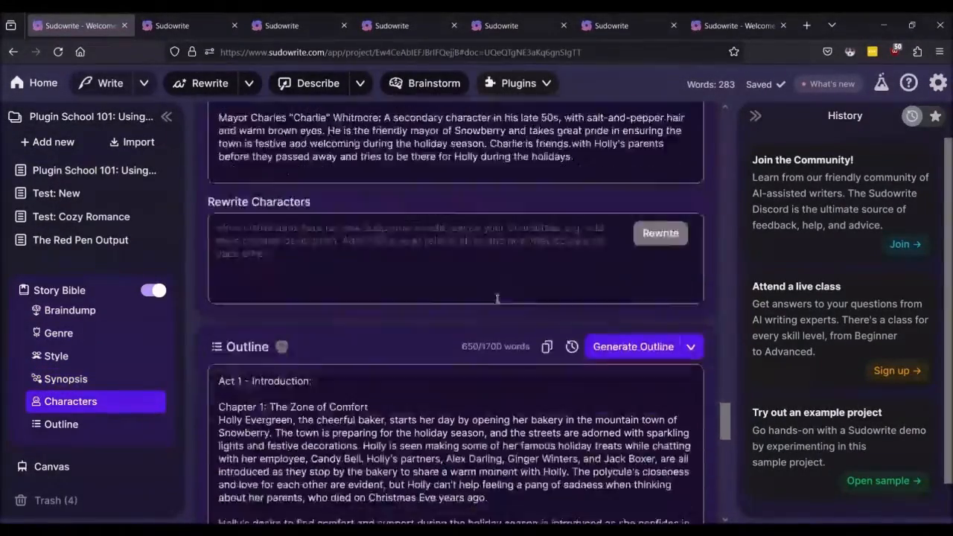
pyautogui.scroll(-20, 601, 266)
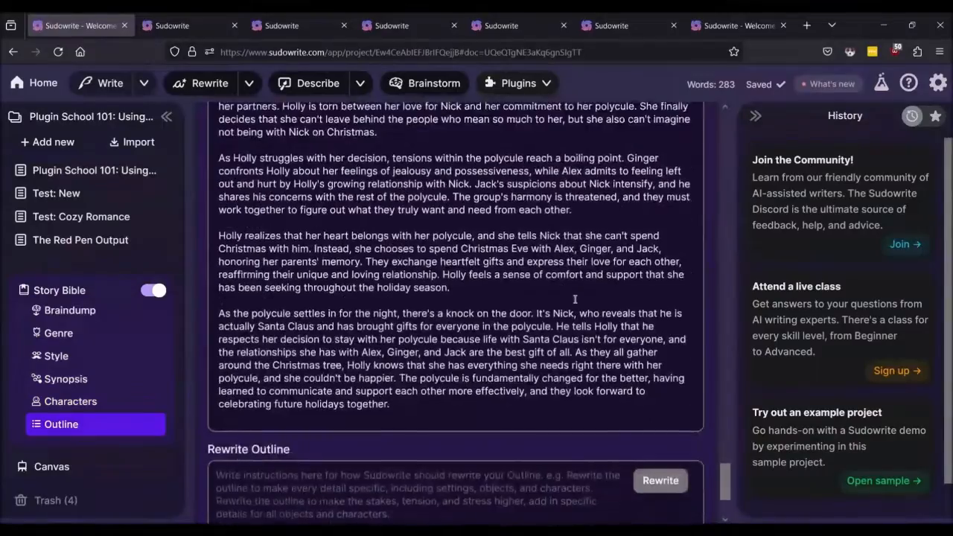
pyautogui.scroll(20, 536, 281)
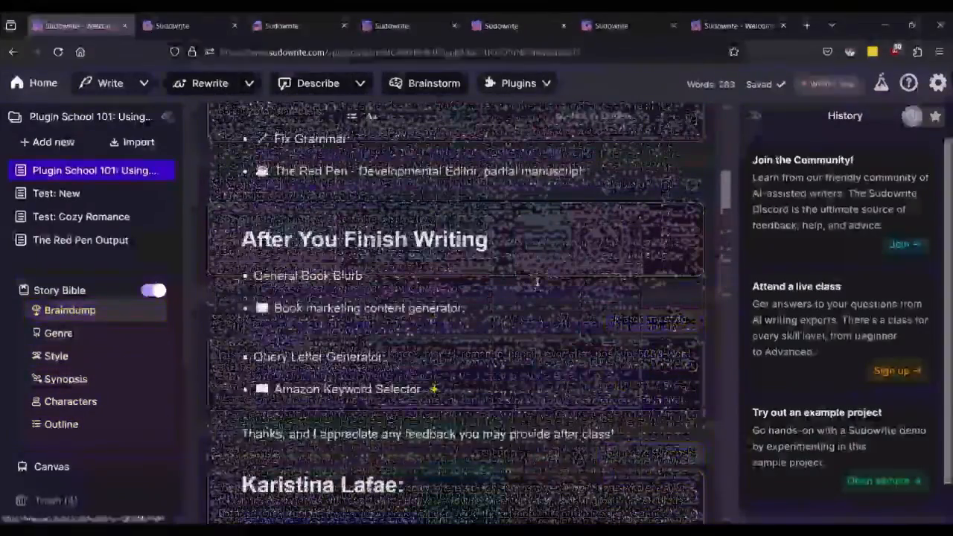
pyautogui.scroll(15, 536, 281)
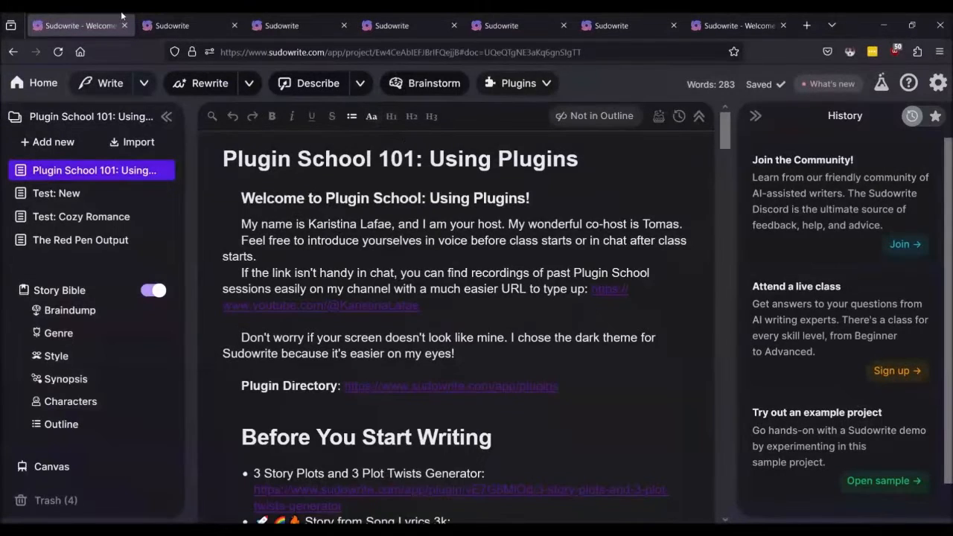
pyautogui.click(185, 24)
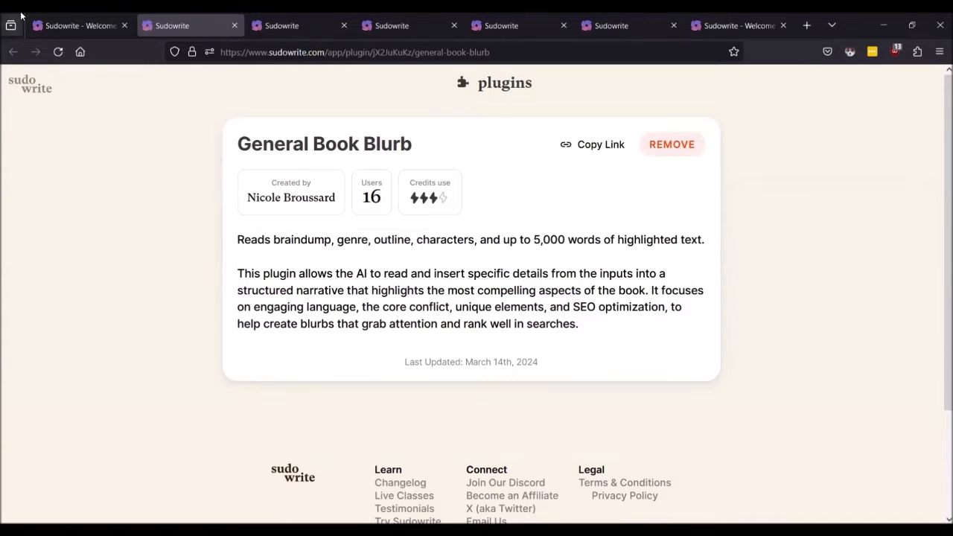
pyautogui.click(96, 27)
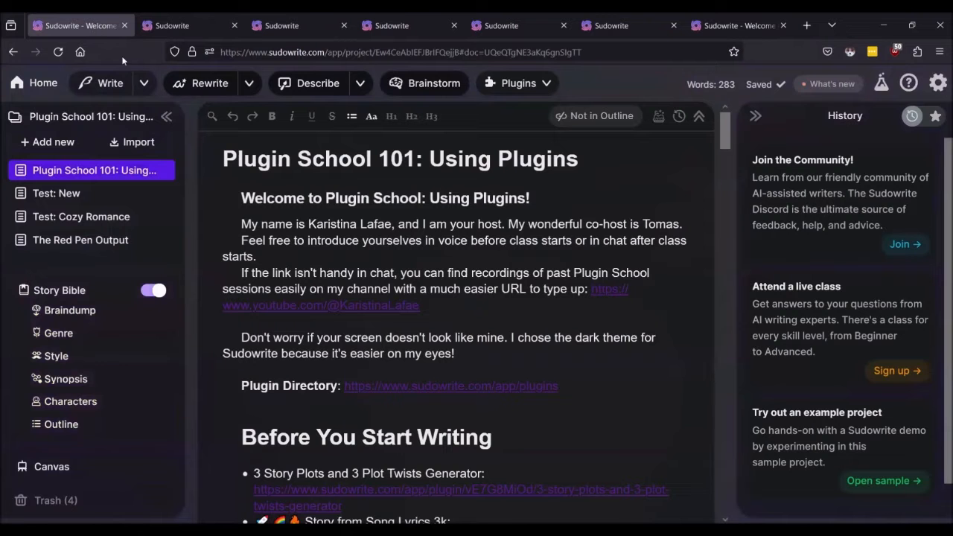
# Step: Open Test: Cozy Romance and highlight 5,070 words of the chapter from the first paragraph down
pyautogui.click(73, 217)
pyautogui.tripleClick(417, 236)
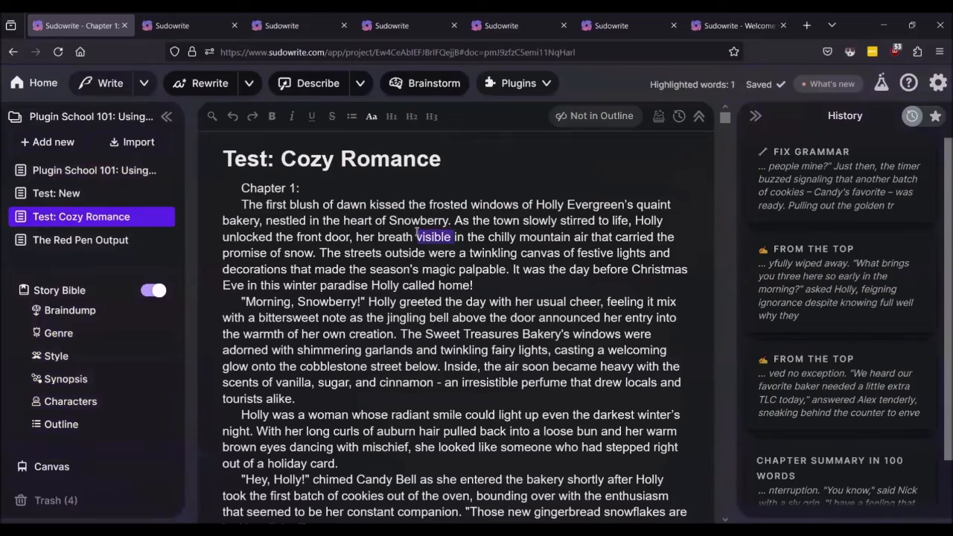
pyautogui.moveTo(417, 236); pyautogui.dragTo(469, 456)
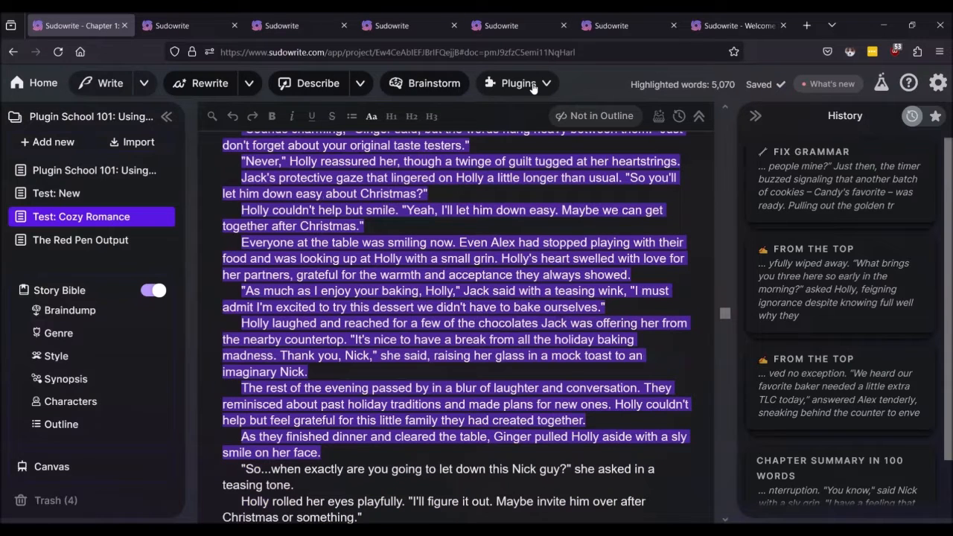
pyautogui.click(160, 25)
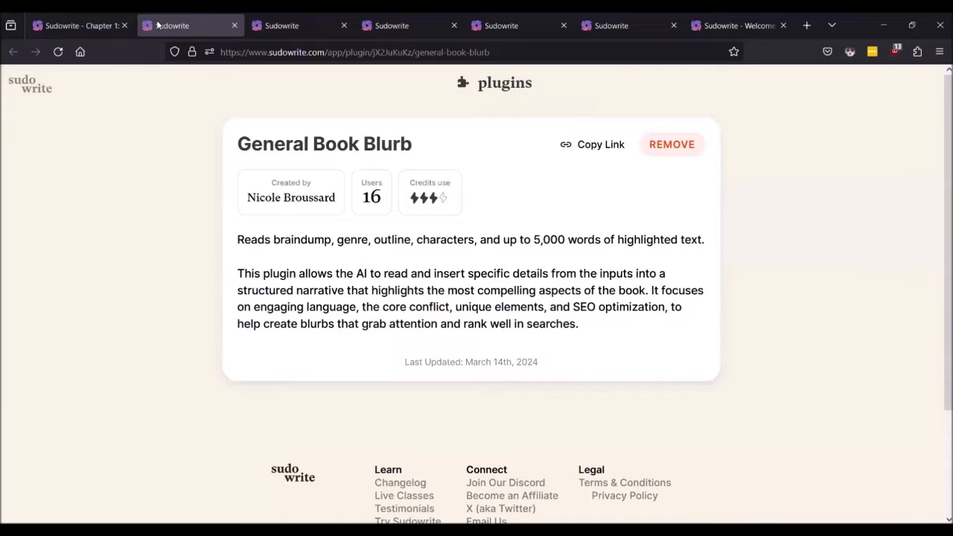
pyautogui.click(105, 27)
pyautogui.click(539, 83)
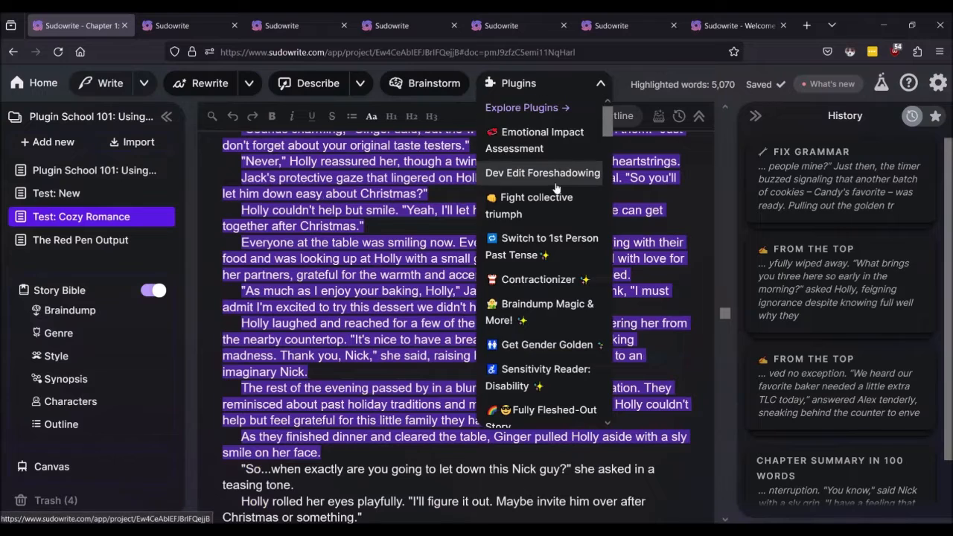
pyautogui.scroll(-6, 556, 188)
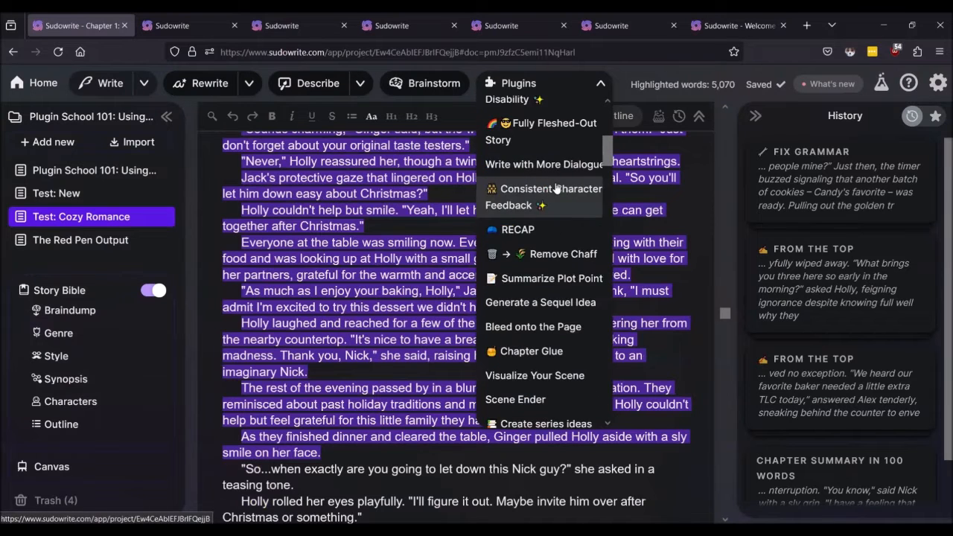
pyautogui.scroll(-5, 554, 215)
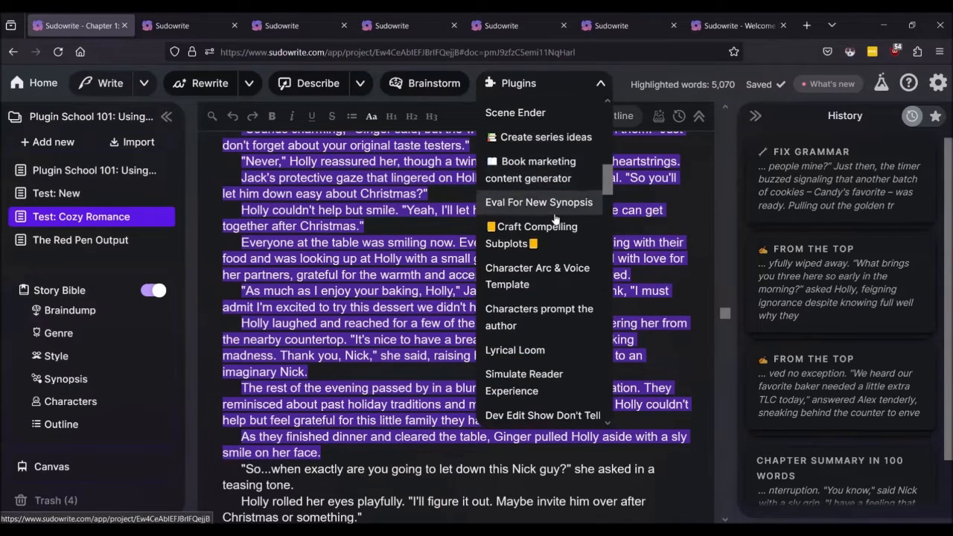
pyautogui.scroll(-6, 556, 227)
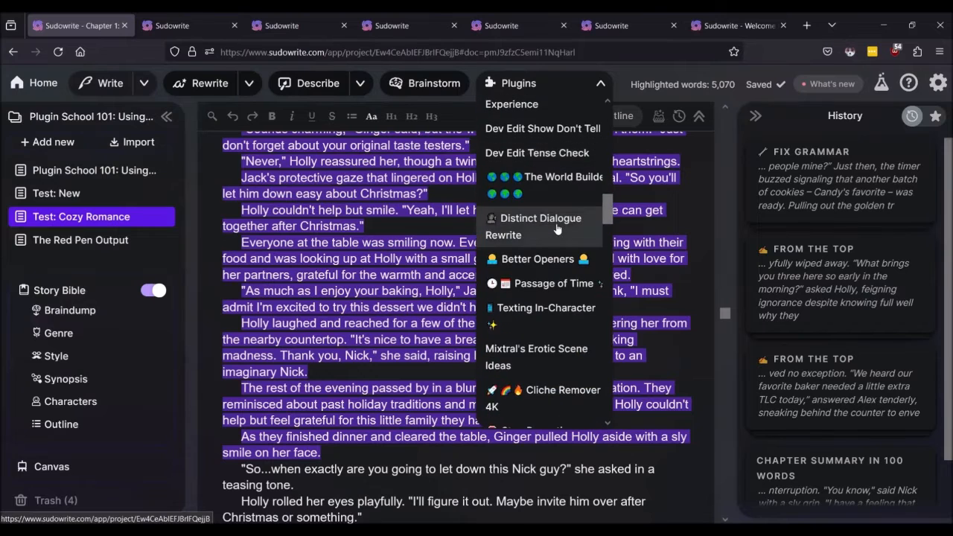
pyautogui.scroll(-6, 558, 235)
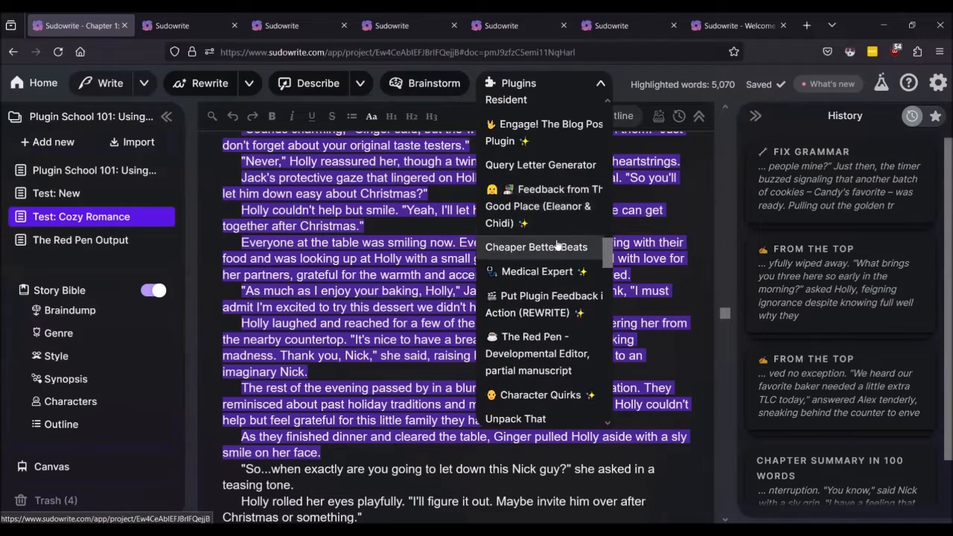
pyautogui.scroll(-6, 557, 246)
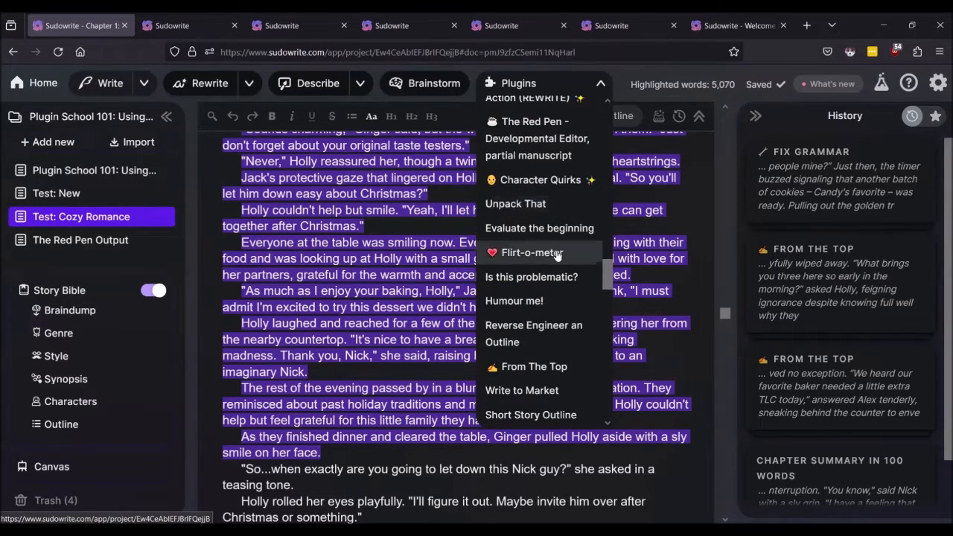
pyautogui.scroll(-6, 557, 264)
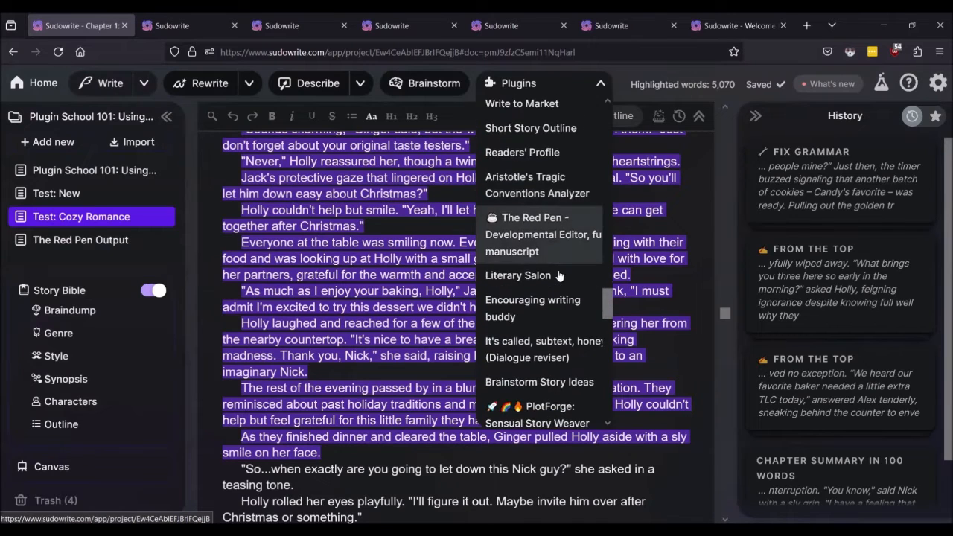
pyautogui.scroll(-4, 559, 277)
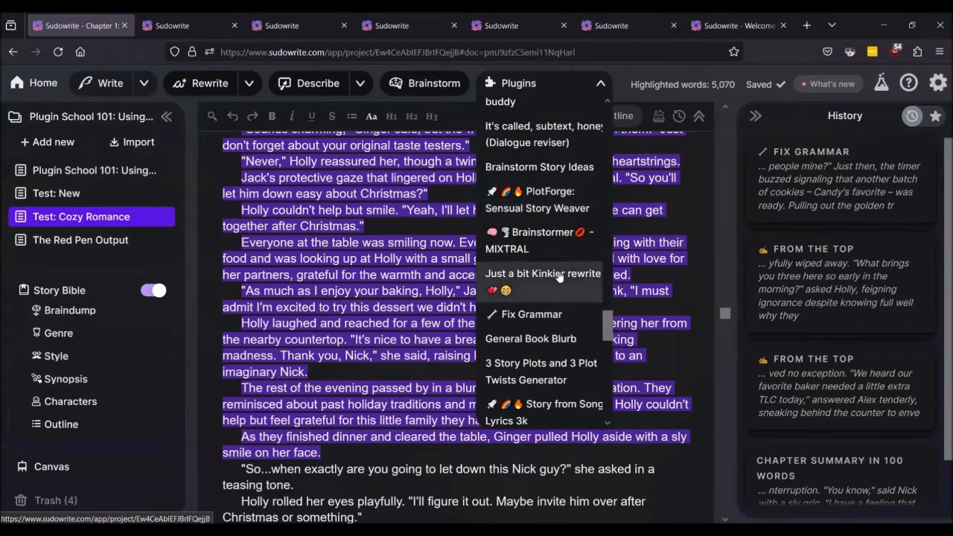
pyautogui.click(554, 270)
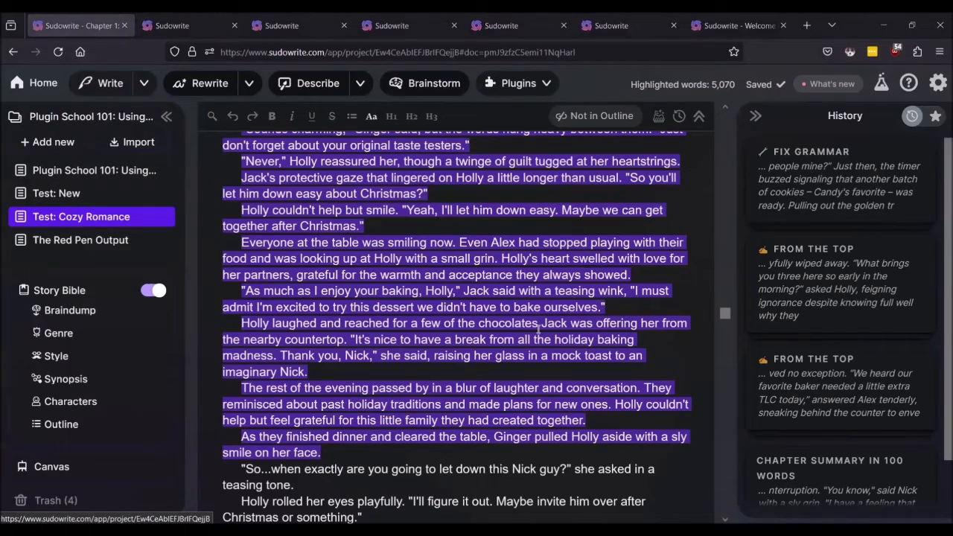
# Step: Clear the oversized highlight and select a smaller passage of the Cozy Romance chapter
pyautogui.scroll(11, 539, 330)
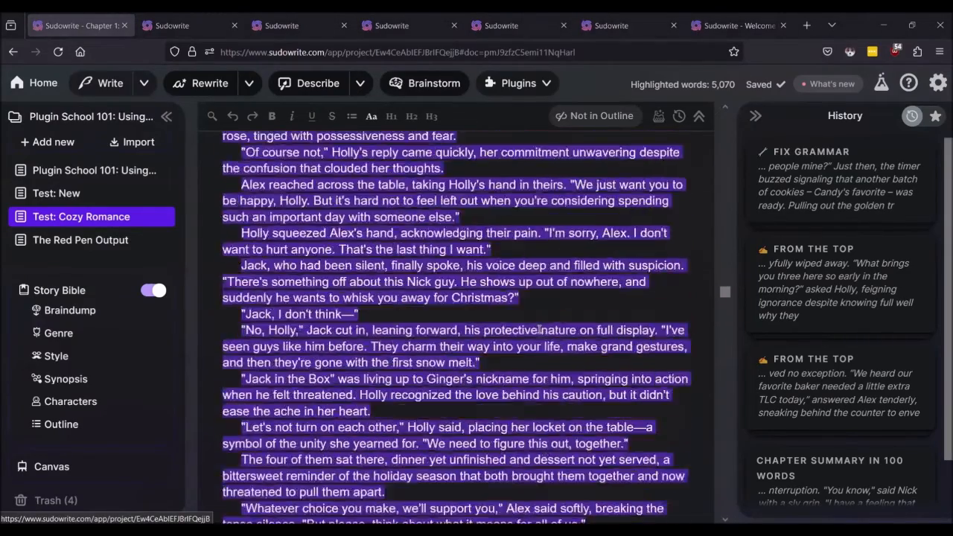
pyautogui.scroll(-10, 539, 330)
pyautogui.scroll(-2, 574, 385)
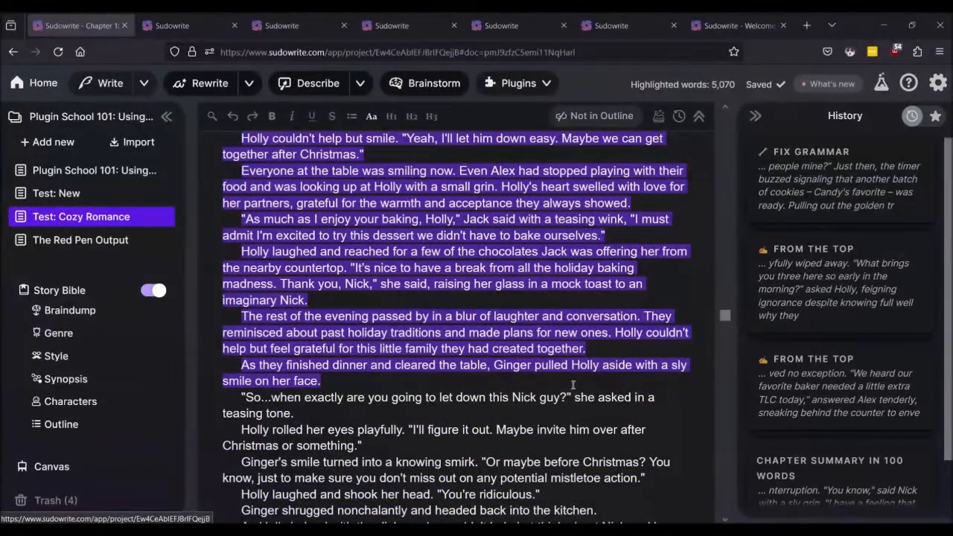
pyautogui.click(624, 317)
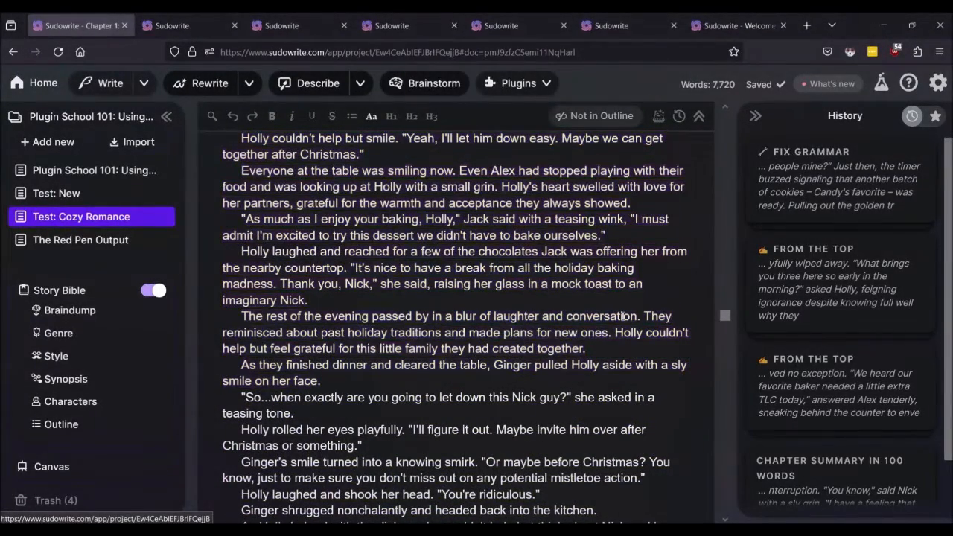
pyautogui.moveTo(324, 297); pyautogui.dragTo(201, 225)
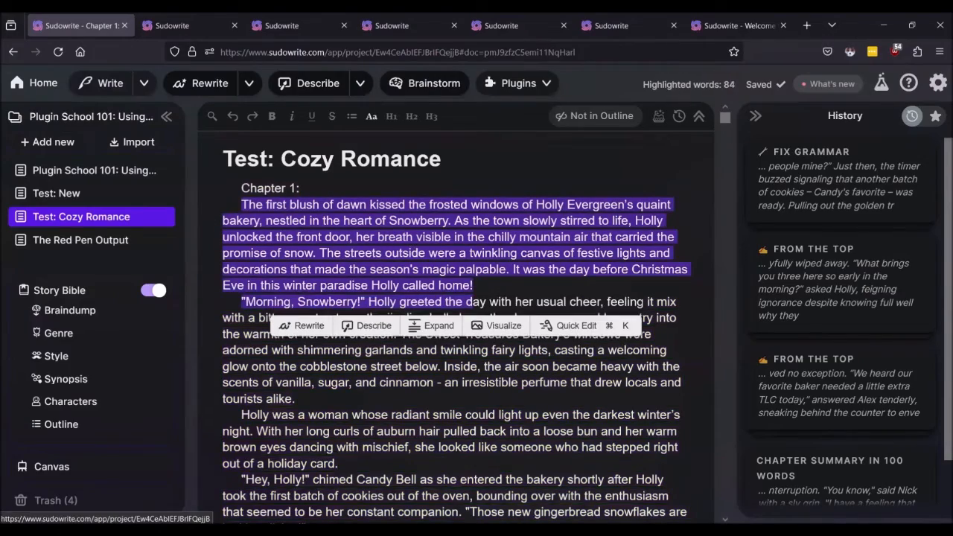
# Step: Extend the highlight to 2,938 words, ending at the paragraph about serious sparks flying
pyautogui.hotkey('shift', 'Down')
pyautogui.hotkey('shift', 'Down')
pyautogui.hotkey('shift', 'Down')
pyautogui.hotkey('shift', 'Down')
pyautogui.hotkey('shift', 'Down')
pyautogui.hotkey('shift', 'Down')
pyautogui.hotkey('shift', 'Down')
pyautogui.hotkey('shift', 'Down')
pyautogui.hotkey('shift', 'Down')
pyautogui.hotkey('shift', 'Down')
pyautogui.hotkey('shift', 'Down')
pyautogui.hotkey('shift', 'Down')
pyautogui.hotkey('shift', 'Down')
pyautogui.hotkey('shift', 'Down')
pyautogui.hotkey('shift', 'Down')
pyautogui.hotkey('shift', 'Down')
pyautogui.hotkey('shift', 'Down')
pyautogui.hotkey('shift', 'Down')
pyautogui.hotkey('shift', 'Down')
pyautogui.hotkey('shift', 'Down')
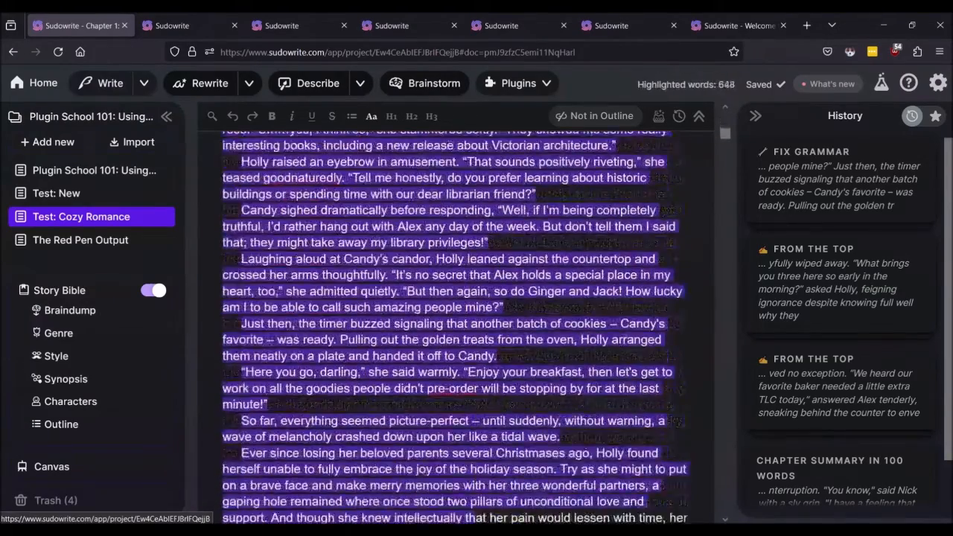
pyautogui.hotkey('shift', 'Down')
pyautogui.hotkey('shift', 'Down')
pyautogui.hotkey('shift', 'Down')
pyautogui.hotkey('shift', 'Down')
pyautogui.hotkey('shift', 'Down')
pyautogui.hotkey('shift', 'Down')
pyautogui.hotkey('shift', 'Down')
pyautogui.hotkey('shift', 'Down')
pyautogui.hotkey('shift', 'Down')
pyautogui.hotkey('shift', 'Down')
pyautogui.hotkey('shift', 'Down')
pyautogui.hotkey('shift', 'Down')
pyautogui.hotkey('shift', 'Down')
pyautogui.hotkey('shift', 'Down')
pyautogui.hotkey('shift', 'Down')
pyautogui.hotkey('shift', 'Down')
pyautogui.hotkey('shift', 'Down')
pyautogui.hotkey('shift', 'Down')
pyautogui.hotkey('shift', 'Down')
pyautogui.hotkey('shift', 'Down')
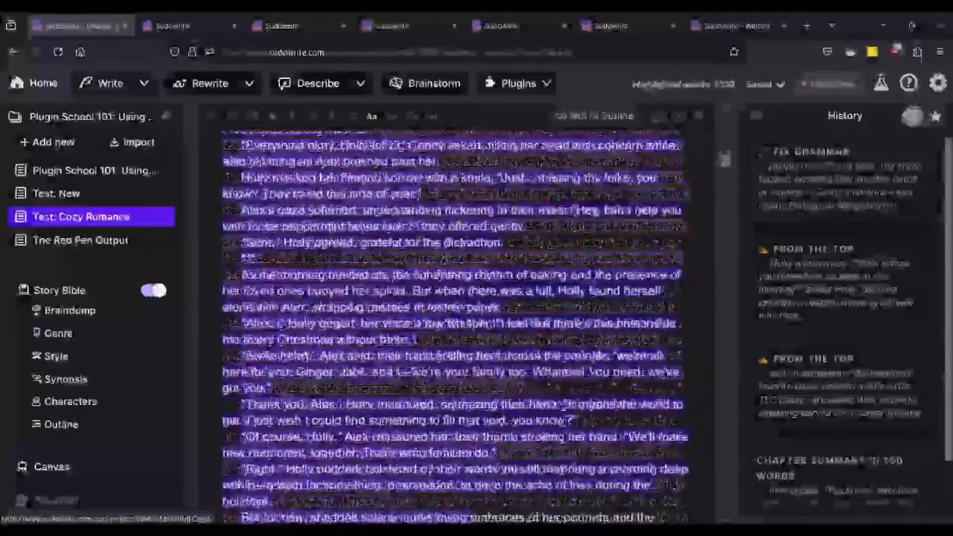
pyautogui.hotkey('shift', 'Down')
pyautogui.hotkey('shift', 'Down')
pyautogui.hotkey('shift', 'Down')
pyautogui.hotkey('shift', 'Down')
pyautogui.hotkey('shift', 'Down')
pyautogui.hotkey('shift', 'Down')
pyautogui.hotkey('shift', 'Down')
pyautogui.hotkey('shift', 'Down')
pyautogui.hotkey('shift', 'Down')
pyautogui.hotkey('shift', 'Down')
pyautogui.hotkey('shift', 'Down')
pyautogui.hotkey('shift', 'Down')
pyautogui.hotkey('shift', 'Down')
pyautogui.hotkey('shift', 'Down')
pyautogui.hotkey('shift', 'Down')
pyautogui.hotkey('shift', 'Down')
pyautogui.hotkey('shift', 'Down')
pyautogui.hotkey('shift', 'Down')
pyautogui.hotkey('shift', 'Down')
pyautogui.hotkey('shift', 'Down')
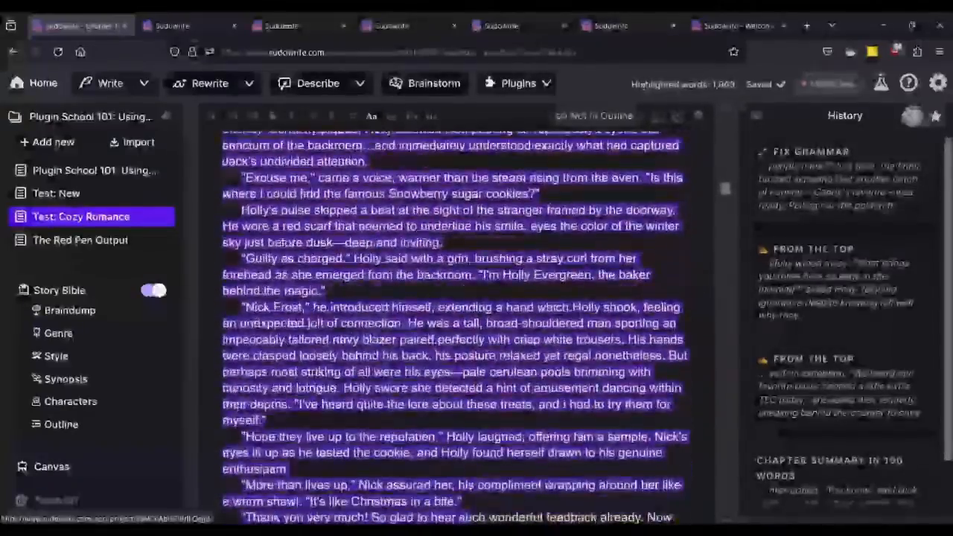
pyautogui.hotkey('shift', 'Down')
pyautogui.hotkey('shift', 'Down')
pyautogui.hotkey('shift', 'Down')
pyautogui.hotkey('shift', 'Down')
pyautogui.hotkey('shift', 'Down')
pyautogui.hotkey('shift', 'Down')
pyautogui.hotkey('shift', 'Down')
pyautogui.hotkey('shift', 'Down')
pyautogui.hotkey('shift', 'Down')
pyautogui.hotkey('shift', 'Down')
pyautogui.hotkey('shift', 'Down')
pyautogui.hotkey('shift', 'Down')
pyautogui.hotkey('shift', 'Down')
pyautogui.hotkey('shift', 'Down')
pyautogui.hotkey('shift', 'Down')
pyautogui.hotkey('shift', 'Down')
pyautogui.hotkey('shift', 'Down')
pyautogui.hotkey('shift', 'Down')
pyautogui.hotkey('shift', 'Down')
pyautogui.hotkey('shift', 'Down')
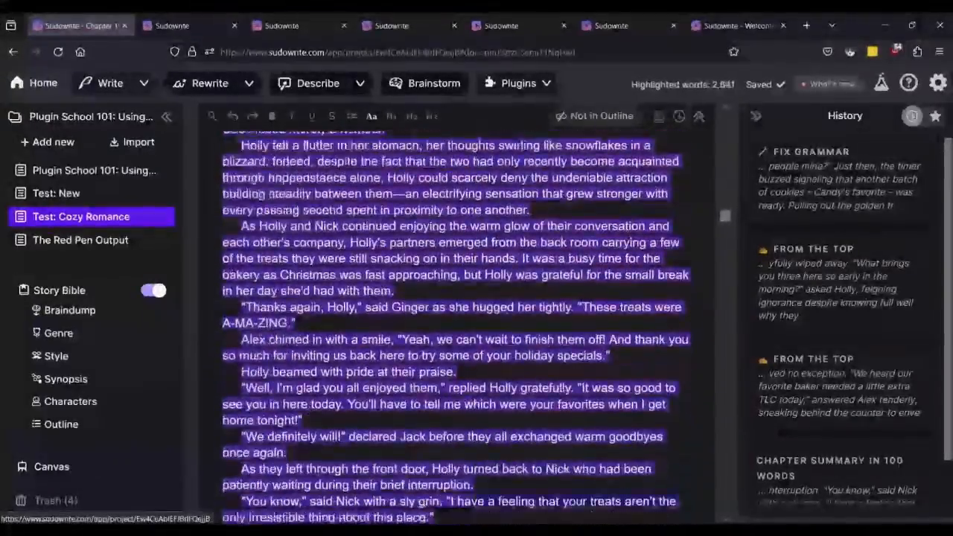
pyautogui.hotkey('shift', 'Down')
pyautogui.hotkey('shift', 'Down')
pyautogui.hotkey('shift', 'Down')
pyautogui.hotkey('shift', 'Down')
pyautogui.hotkey('shift', 'Down')
pyautogui.hotkey('shift', 'Down')
pyautogui.hotkey('shift', 'Down')
pyautogui.hotkey('shift', 'Down')
pyautogui.hotkey('shift', 'Down')
pyautogui.hotkey('shift', 'Down')
pyautogui.hotkey('shift', 'Down')
pyautogui.hotkey('shift', 'Down')
pyautogui.hotkey('shift', 'Down')
pyautogui.hotkey('shift', 'Down')
pyautogui.hotkey('shift', 'Down')
pyautogui.hotkey('shift', 'Down')
pyautogui.hotkey('shift', 'Down')
pyautogui.hotkey('shift', 'Down')
pyautogui.hotkey('shift', 'Down')
pyautogui.hotkey('shift', 'Down')
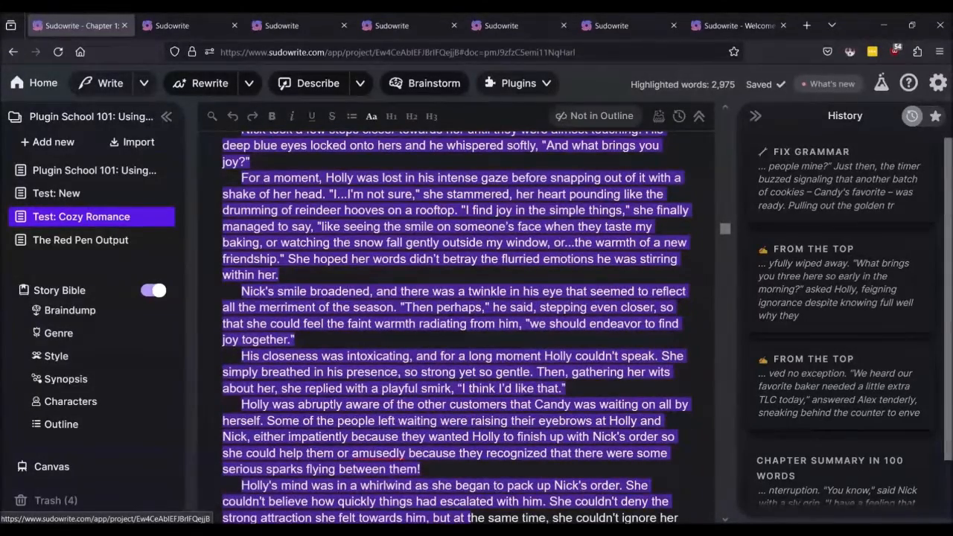
pyautogui.hotkey('shift', 'Up')
pyautogui.hotkey('shift', 'Up')
pyautogui.hotkey('shift', 'Up')
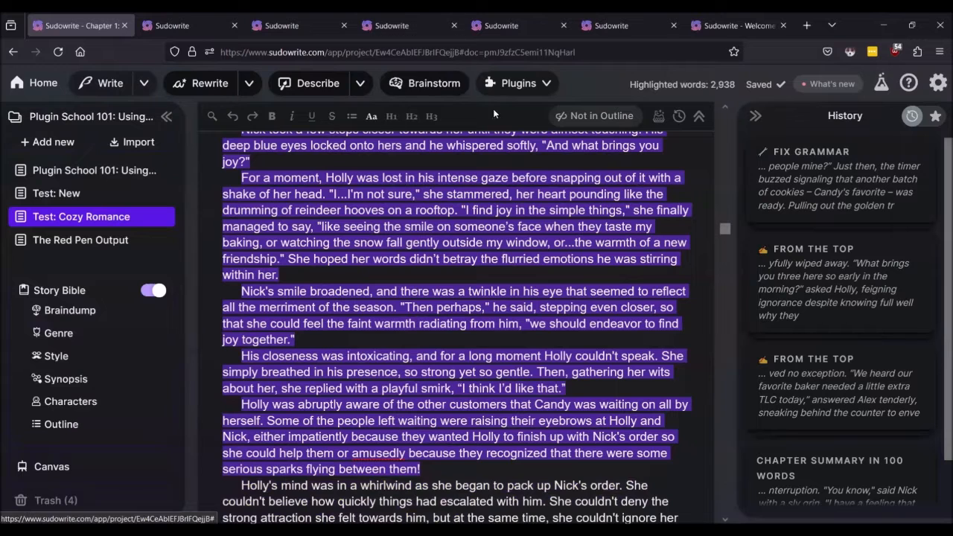
# Step: Run the General Book Blurb plugin on the 2,938-word selection, producing 'Finding Comfort and Joy Among Loved Ones'
pyautogui.click(517, 82)
pyautogui.scroll(-5, 529, 273)
pyautogui.scroll(-15, 529, 273)
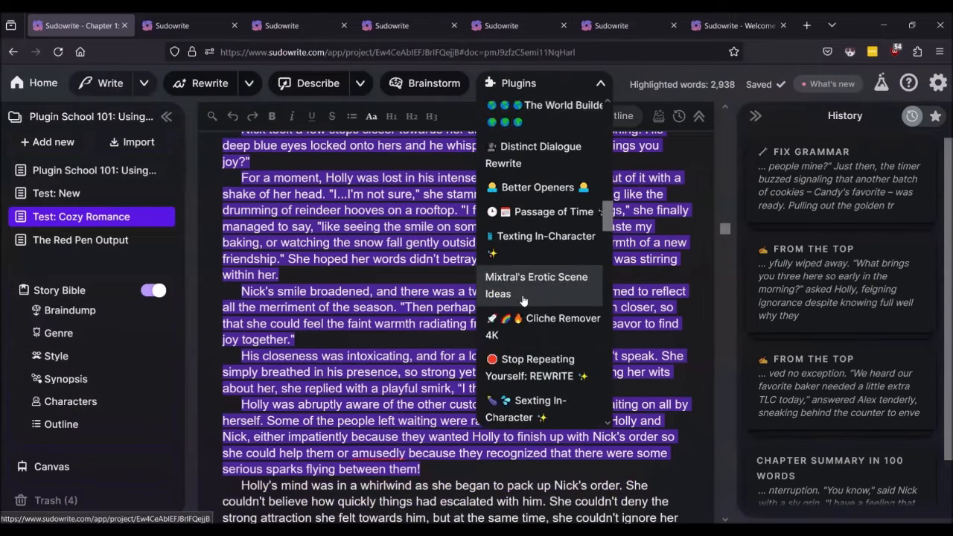
pyautogui.scroll(-4, 526, 302)
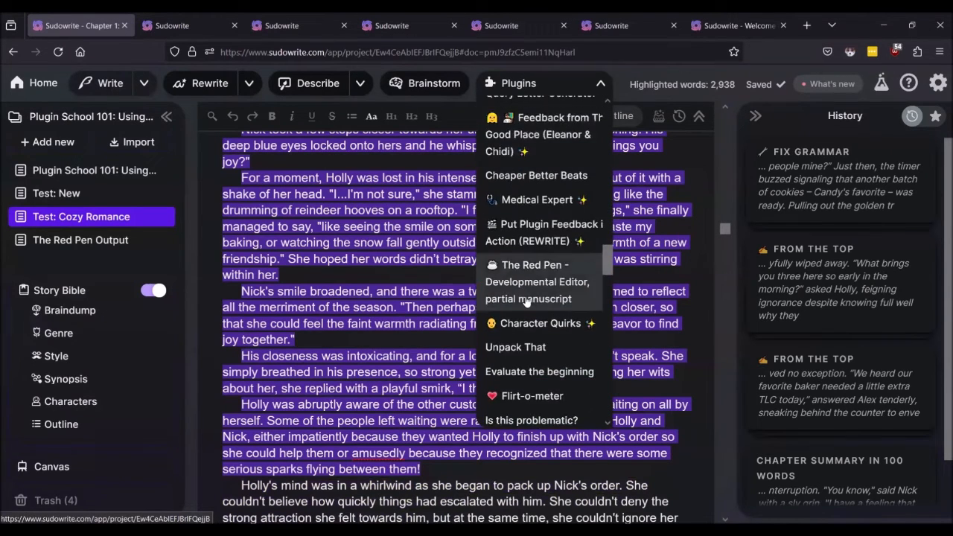
pyautogui.scroll(7, 525, 299)
pyautogui.scroll(-7, 525, 298)
pyautogui.scroll(-8, 526, 301)
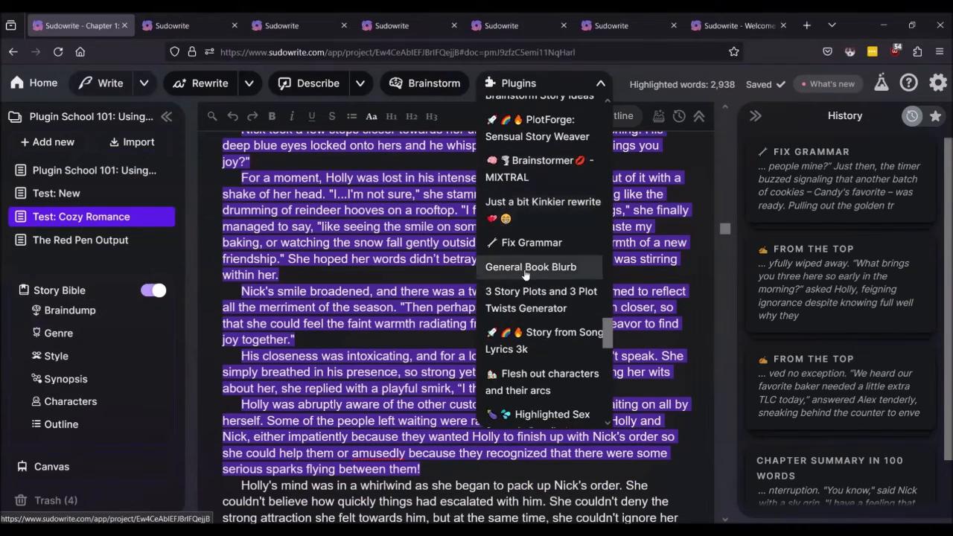
pyautogui.click(526, 270)
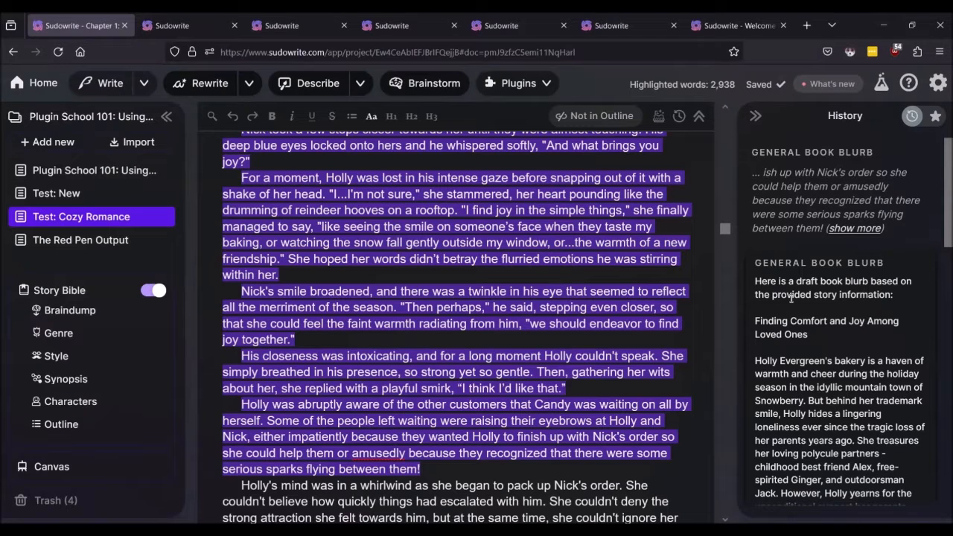
pyautogui.scroll(-1, 844, 308)
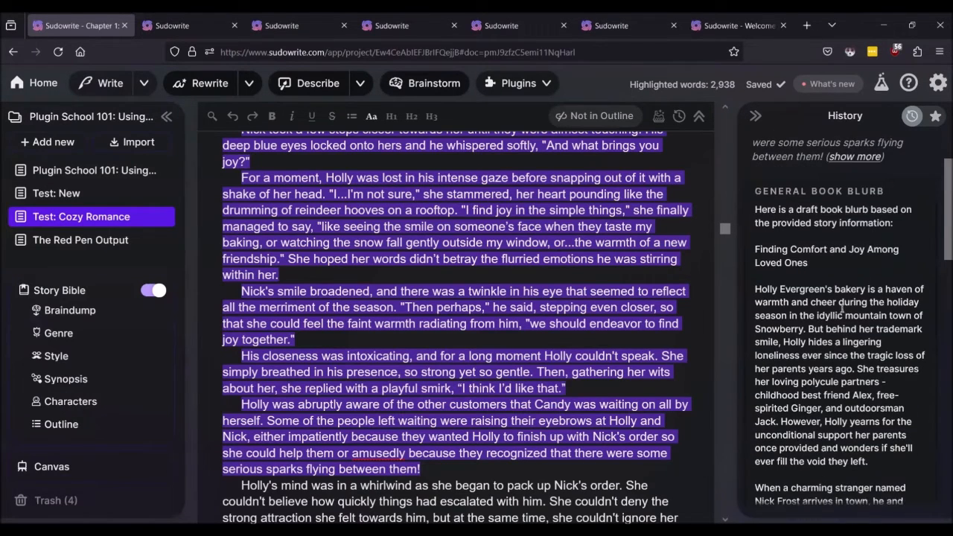
pyautogui.scroll(-5, 842, 308)
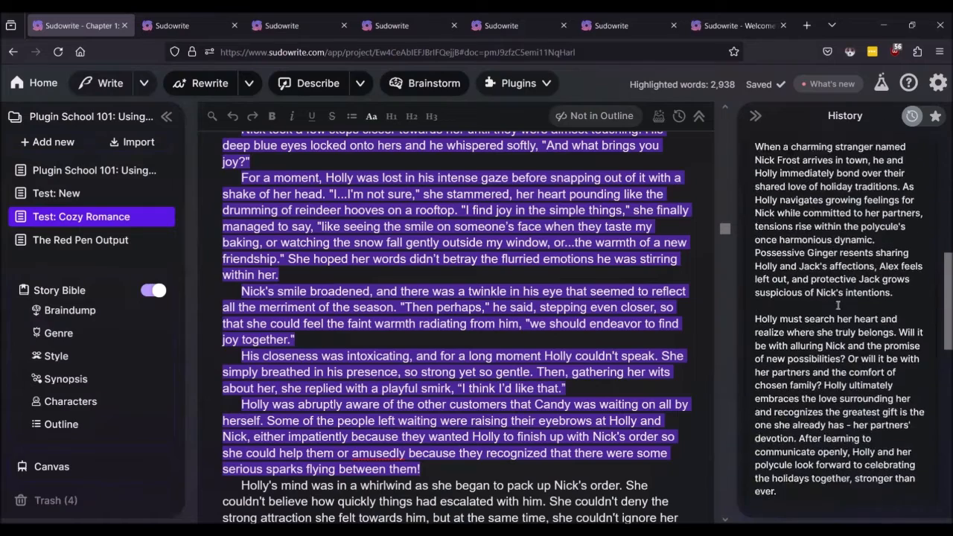
pyautogui.scroll(-5, 837, 305)
pyautogui.scroll(10, 837, 304)
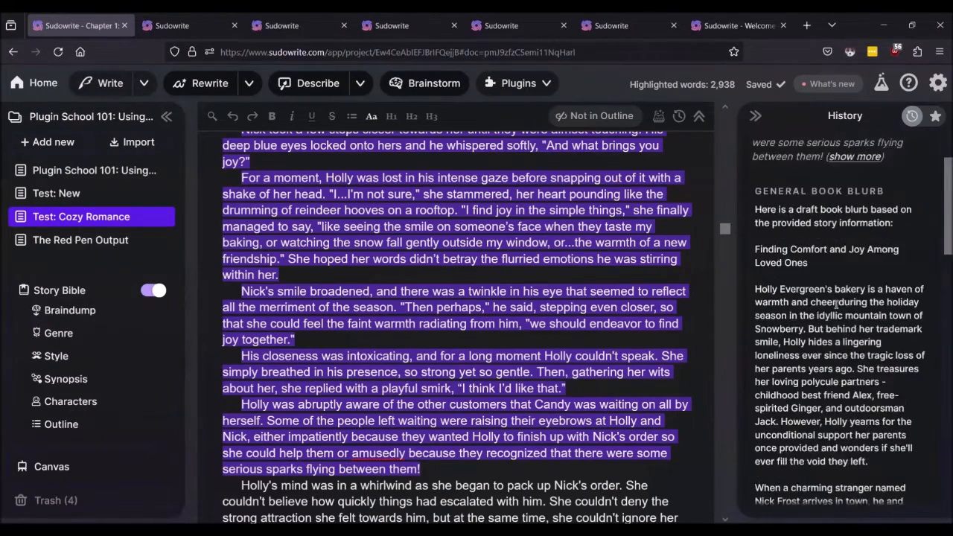
pyautogui.scroll(1, 835, 303)
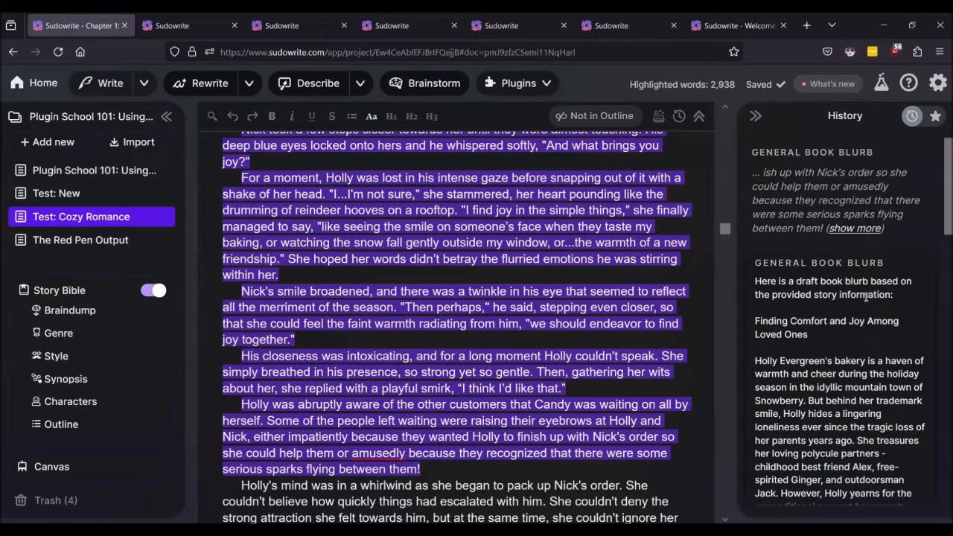
pyautogui.scroll(-1, 846, 309)
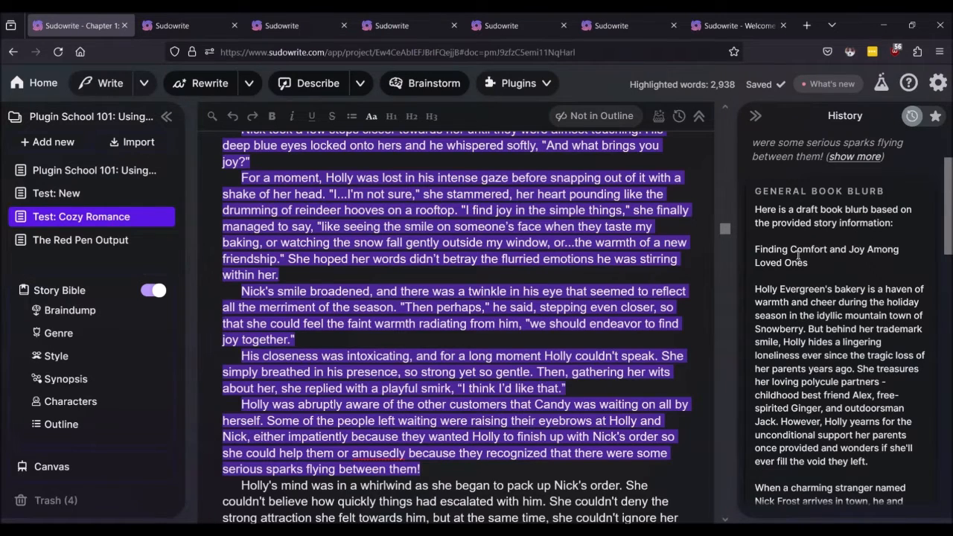
pyautogui.scroll(-1, 802, 290)
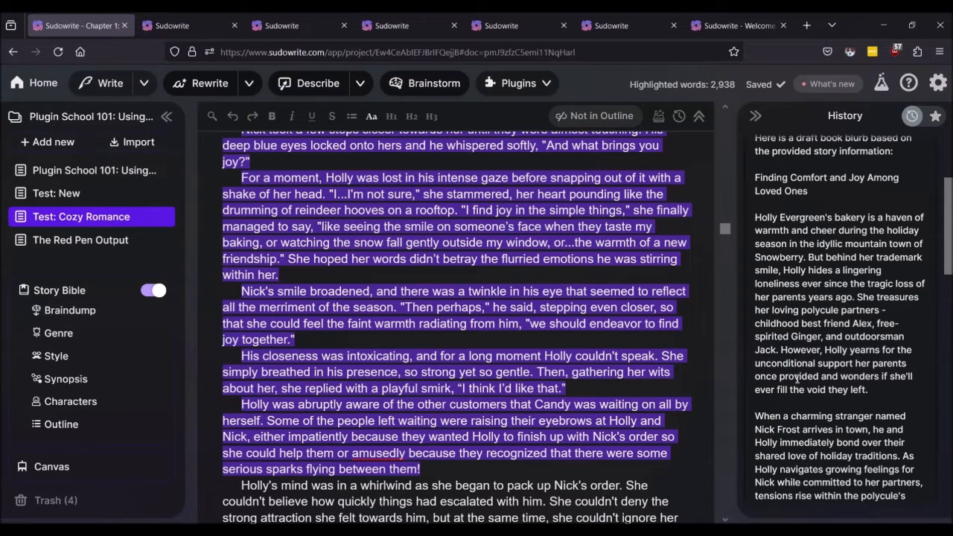
pyautogui.scroll(-2, 797, 380)
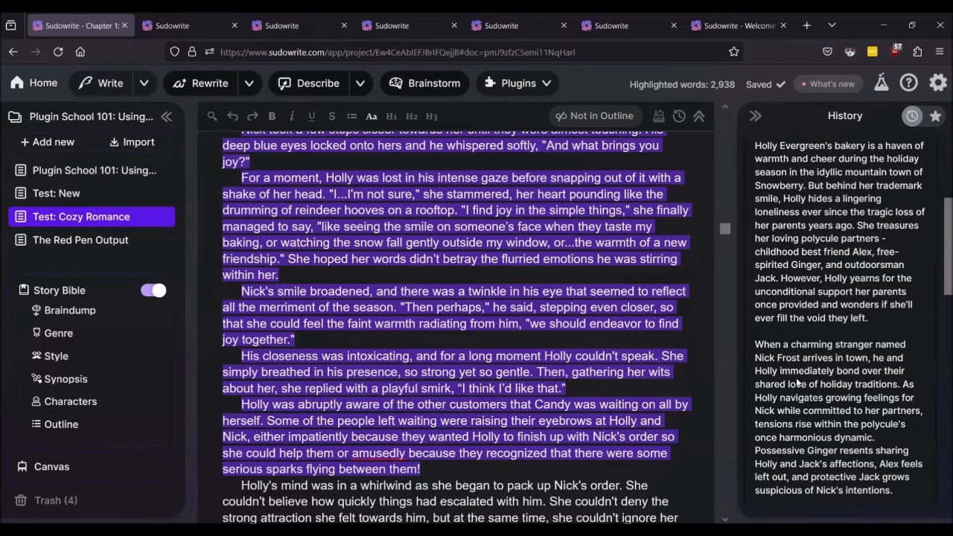
pyautogui.scroll(-4, 798, 380)
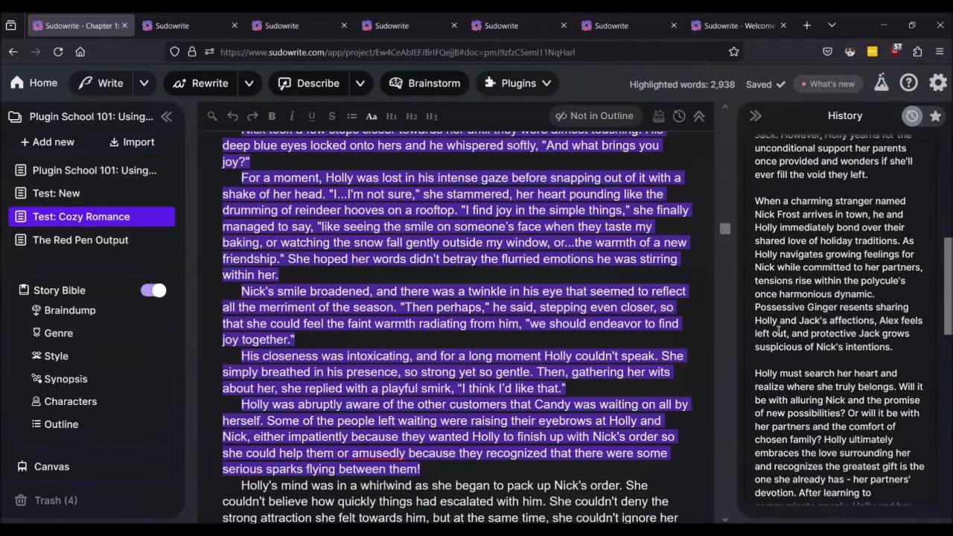
pyautogui.scroll(-4, 778, 329)
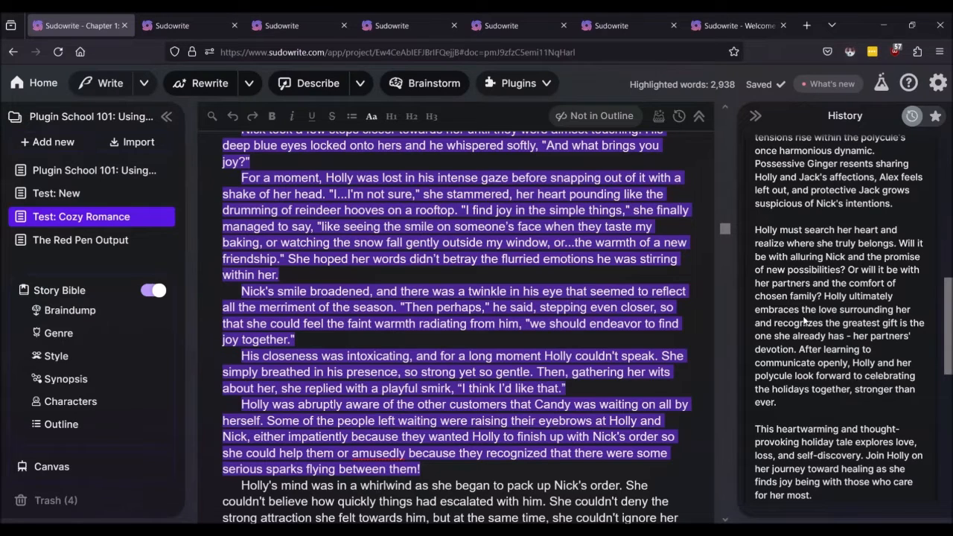
pyautogui.scroll(-2, 804, 321)
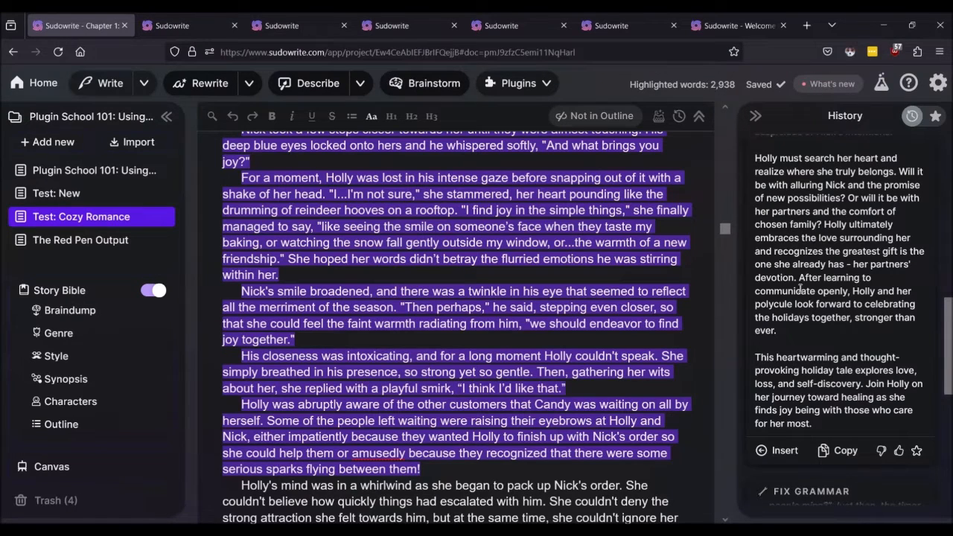
pyautogui.scroll(-2, 801, 289)
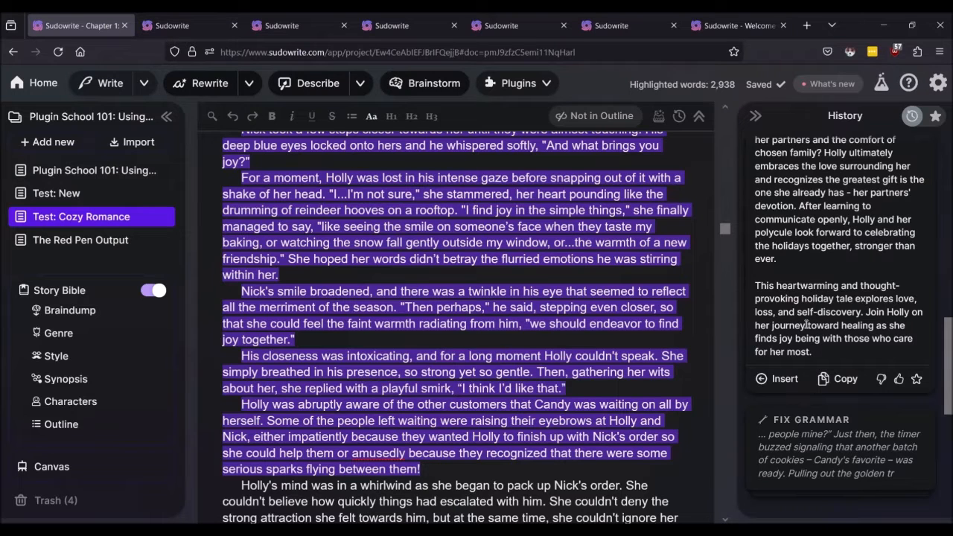
pyautogui.scroll(10, 807, 325)
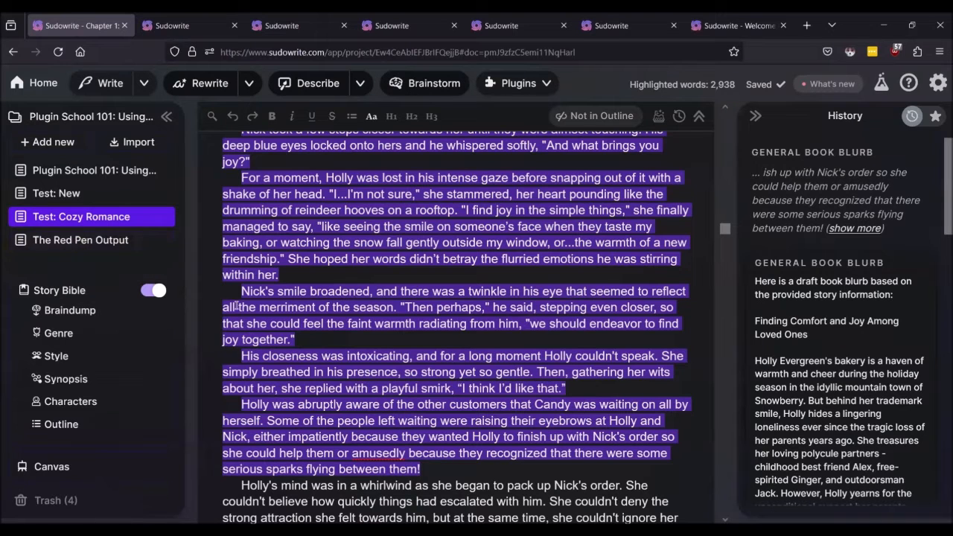
# Step: Open the Plugin School 101: Using Plugins notes and find the After You Finish Writing section
pyautogui.click(108, 170)
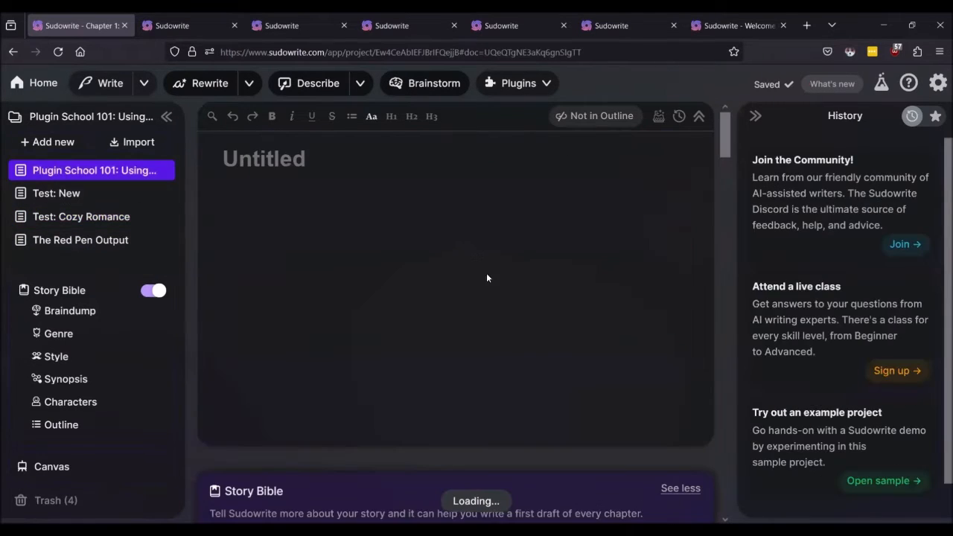
pyautogui.scroll(-8, 495, 349)
pyautogui.scroll(-8, 495, 349)
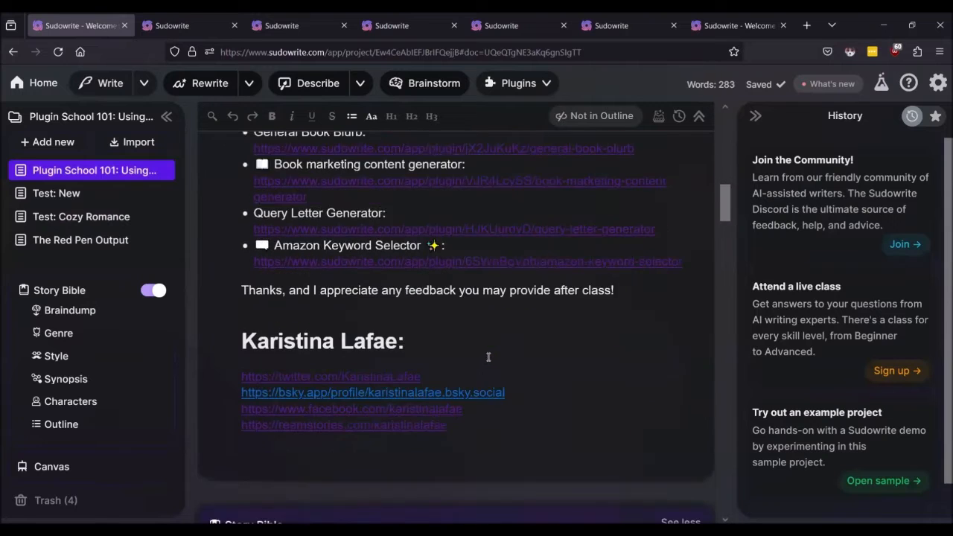
pyautogui.scroll(3, 486, 358)
pyautogui.scroll(1, 477, 358)
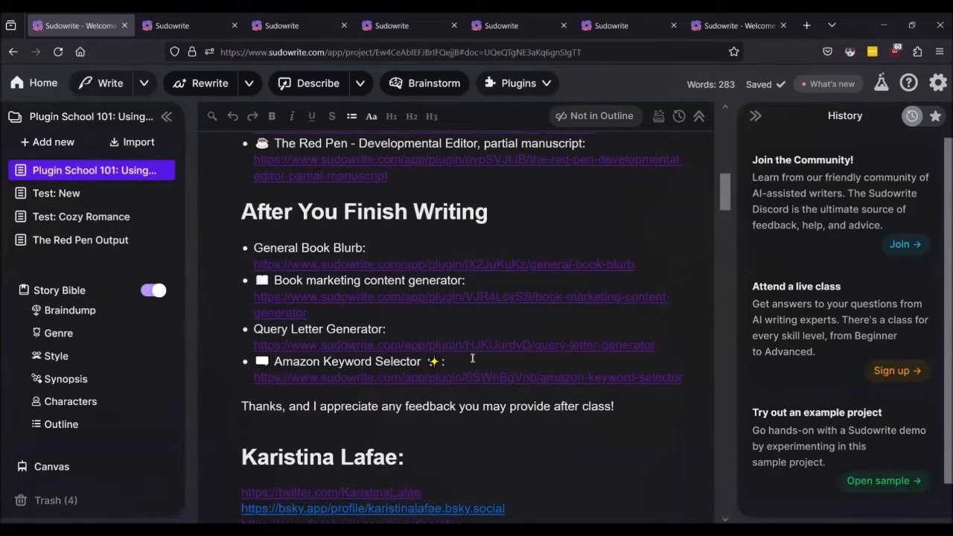
# Step: Open the Book marketing content generator link in a new tab, then return and show account settings
pyautogui.click(338, 297)
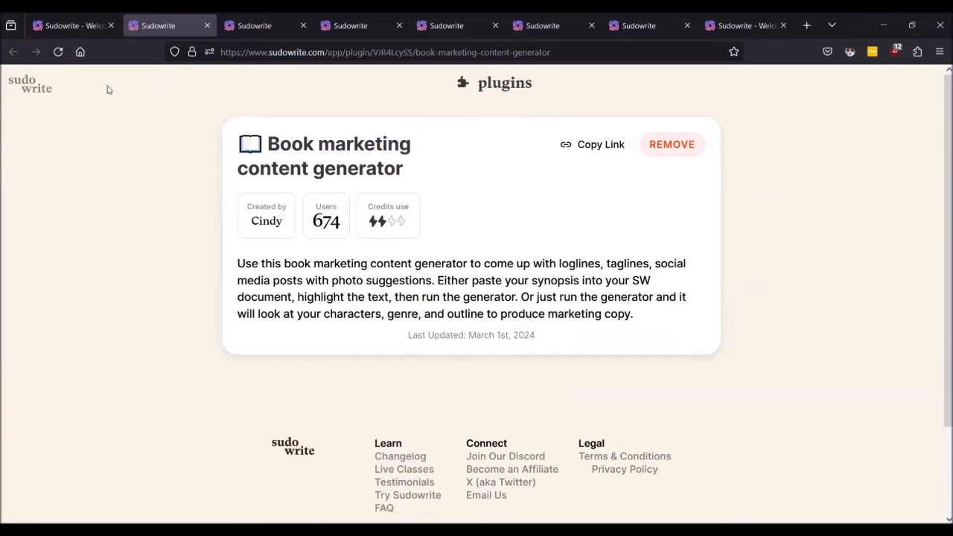
pyautogui.click(74, 23)
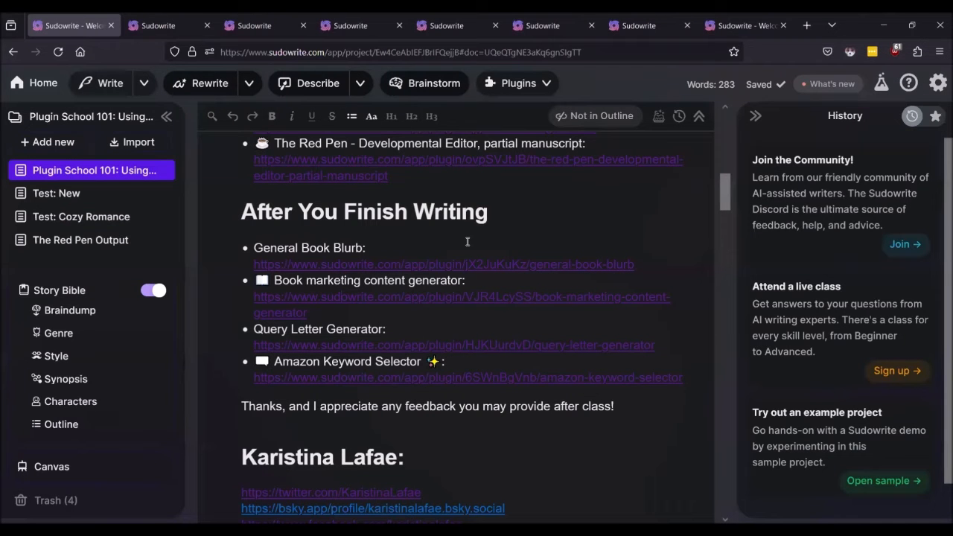
pyautogui.click(938, 85)
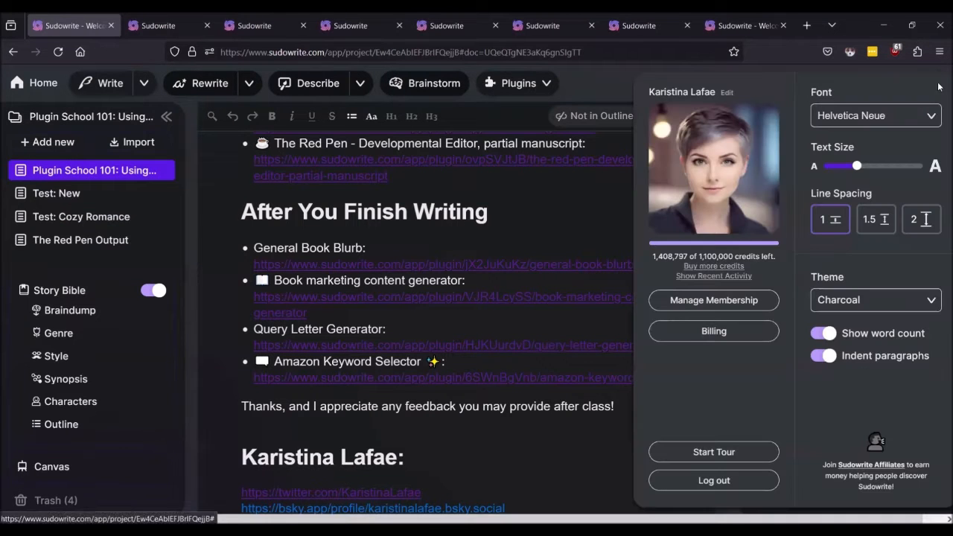
# Step: Check recent activity (General Book Blurb used 6,756 credits), then view the Book marketing content generator page
pyautogui.click(711, 275)
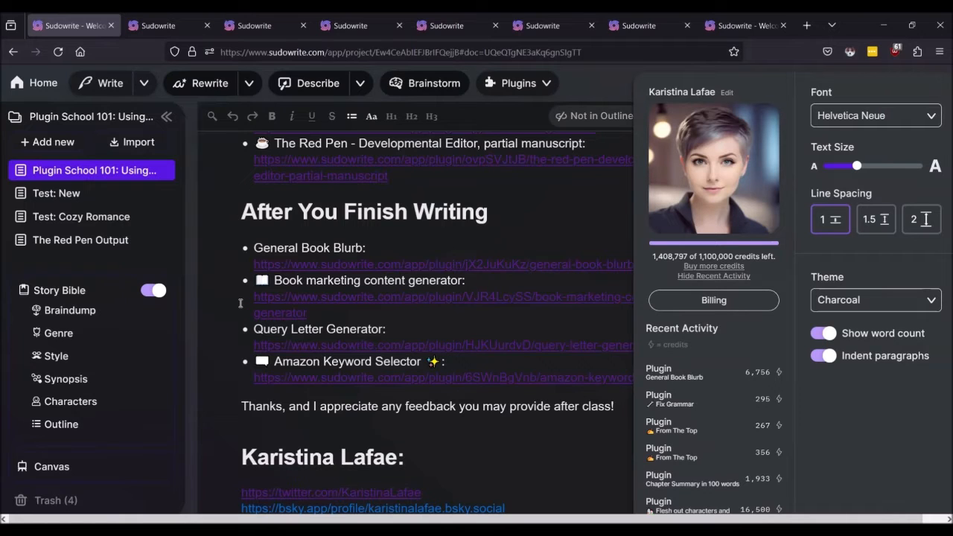
pyautogui.click(169, 27)
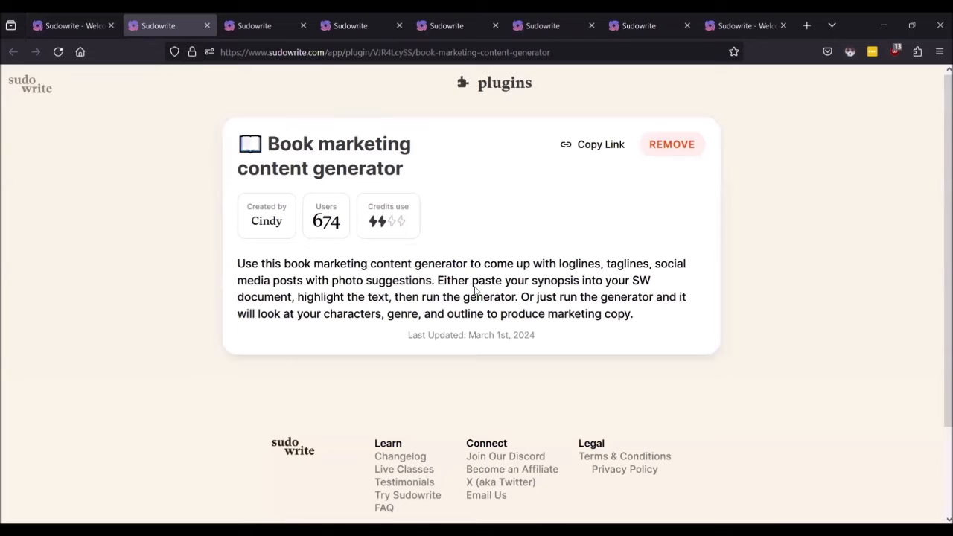
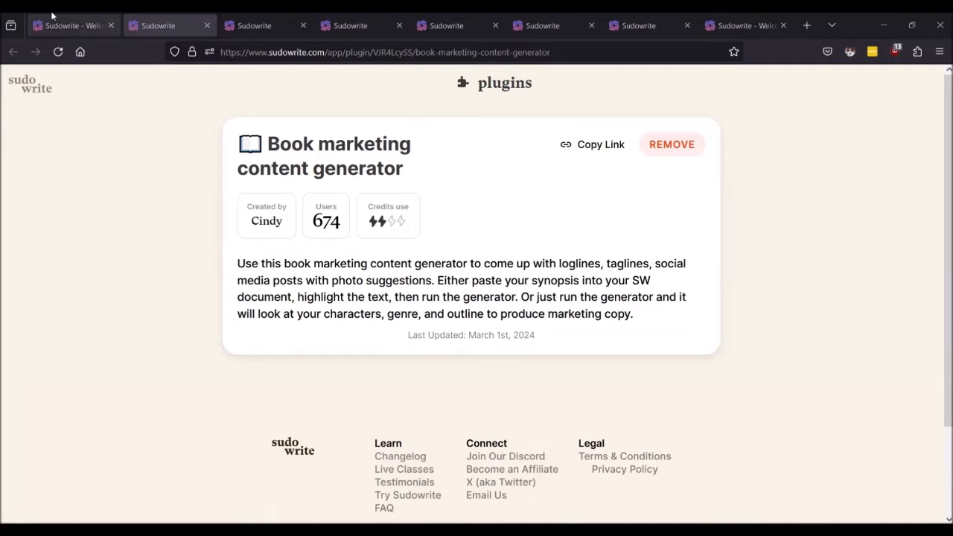
# Step: Return to the project tab and open the Test: Cozy Romance chapter
pyautogui.click(79, 25)
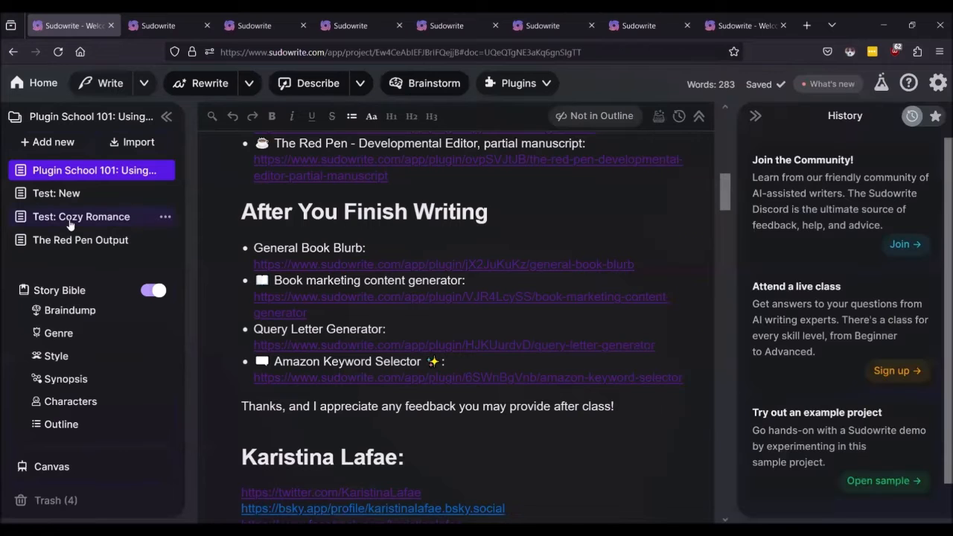
pyautogui.click(75, 217)
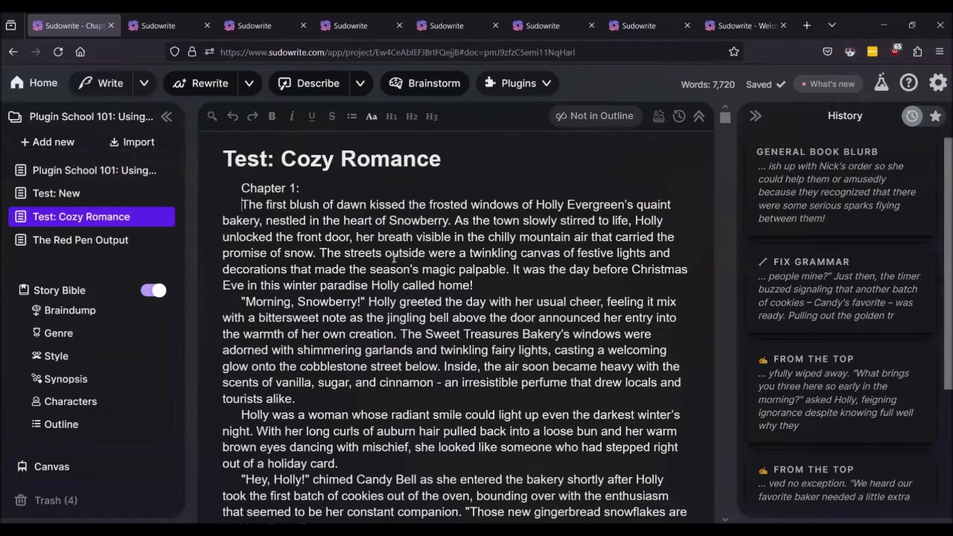
pyautogui.click(143, 26)
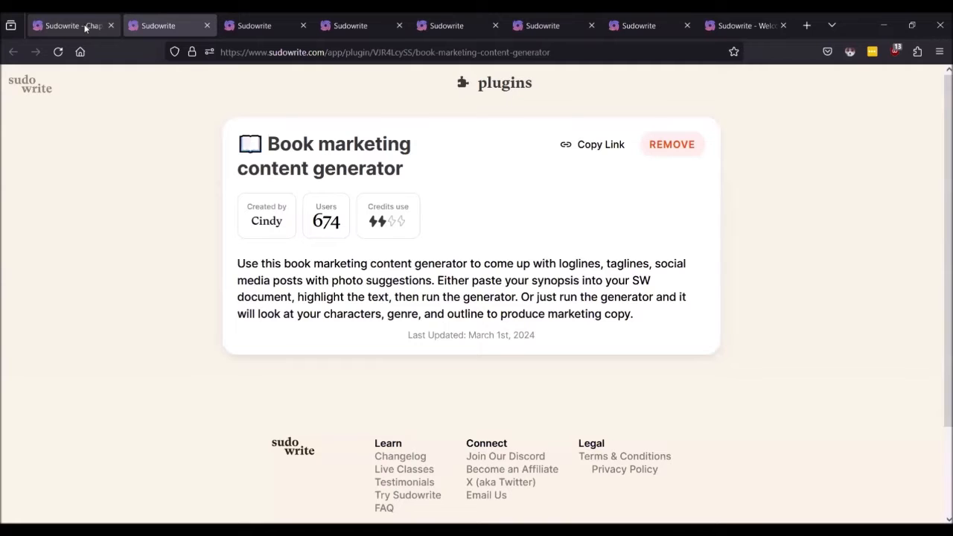
pyautogui.click(86, 28)
# Step: Run the Book marketing content generator plugin on the chapter
pyautogui.click(519, 87)
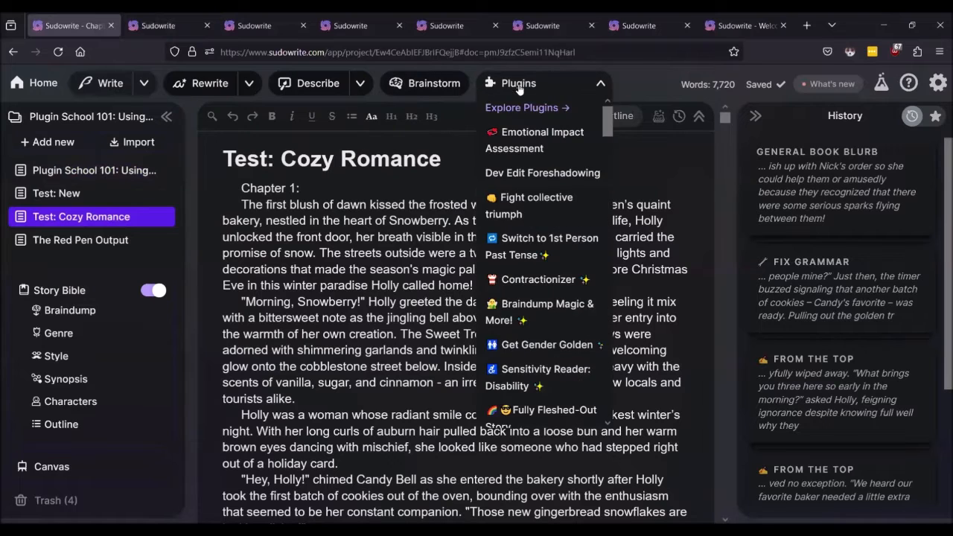
pyautogui.scroll(-10, 549, 221)
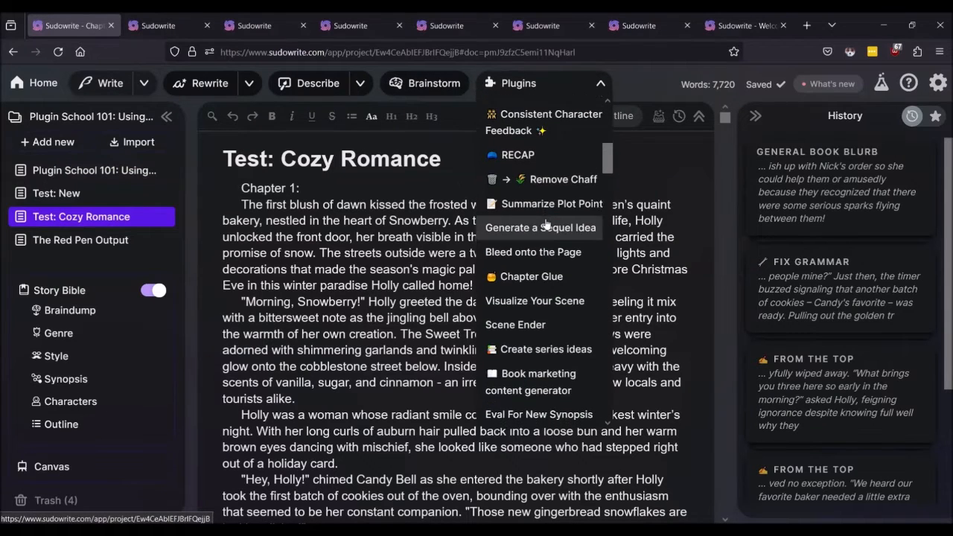
pyautogui.scroll(-3, 546, 223)
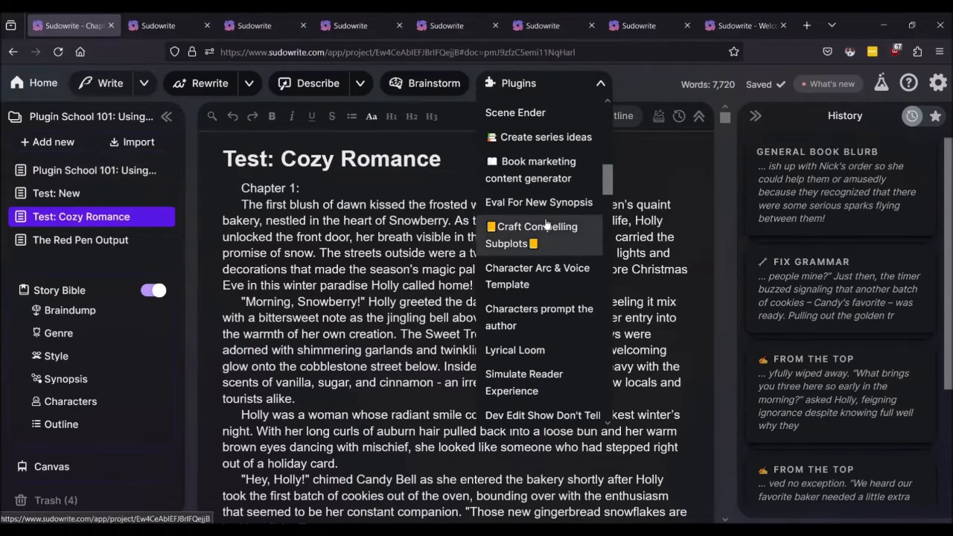
pyautogui.click(538, 172)
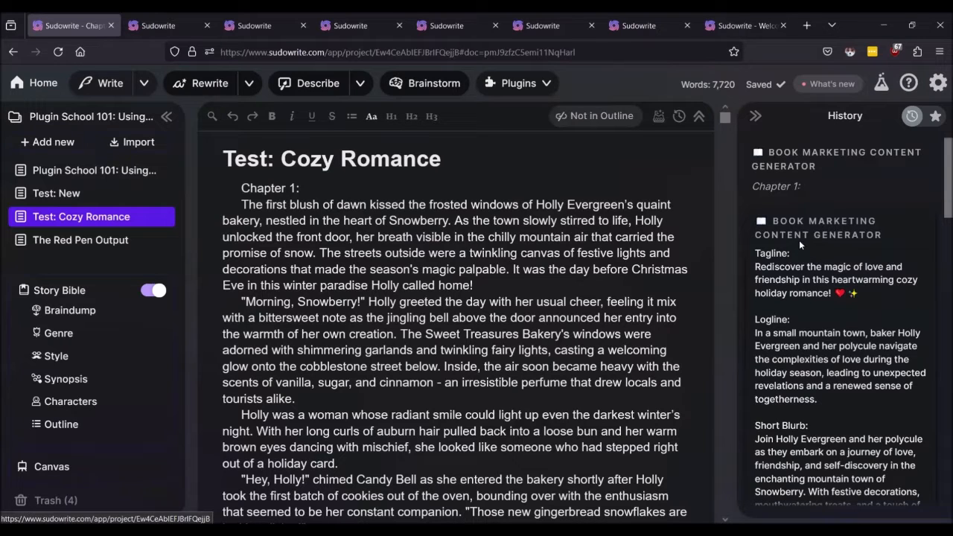
pyautogui.scroll(-1, 799, 240)
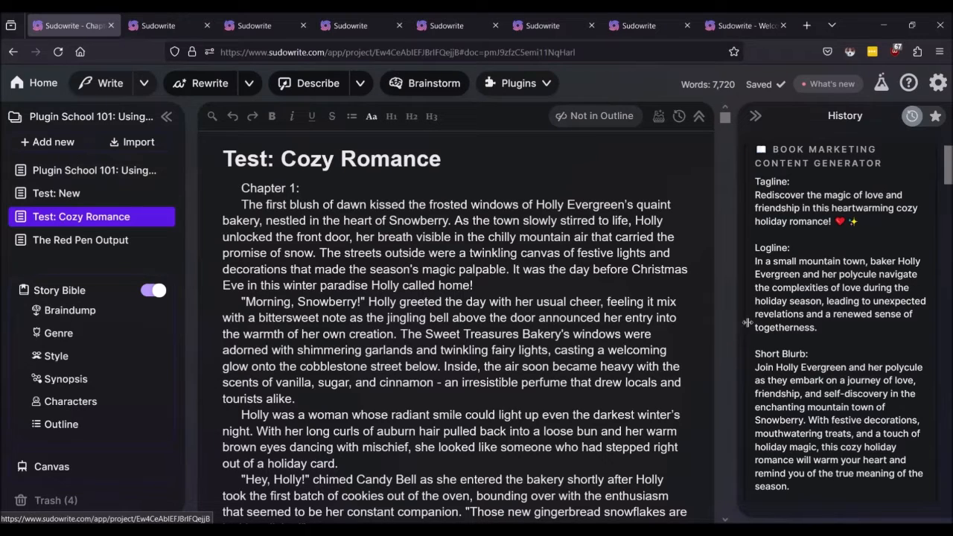
pyautogui.scroll(-1, 860, 318)
pyautogui.scroll(-3, 861, 318)
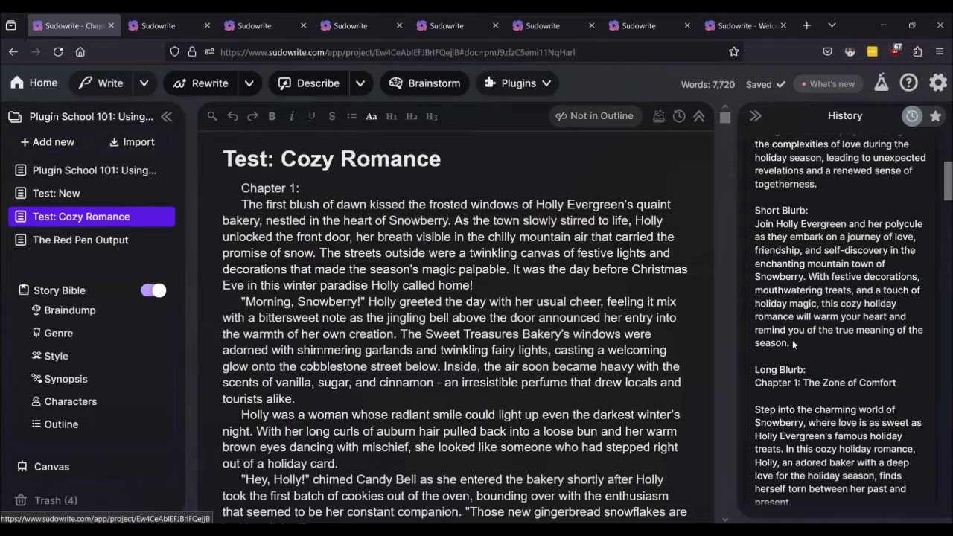
pyautogui.scroll(-3, 794, 344)
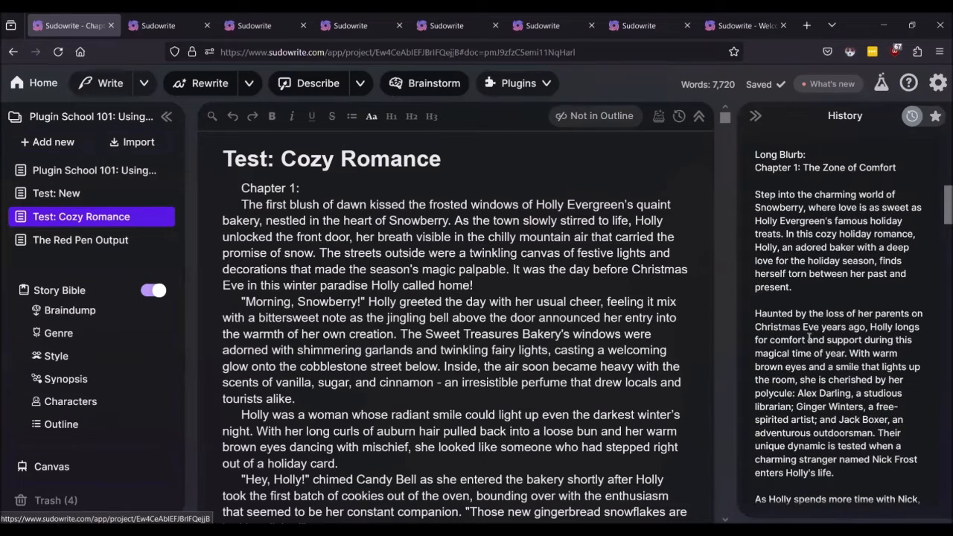
pyautogui.scroll(-3, 808, 336)
pyautogui.scroll(3, 808, 337)
pyautogui.scroll(-1, 808, 338)
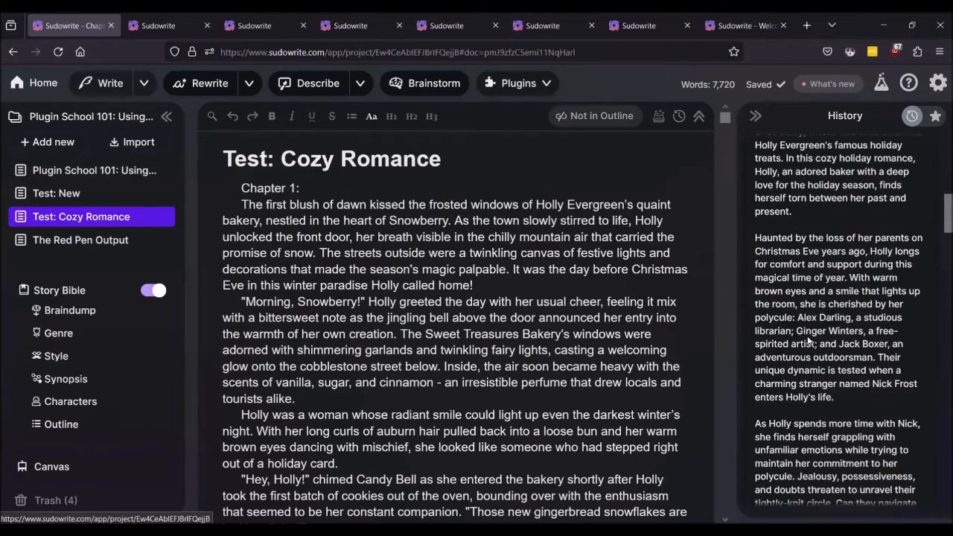
pyautogui.scroll(-6, 808, 339)
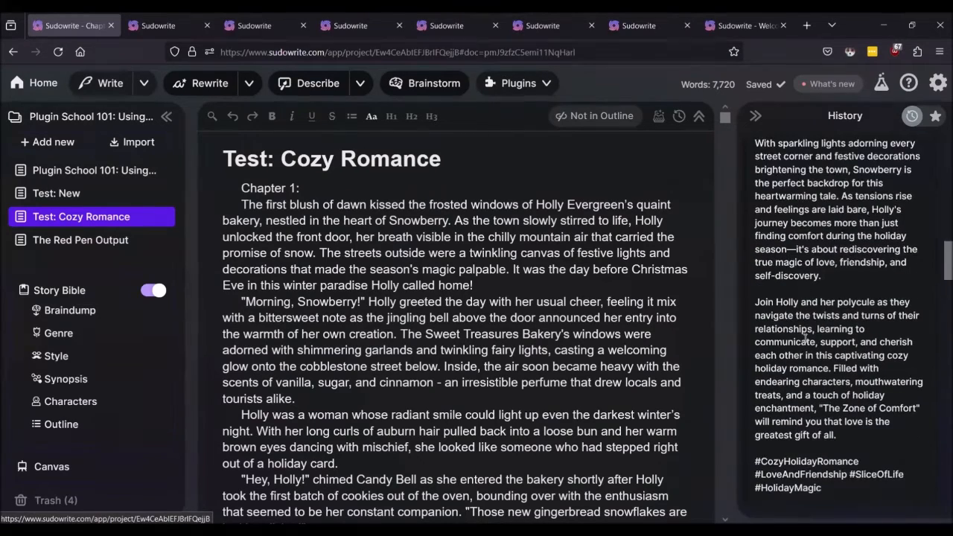
pyautogui.scroll(-3, 806, 336)
pyautogui.scroll(3, 805, 336)
pyautogui.scroll(1, 806, 339)
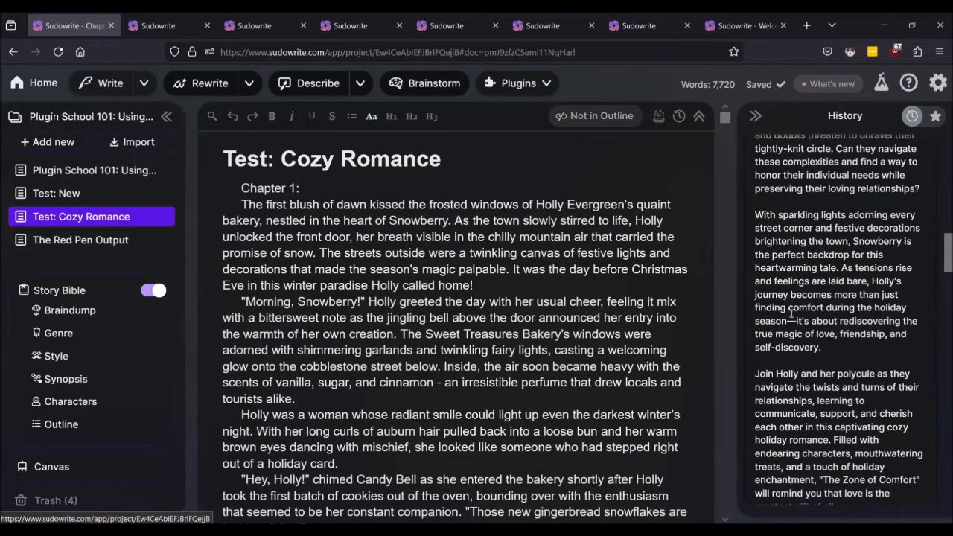
pyautogui.scroll(-2, 791, 314)
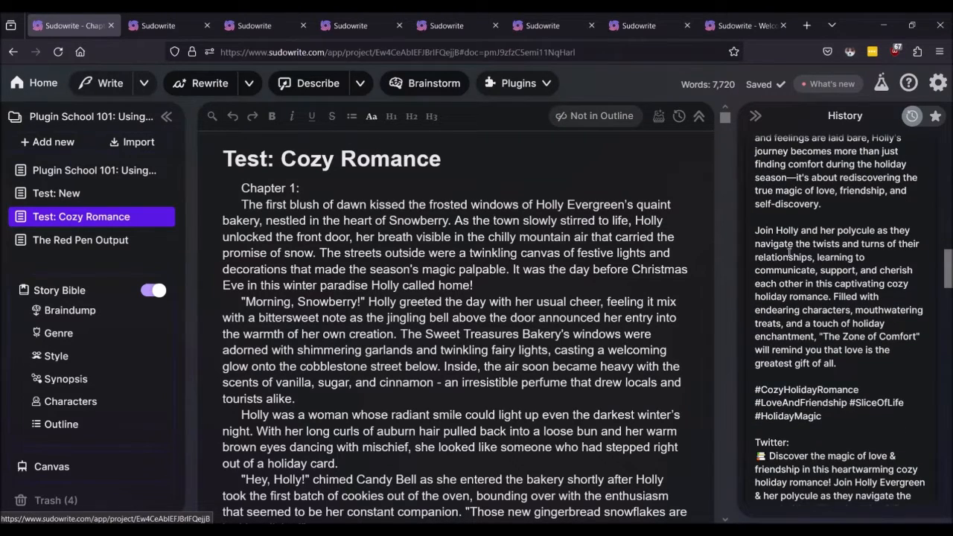
pyautogui.scroll(-1, 789, 251)
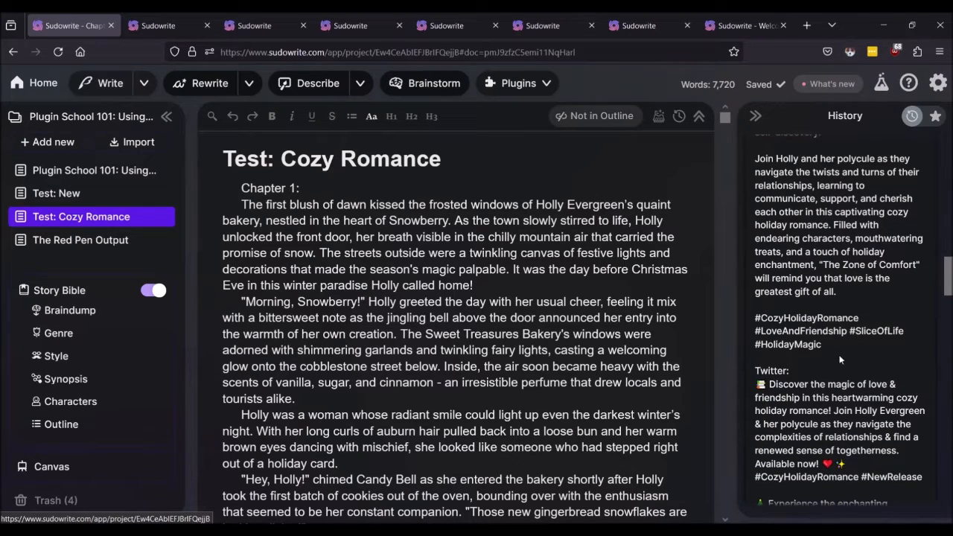
pyautogui.scroll(-2, 835, 356)
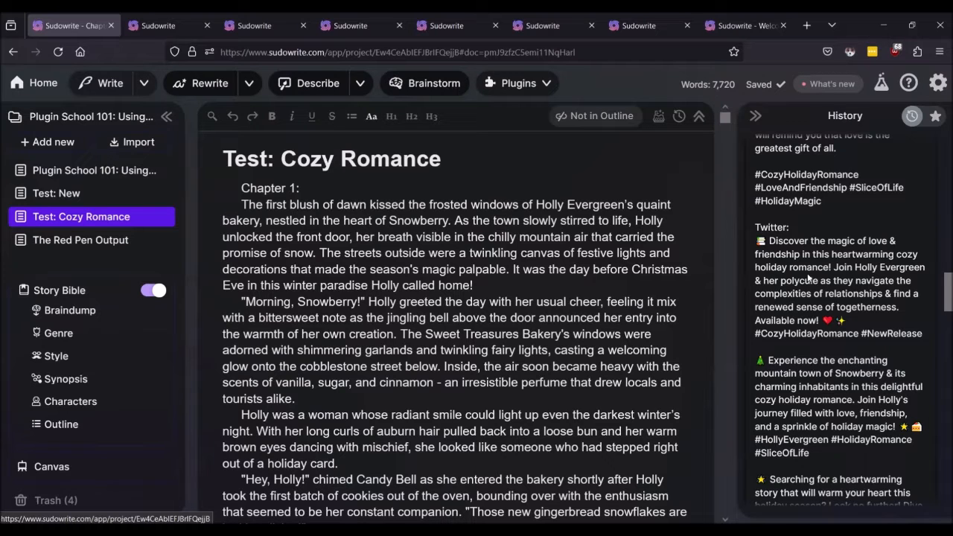
pyautogui.scroll(-7, 809, 278)
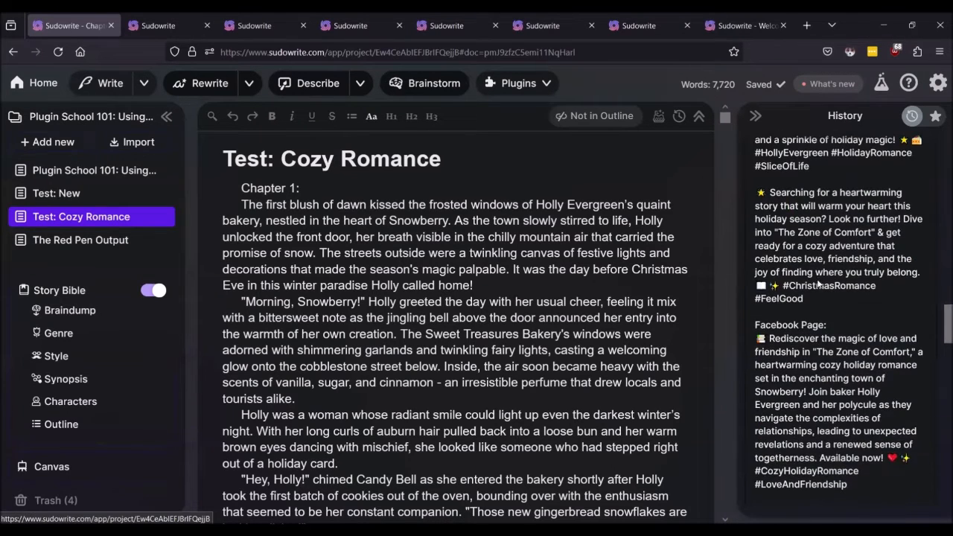
pyautogui.scroll(2, 817, 282)
pyautogui.scroll(-1, 793, 299)
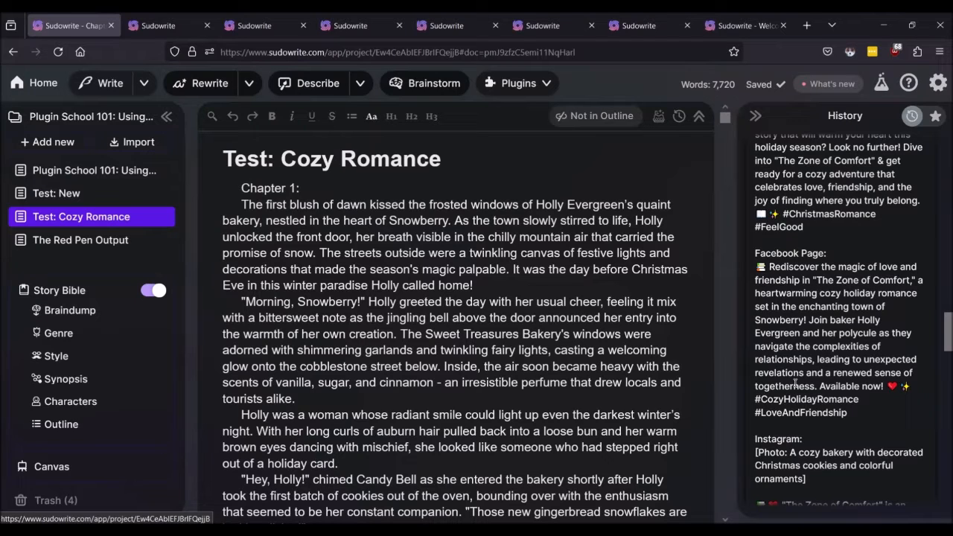
pyautogui.scroll(-2, 804, 351)
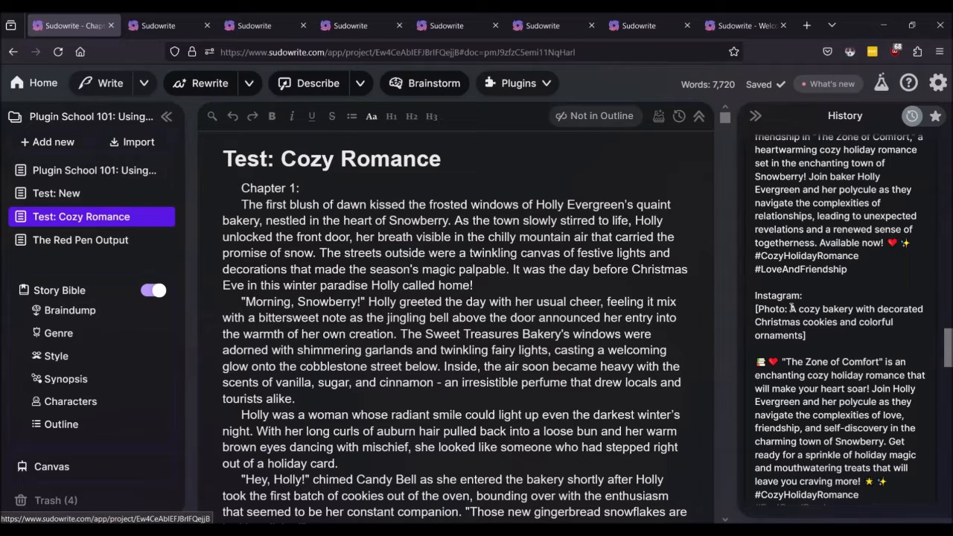
pyautogui.scroll(-4, 792, 308)
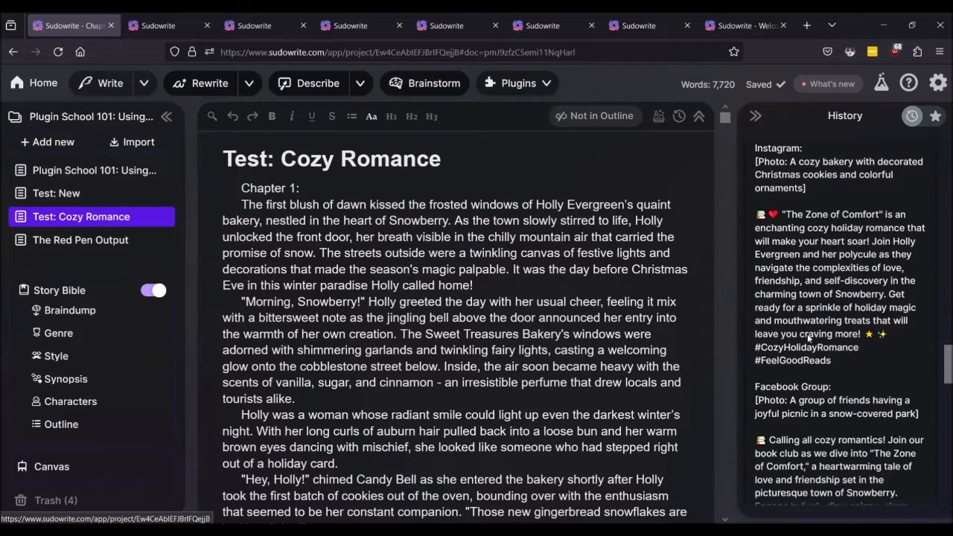
pyautogui.scroll(-6, 807, 336)
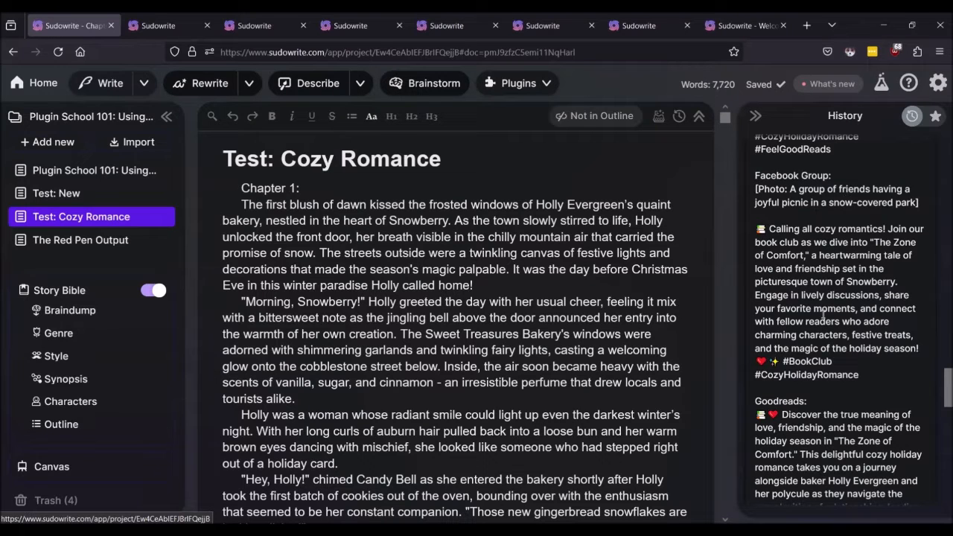
pyautogui.scroll(-1, 828, 265)
pyautogui.scroll(-5, 828, 265)
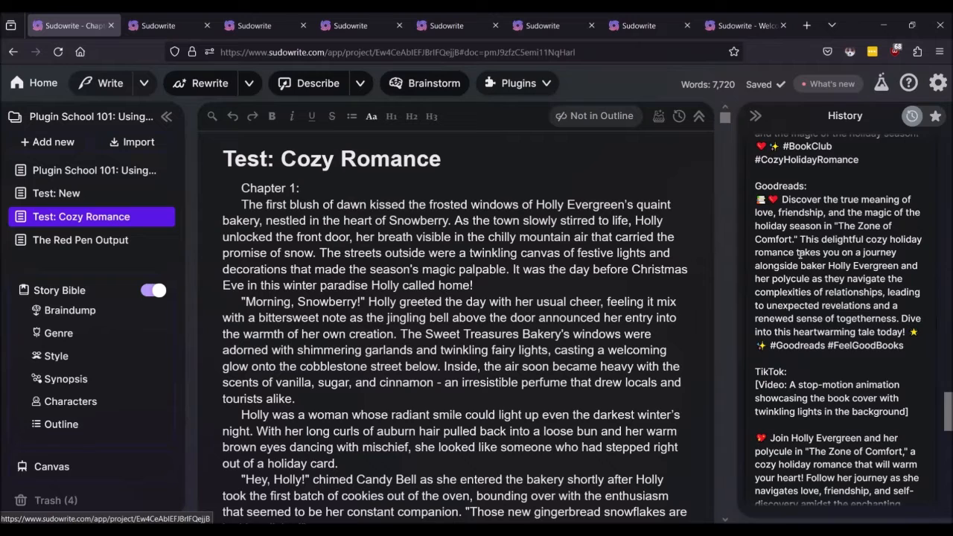
pyautogui.scroll(-1, 803, 346)
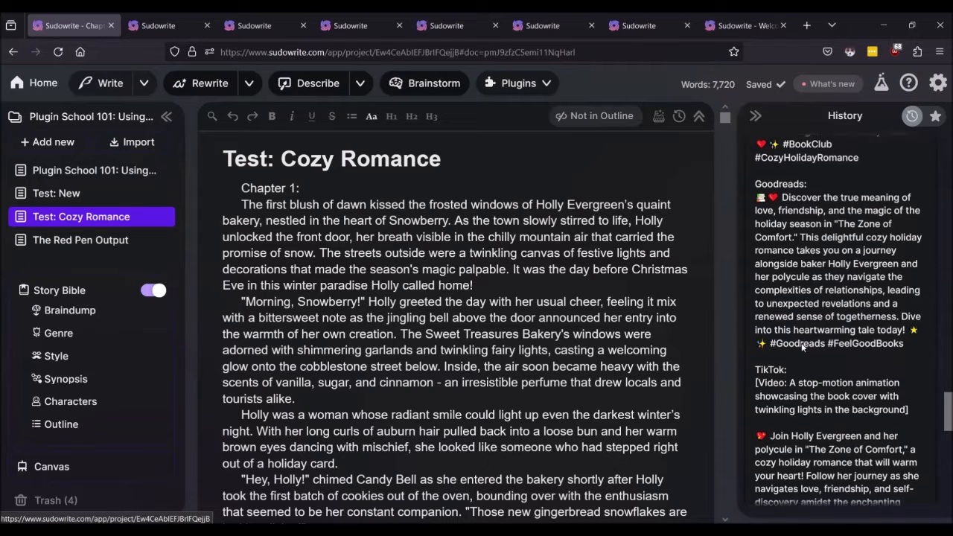
pyautogui.scroll(-3, 803, 345)
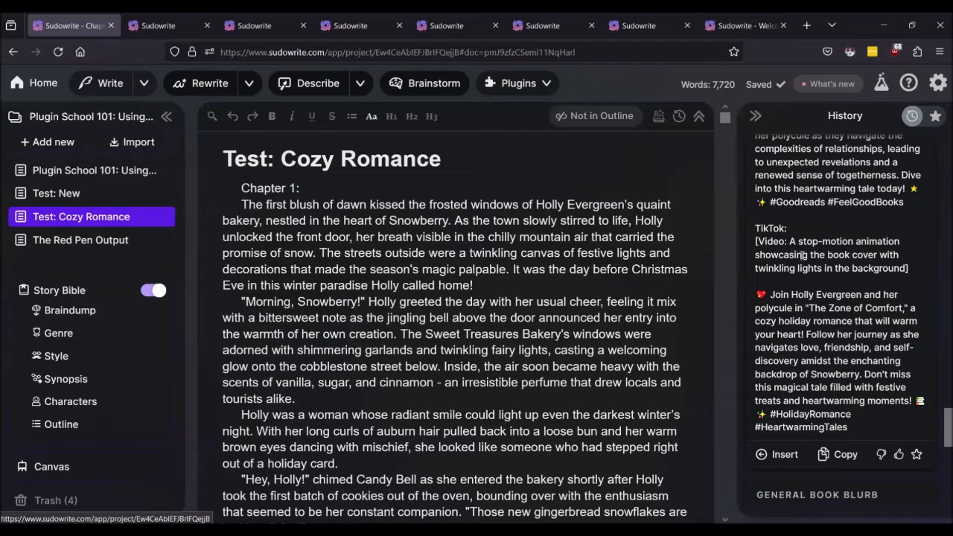
pyautogui.scroll(-6, 800, 264)
pyautogui.scroll(6, 793, 302)
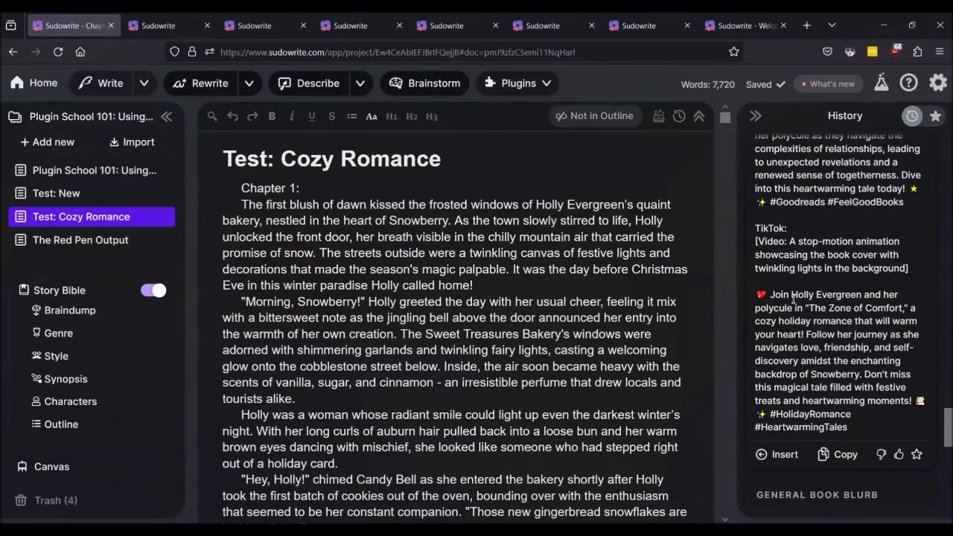
pyautogui.scroll(10, 794, 298)
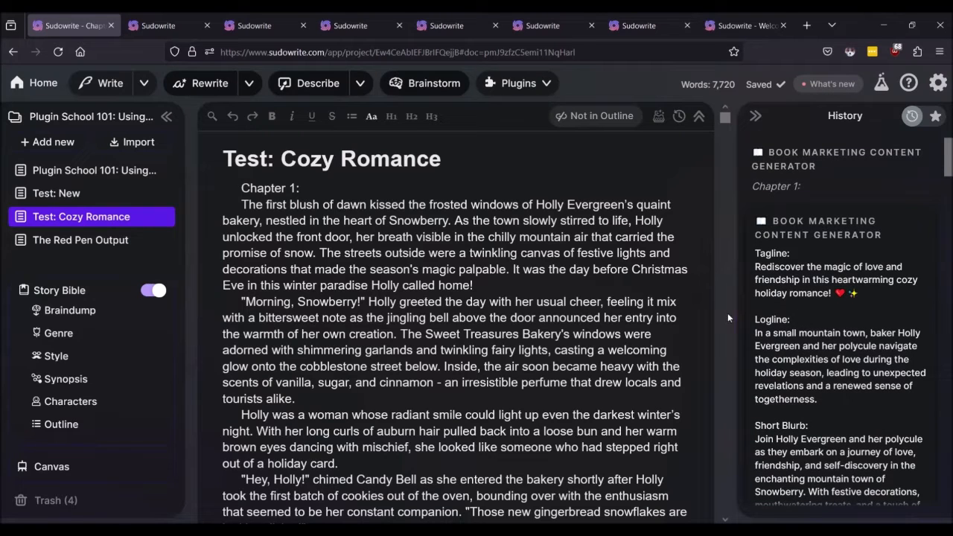
pyautogui.click(938, 84)
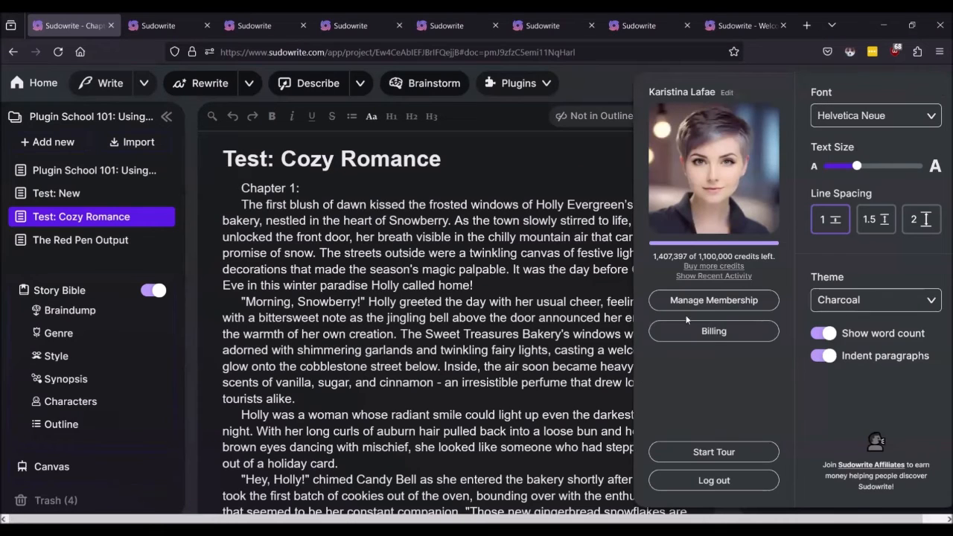
pyautogui.click(703, 276)
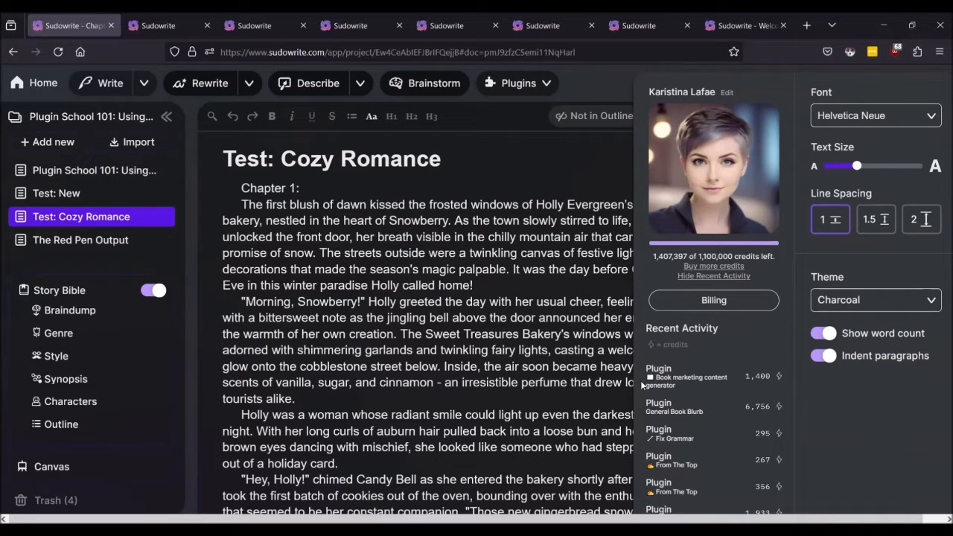
pyautogui.click(460, 363)
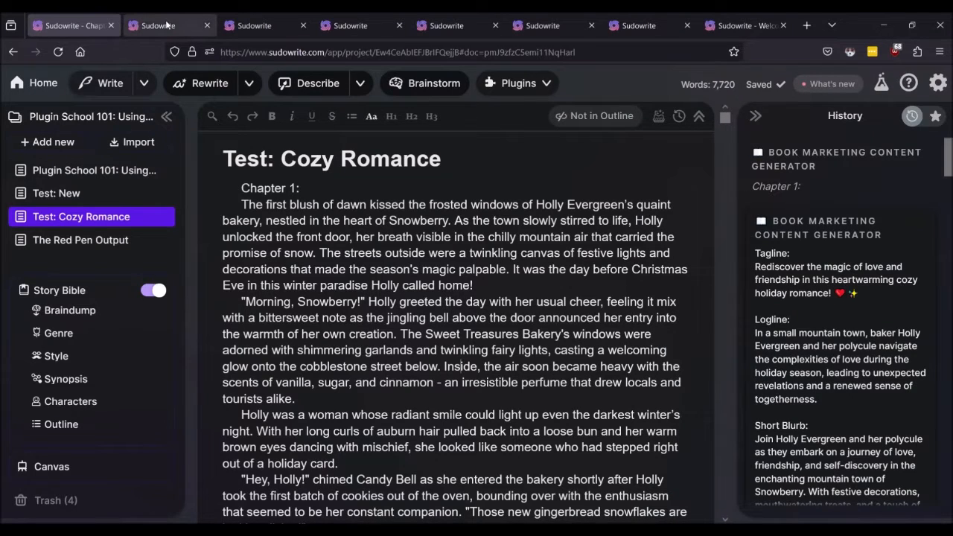
# Step: Open the Query Letter Generator page from Plugin School 101, then return to the project and open The Red Pen Output
pyautogui.click(78, 170)
pyautogui.scroll(-10, 455, 261)
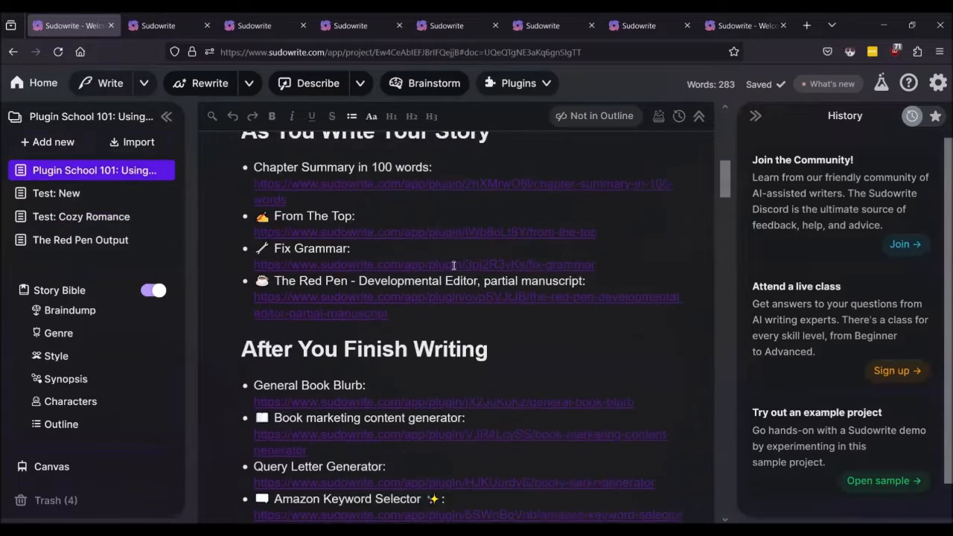
pyautogui.click(336, 274)
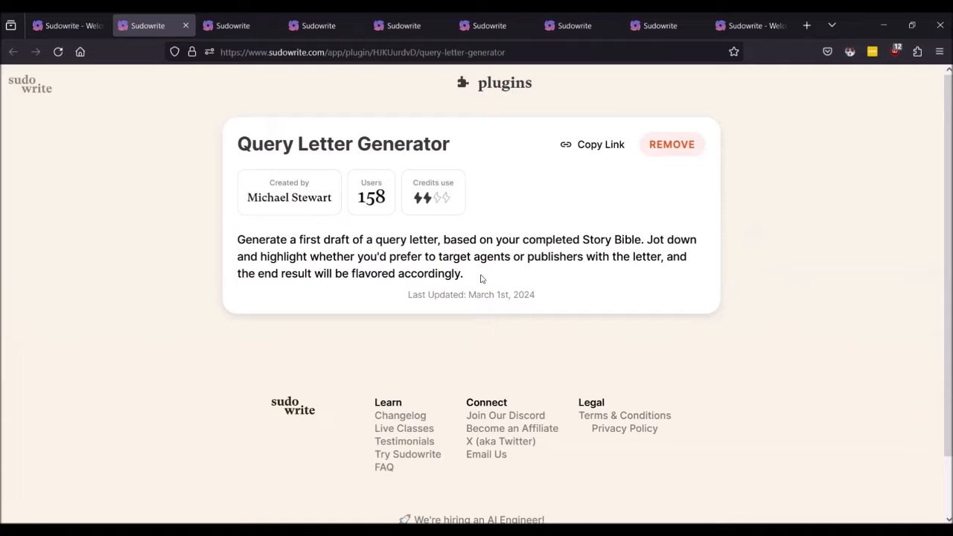
pyautogui.click(52, 27)
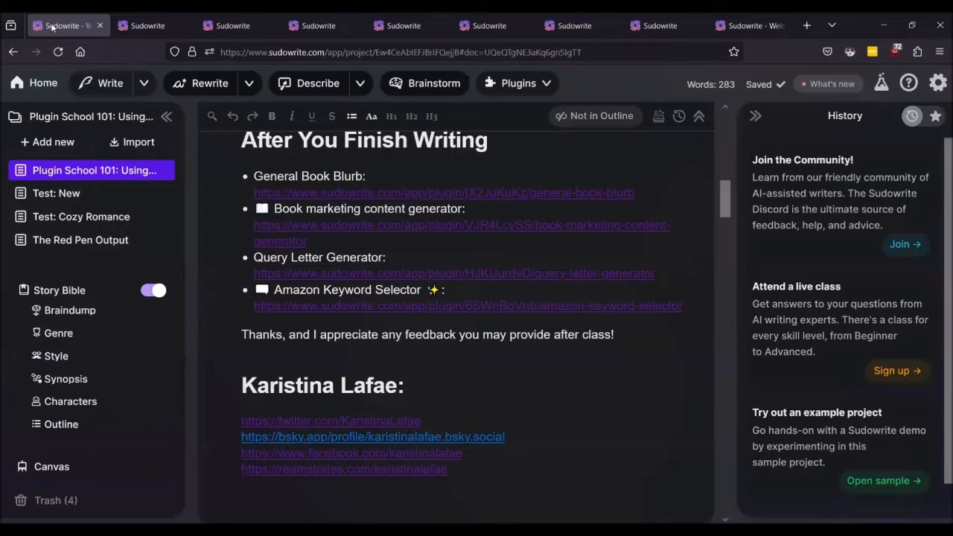
pyautogui.click(67, 240)
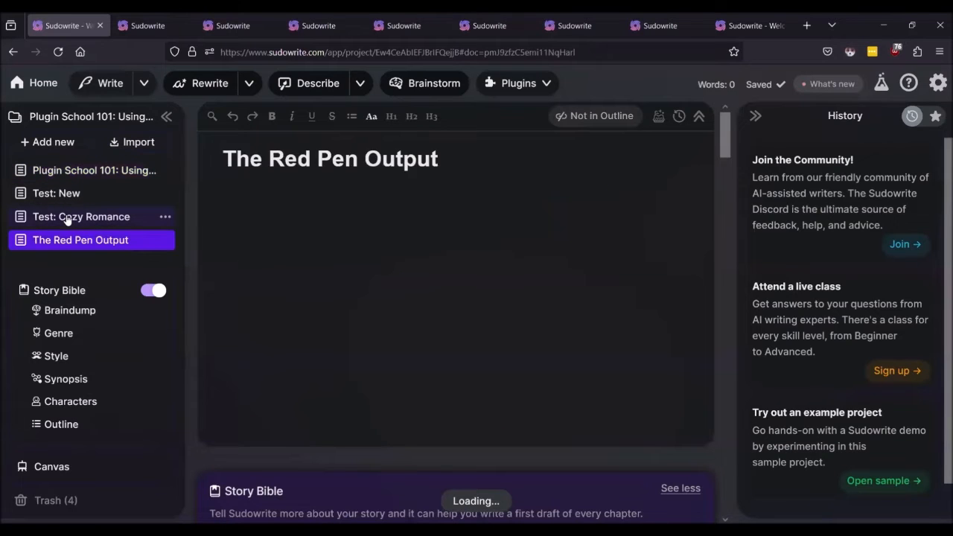
# Step: Add the line 'Target publishers with query letter' above Chapter 1 in Test: Cozy Romance
pyautogui.click(67, 217)
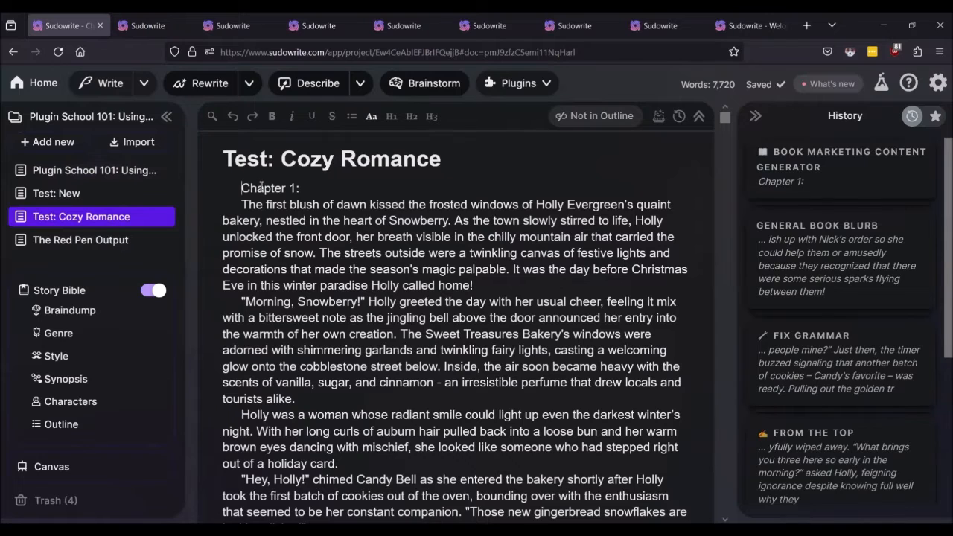
pyautogui.press('Return')
pyautogui.write('Ta')
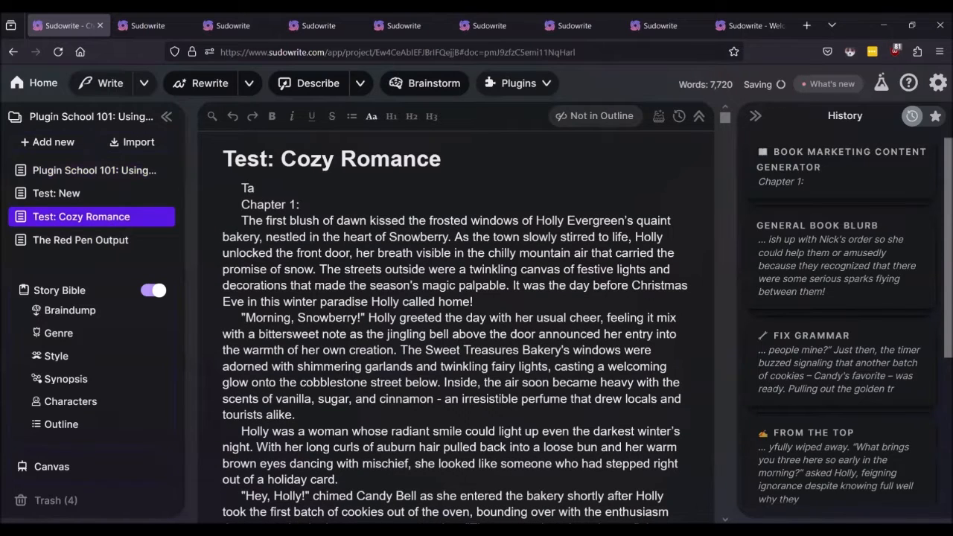
pyautogui.write('rget pu')
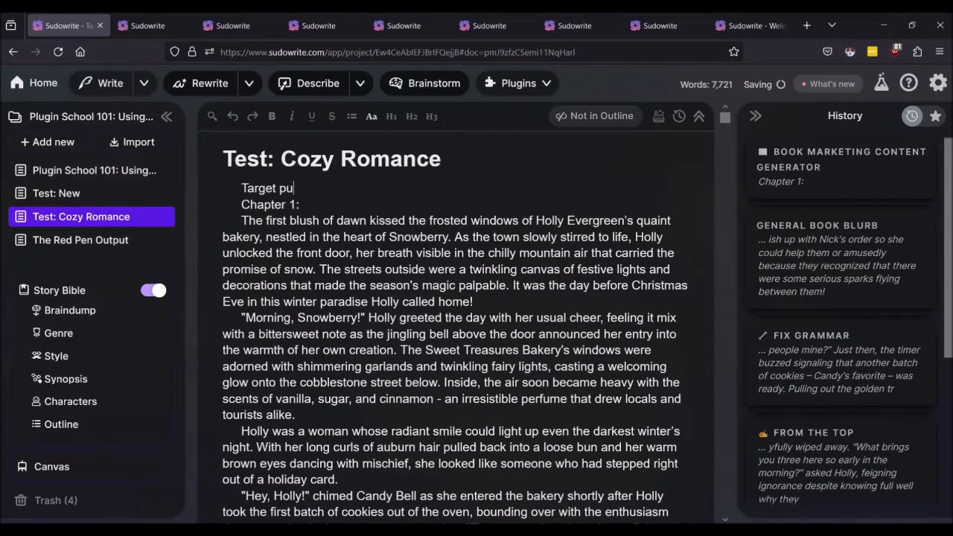
pyautogui.write('blishers ')
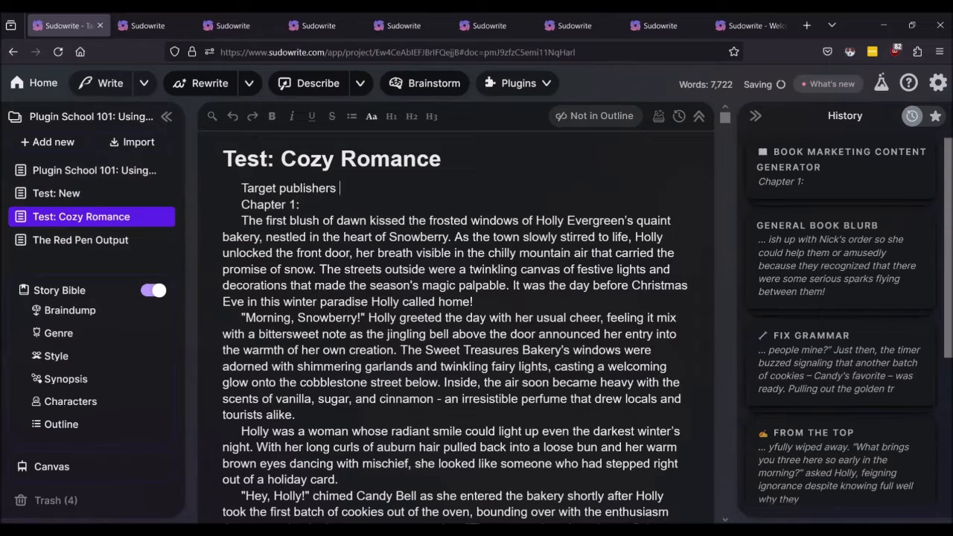
pyautogui.write('with query letter')
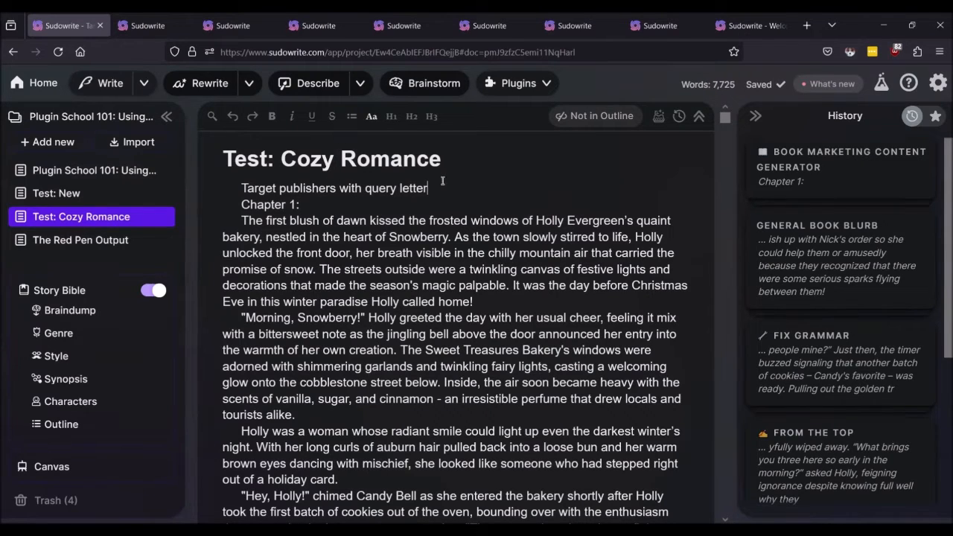
# Step: Select the 'Target publishers with query letter' line and run the Query Letter Generator on it
pyautogui.moveTo(443, 183); pyautogui.dragTo(238, 186)
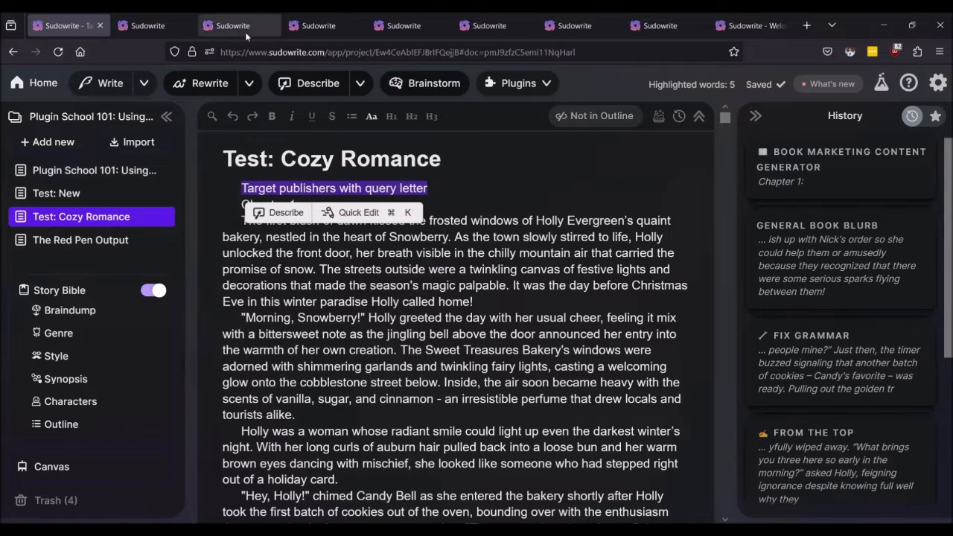
pyautogui.click(533, 84)
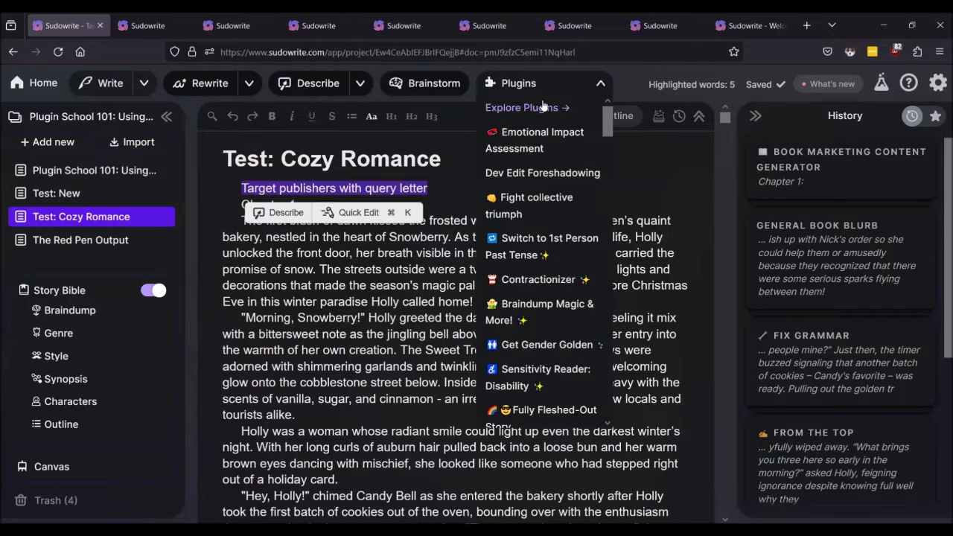
pyautogui.scroll(-2, 547, 163)
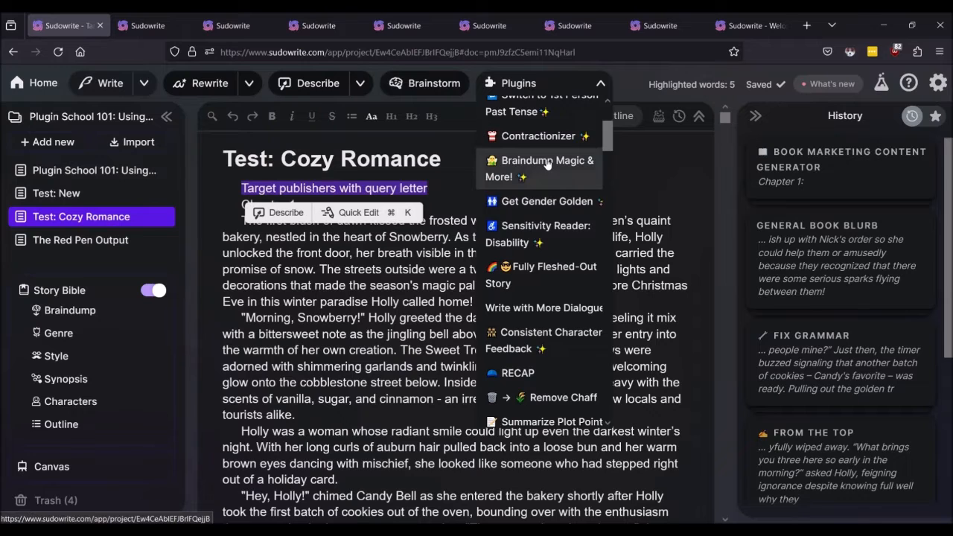
pyautogui.scroll(-3, 547, 164)
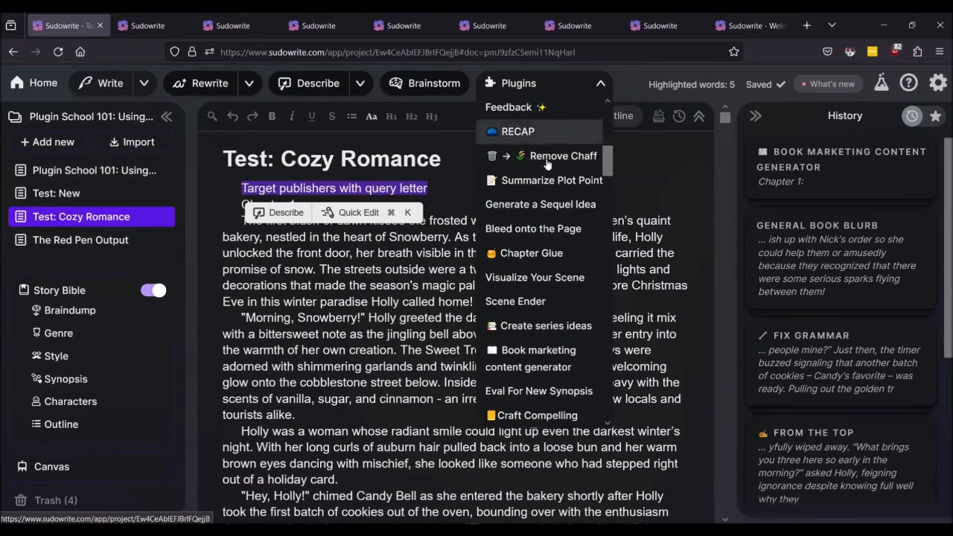
pyautogui.scroll(-2, 547, 163)
pyautogui.scroll(-4, 547, 164)
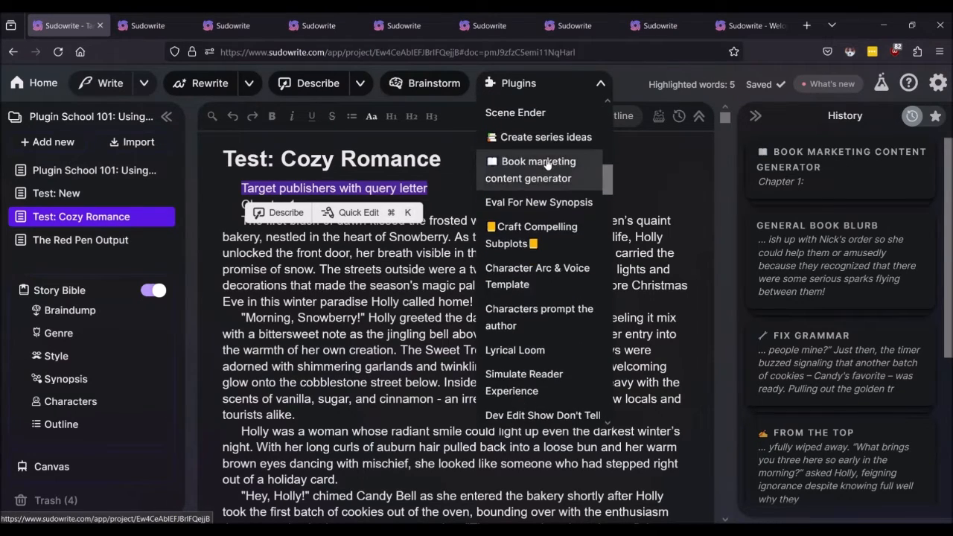
pyautogui.scroll(-3, 547, 163)
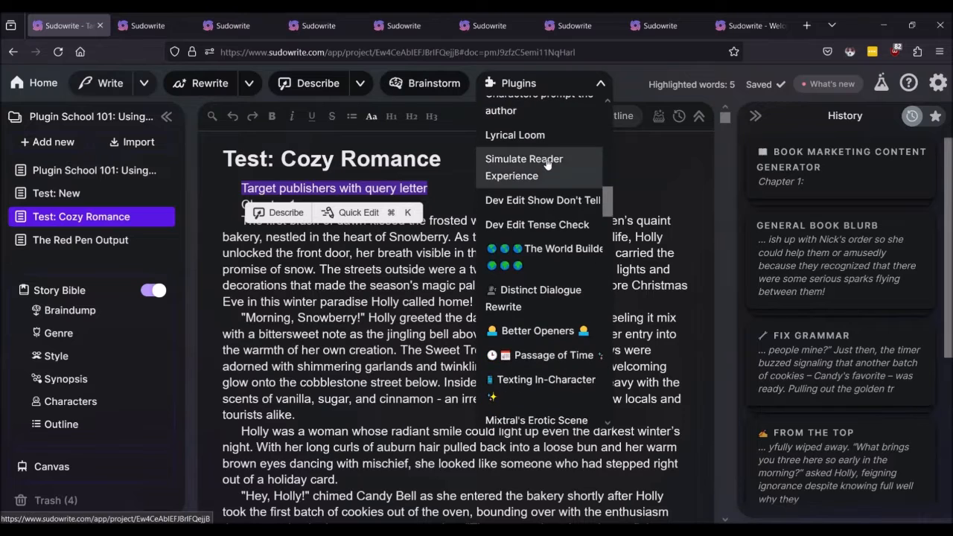
pyautogui.scroll(-3, 548, 164)
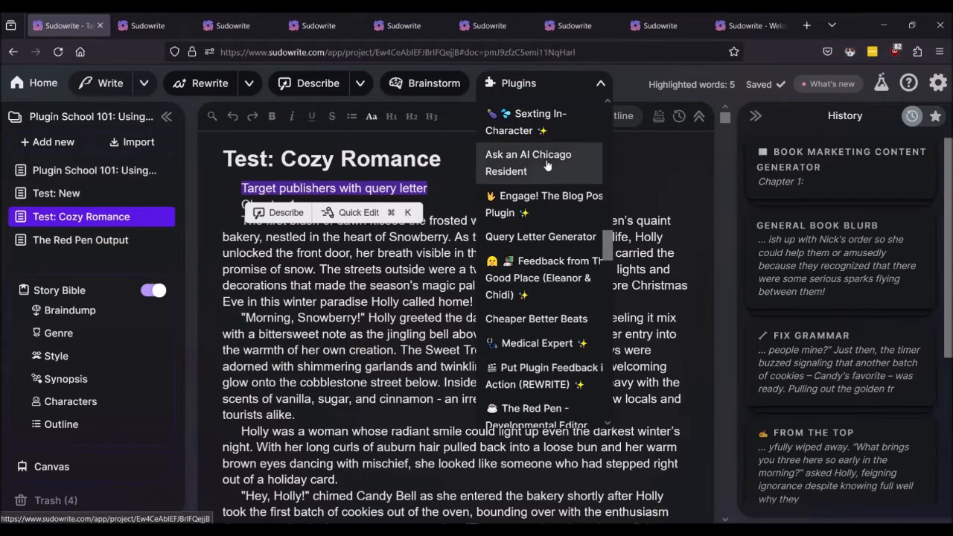
pyautogui.click(529, 237)
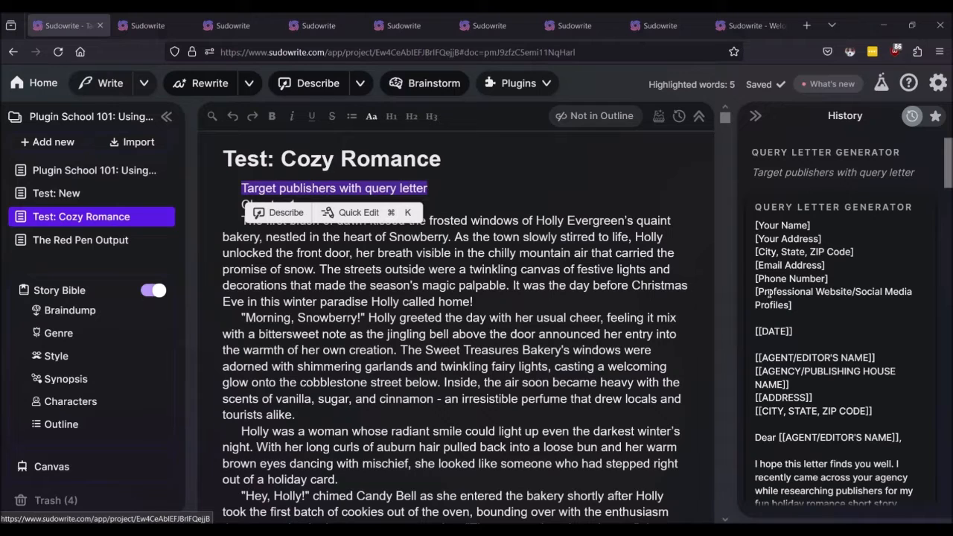
pyautogui.scroll(-3, 769, 293)
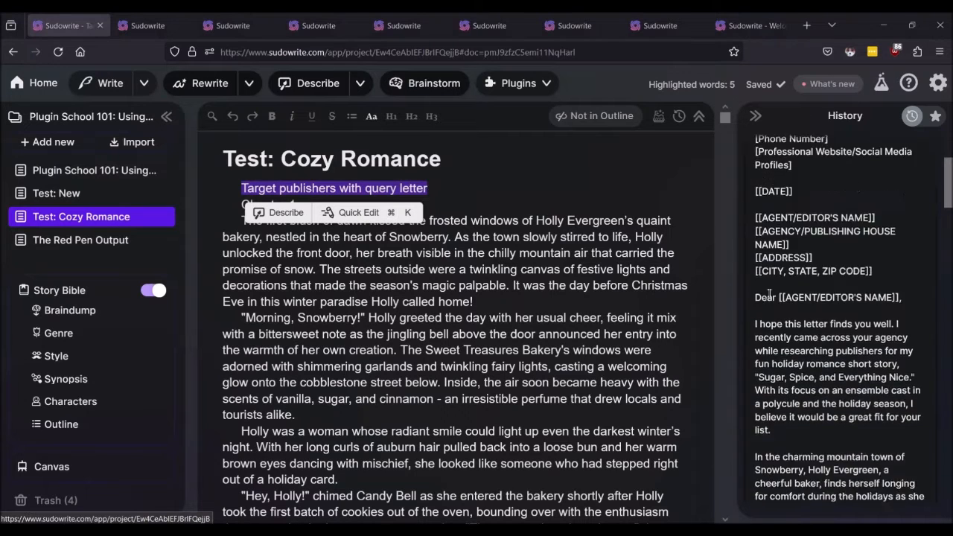
pyautogui.scroll(2, 774, 231)
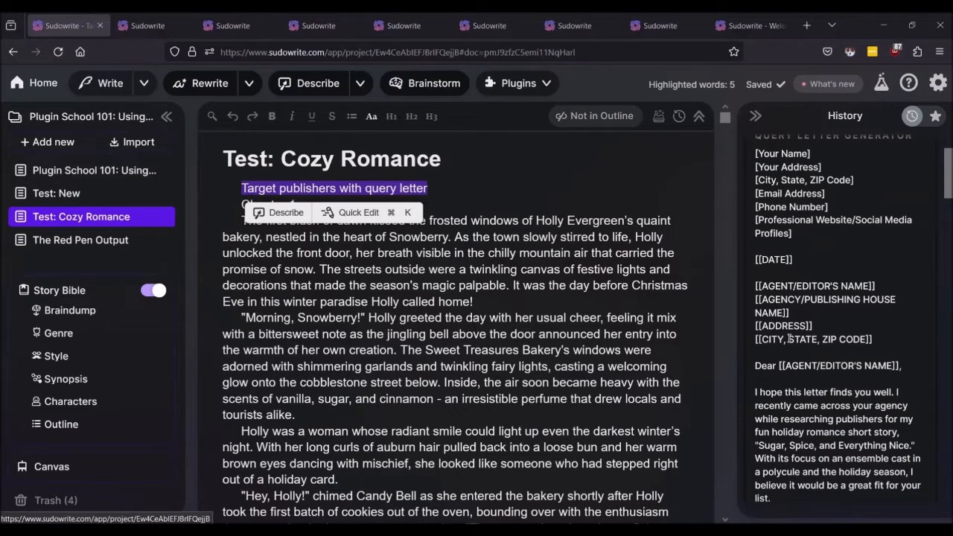
pyautogui.scroll(-1, 819, 338)
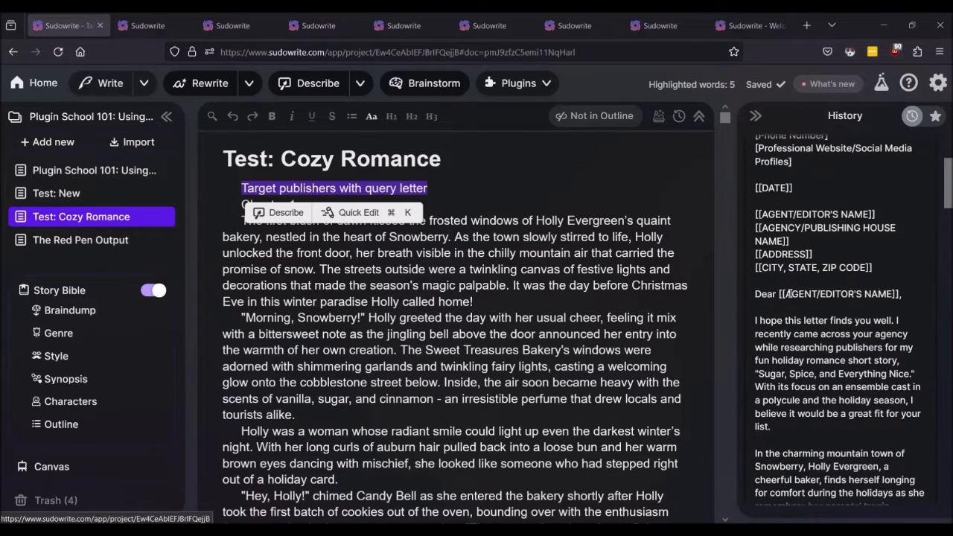
pyautogui.scroll(-2, 836, 294)
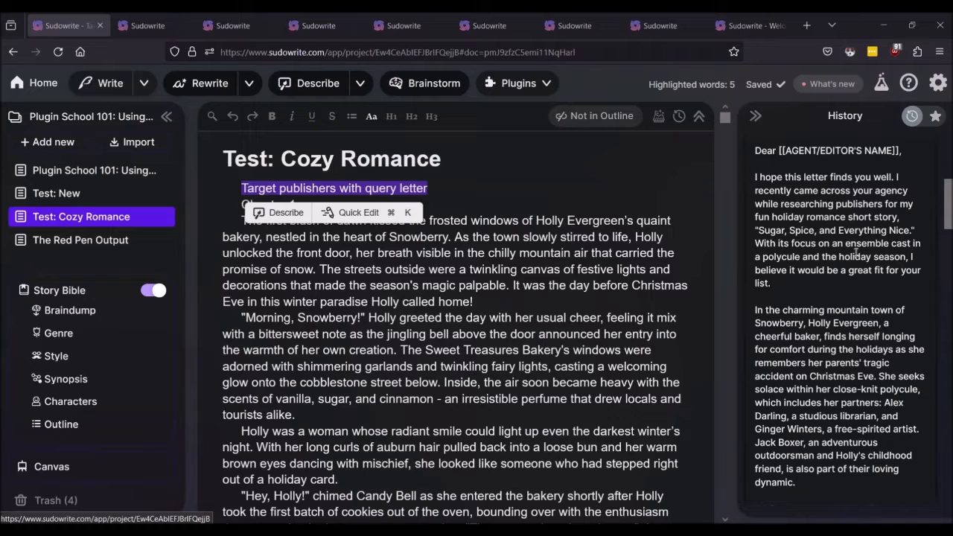
pyautogui.scroll(-1, 828, 258)
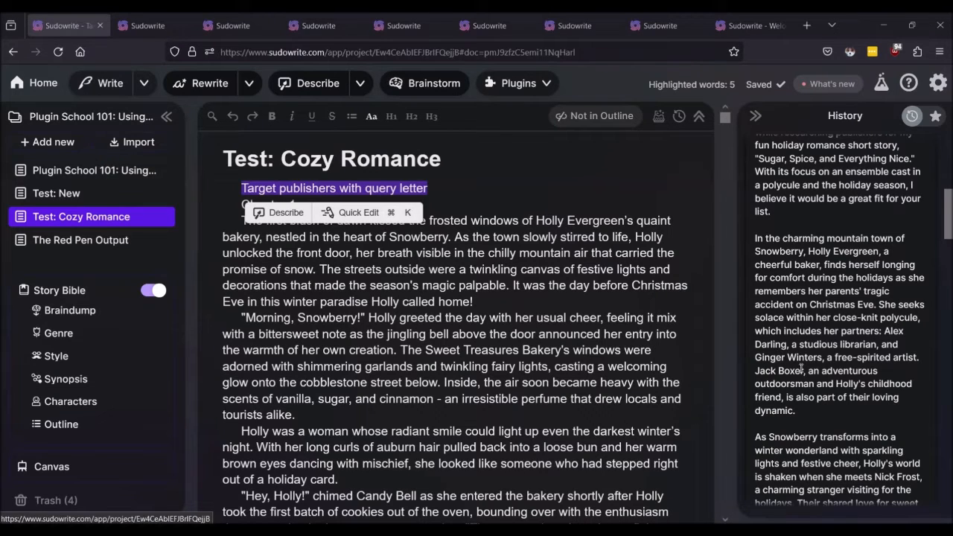
pyautogui.scroll(-3, 801, 368)
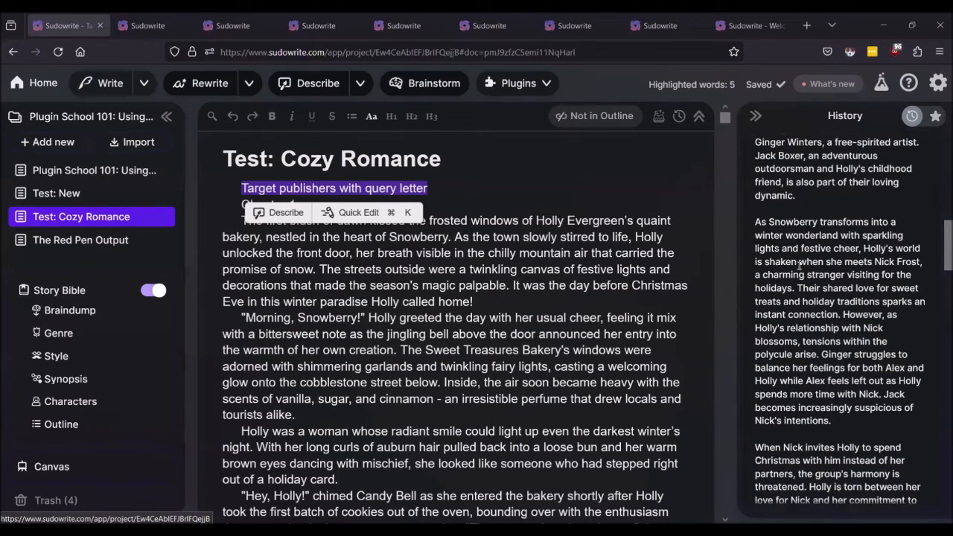
pyautogui.scroll(-3, 801, 265)
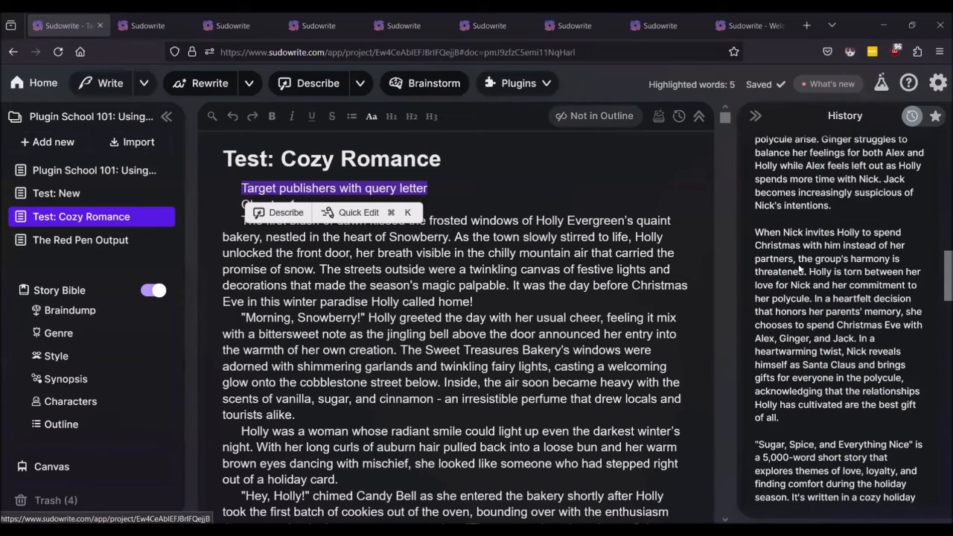
pyautogui.scroll(-1, 800, 267)
pyautogui.scroll(-3, 799, 266)
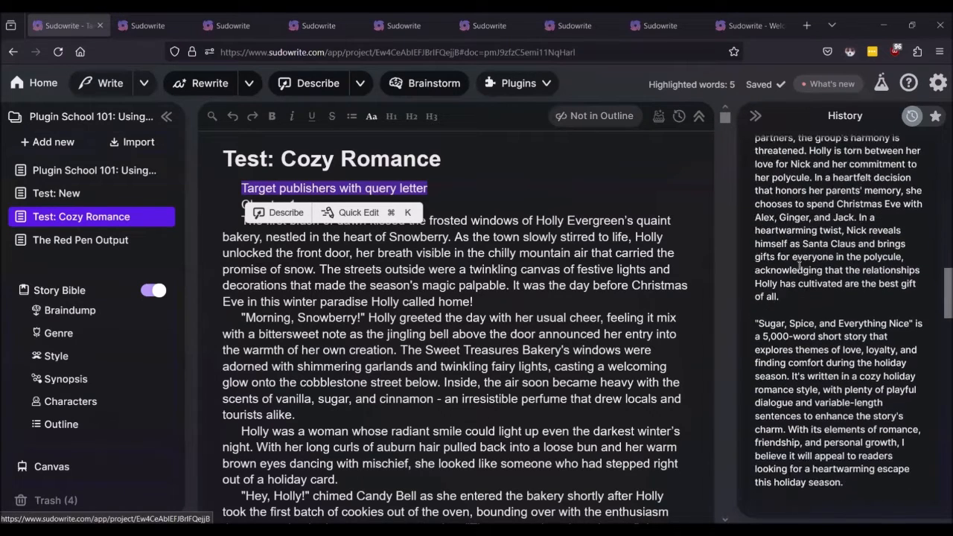
pyautogui.scroll(1, 801, 281)
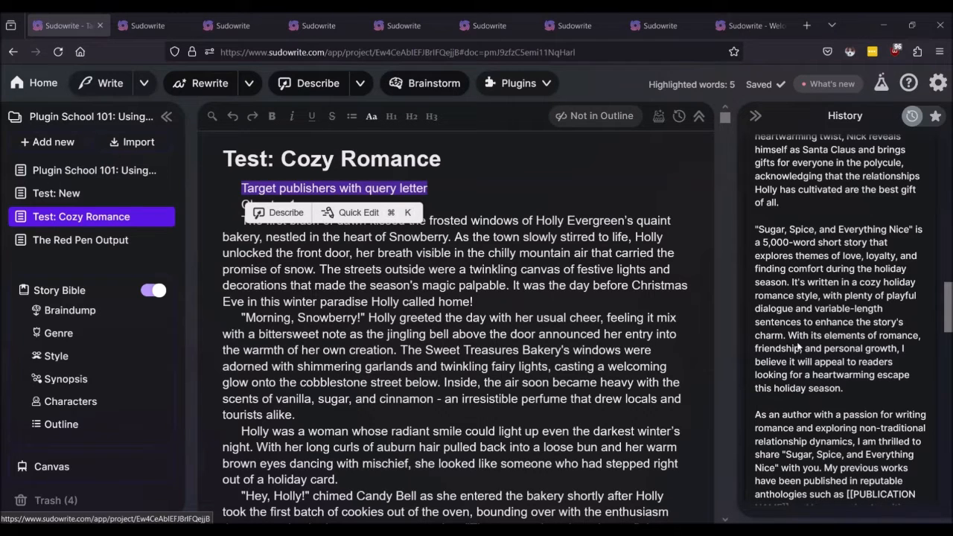
pyautogui.scroll(-2, 796, 343)
pyautogui.scroll(-1, 797, 297)
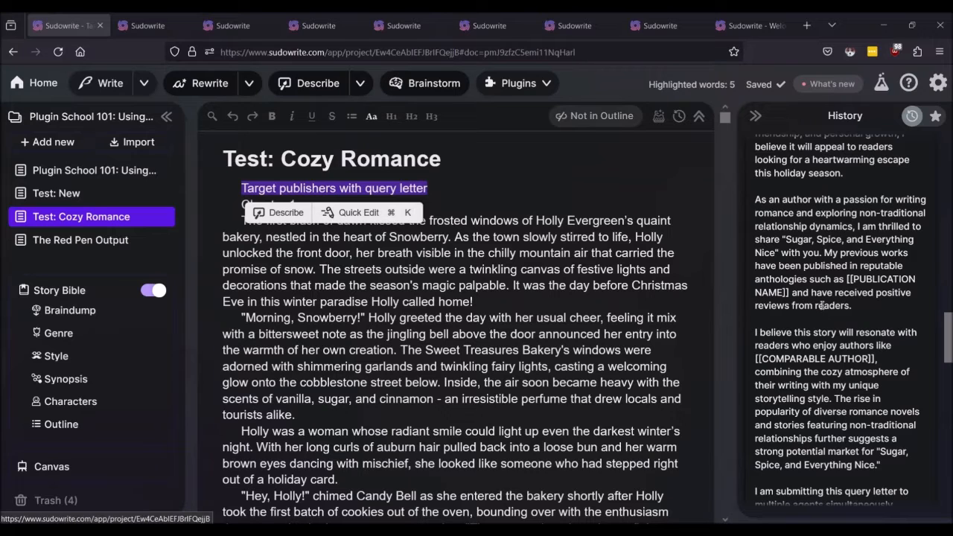
pyautogui.scroll(-4, 831, 296)
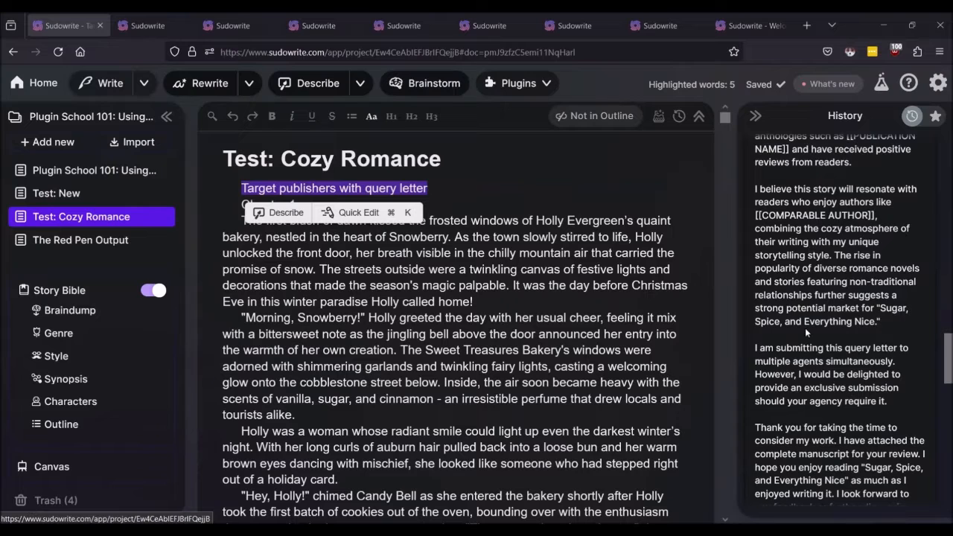
pyautogui.scroll(-2, 808, 333)
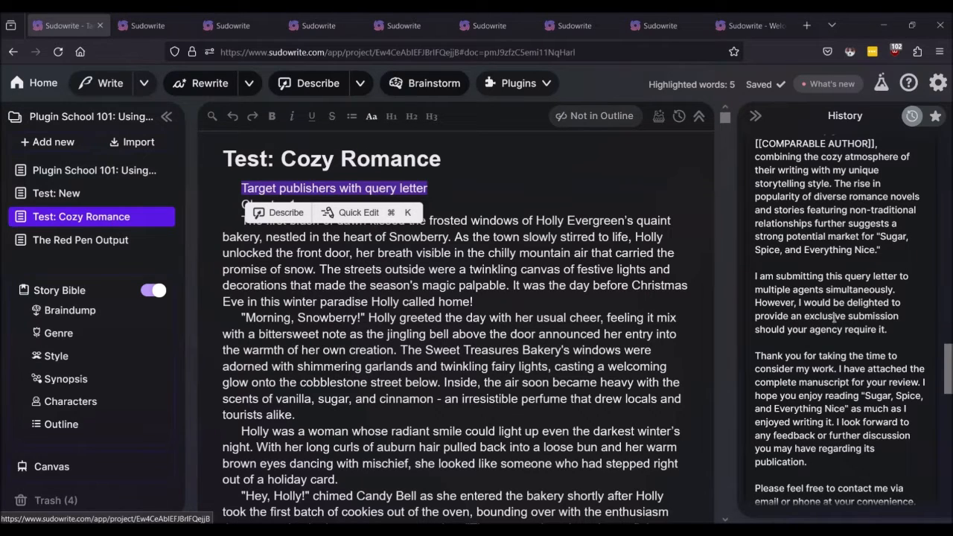
# Step: Read the query letter down to its 'Warmest regards' sign-off, then deselect the prompt line
pyautogui.scroll(-4, 835, 317)
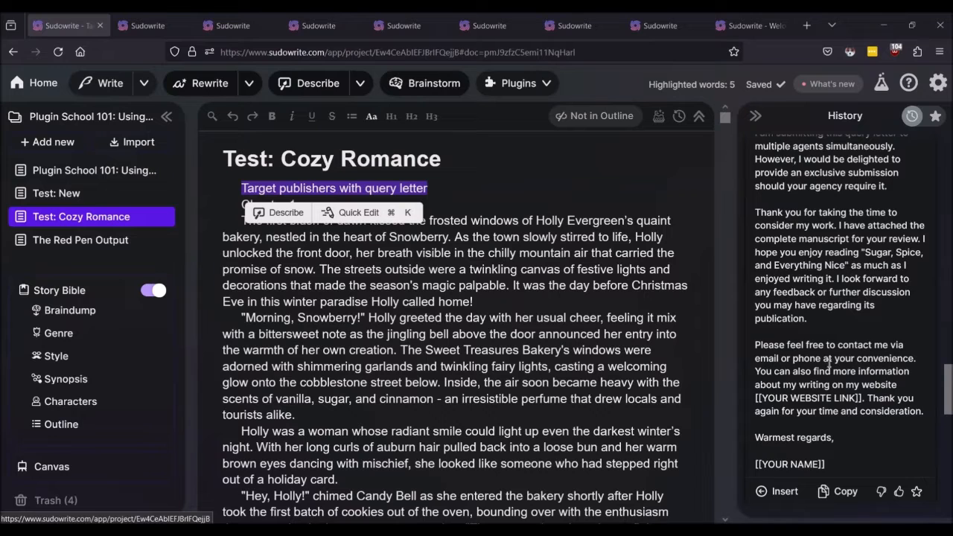
pyautogui.scroll(-2, 854, 372)
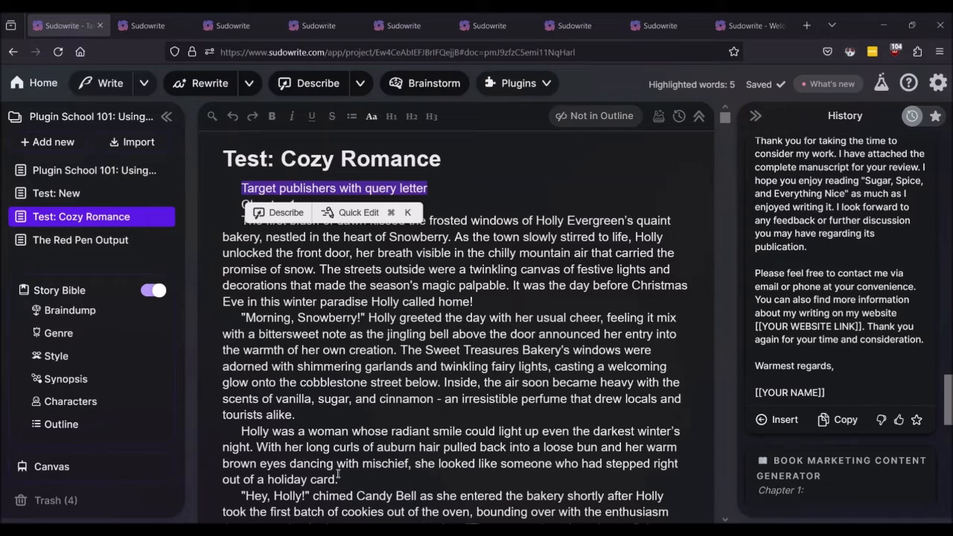
pyautogui.click(547, 296)
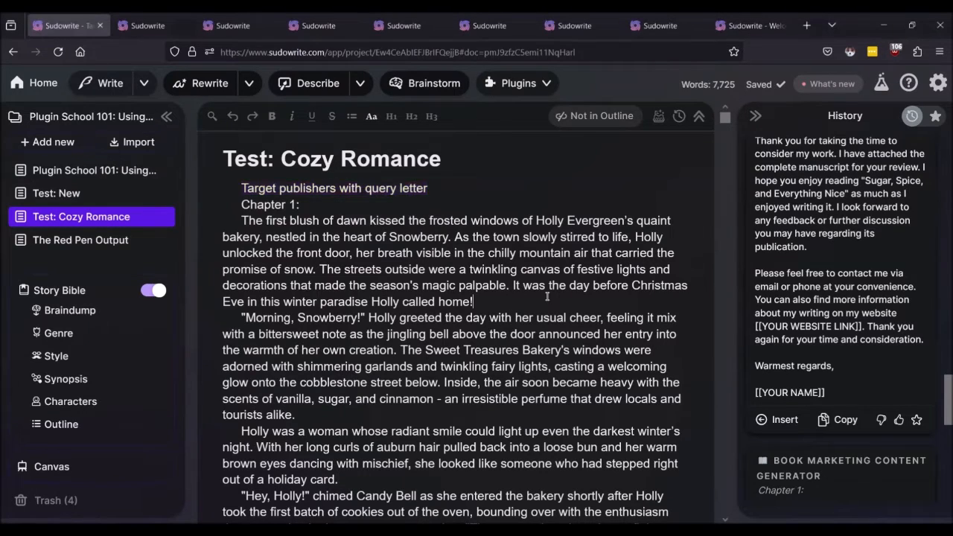
pyautogui.click(936, 85)
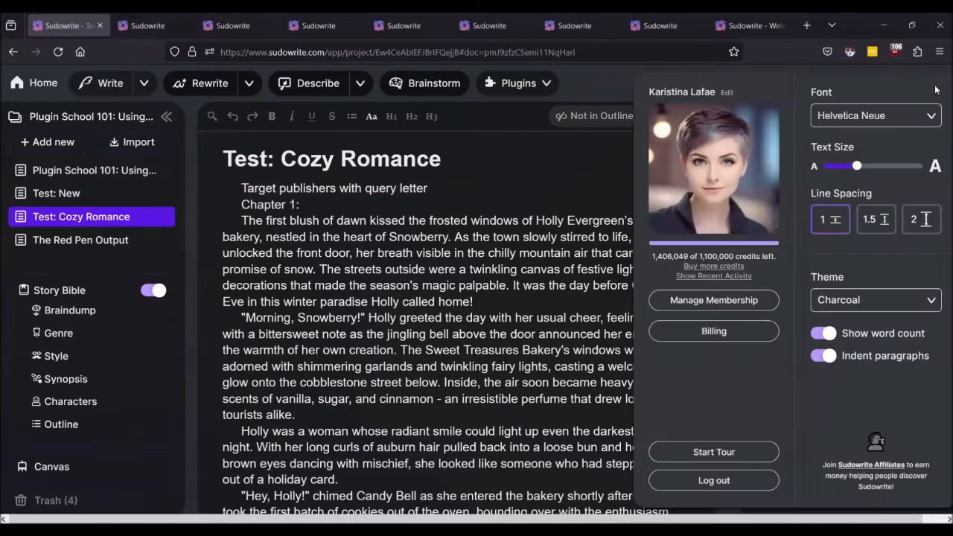
pyautogui.click(708, 276)
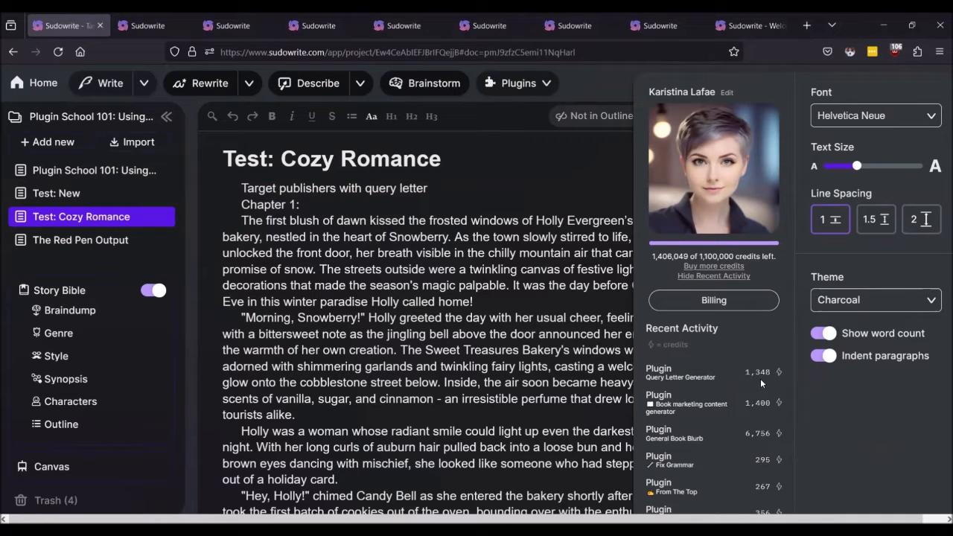
pyautogui.click(477, 337)
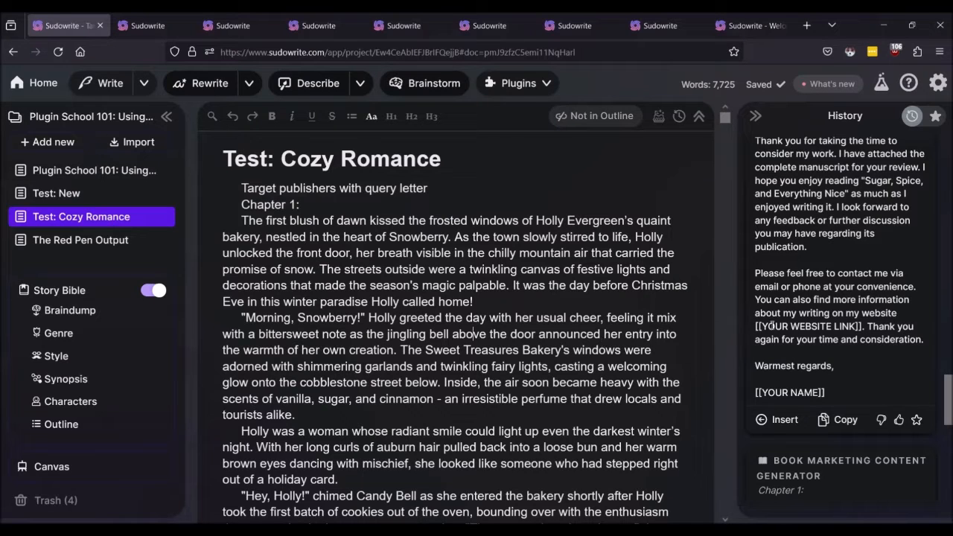
pyautogui.scroll(7, 806, 274)
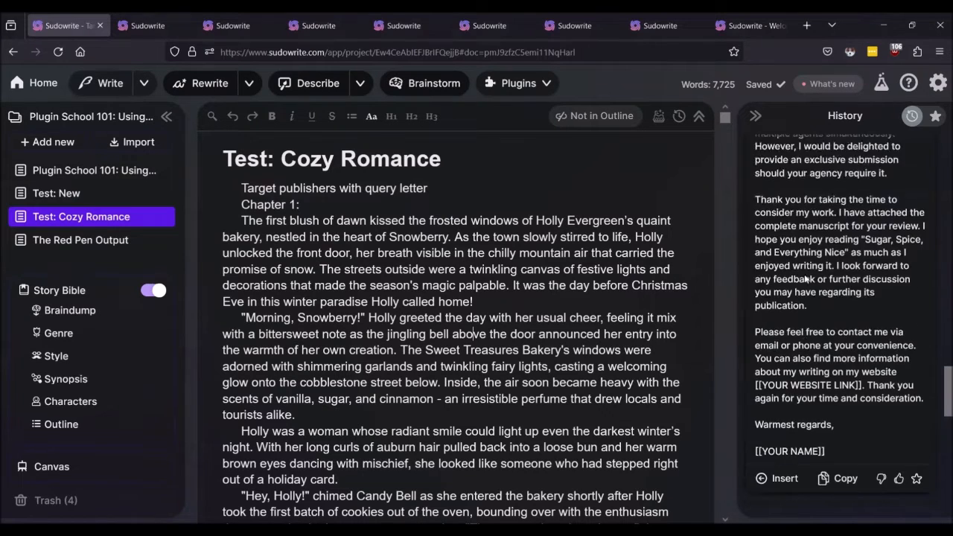
pyautogui.scroll(6, 822, 227)
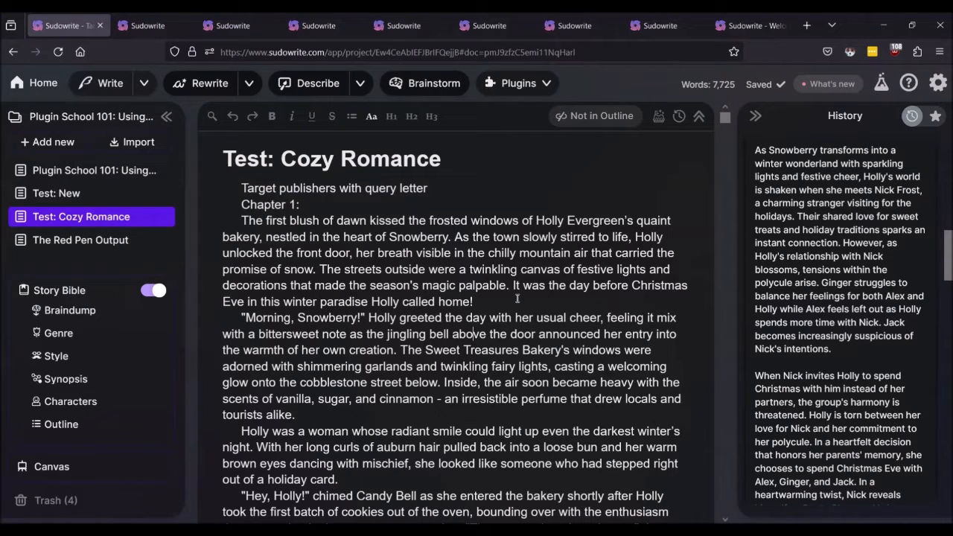
# Step: Open the Amazon Keyword Selector plugin page from Plugin School 101's After You Finish Writing links
pyautogui.click(74, 169)
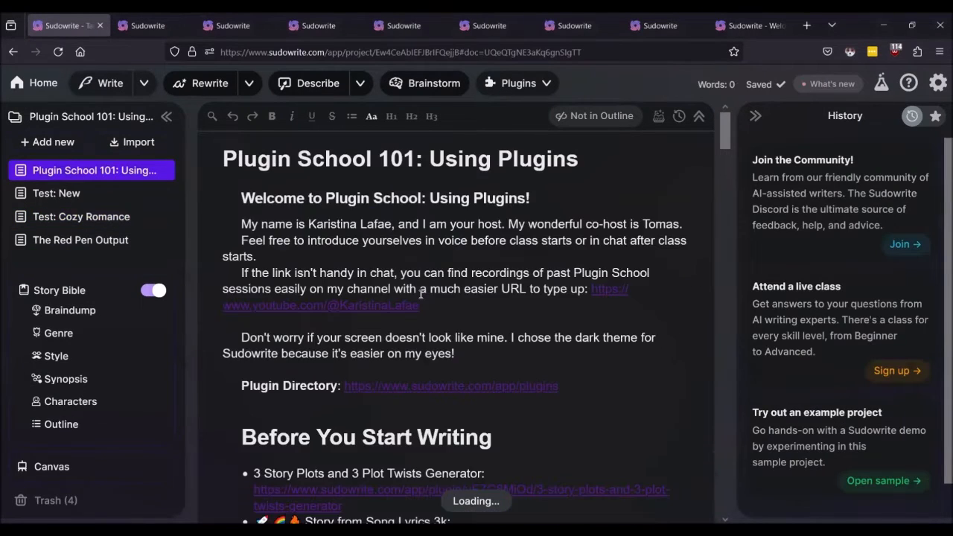
pyautogui.scroll(-10, 421, 293)
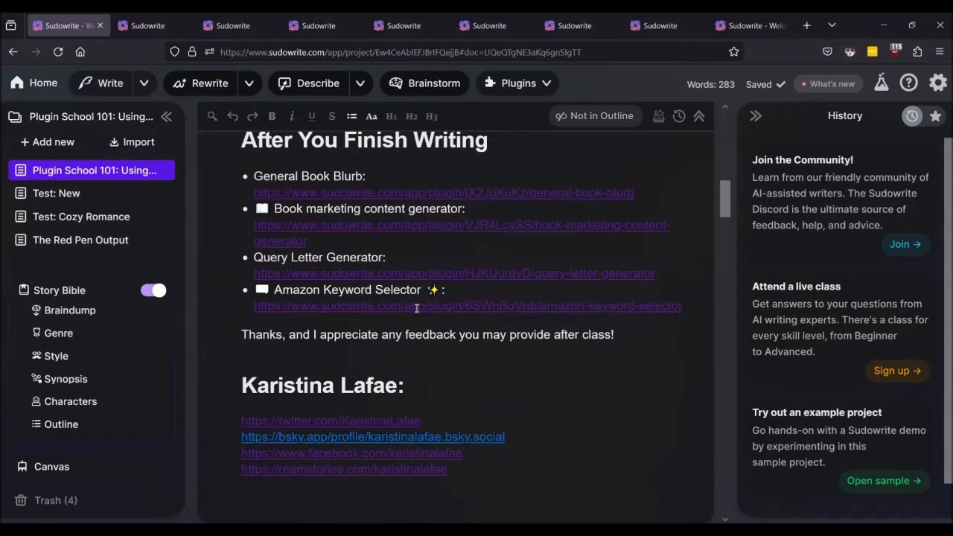
pyautogui.click(417, 306)
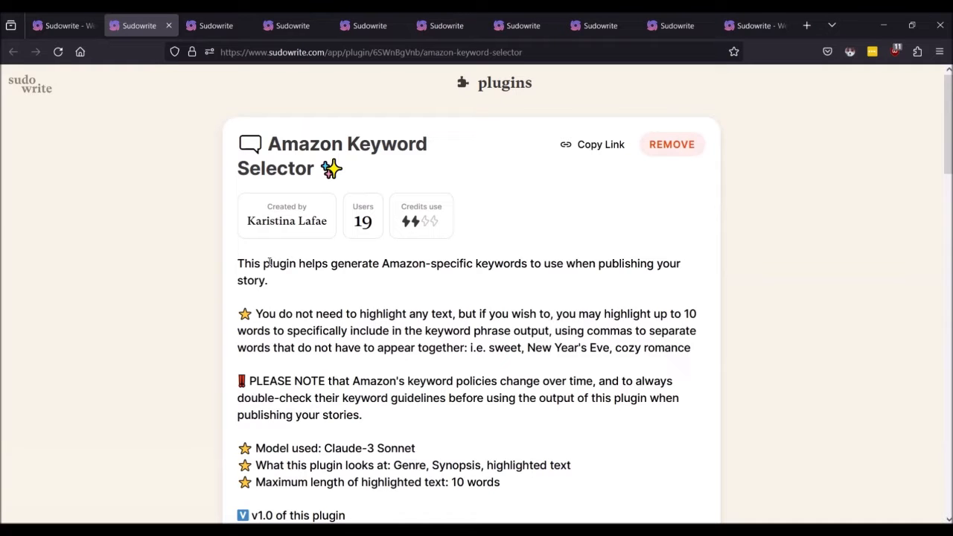
pyautogui.scroll(-4, 269, 262)
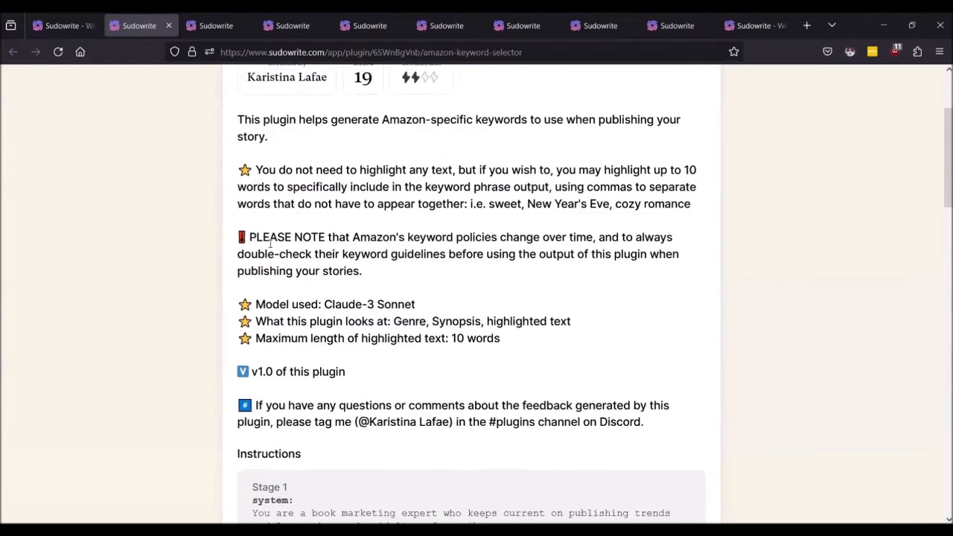
pyautogui.scroll(-10, 270, 242)
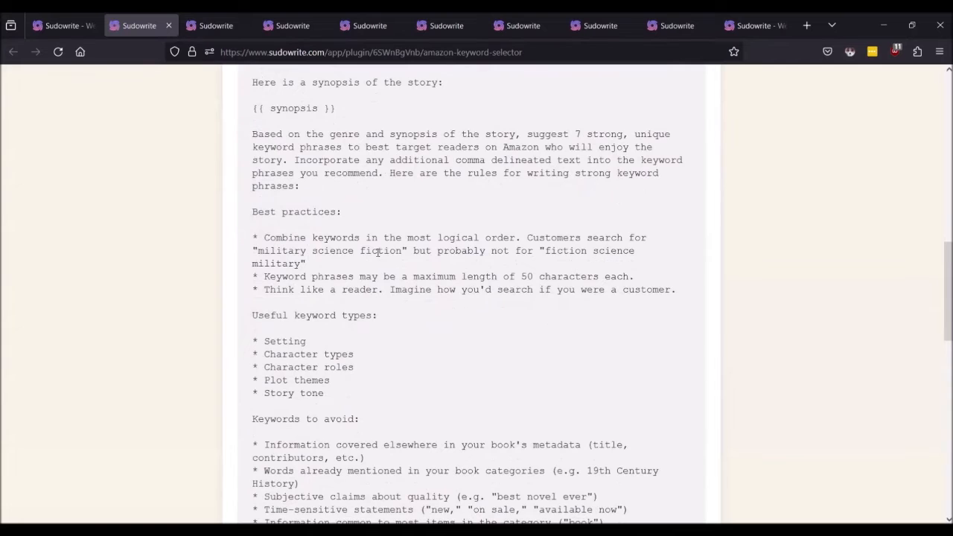
pyautogui.scroll(10, 379, 252)
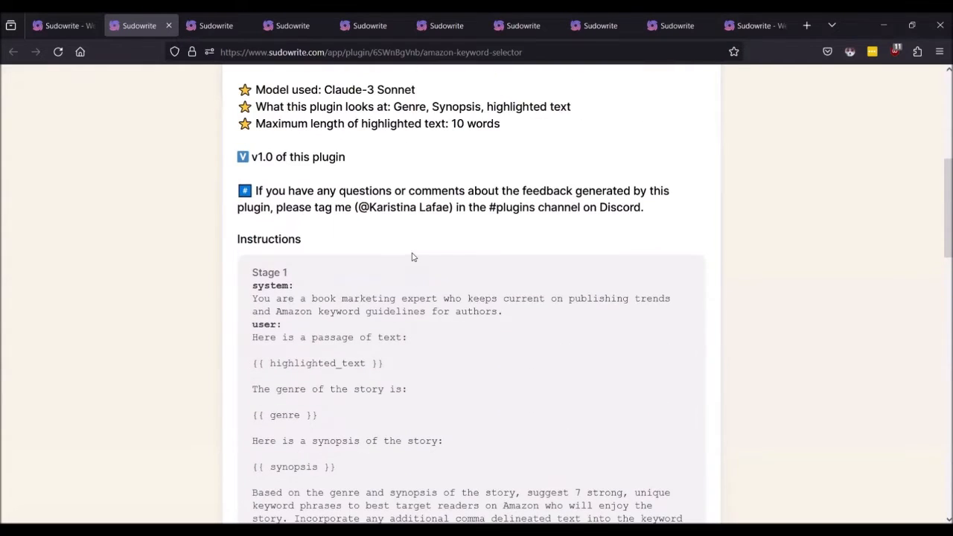
pyautogui.scroll(8, 414, 257)
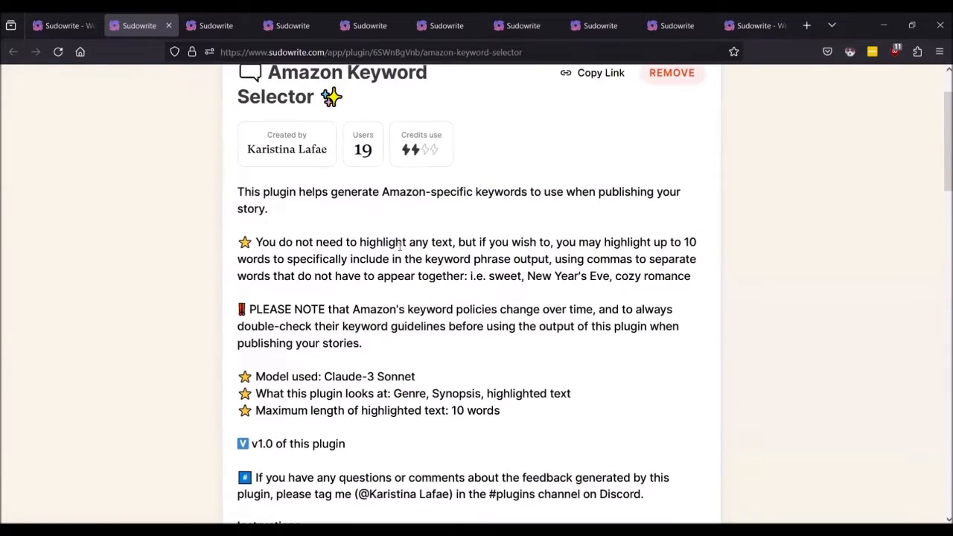
pyautogui.scroll(-15, 400, 245)
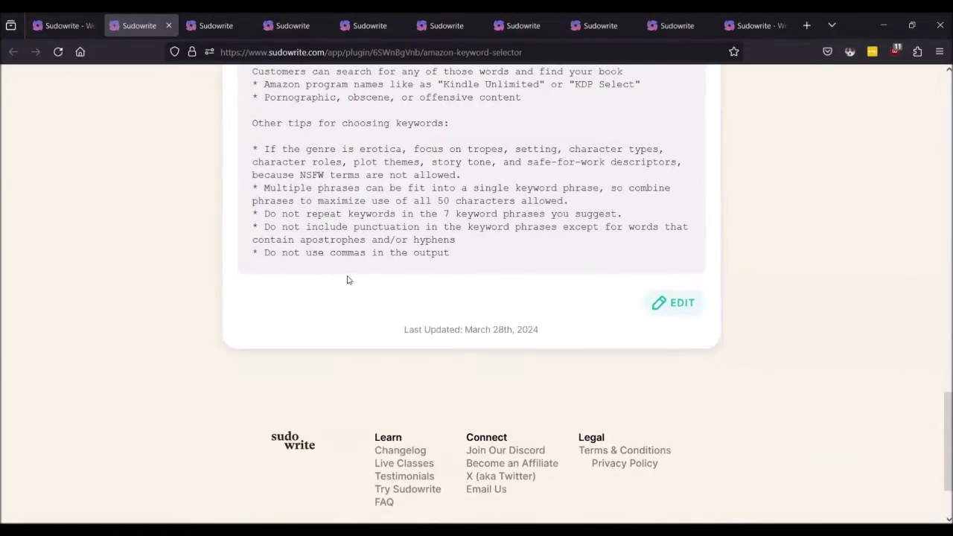
pyautogui.scroll(15, 349, 277)
pyautogui.scroll(5, 334, 264)
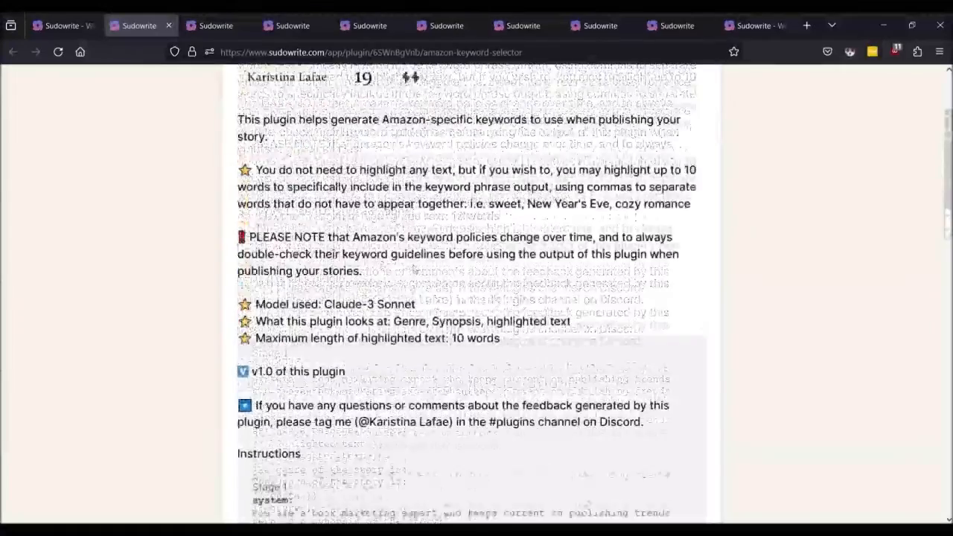
pyautogui.scroll(-2, 334, 264)
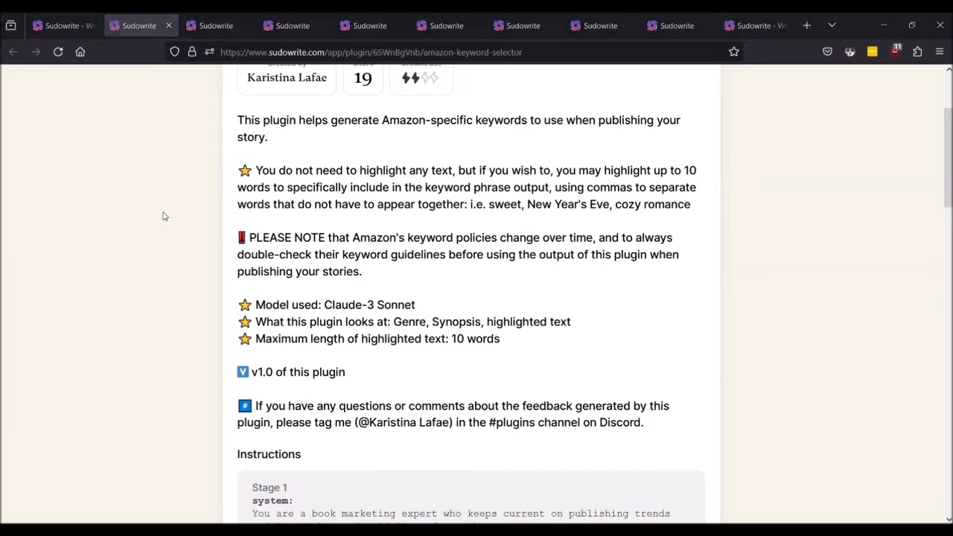
# Step: Back in the project, run the Amazon Keyword Selector plugin on the Test: Cozy Romance chapter
pyautogui.click(53, 26)
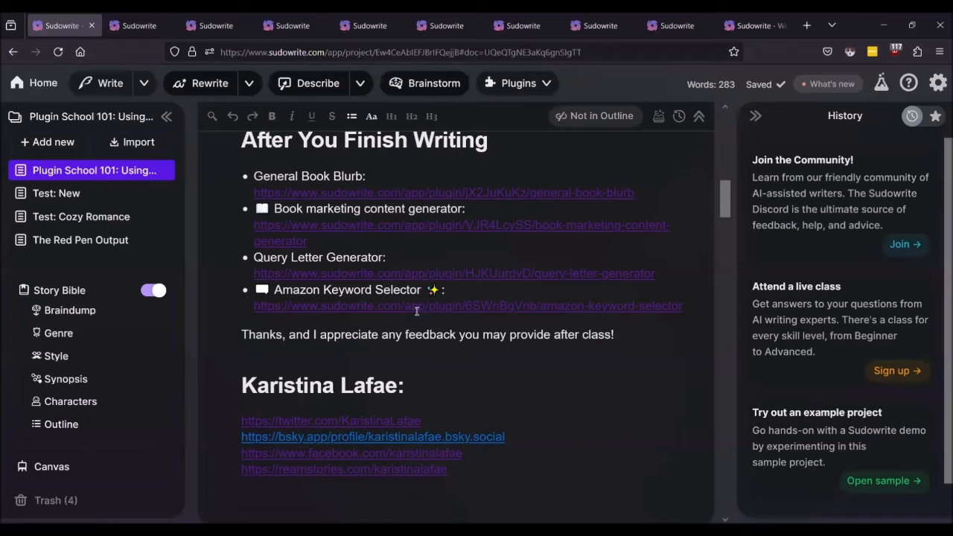
pyautogui.click(82, 217)
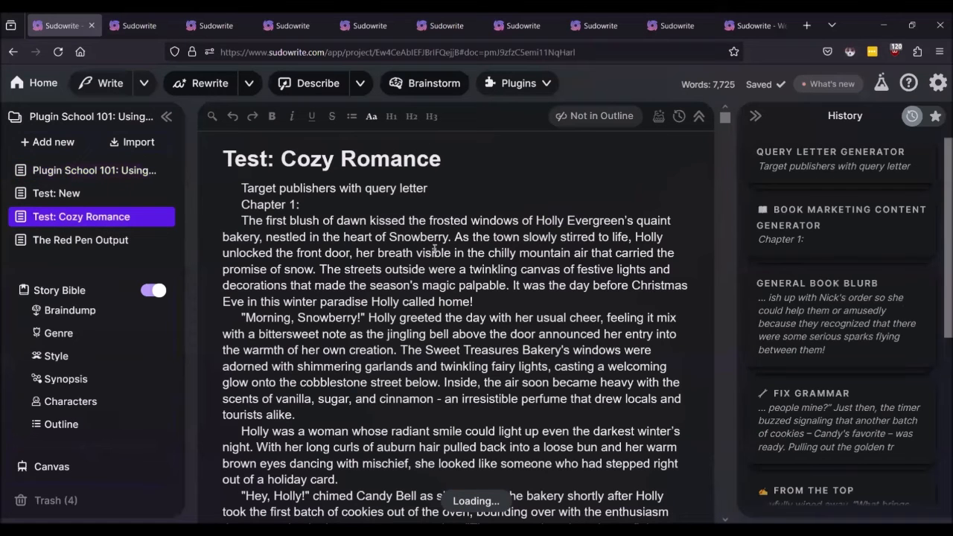
pyautogui.click(407, 302)
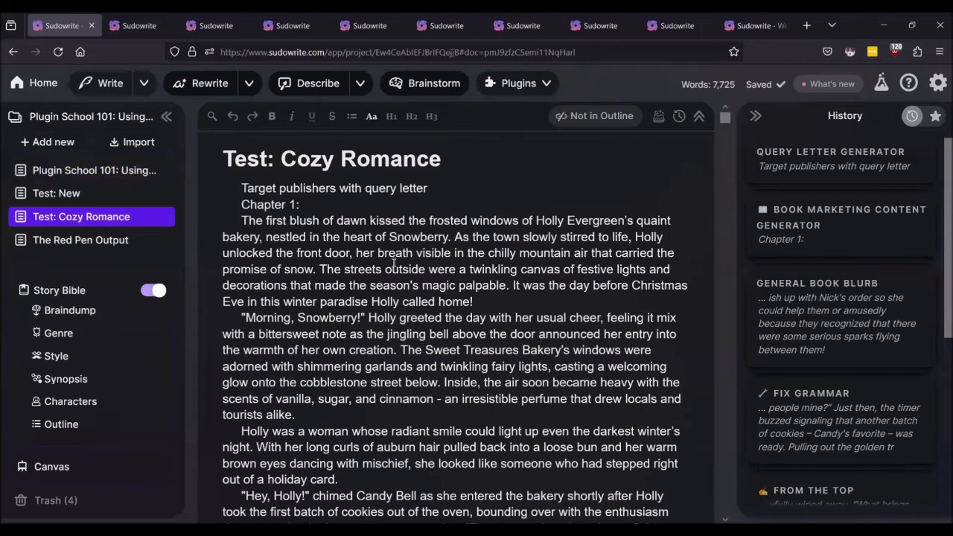
pyautogui.click(521, 85)
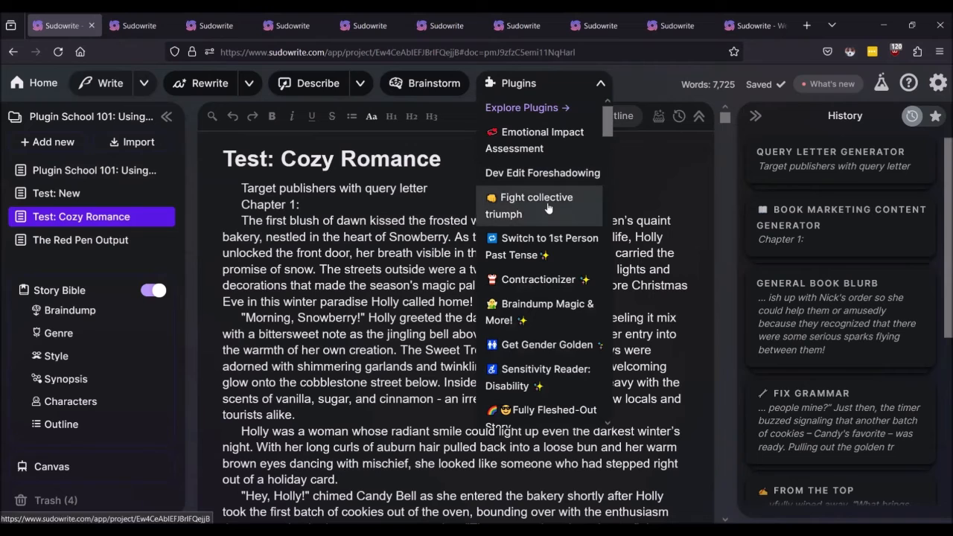
pyautogui.scroll(-15, 548, 208)
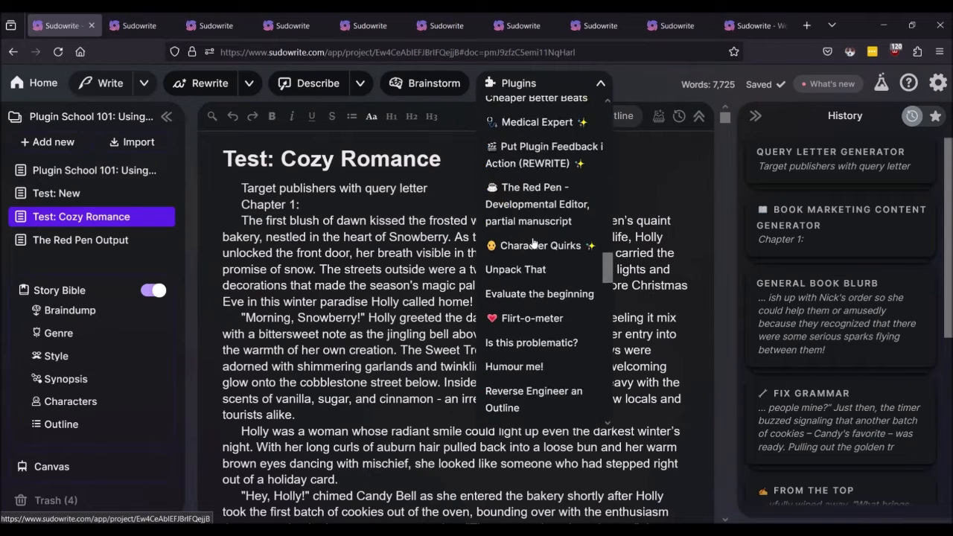
pyautogui.scroll(-10, 534, 245)
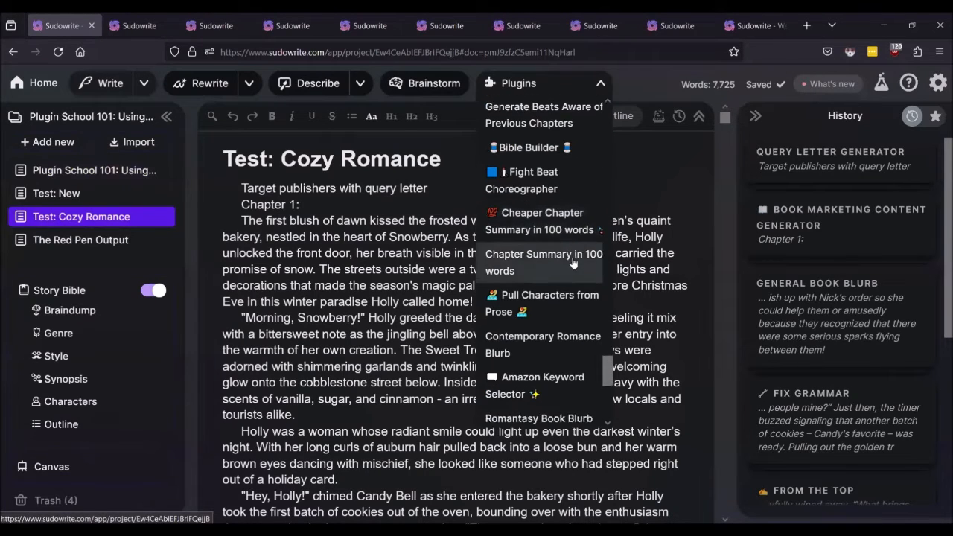
pyautogui.scroll(-4, 573, 263)
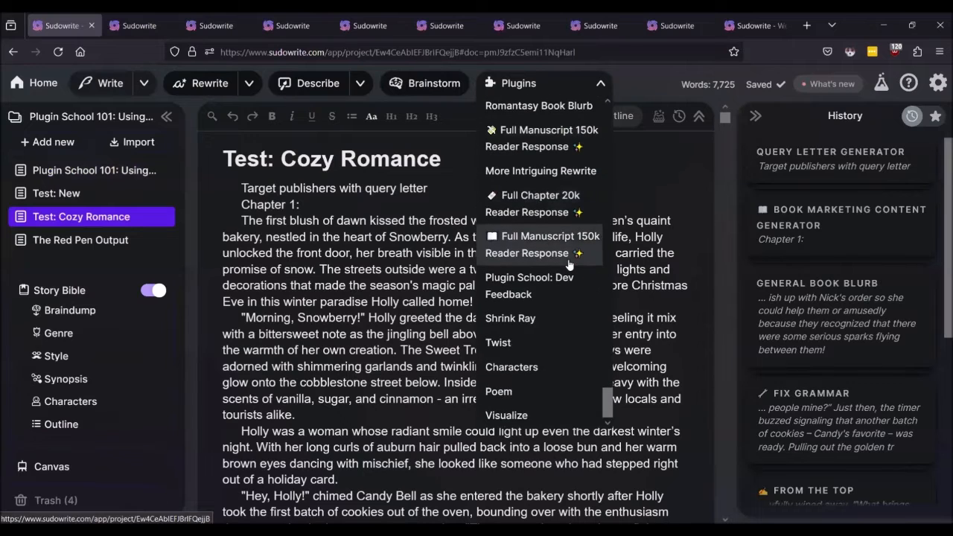
pyautogui.scroll(2, 568, 264)
pyautogui.scroll(1, 568, 265)
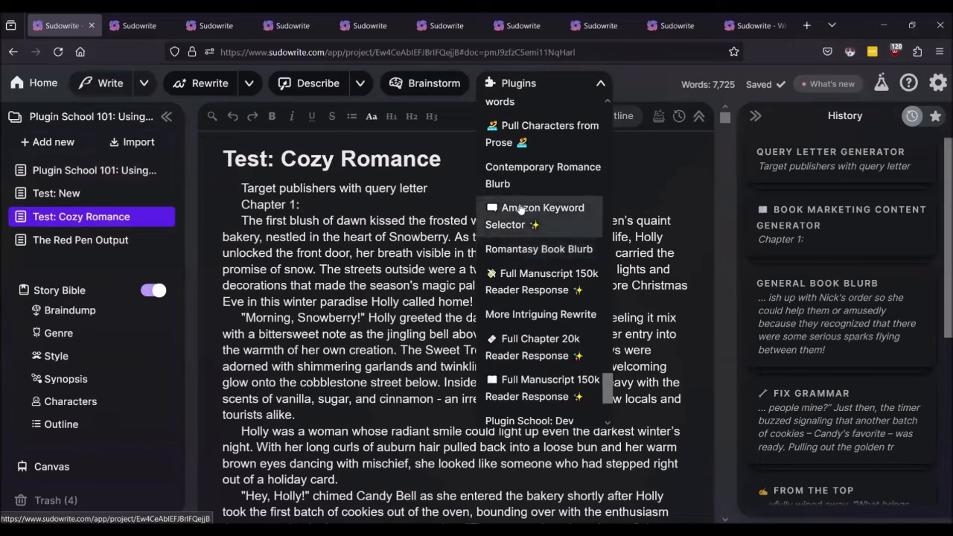
pyautogui.click(518, 215)
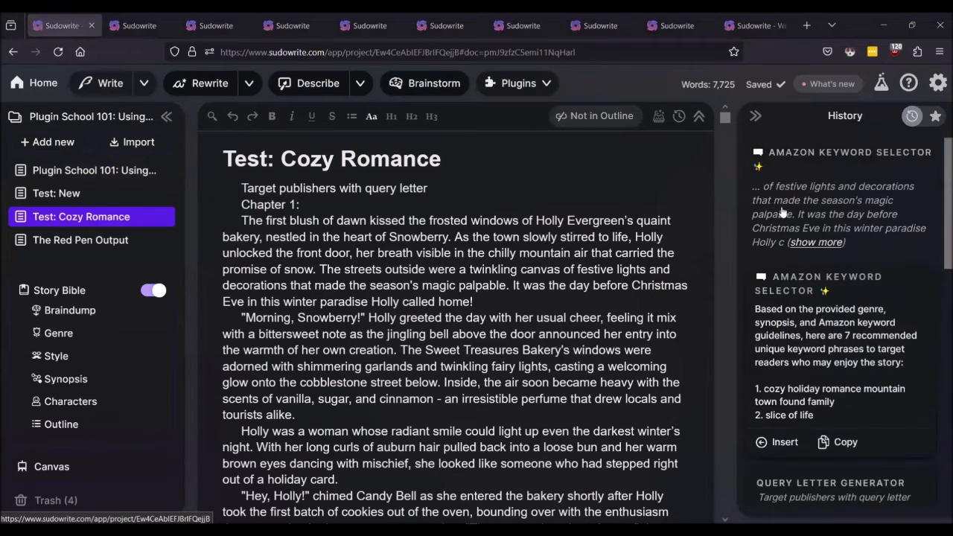
# Step: Scroll History through the seven keyword phrases, ending with 'Santa Claus visitor found family tight knit group'
pyautogui.scroll(-2, 816, 251)
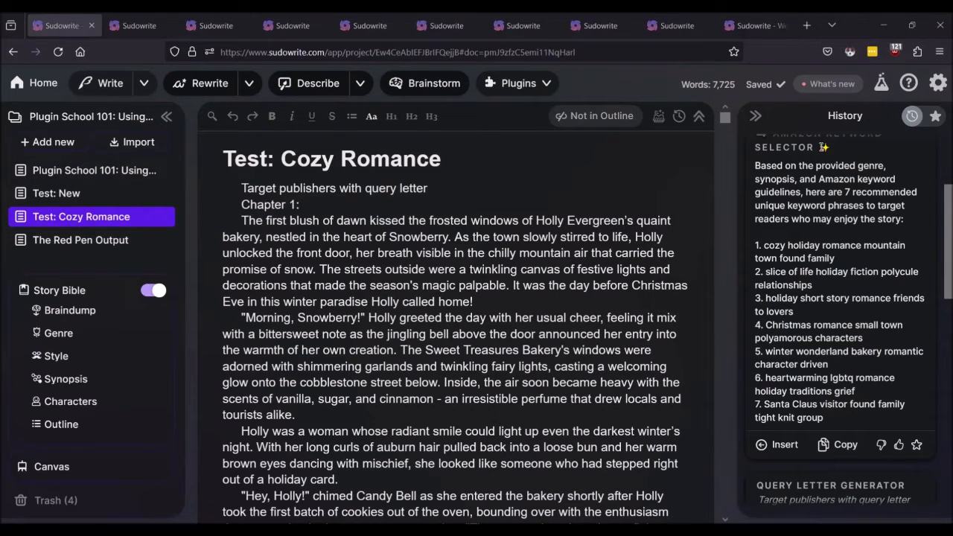
pyautogui.click(937, 83)
pyautogui.click(690, 277)
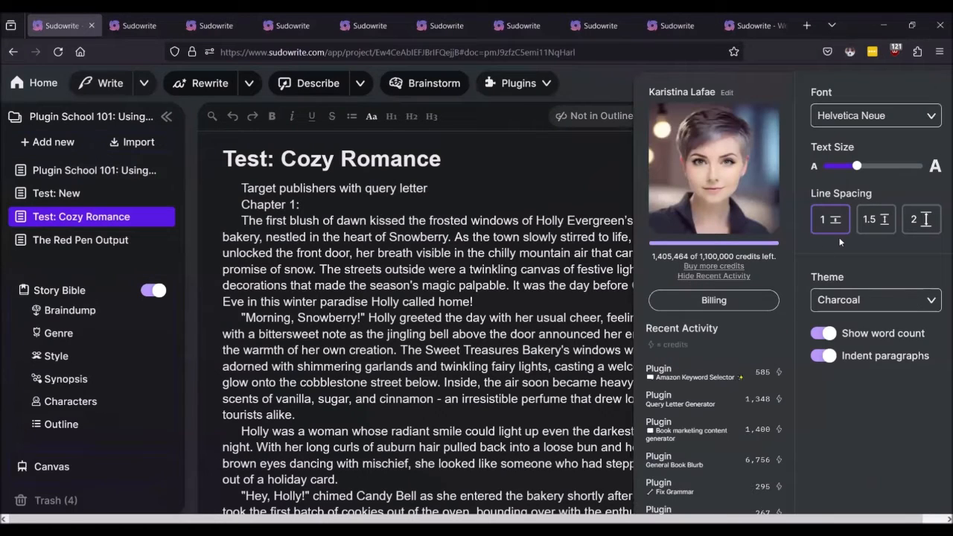
pyautogui.click(753, 378)
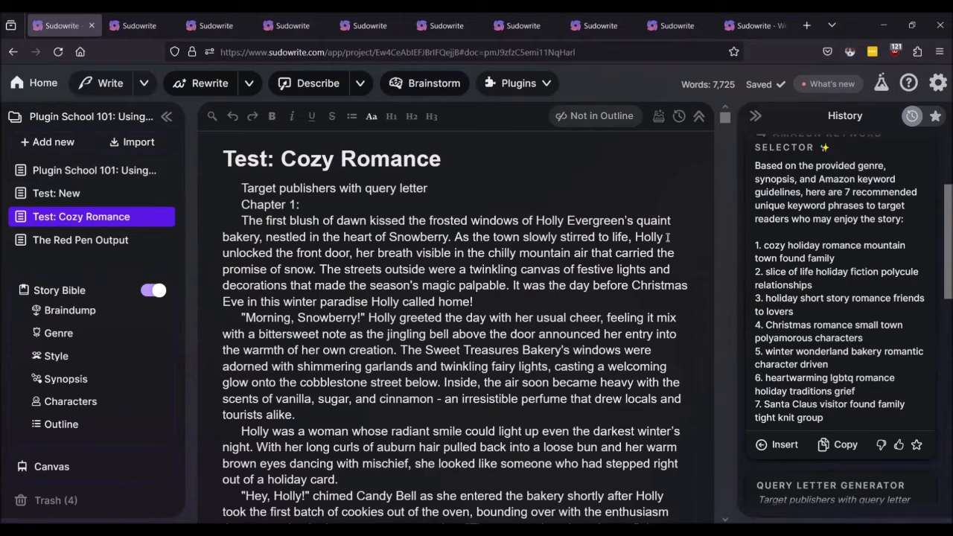
# Step: Run the Amazon Keyword Selector a second time for a fresh set of seven keyword phrases
pyautogui.click(515, 90)
pyautogui.scroll(-15, 516, 302)
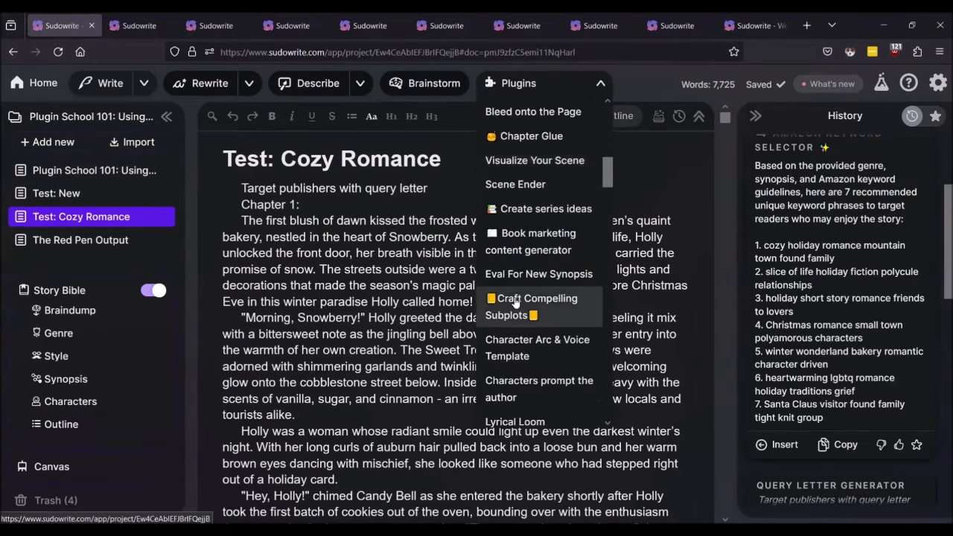
pyautogui.scroll(10, 516, 302)
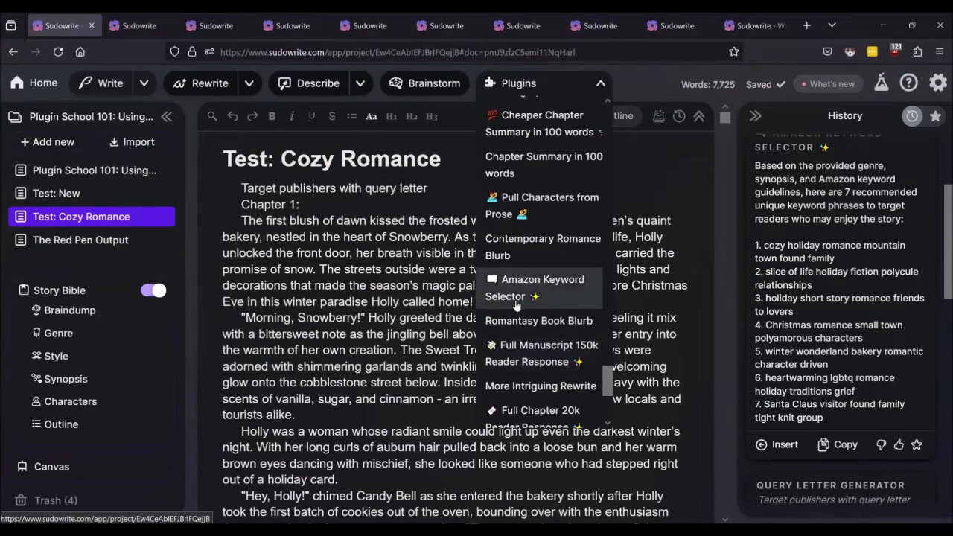
pyautogui.click(536, 290)
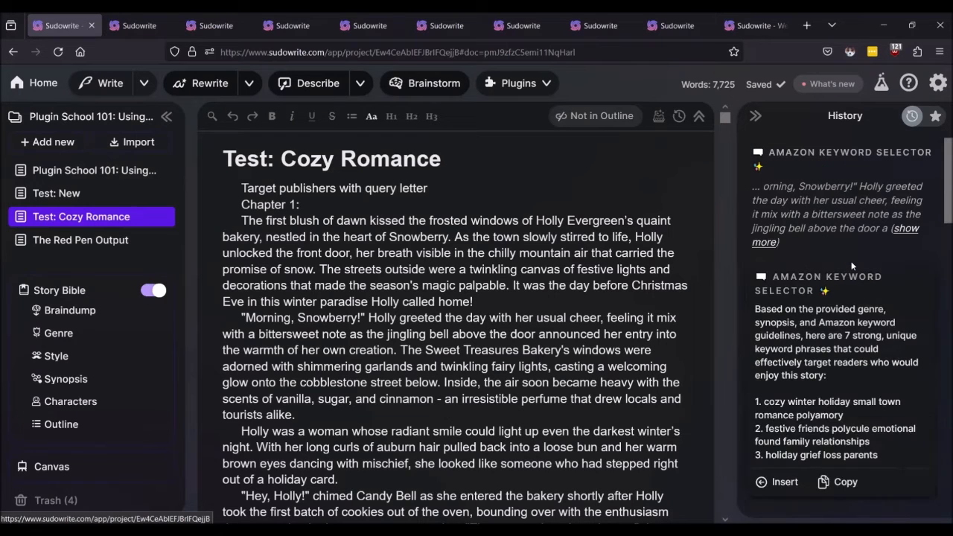
pyautogui.scroll(-2, 852, 266)
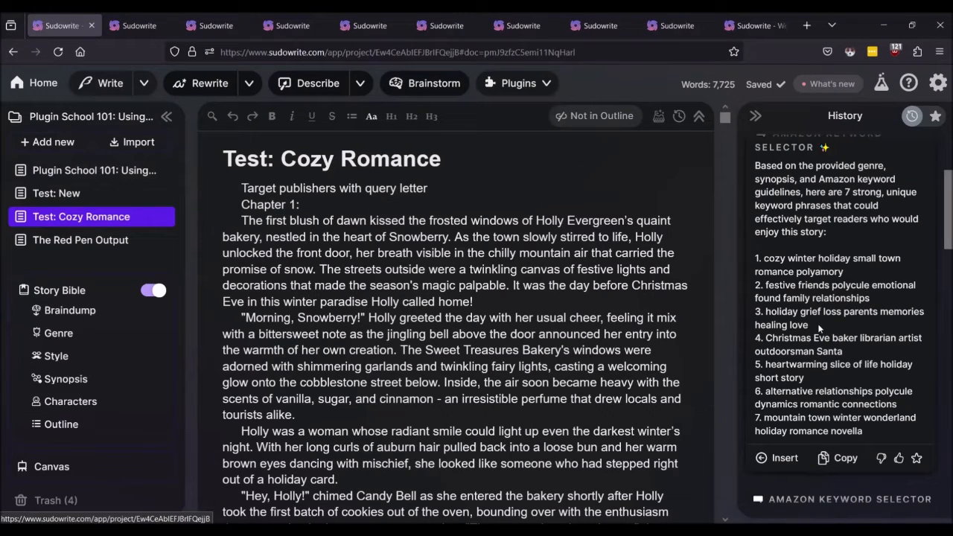
pyautogui.scroll(-3, 819, 328)
pyautogui.scroll(-2, 819, 329)
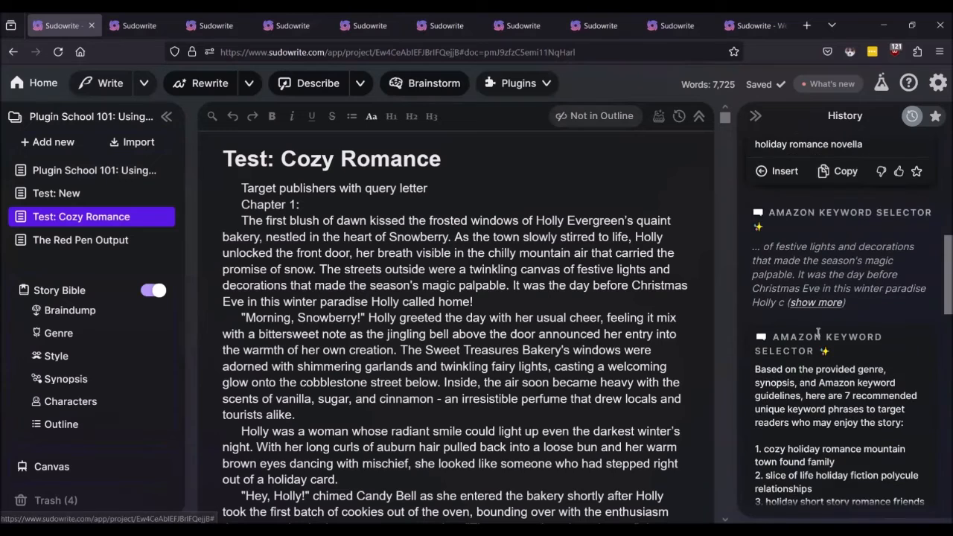
pyautogui.scroll(4, 813, 324)
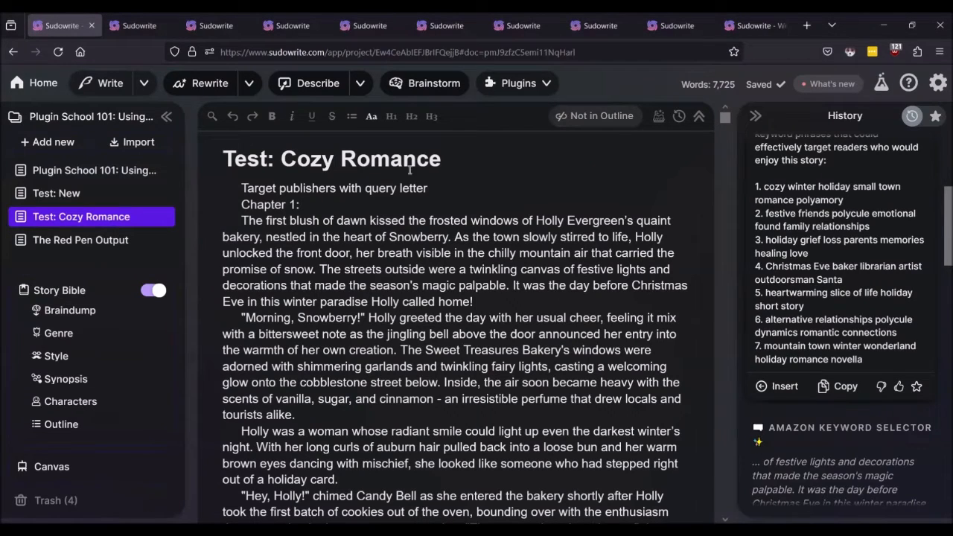
# Step: Reopen Plugin School 101: Using Plugins and scroll to its plugin links list
pyautogui.click(54, 172)
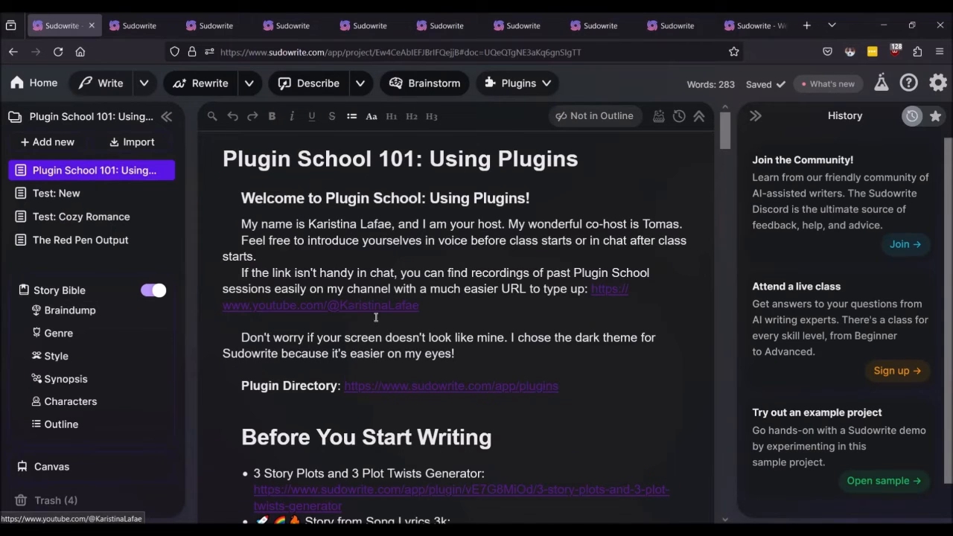
pyautogui.scroll(-12, 350, 309)
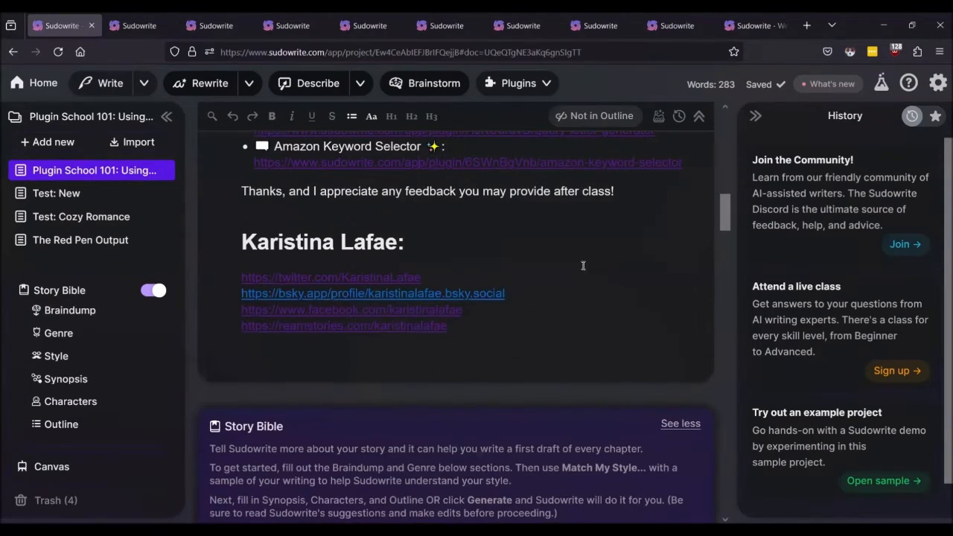
pyautogui.scroll(1, 560, 274)
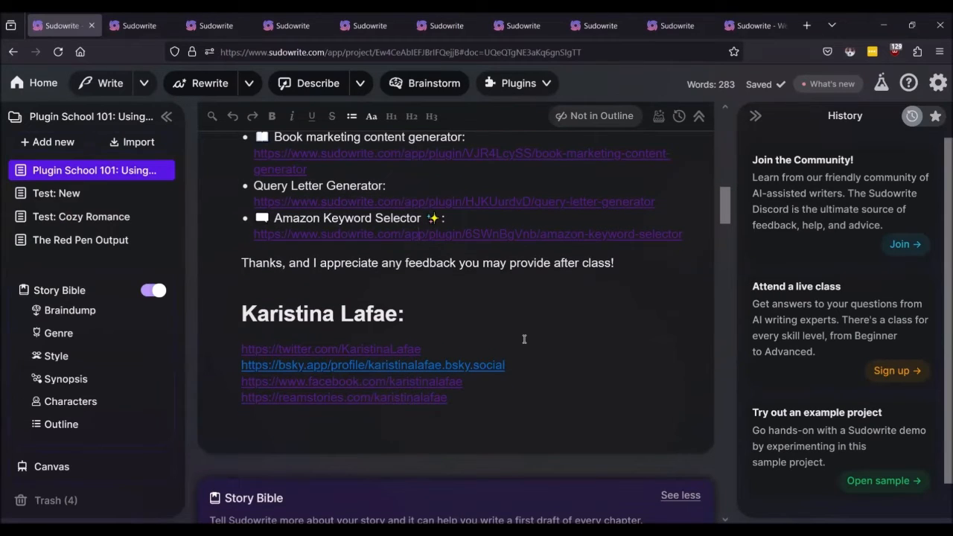